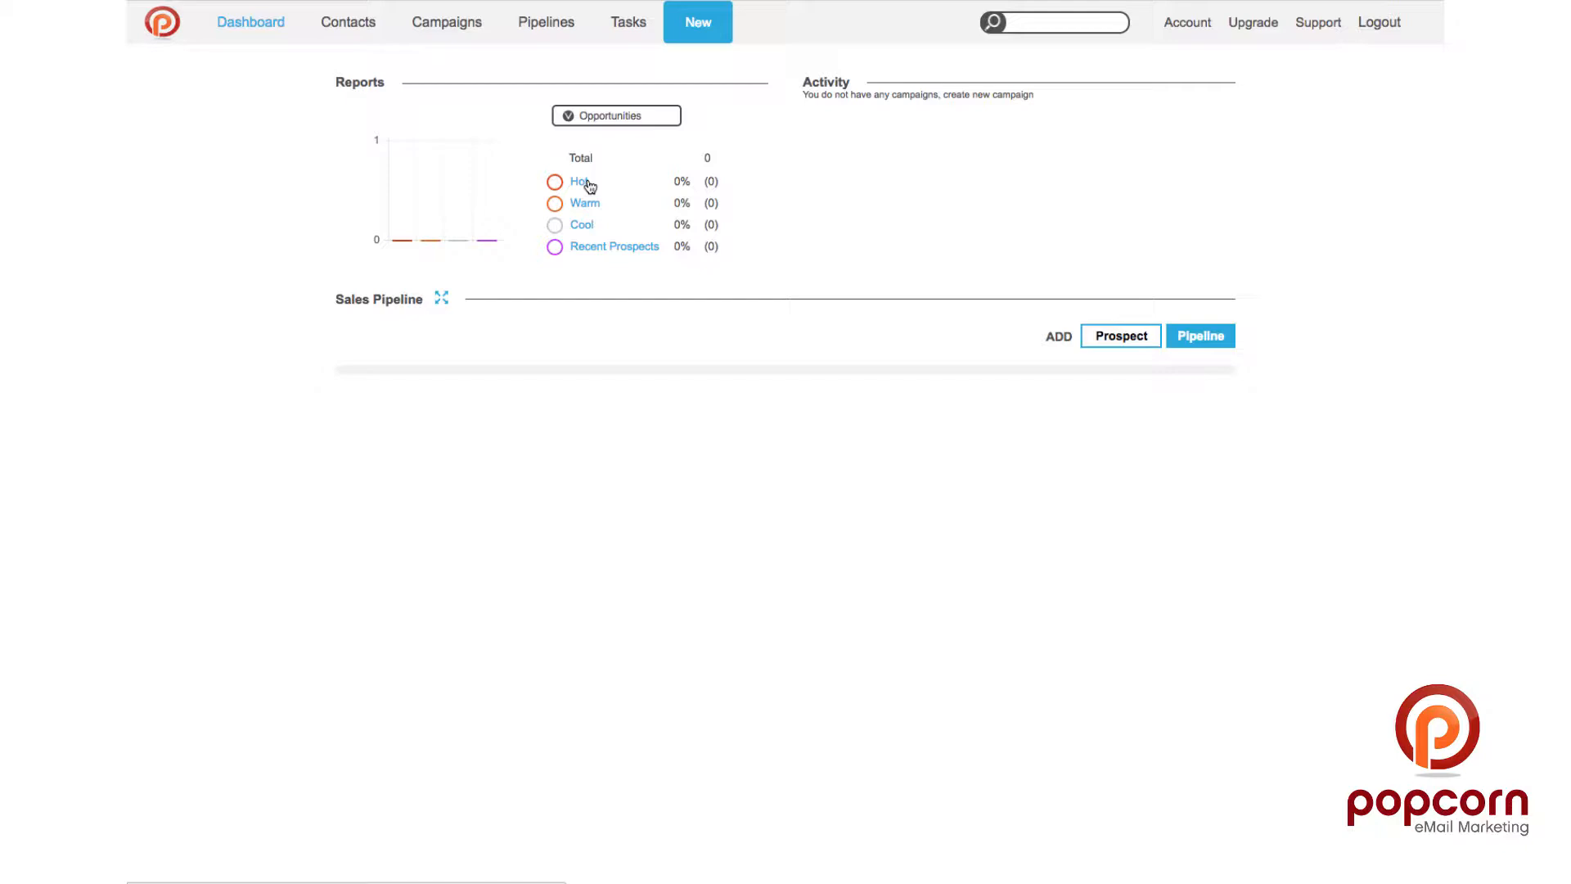
Step: Show the Website Activity dashboard report and open the Website Tracking Code page
click(593, 115)
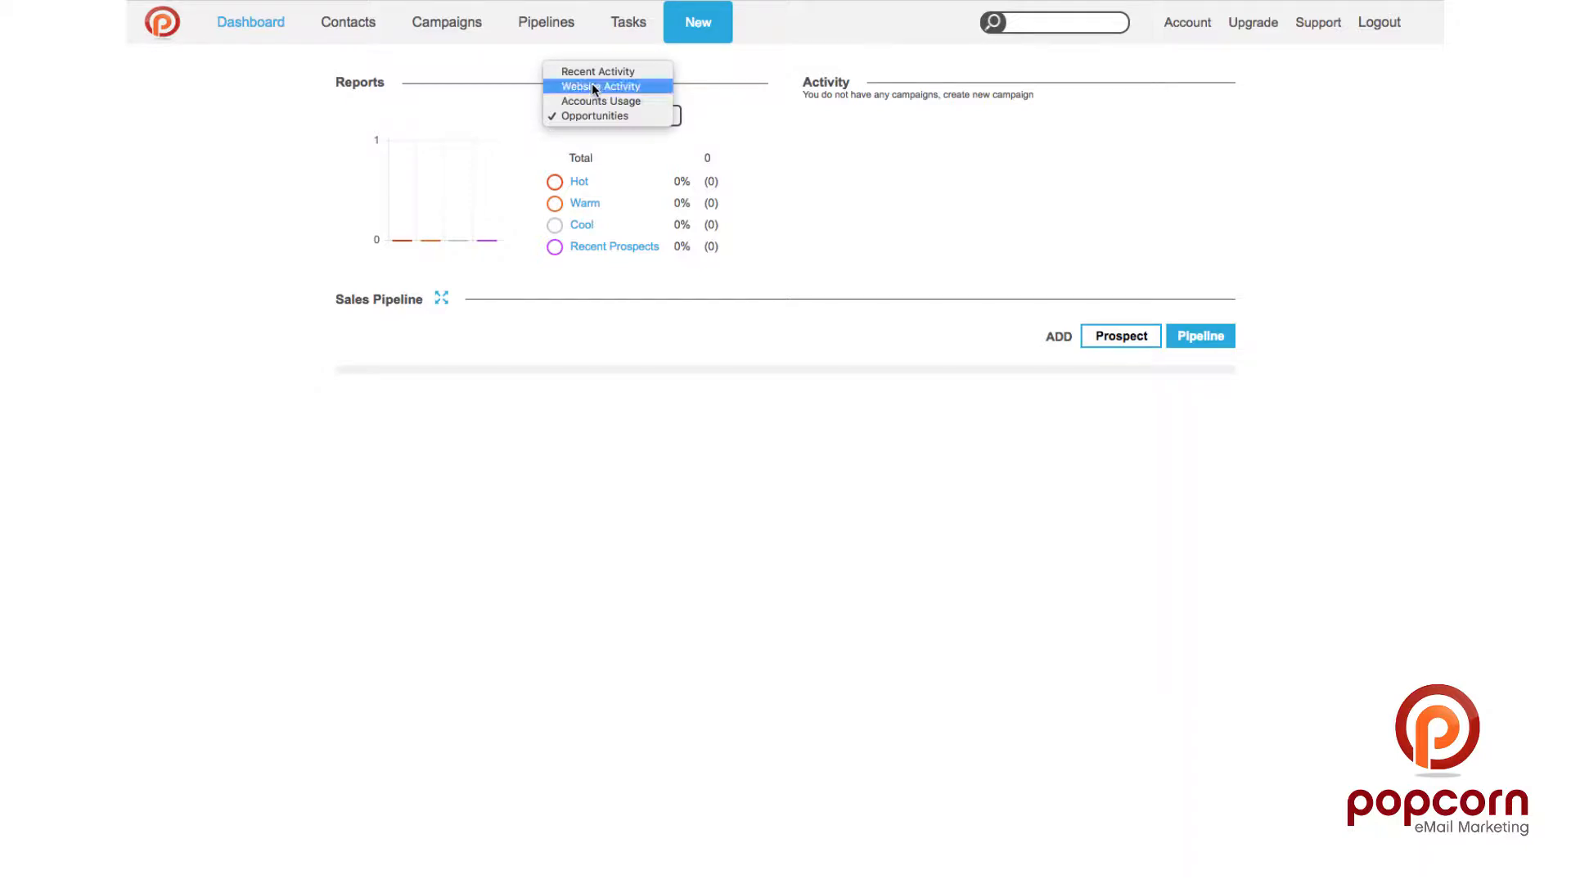
click(593, 87)
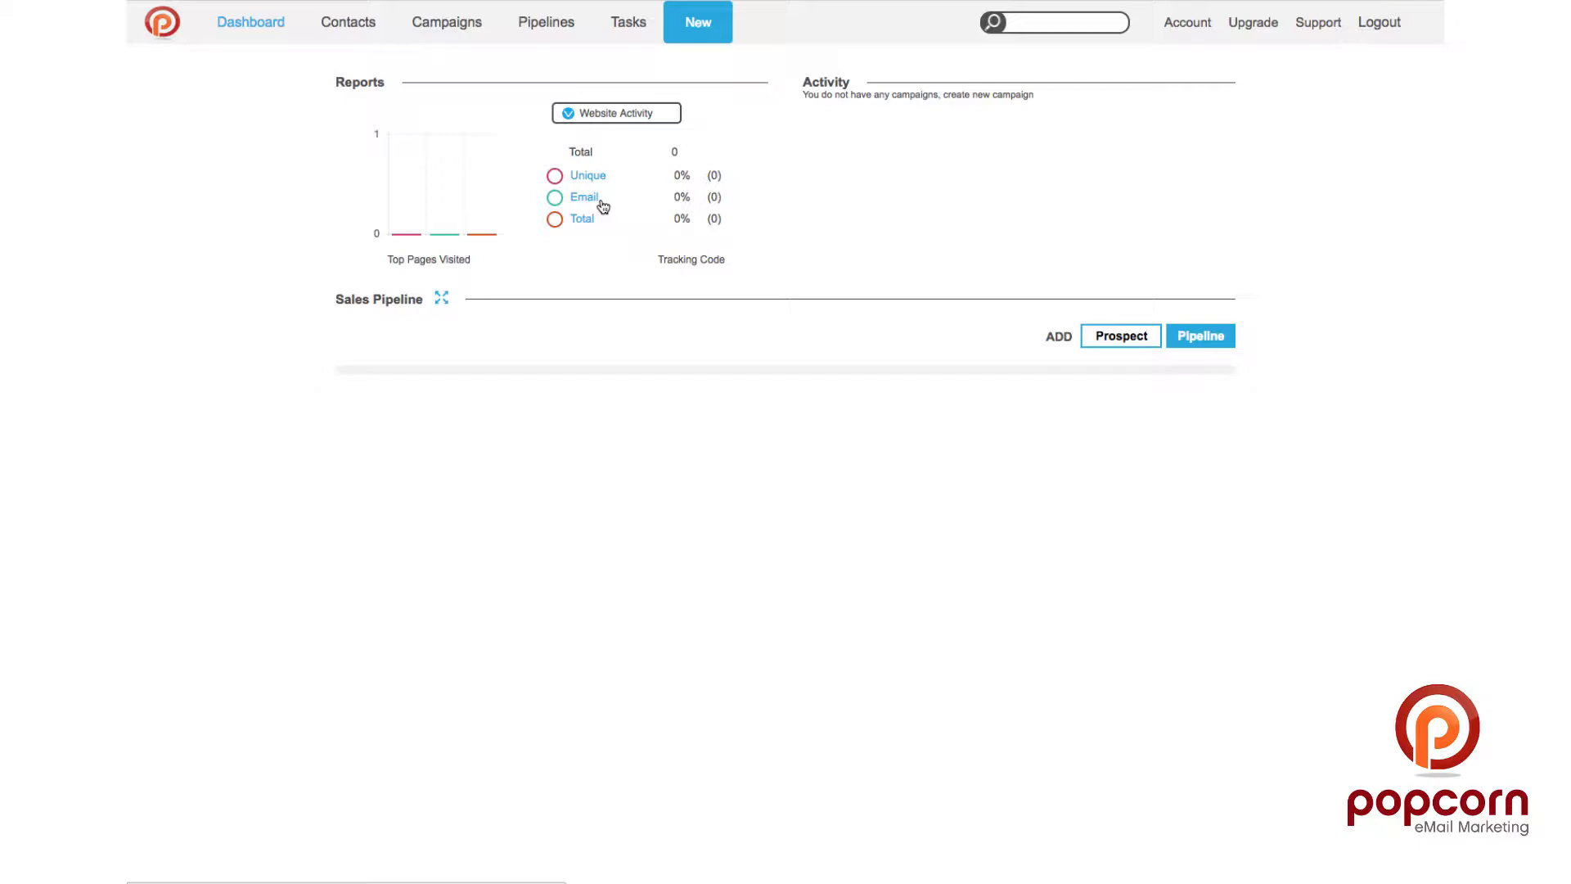
click(692, 262)
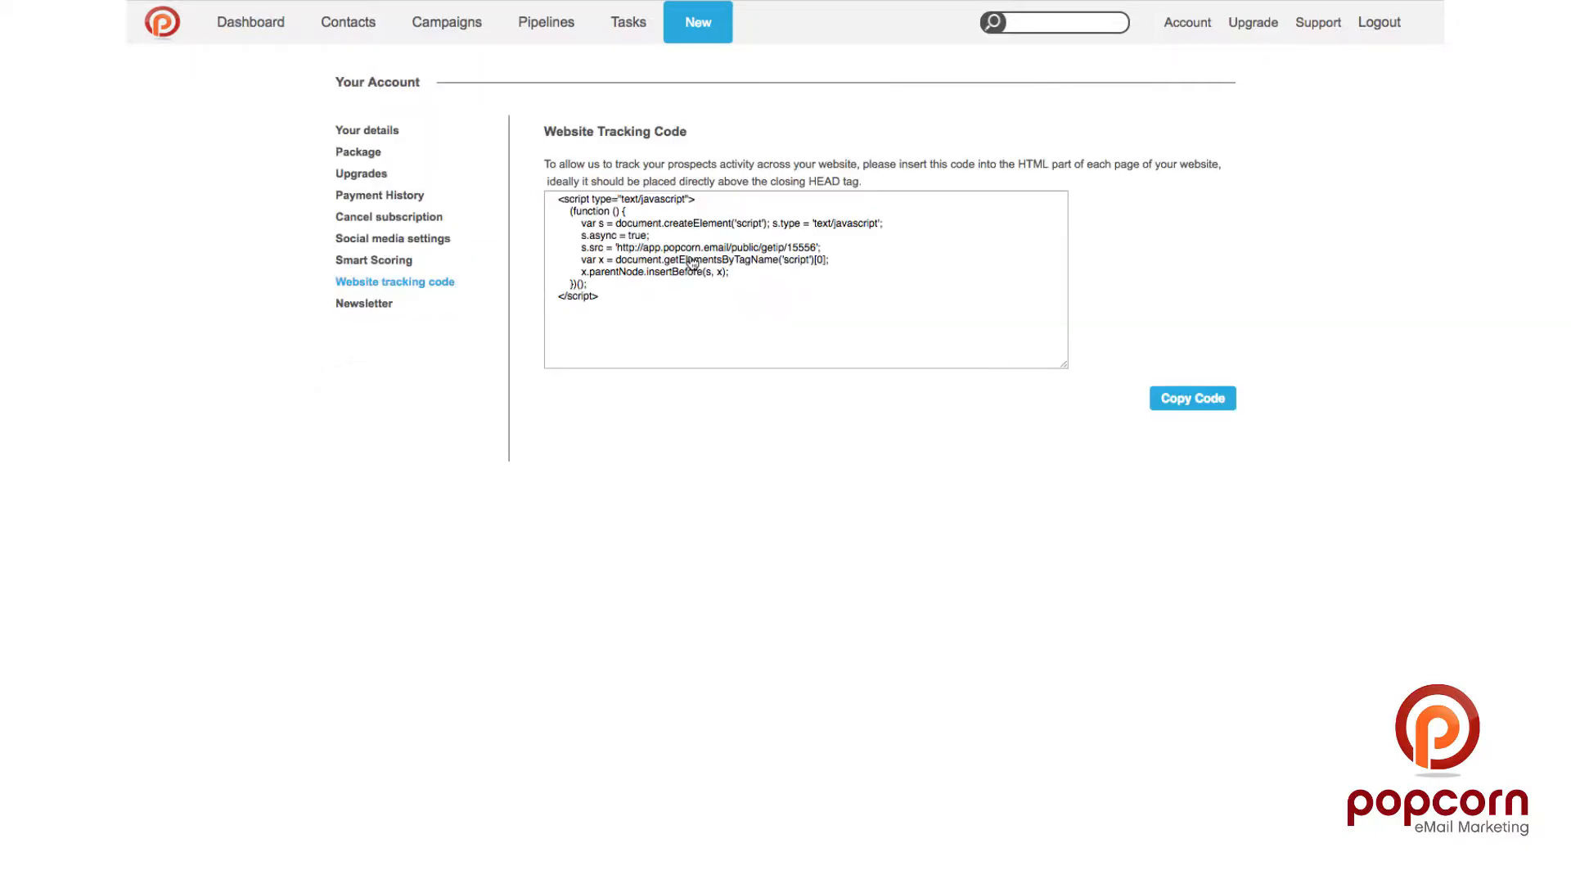
Step: Copy the website tracking script, select its instructions text, and go back to the Dashboard
click(1188, 399)
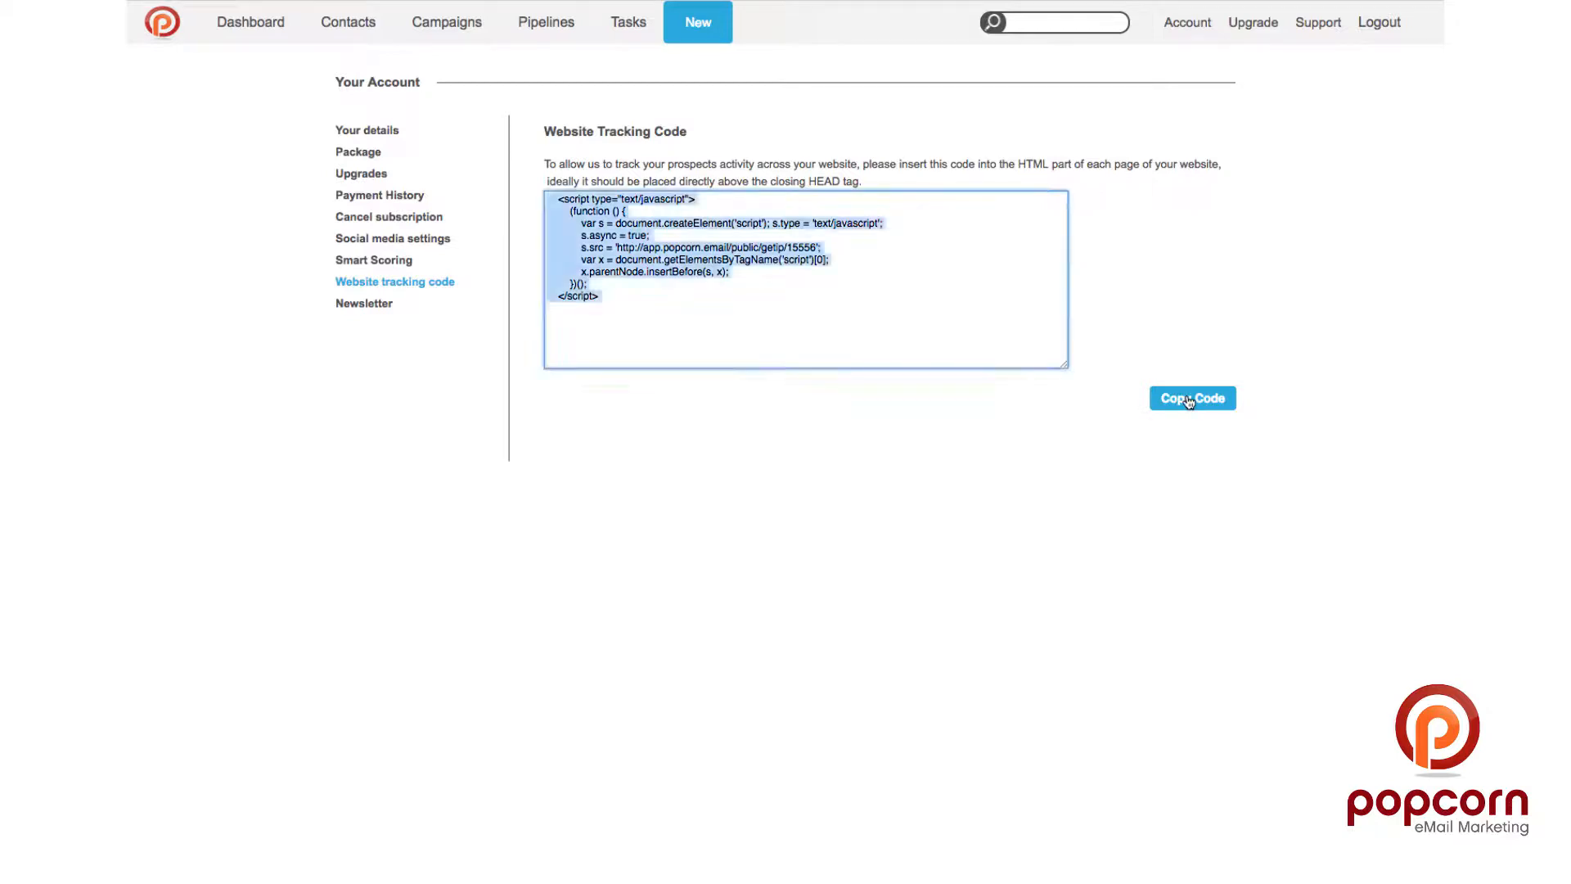
click(881, 187)
drag(882, 187, 532, 155)
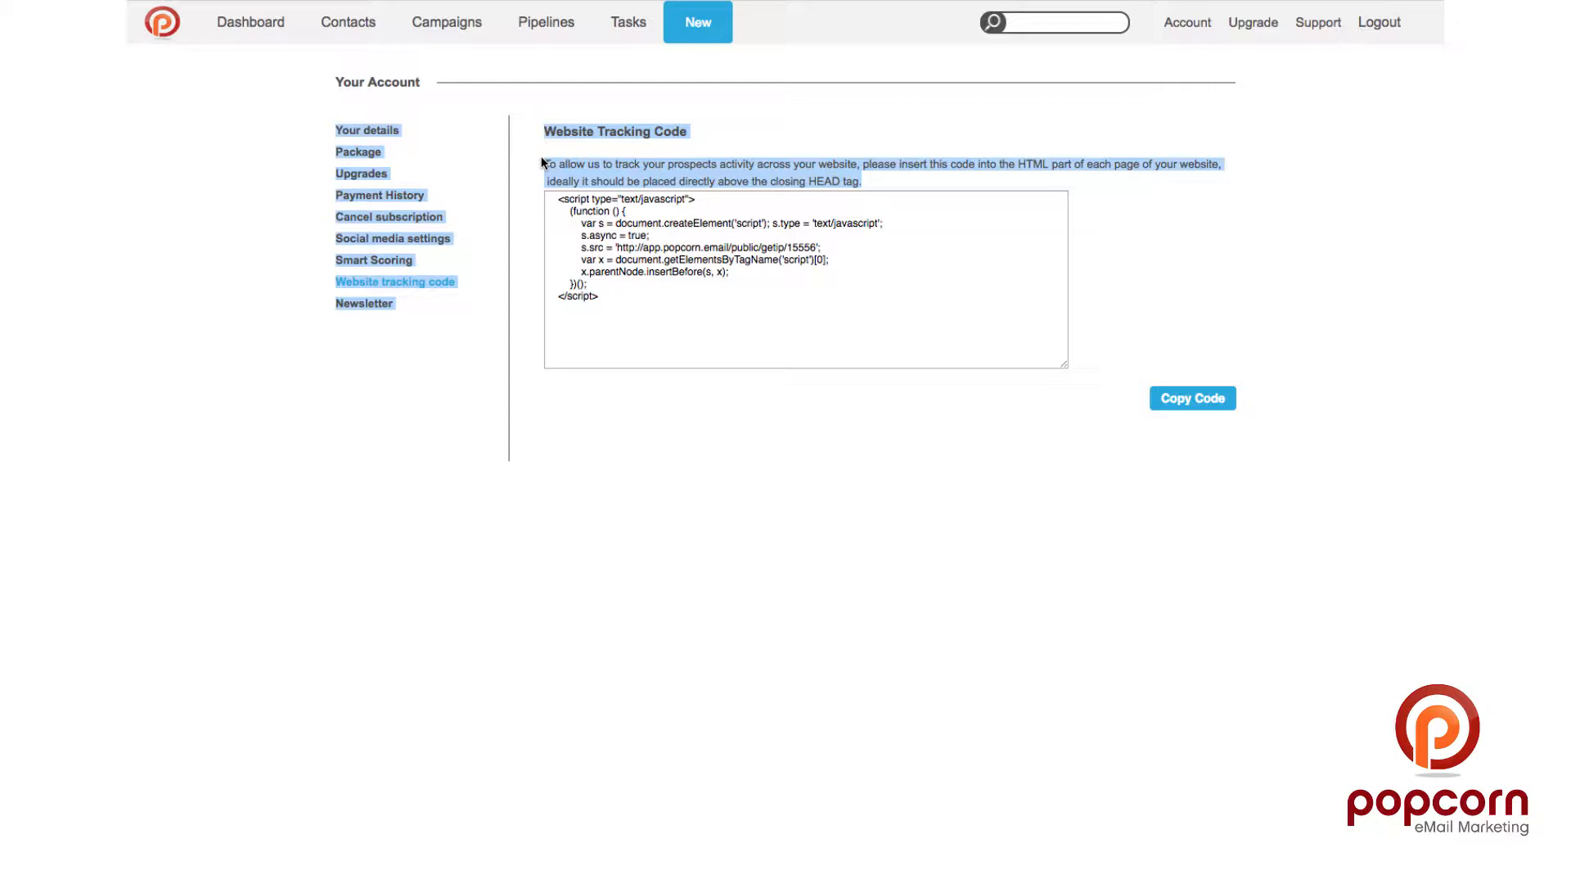
click(273, 33)
Step: Switch the dashboard report to Recent Activity
click(610, 117)
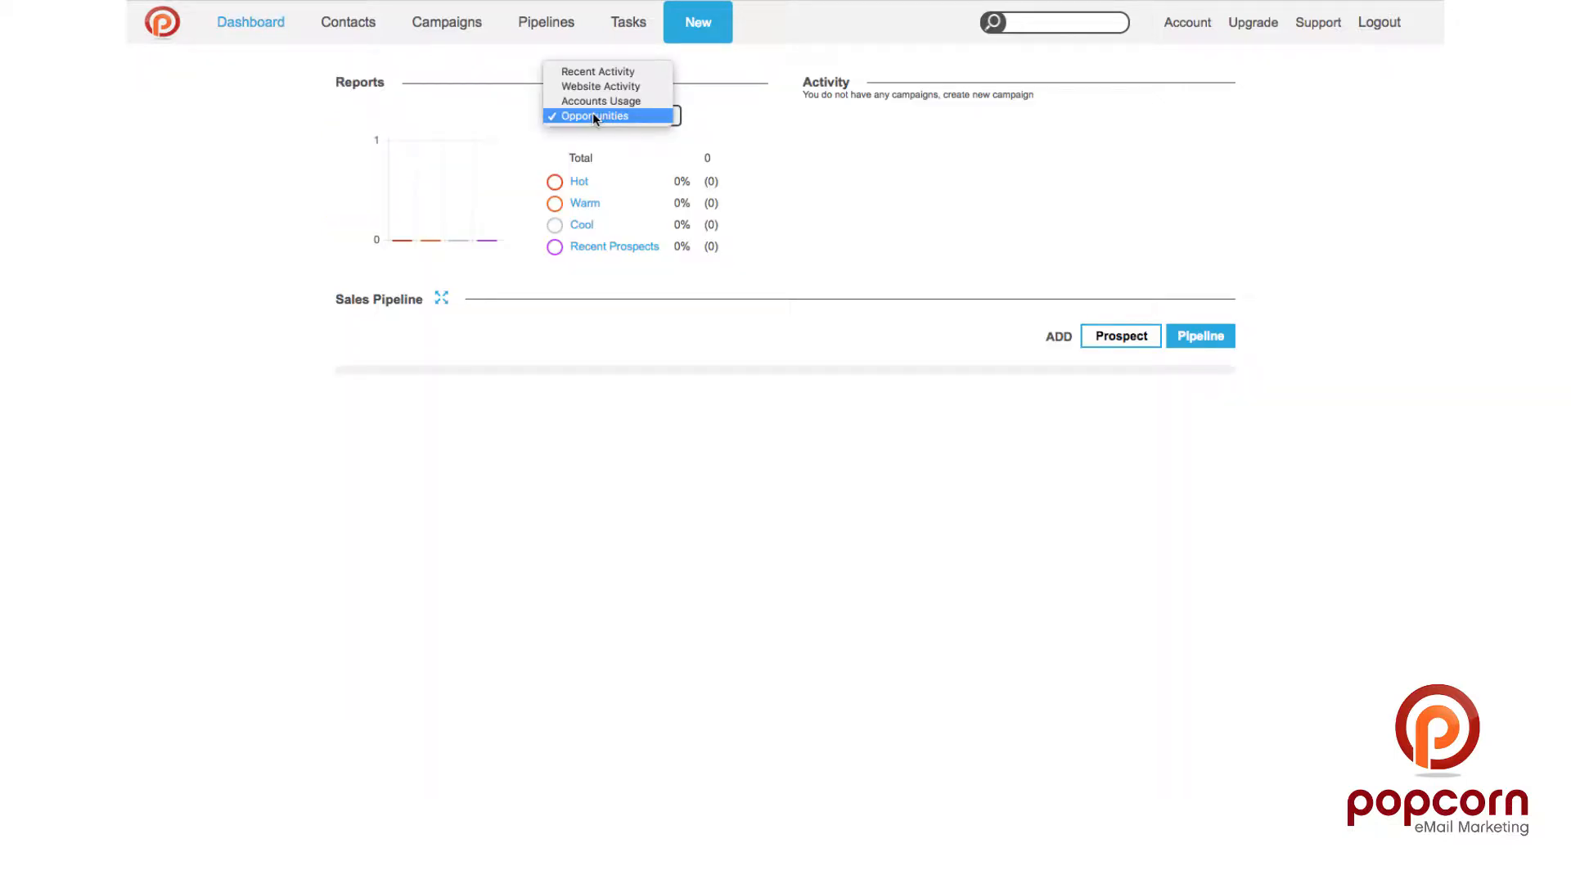
click(595, 72)
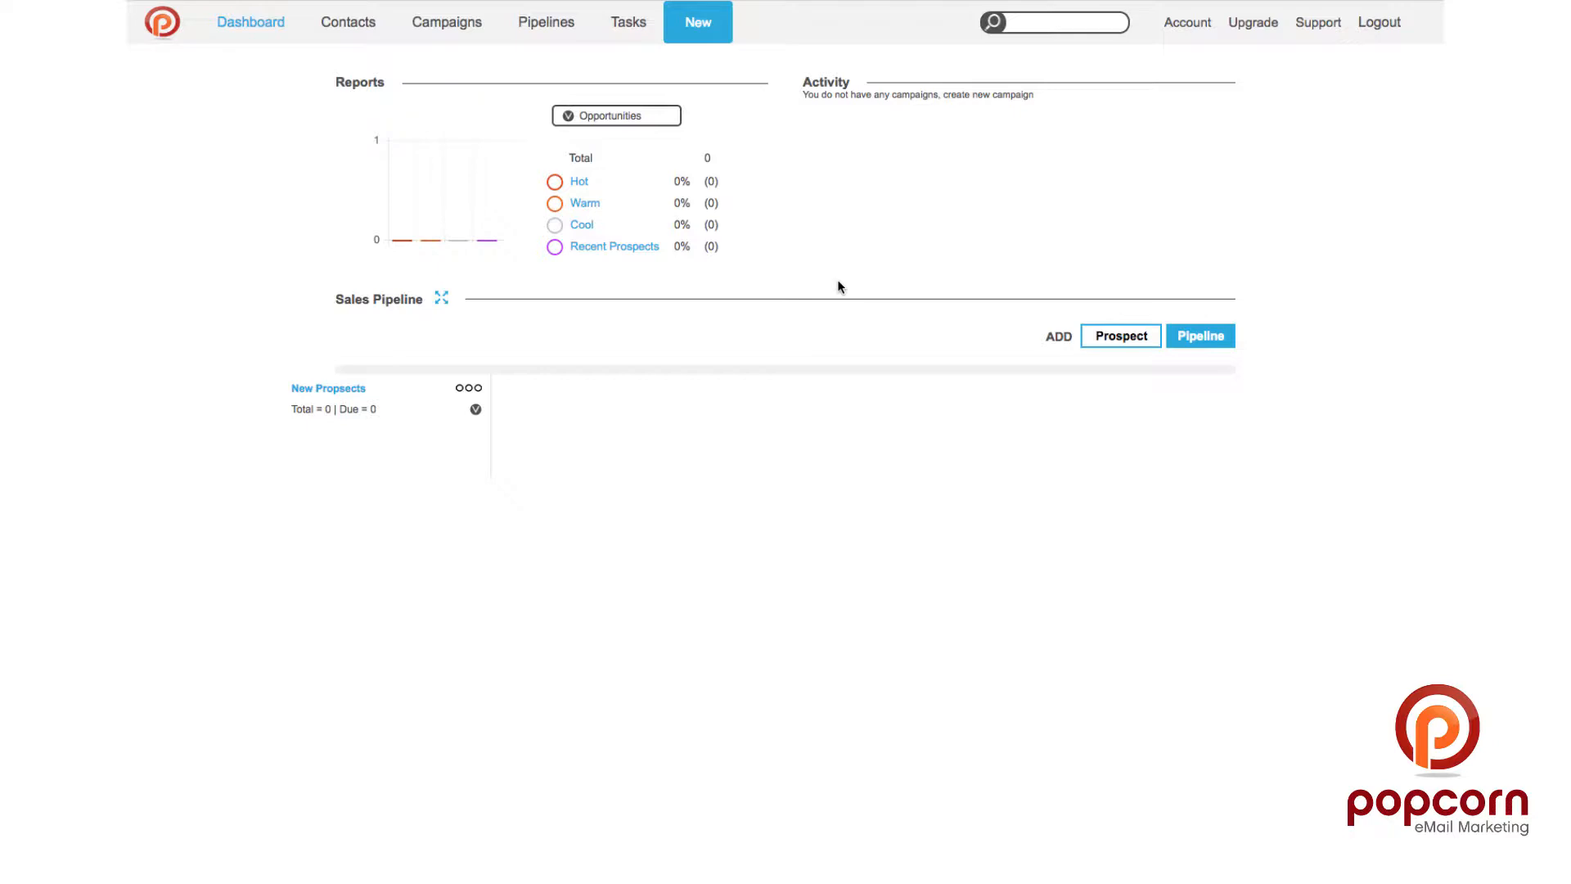
Step: Bring up a blank new-contact form, dismiss it unsaved, and reopen the New menu
click(695, 26)
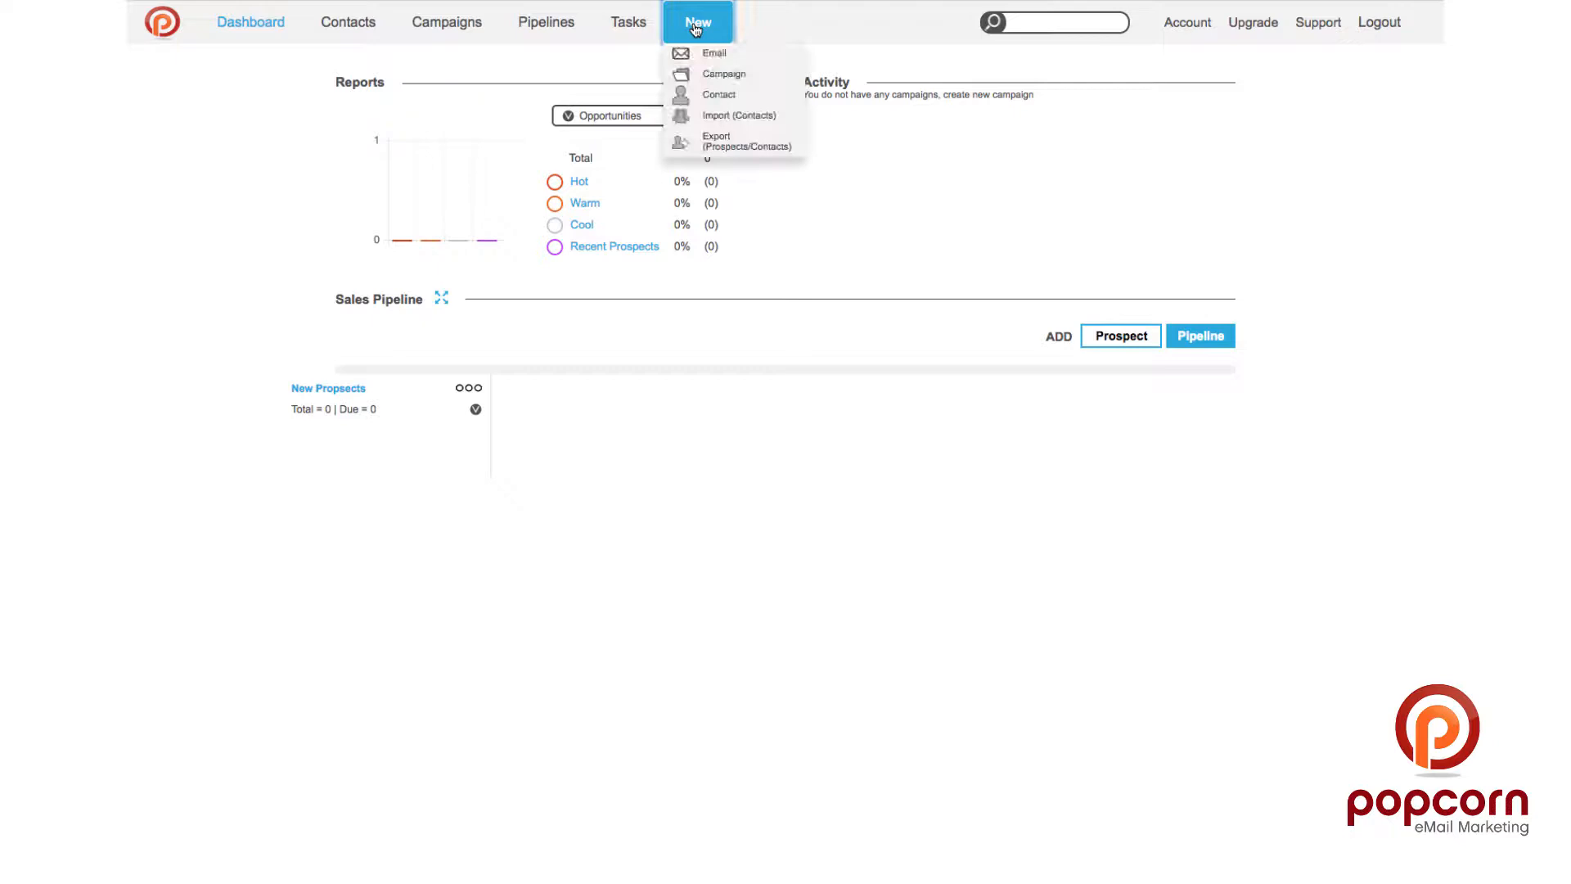
click(718, 93)
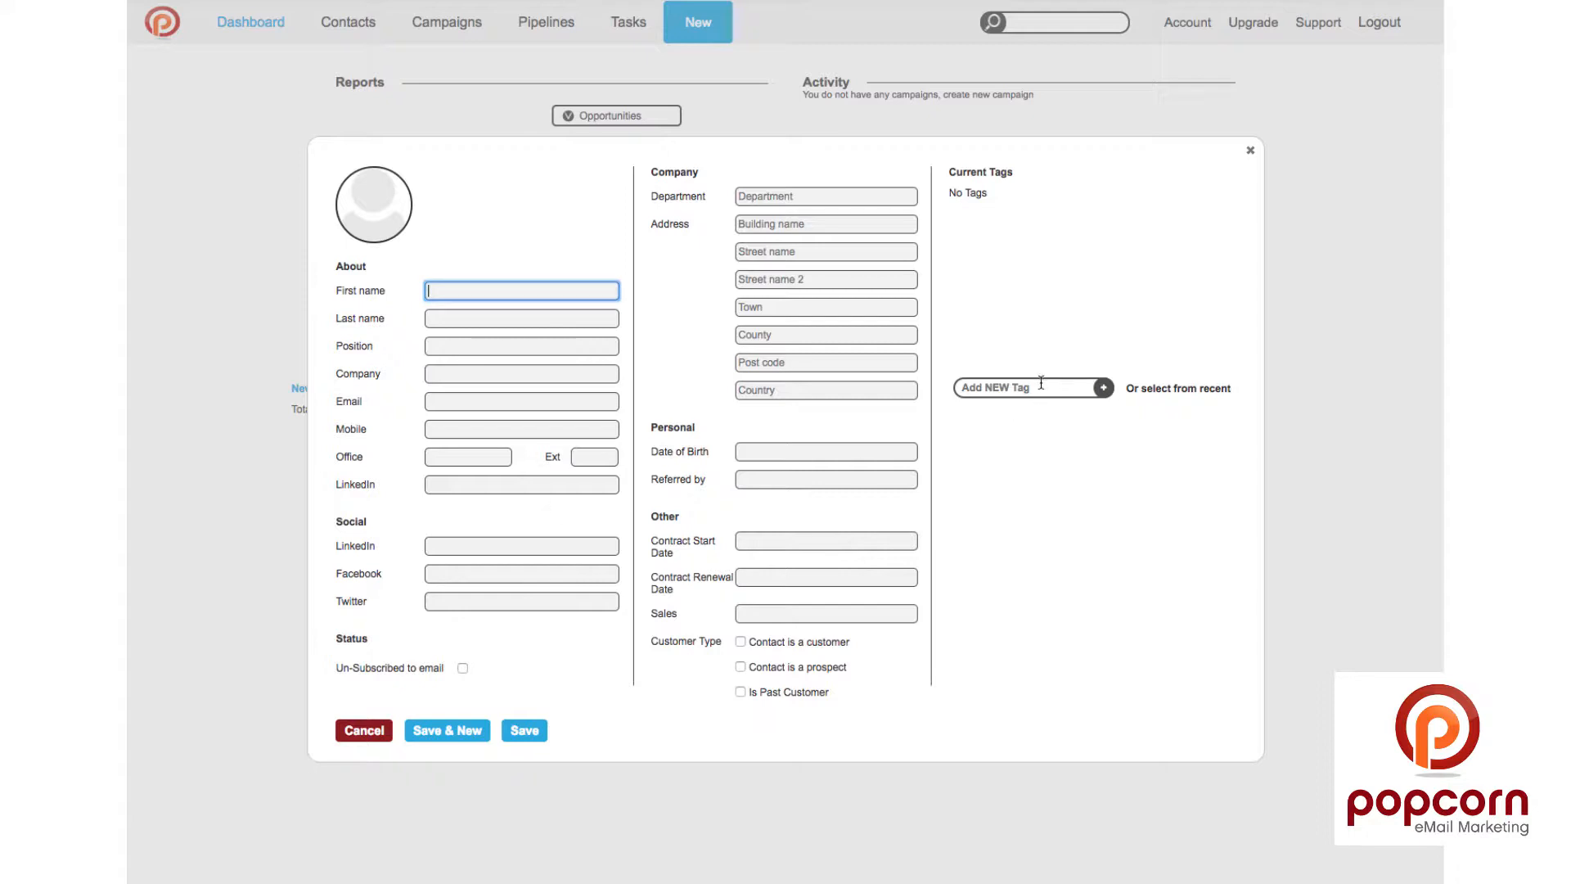
click(1346, 180)
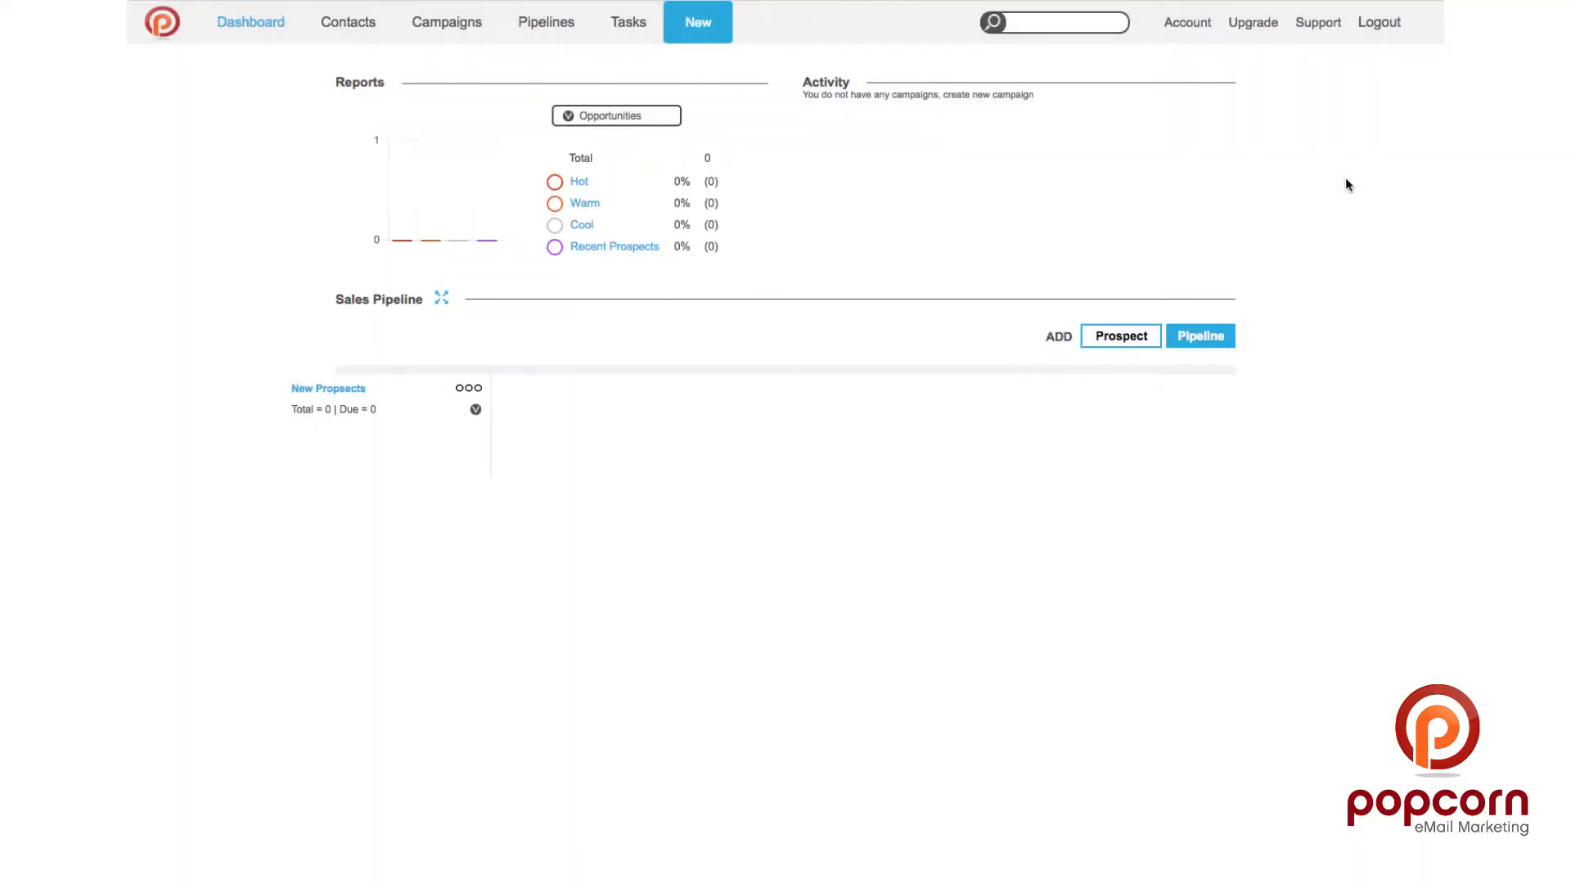
click(693, 30)
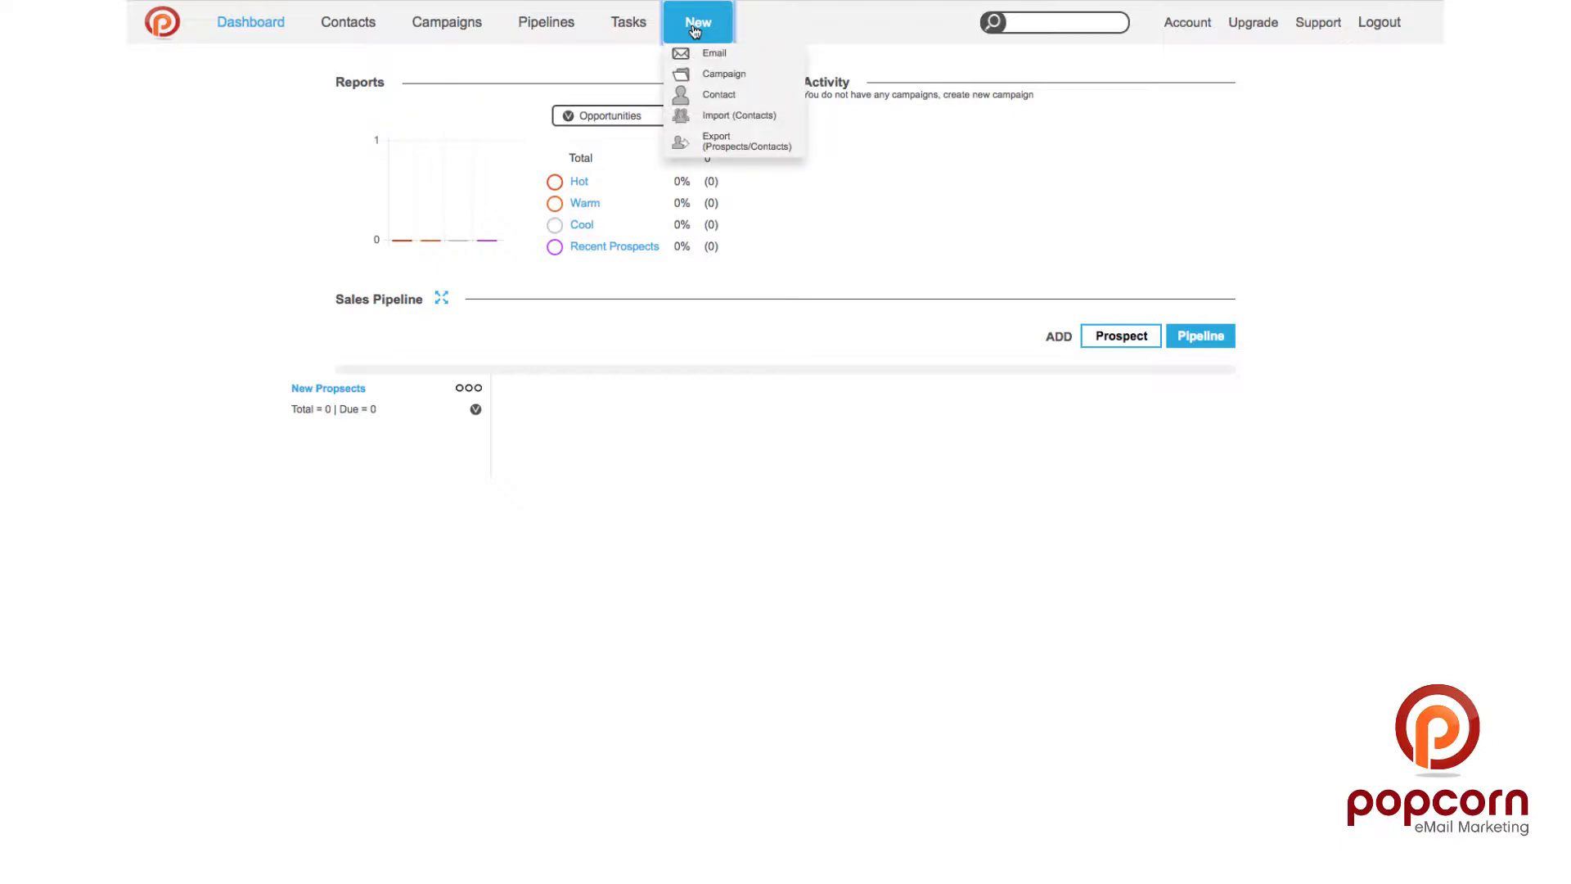
Step: Choose Demo Data Import.xlsx for a contacts import and upload it for mapping
click(729, 119)
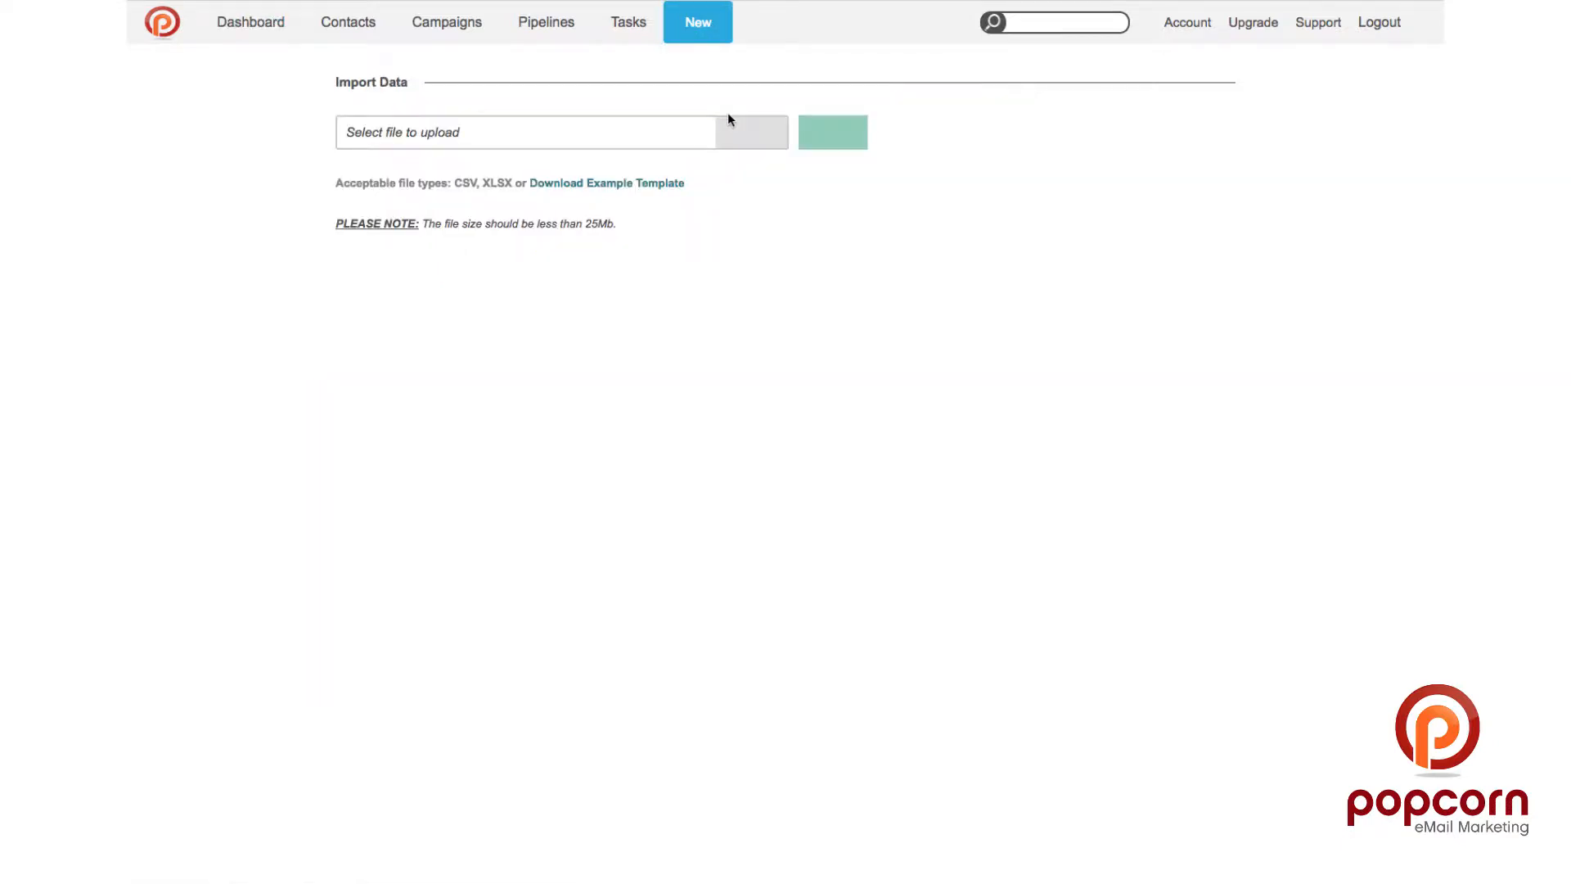
click(620, 141)
double_click(725, 2)
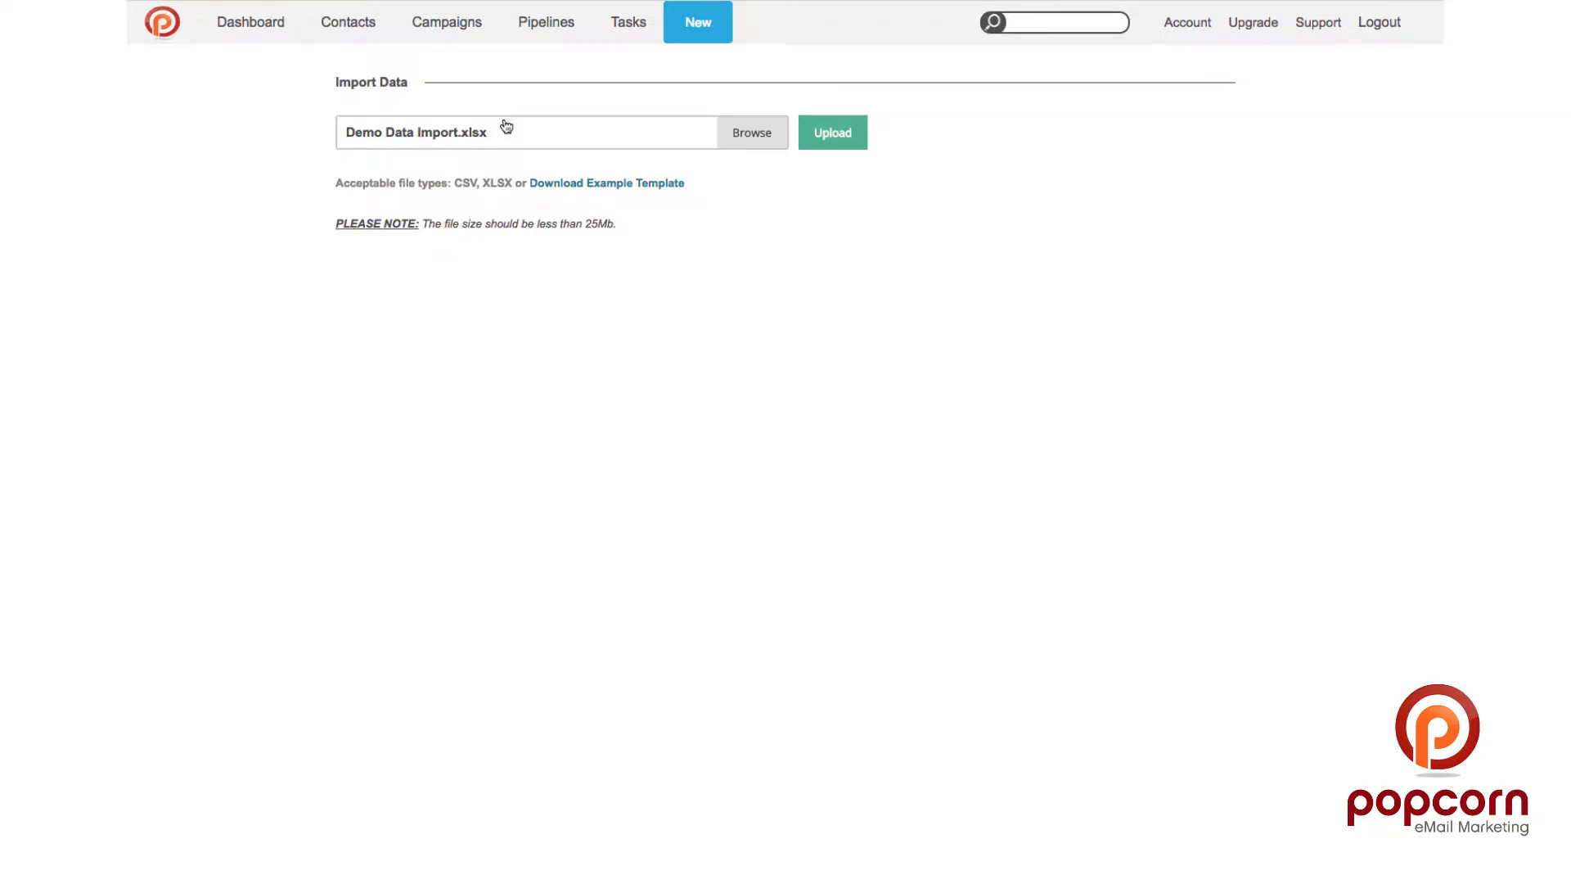
click(831, 140)
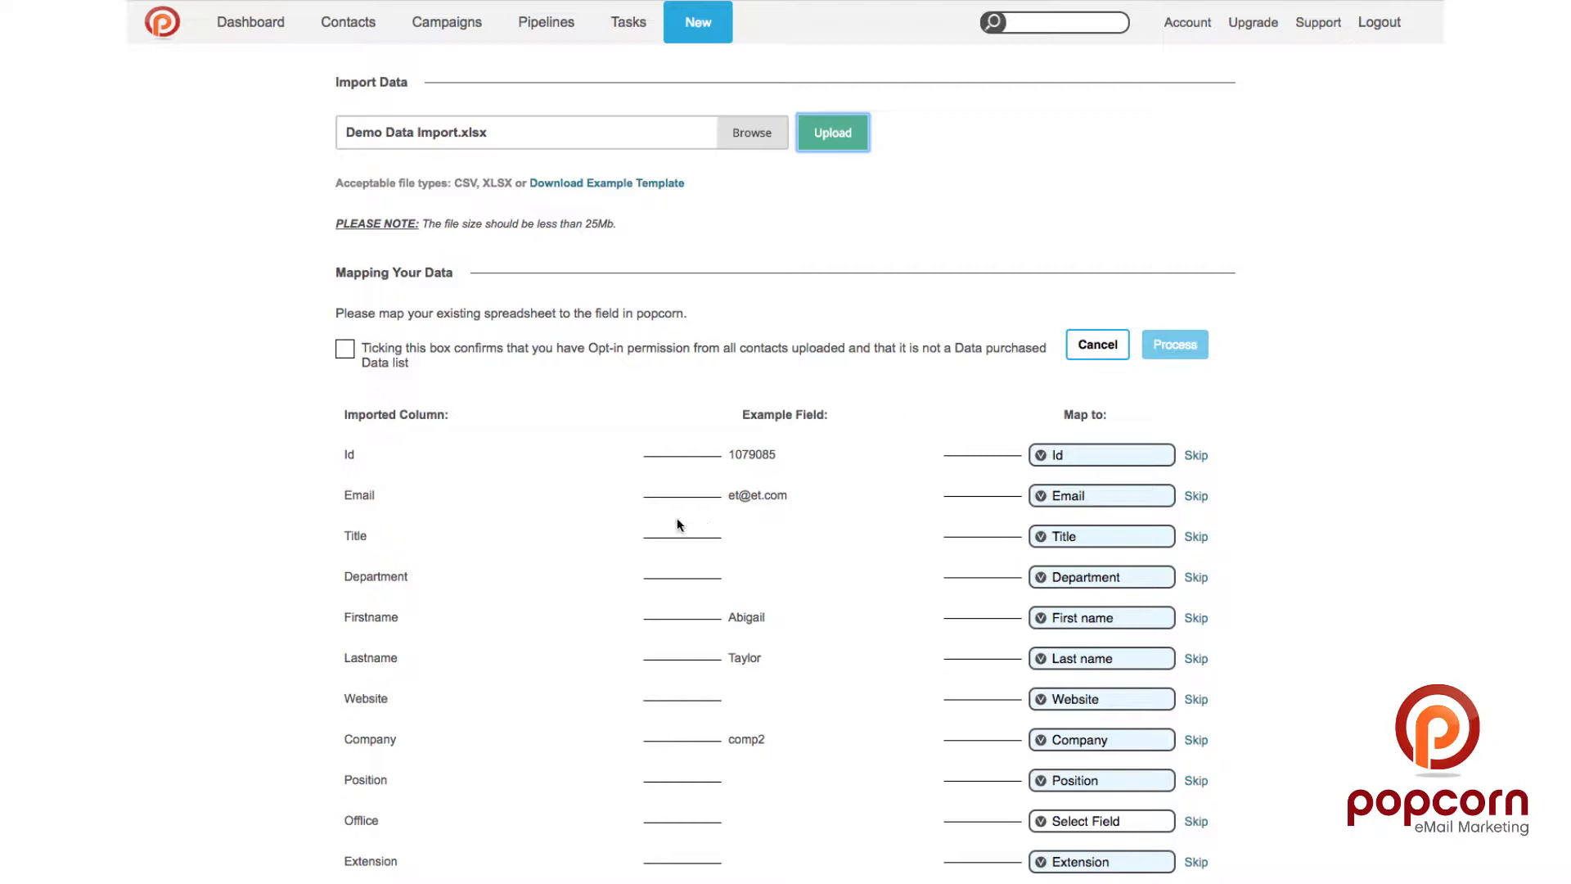
Step: Map the Office column to Office and Category to Tags, leaving Last activity unmapped
scroll(676, 519, down, 2)
scroll(677, 523, down, 1)
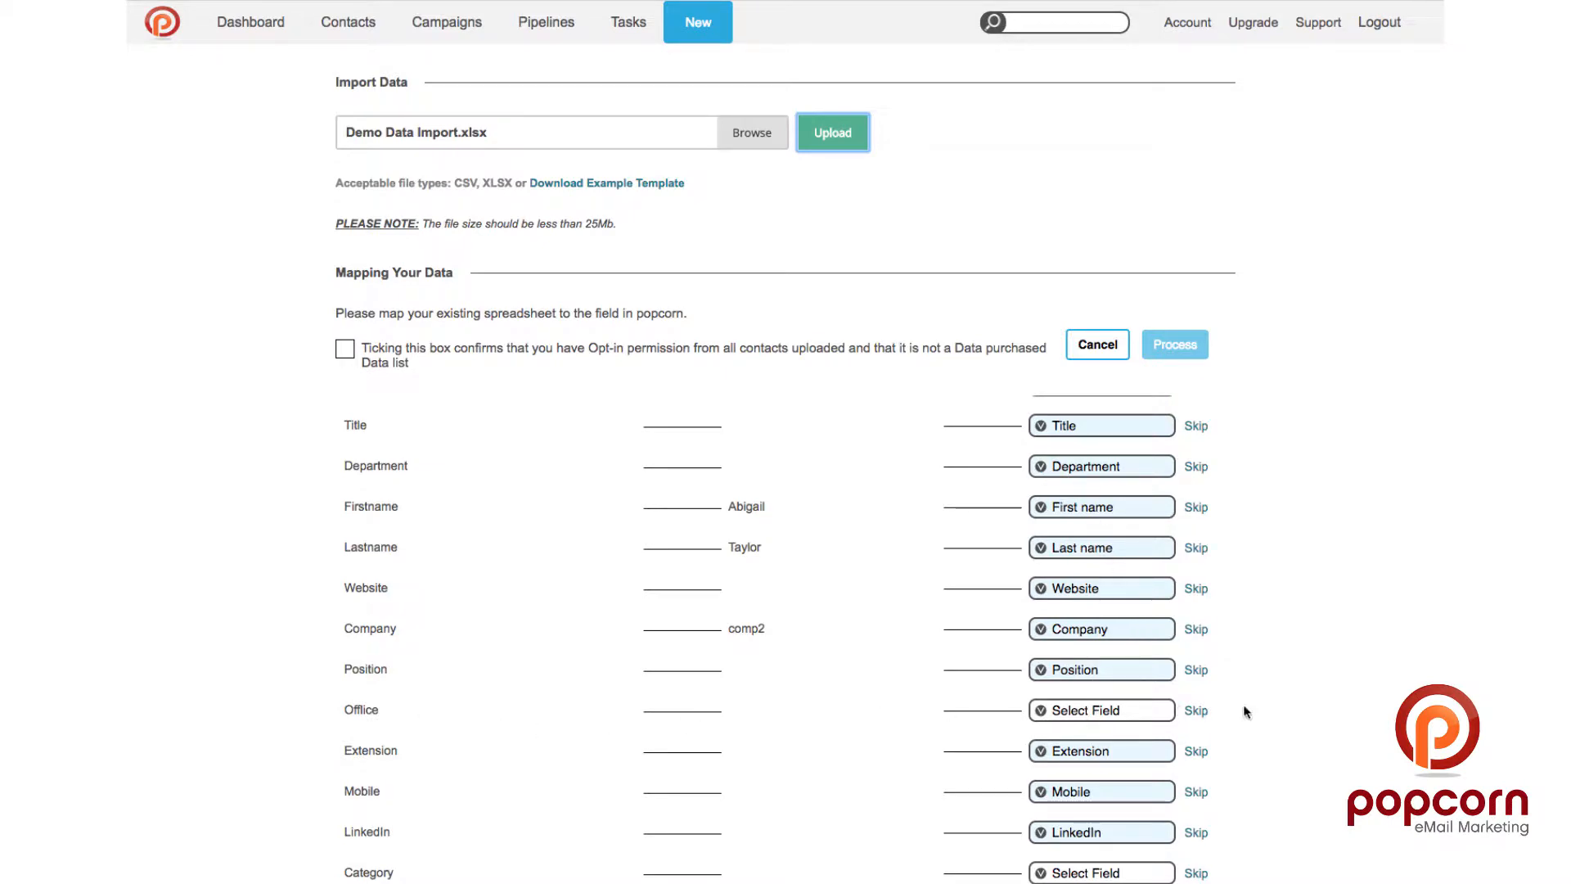
click(1078, 711)
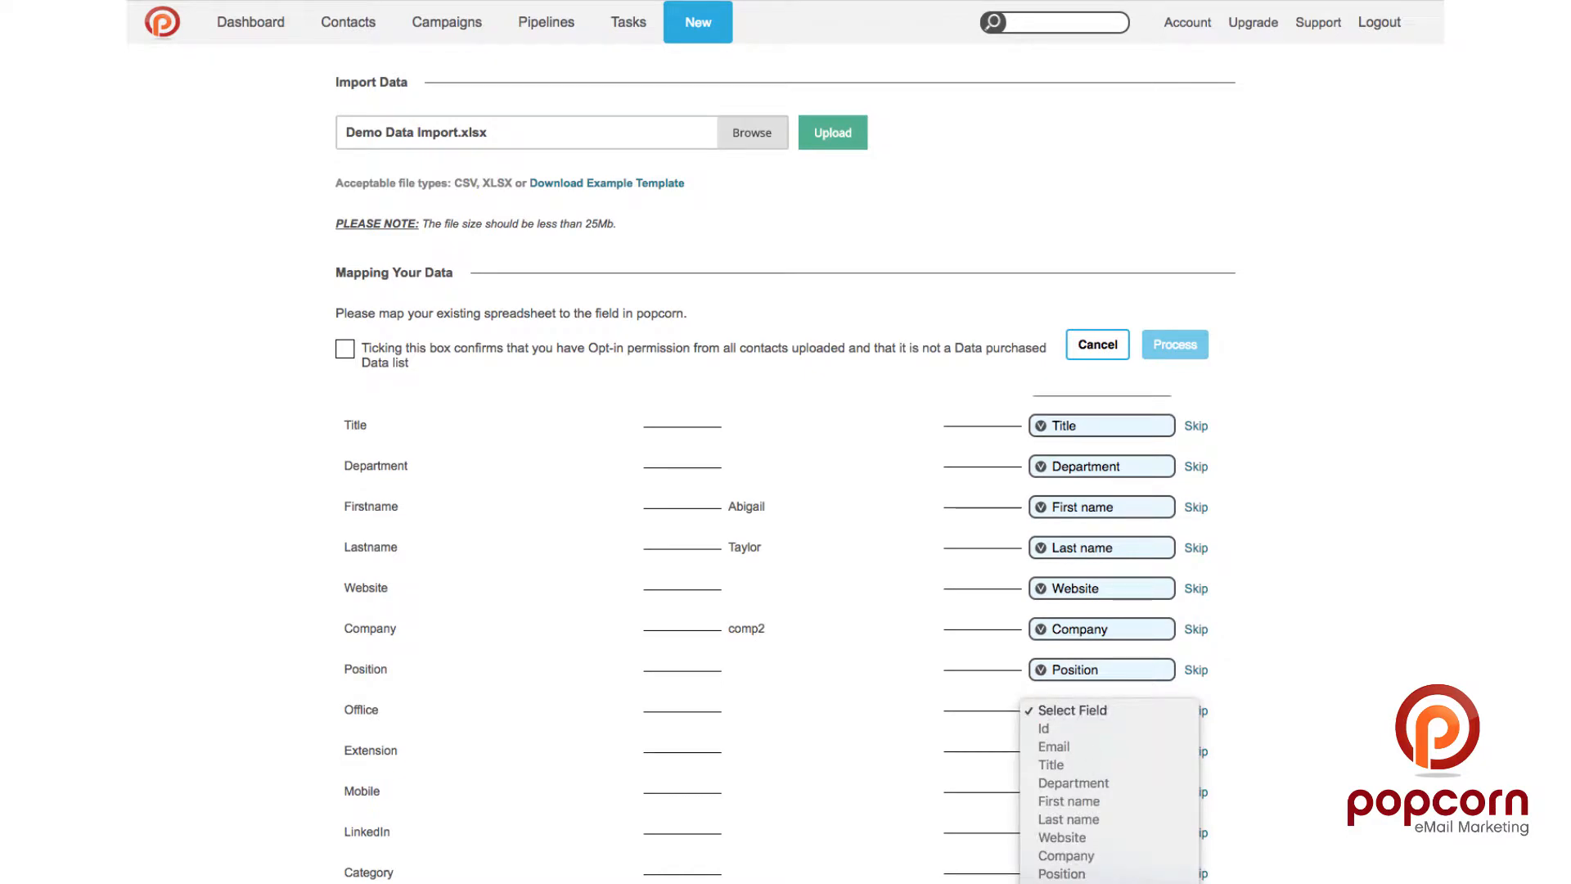
click(1082, 883)
scroll(1257, 642, down, 2)
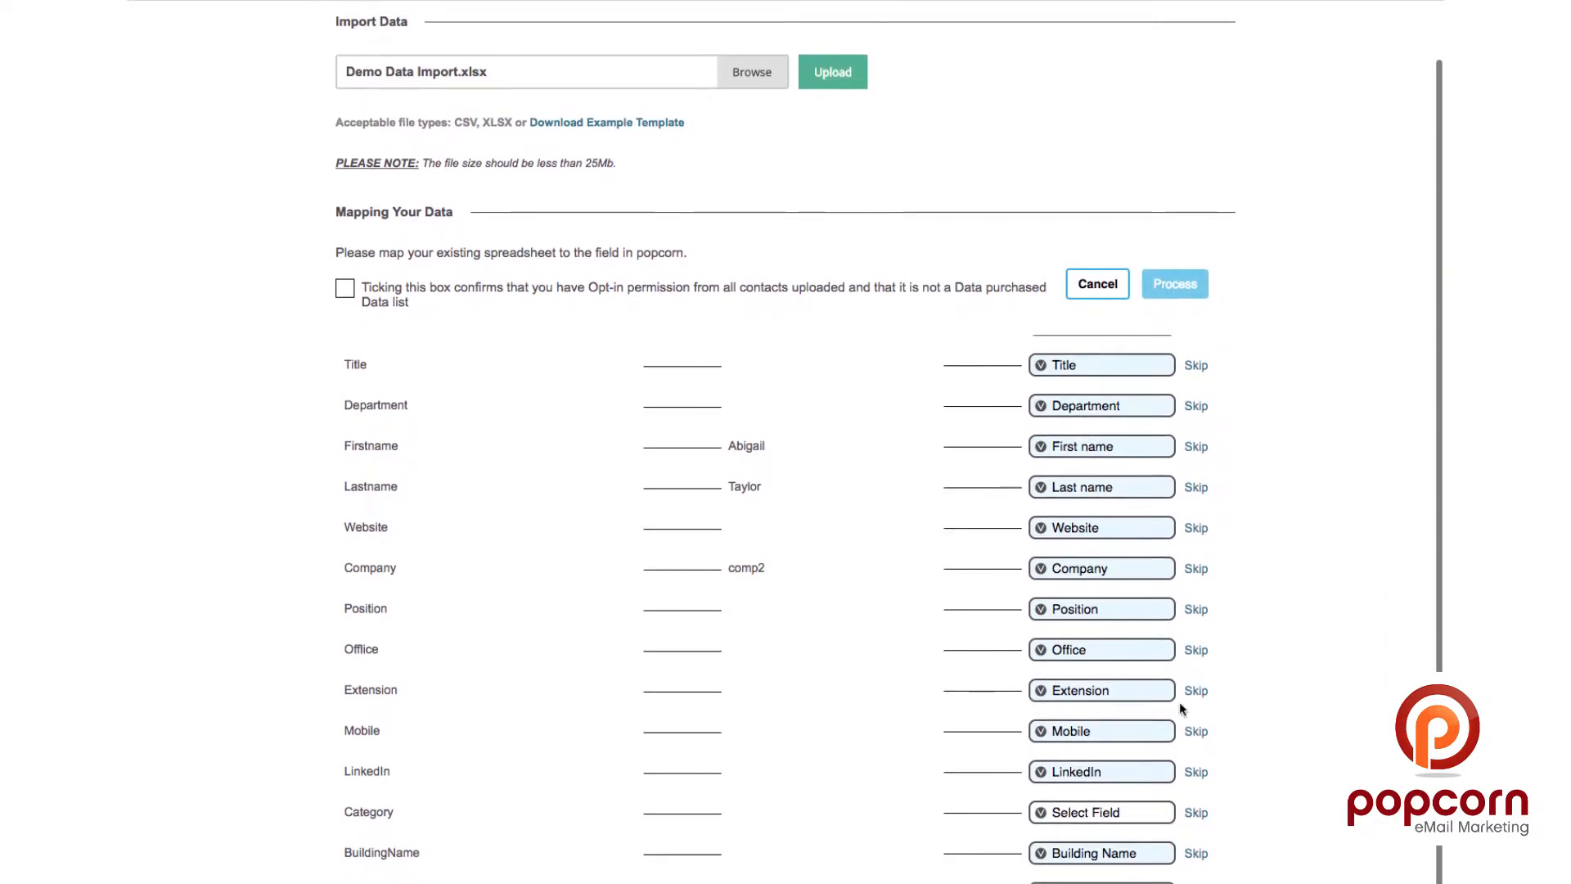
click(1076, 814)
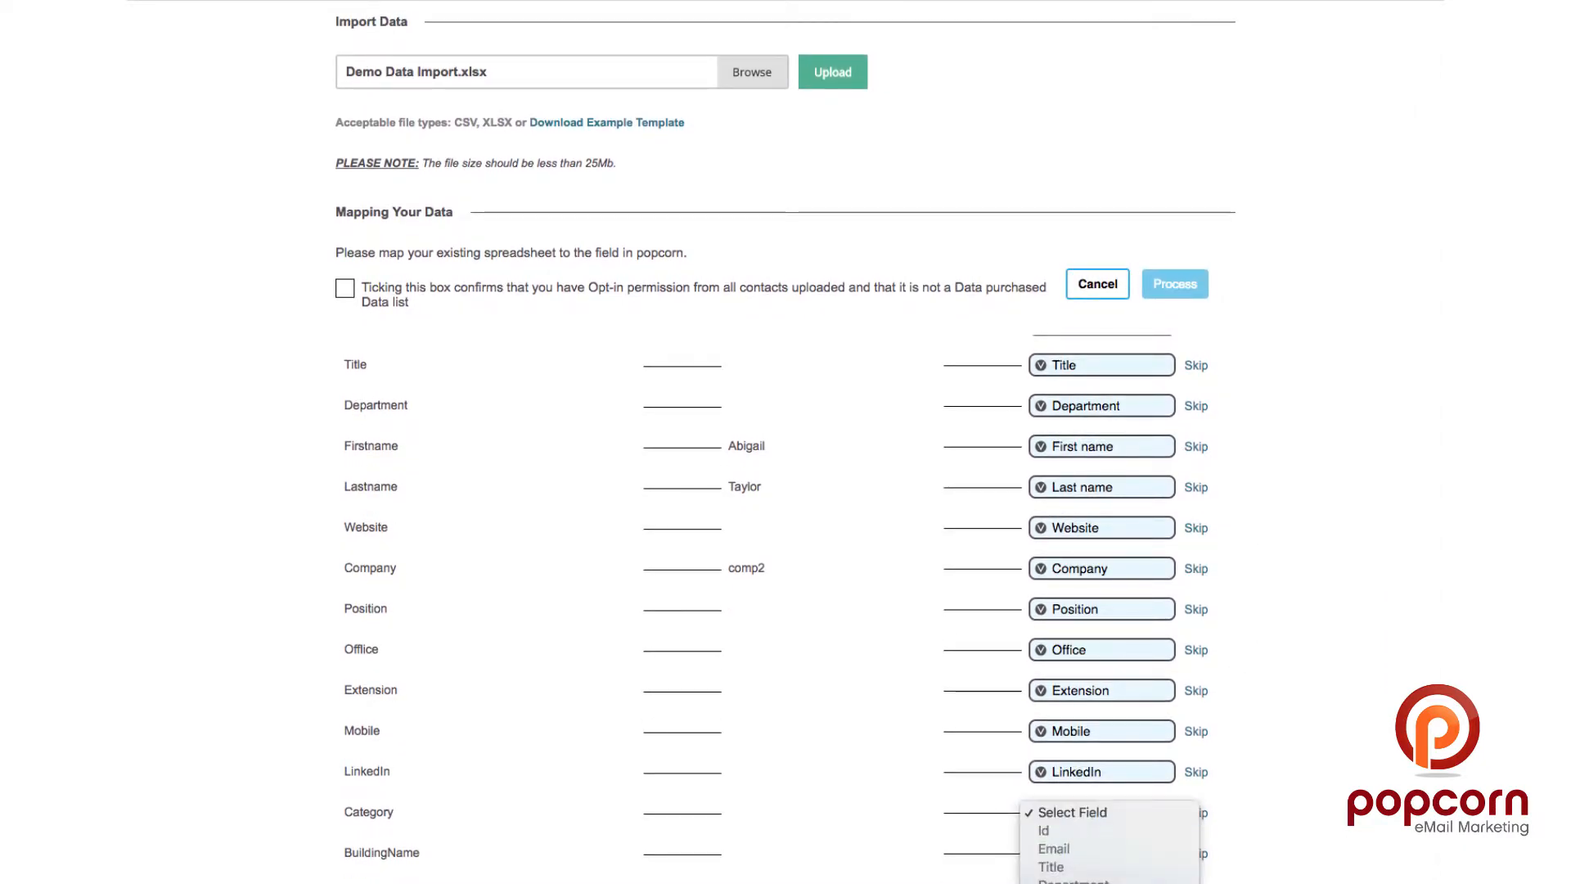
click(1078, 882)
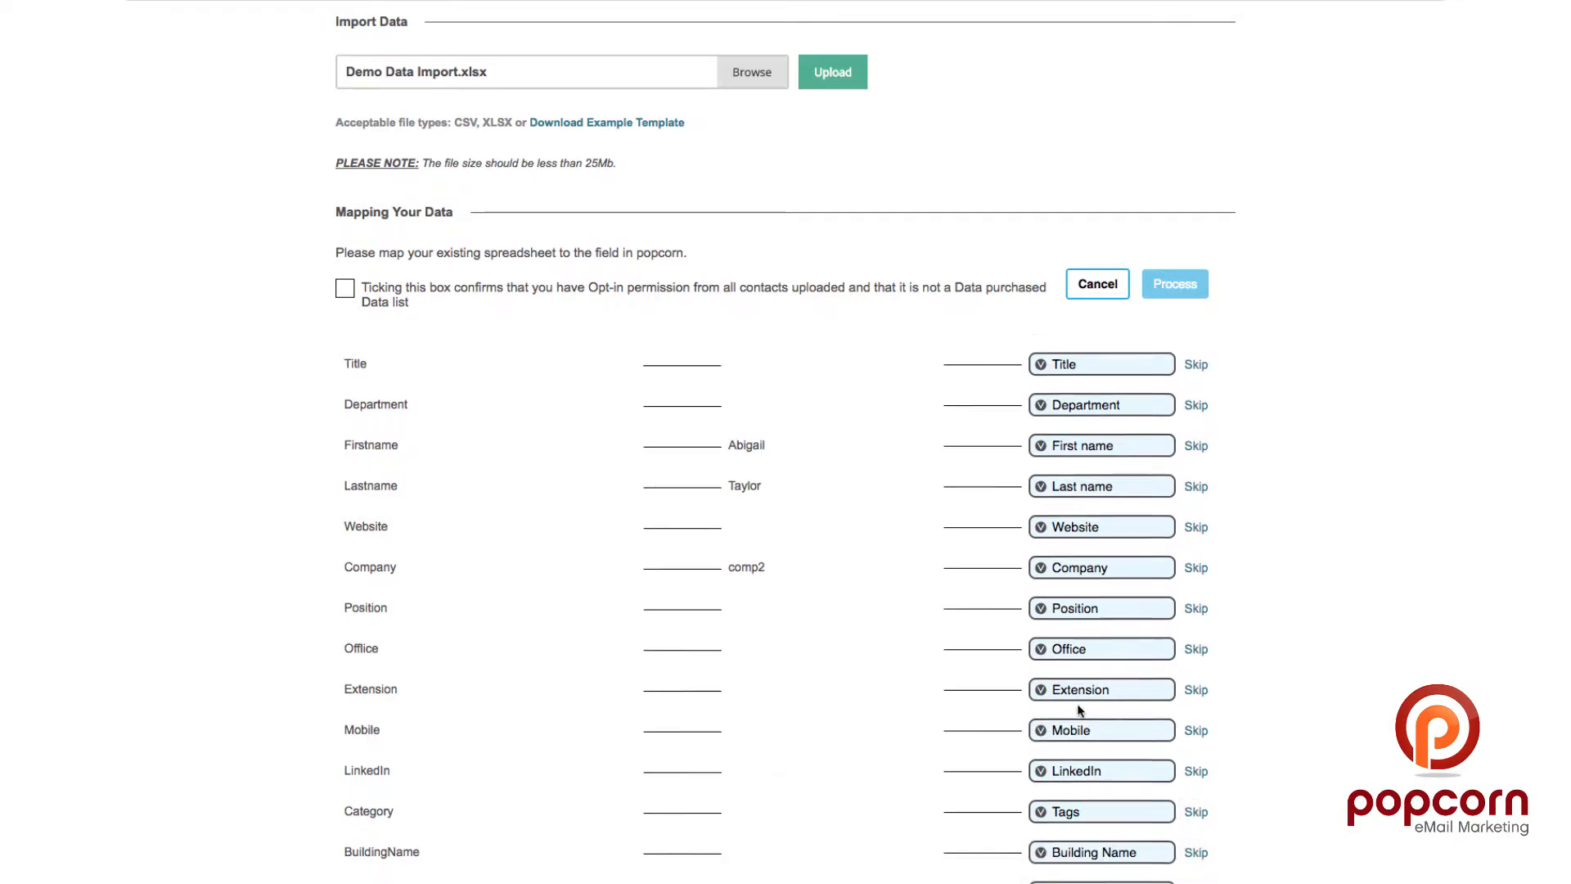
scroll(1078, 710, down, 7)
scroll(1077, 706, down, 6)
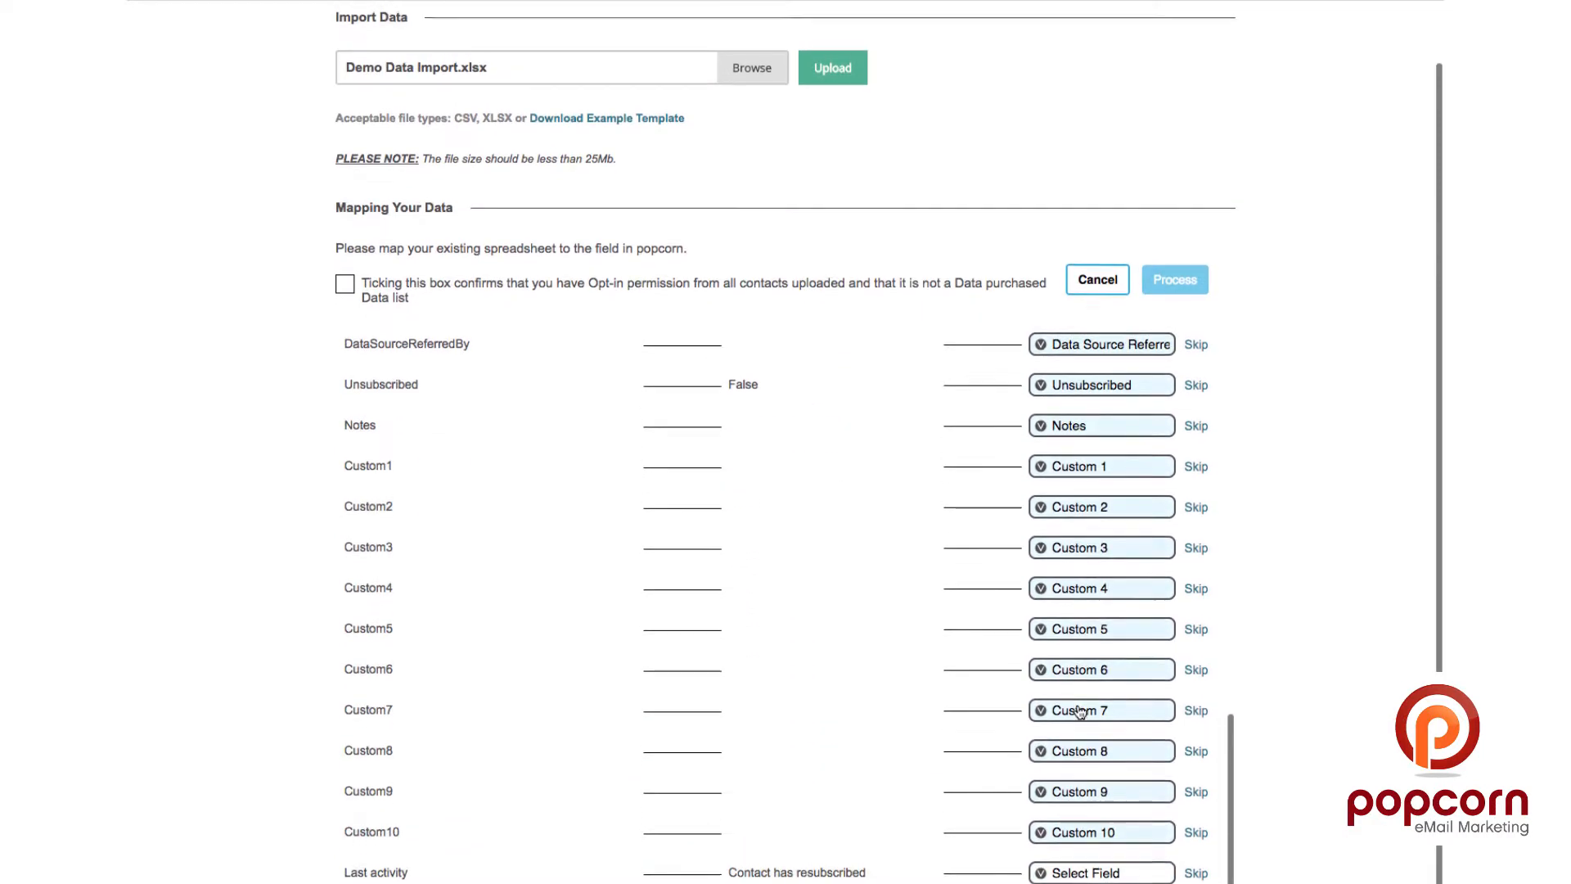
click(1074, 876)
click(1073, 876)
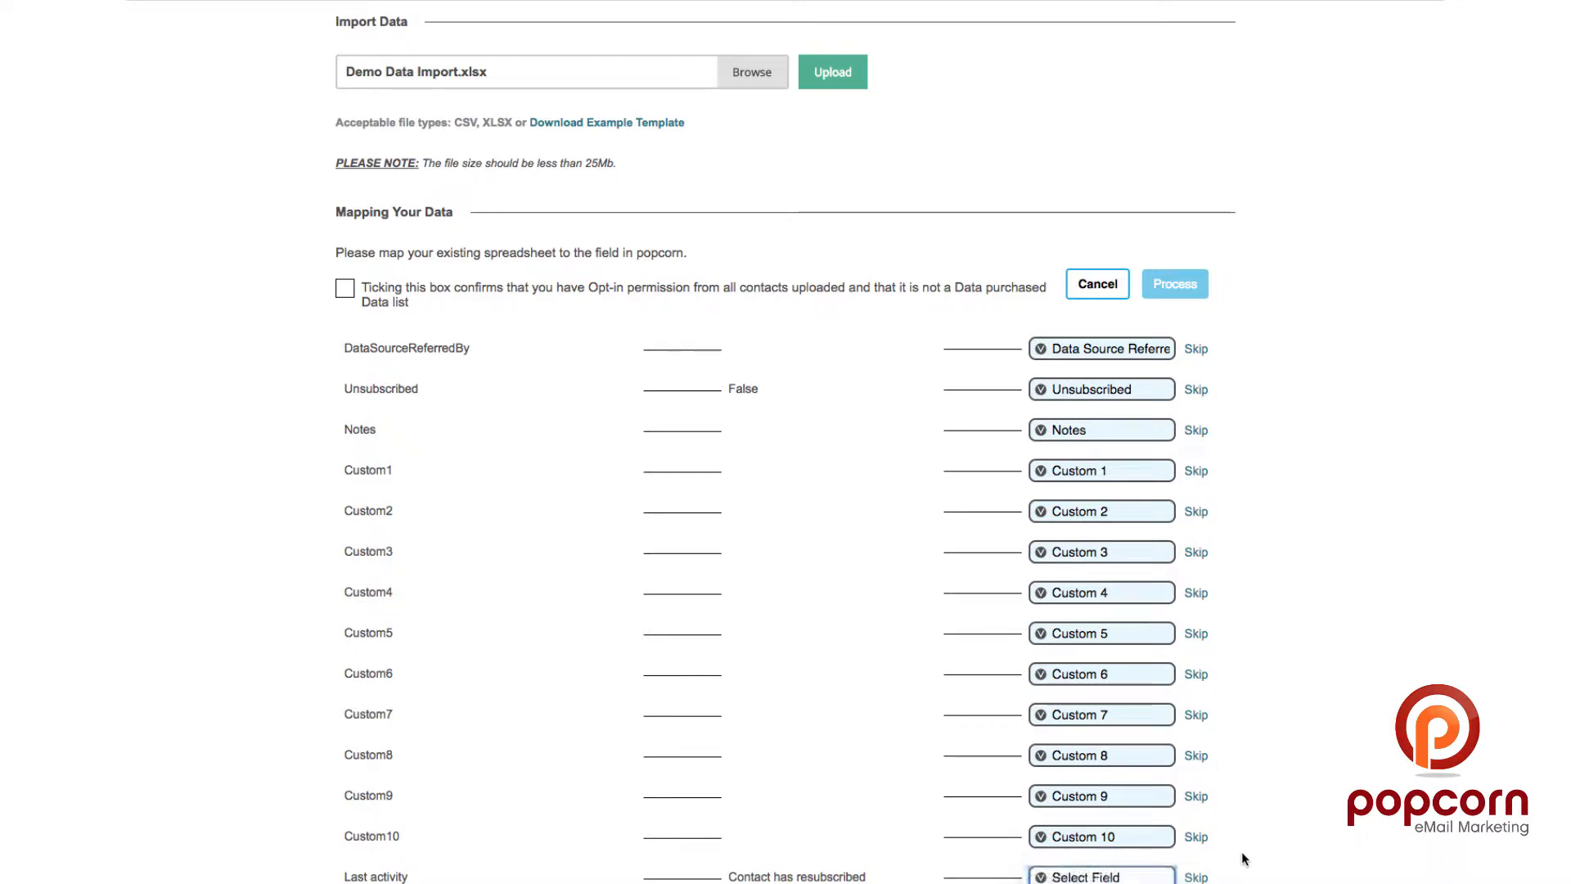
Step: Confirm the contacts gave opt-in permission and process the import
scroll(1202, 868, up, 2)
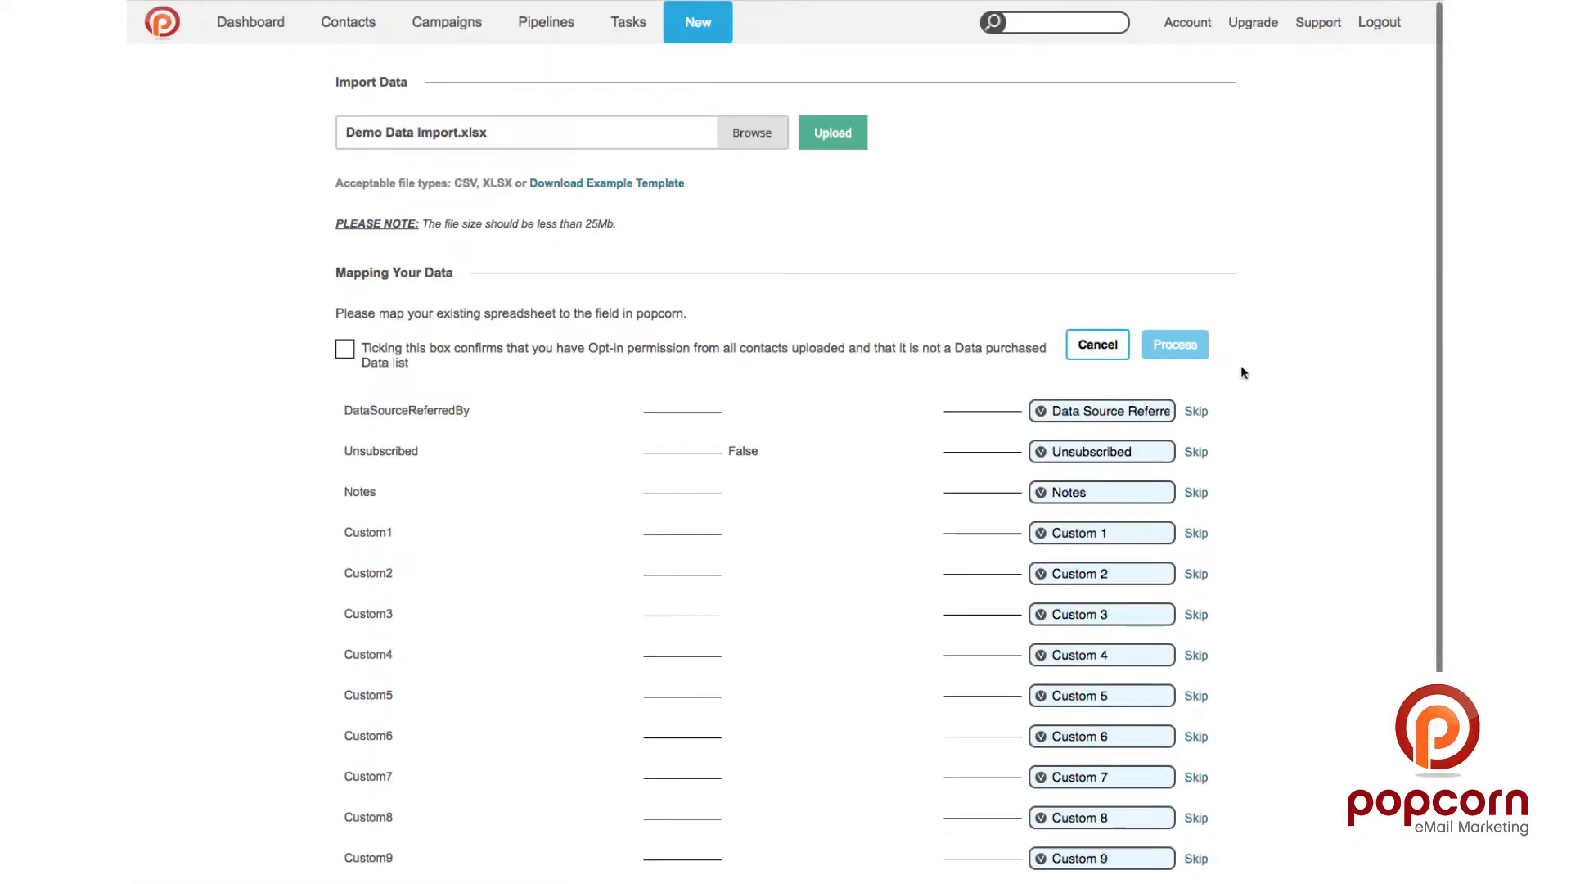
click(356, 360)
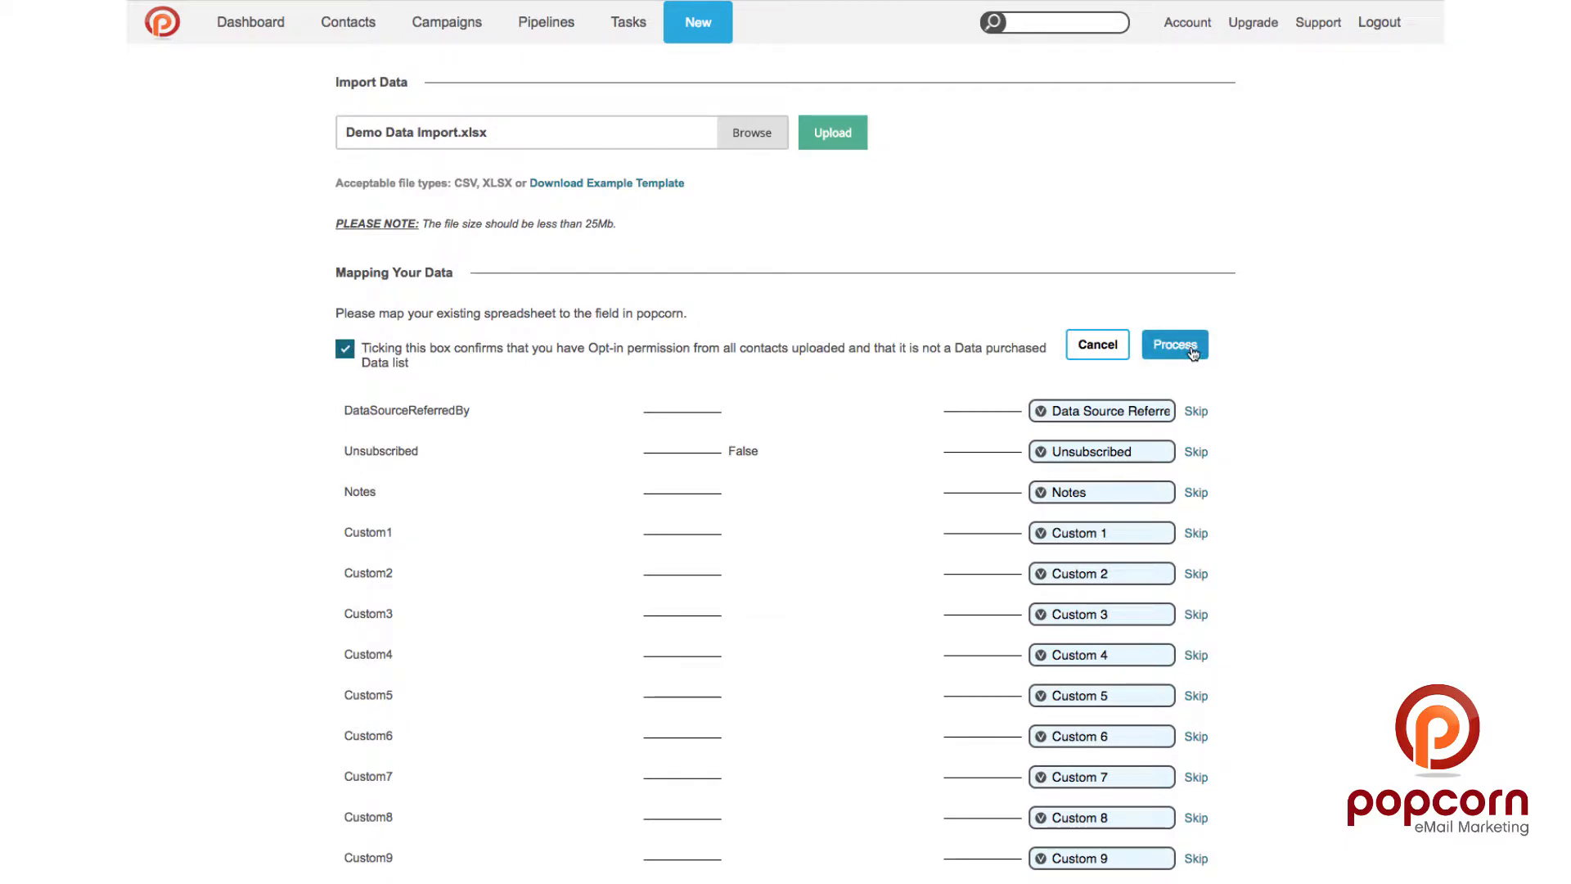
click(1175, 344)
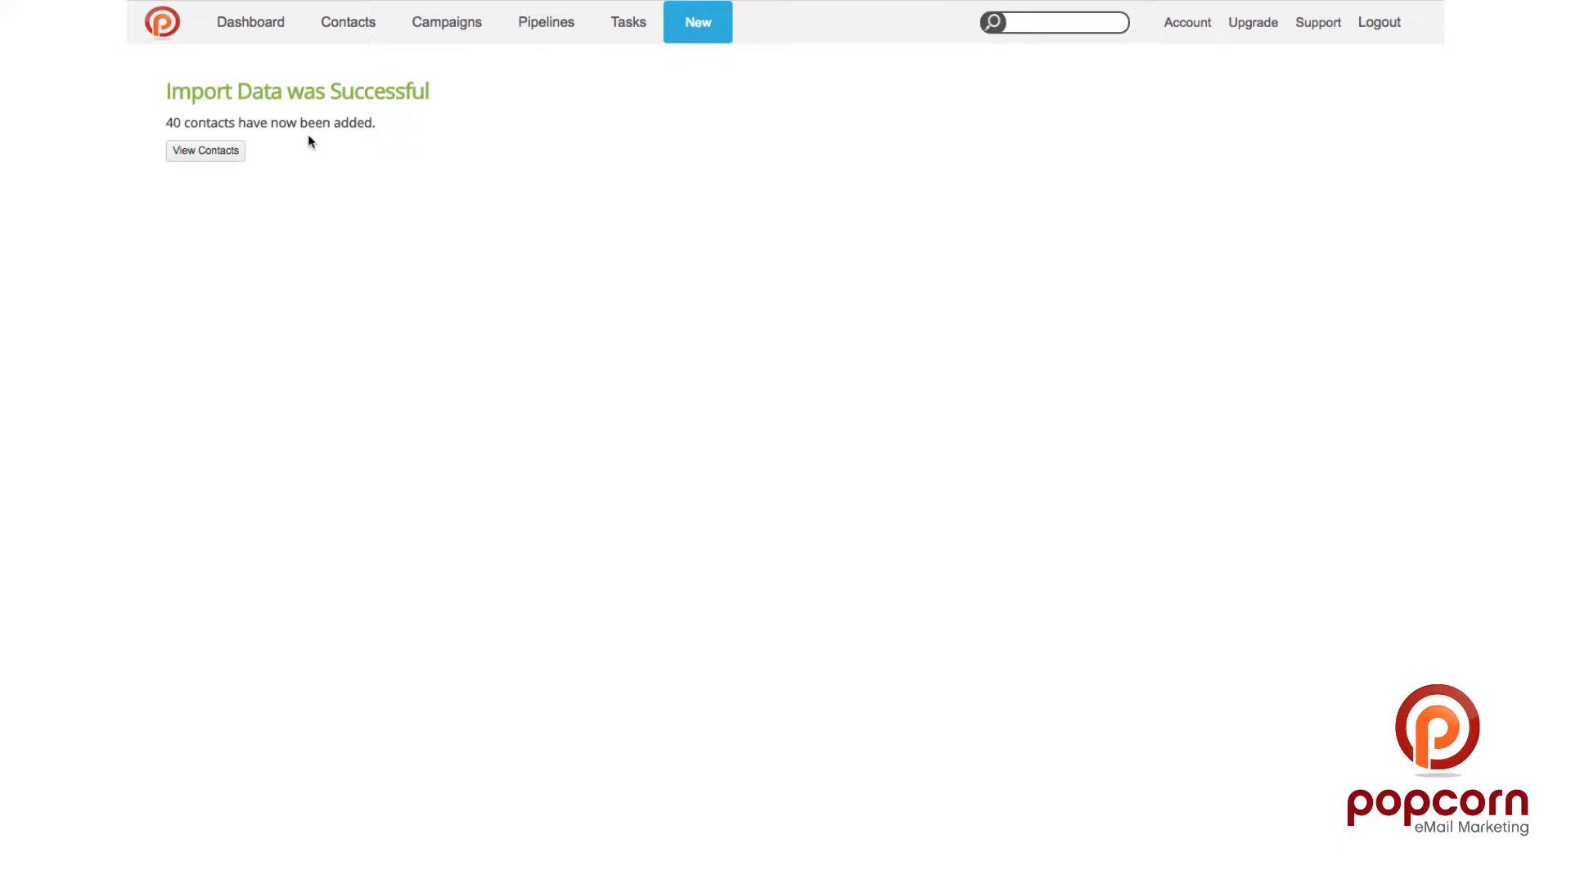
Step: View the 40 imported contacts and open the M King Design Ltd MD's record
click(193, 154)
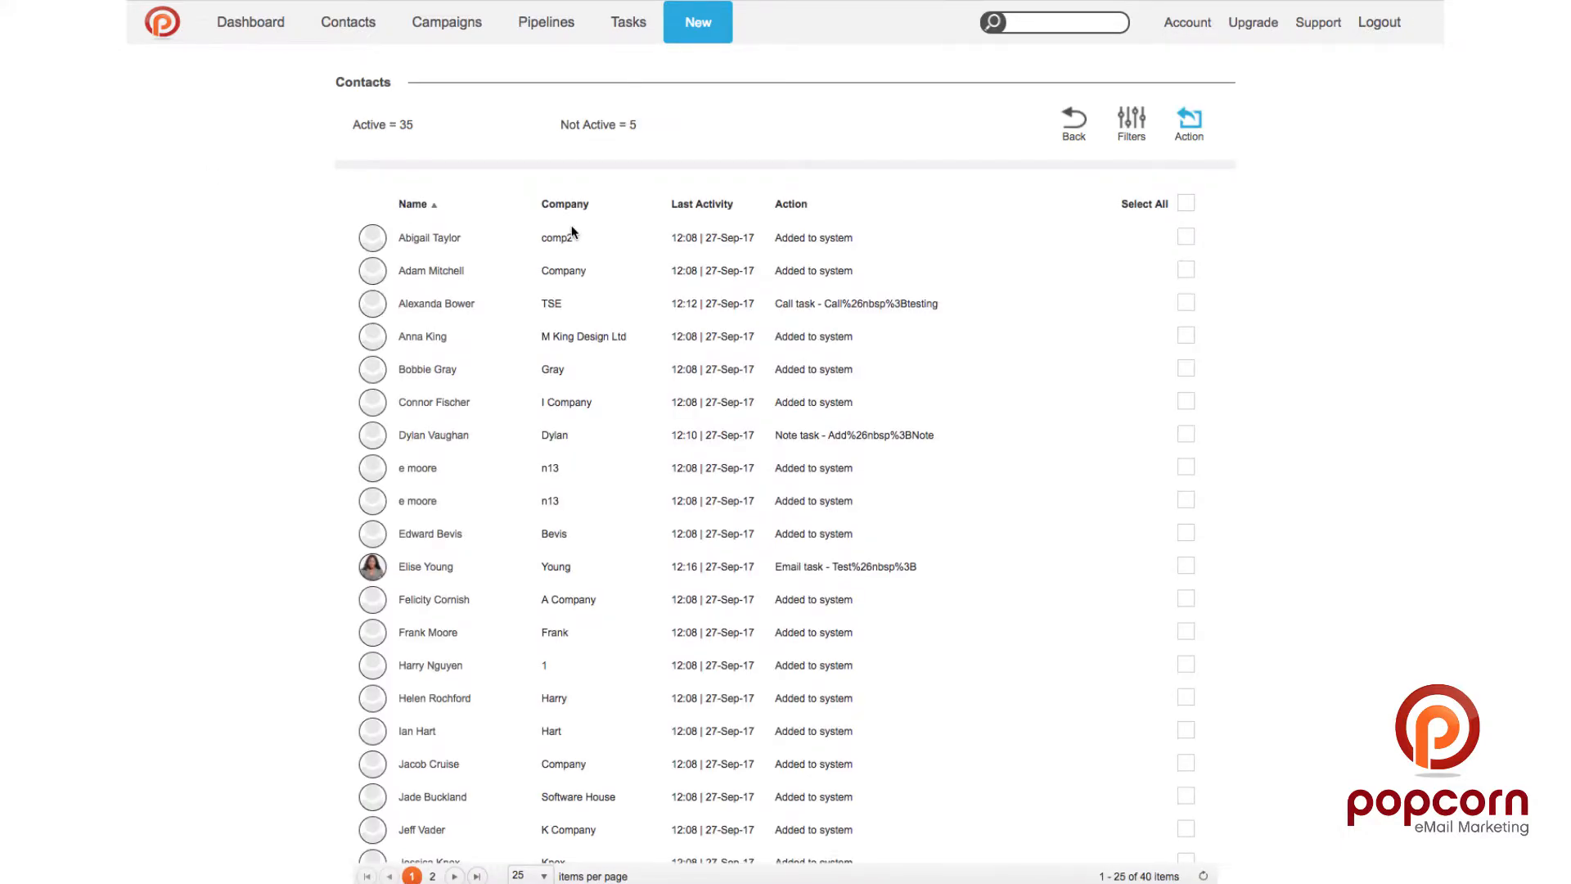
scroll(572, 228, down, 5)
scroll(572, 228, up, 5)
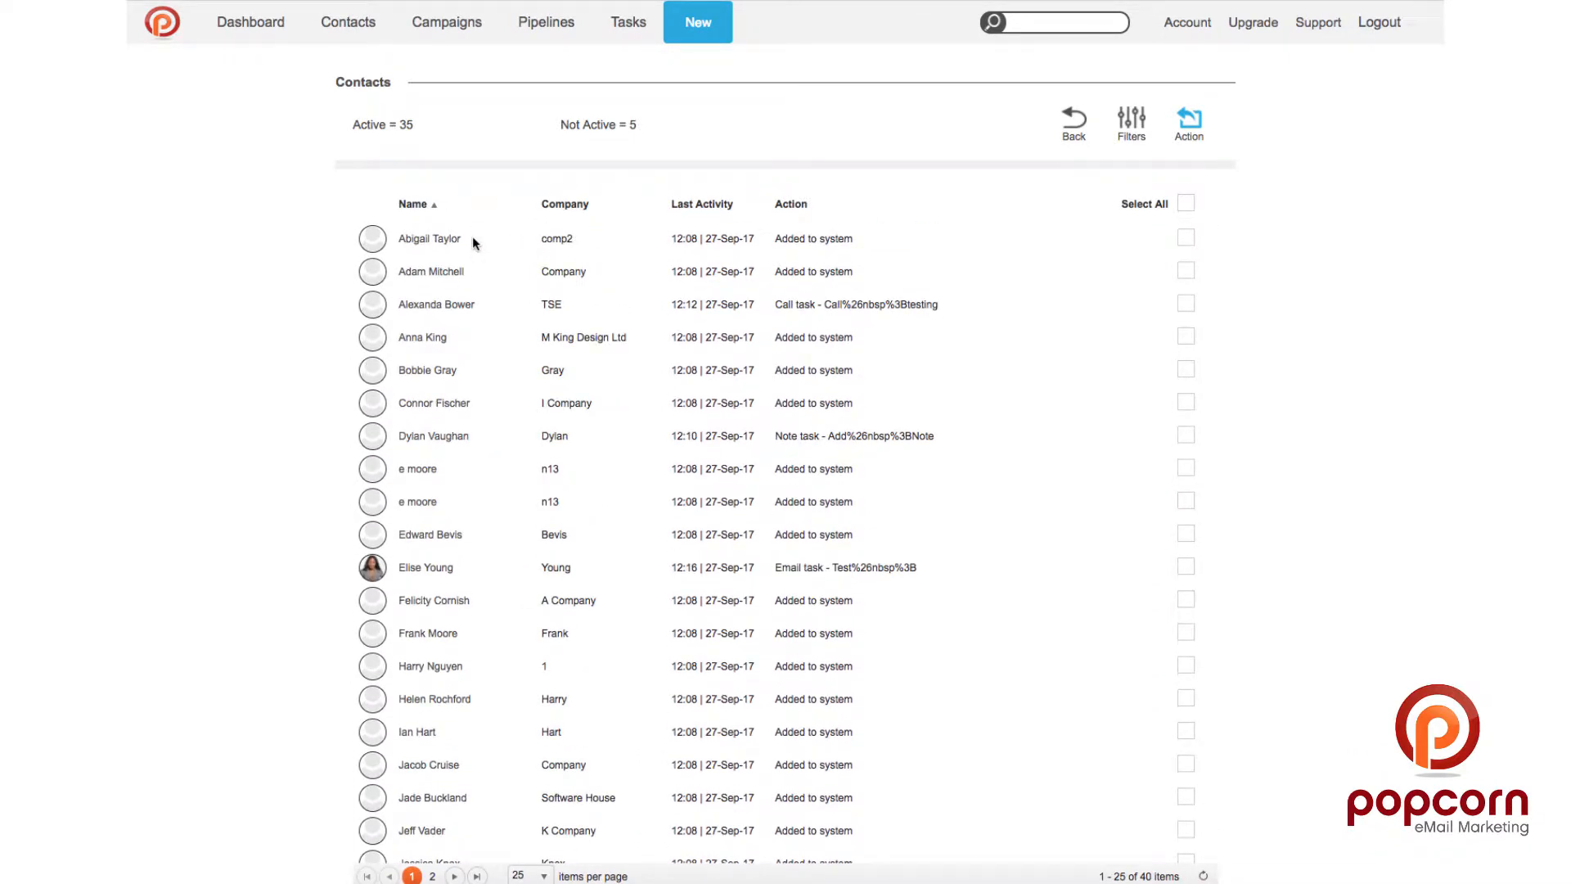
click(418, 339)
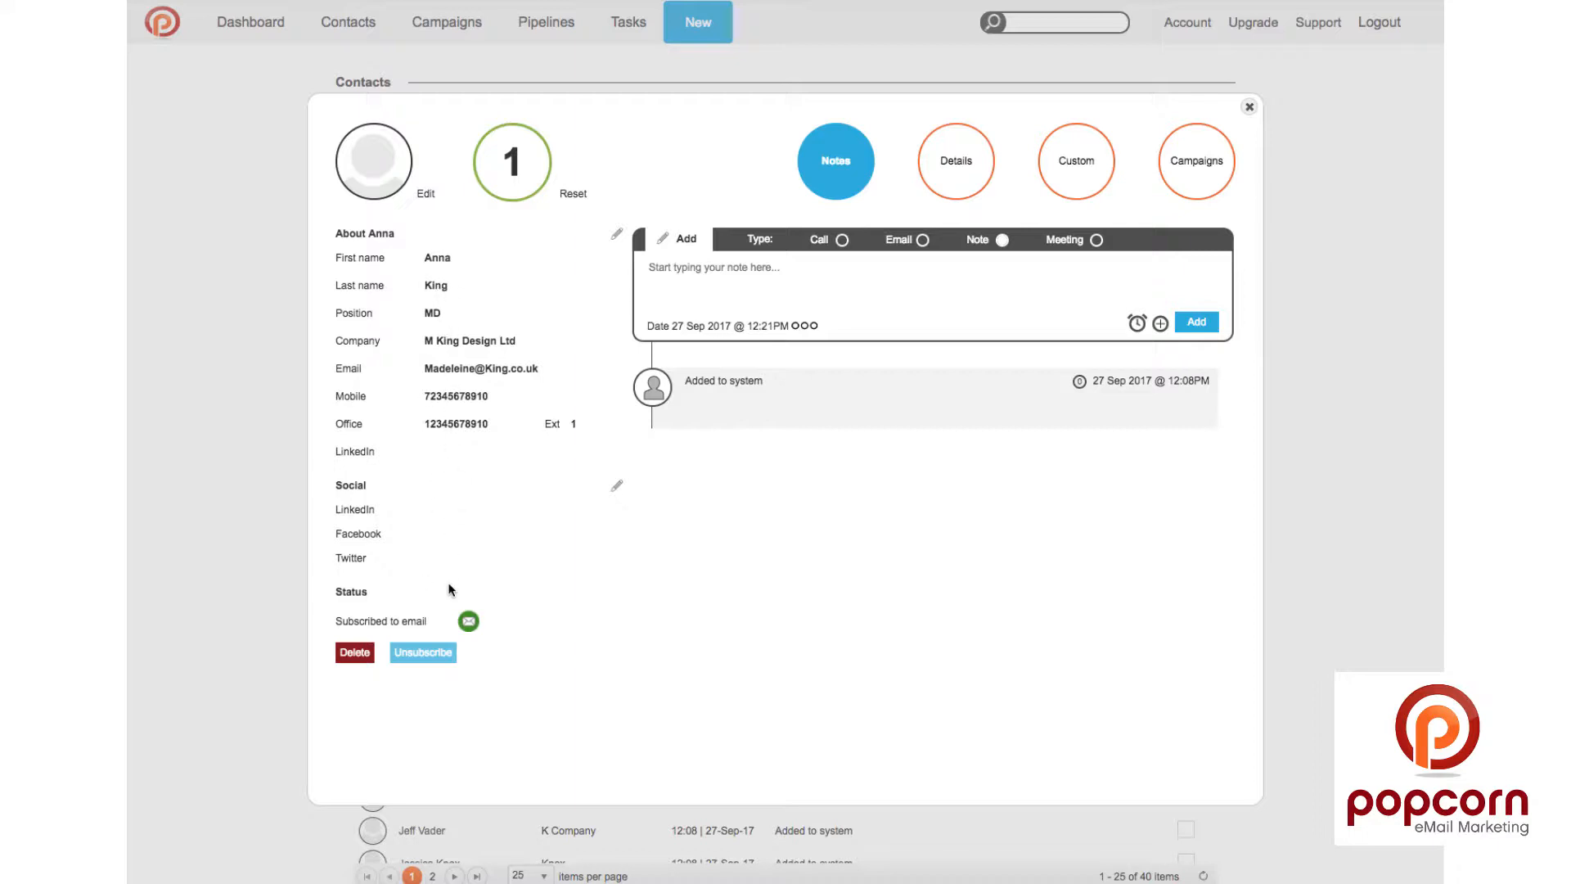
Step: Set F3.png as the contact's photo
click(424, 195)
click(715, 29)
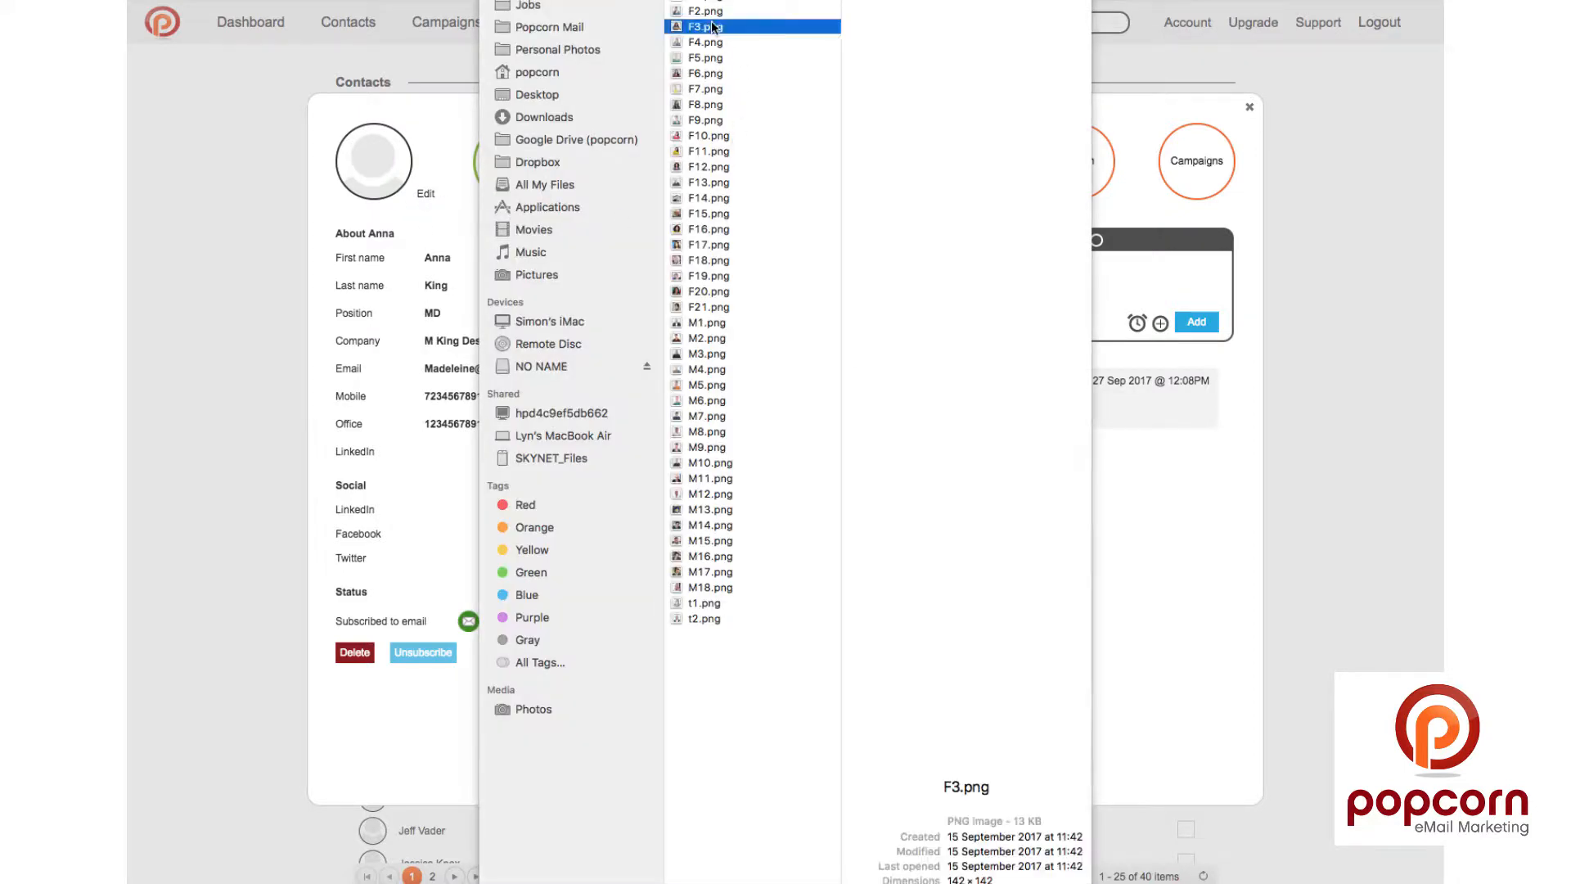
key(Return)
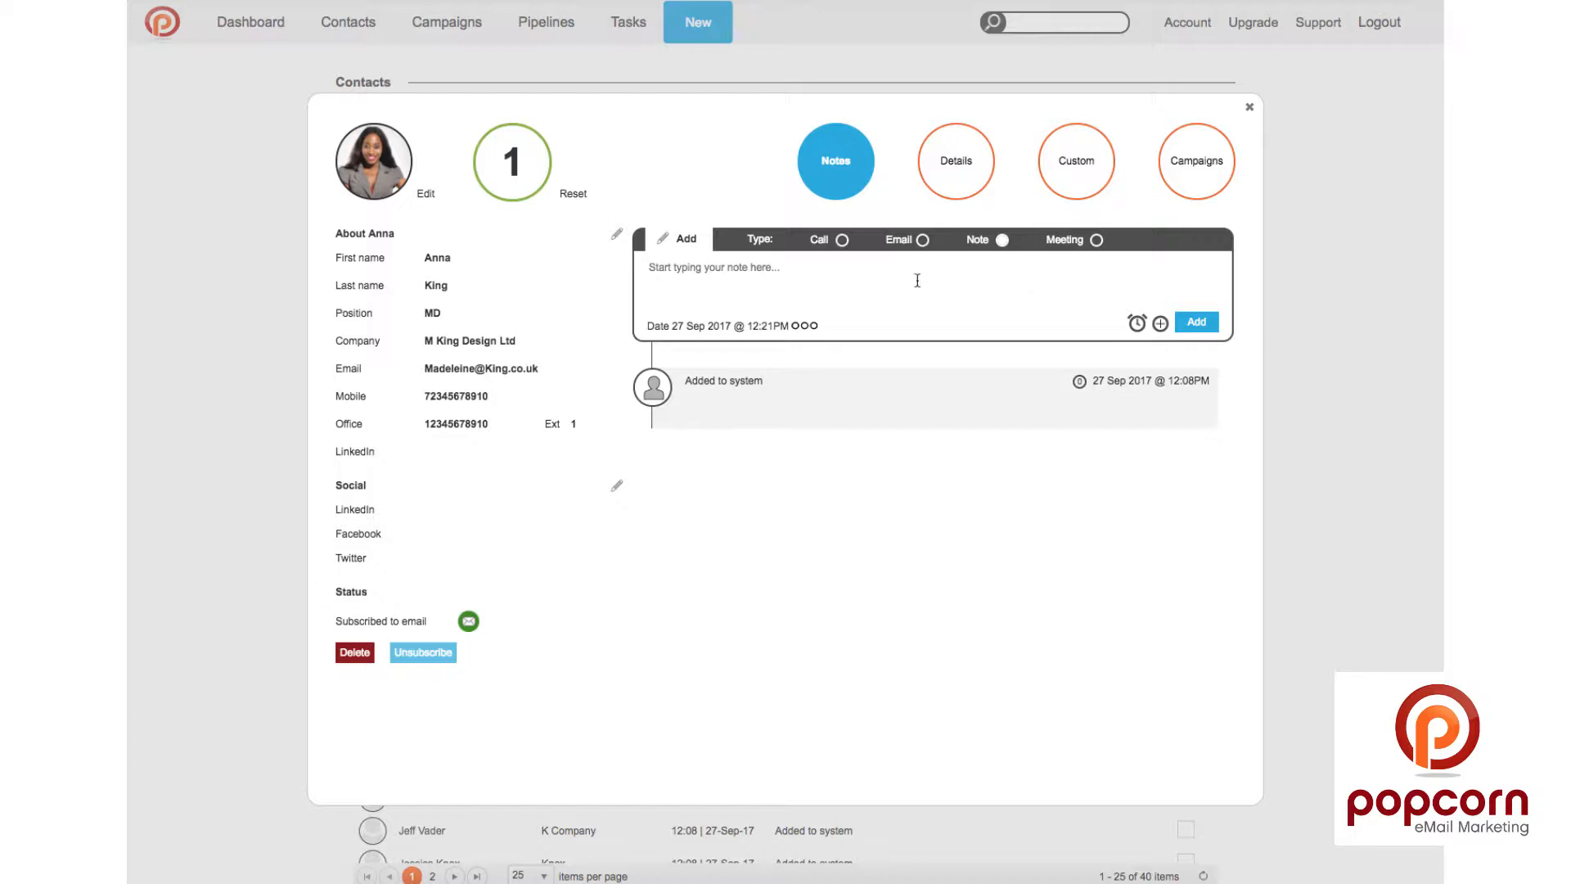
Step: Draft a Call note 'Call About meeting' with a 30 September 12:45 reminder
click(842, 240)
text(Call)
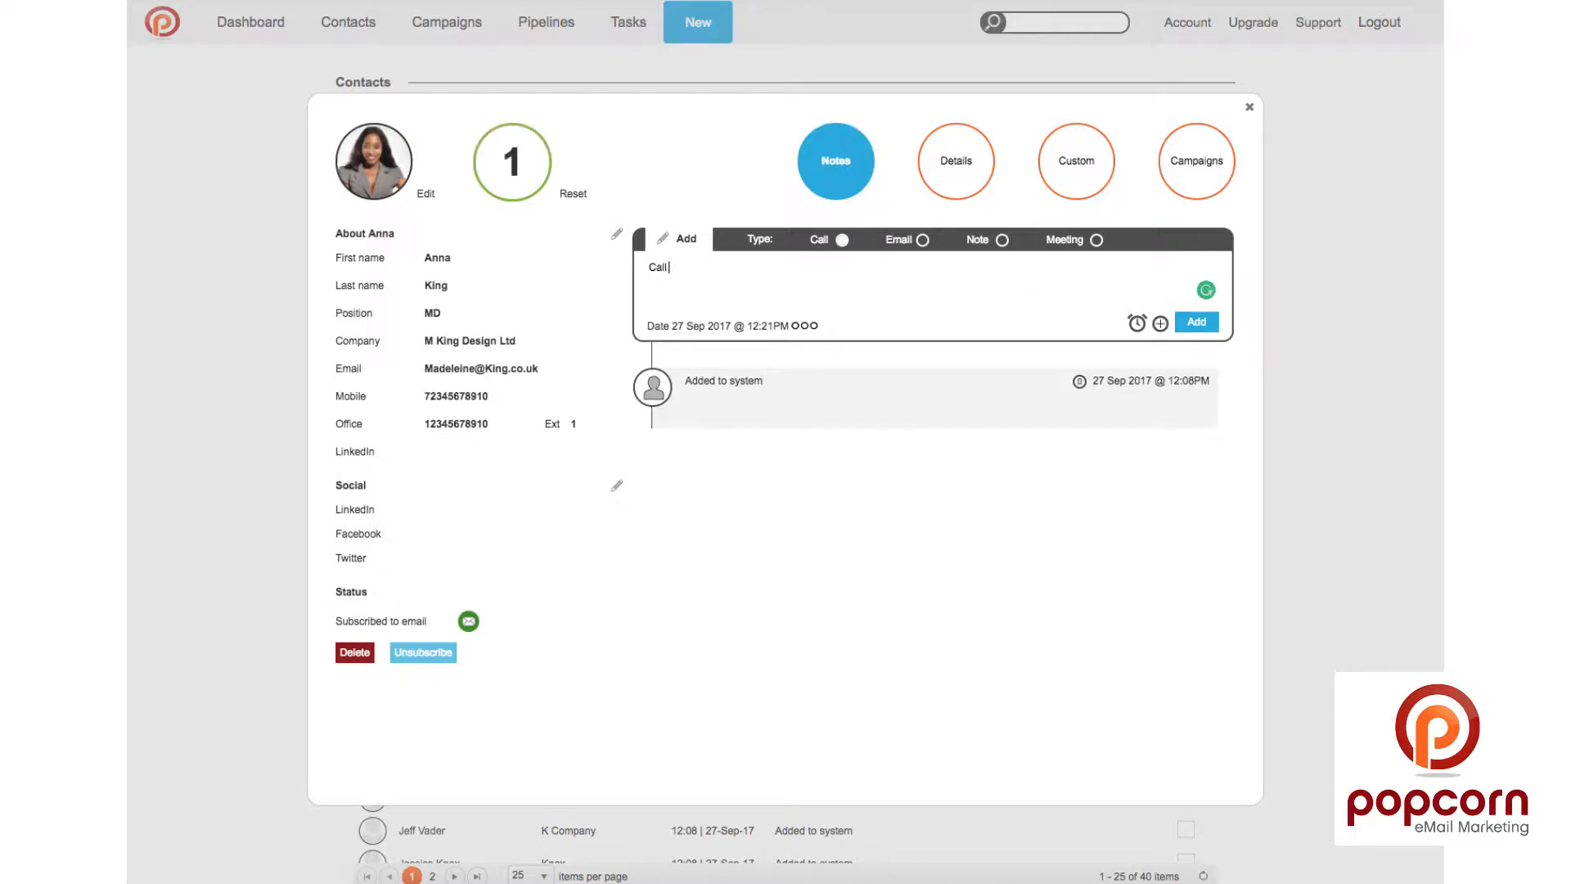
text( About meeting)
click(1136, 323)
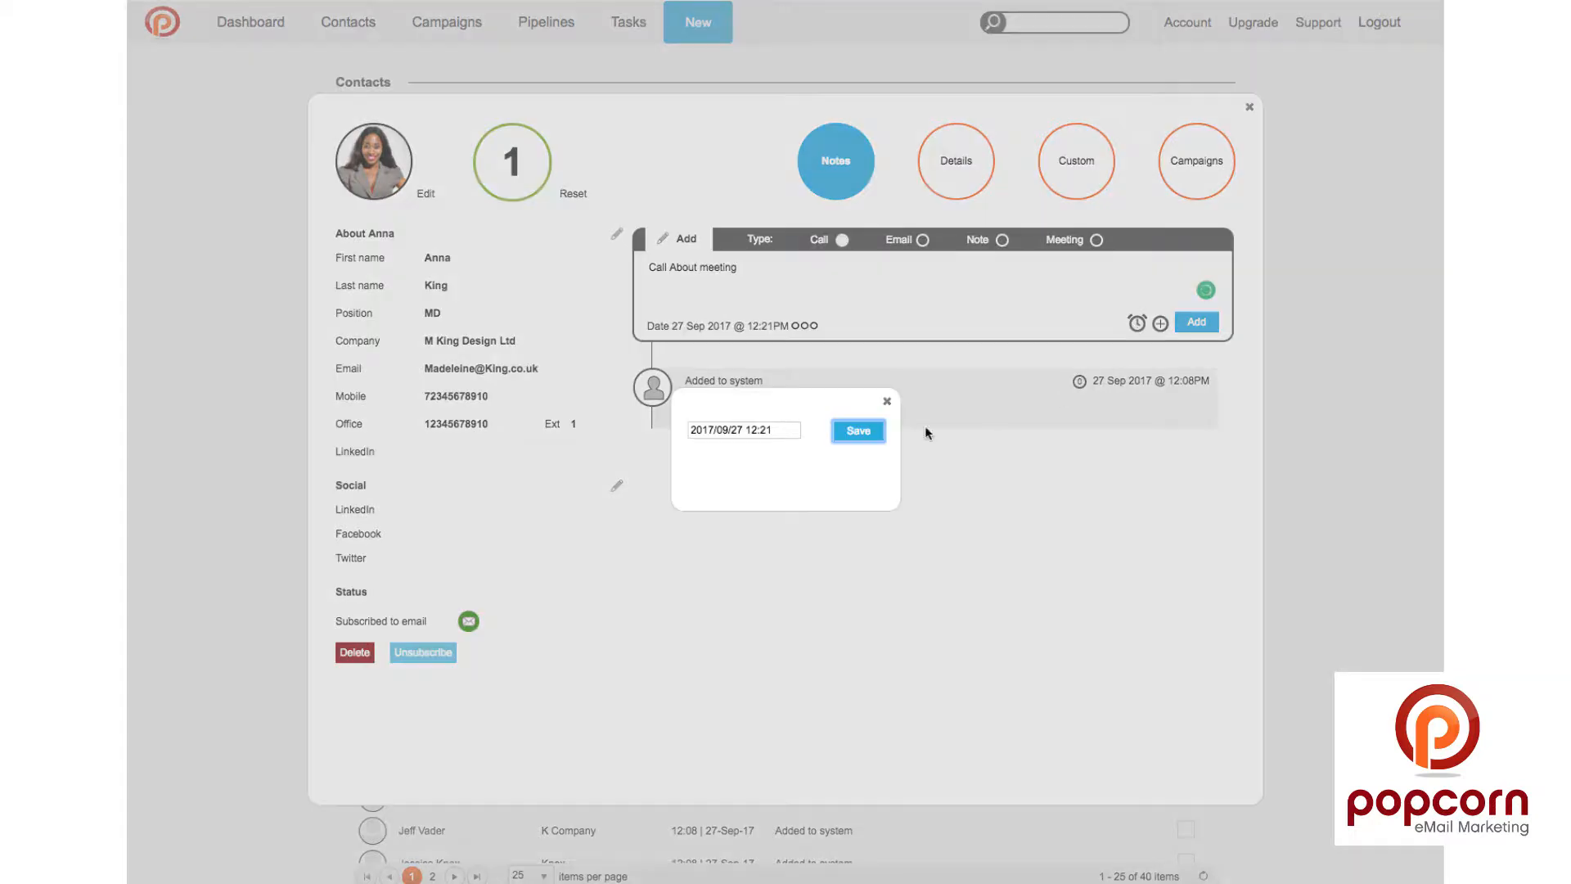
click(784, 429)
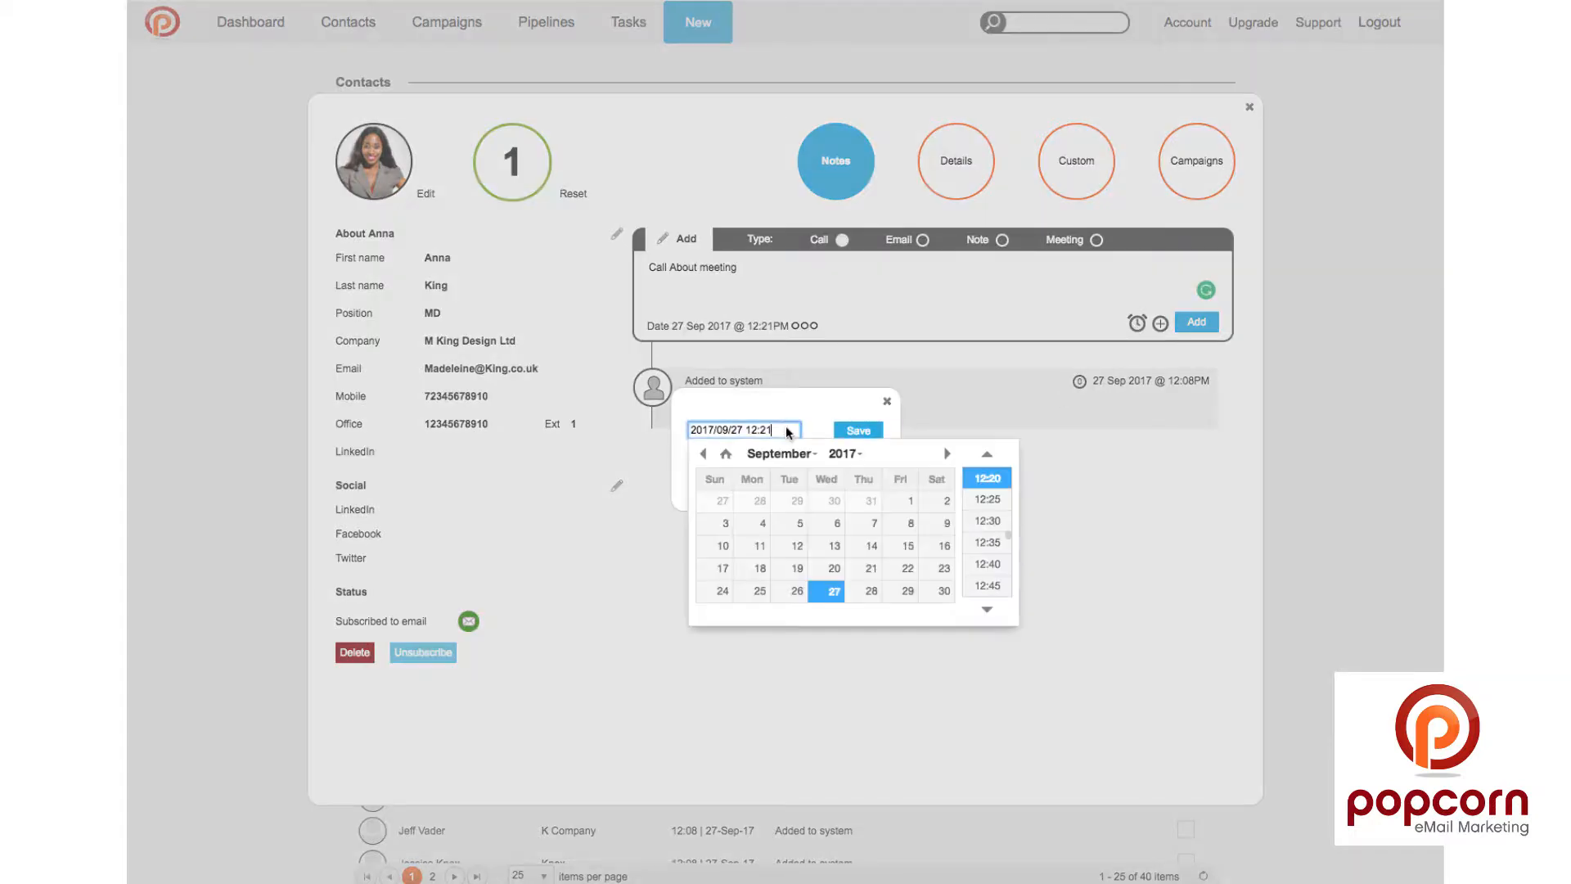
click(936, 591)
click(986, 583)
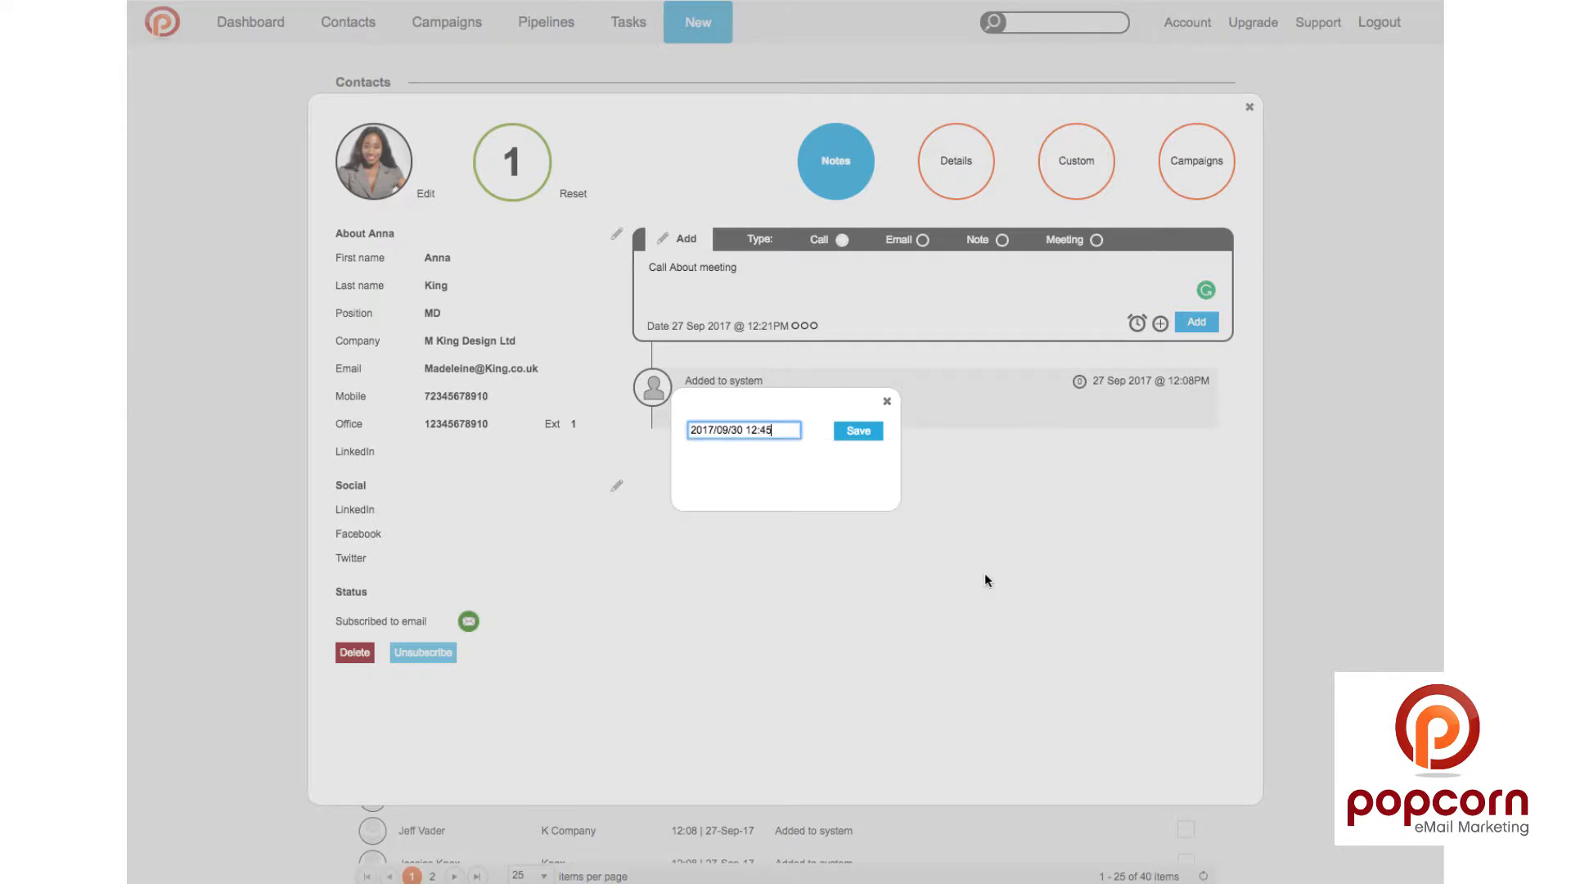
click(854, 431)
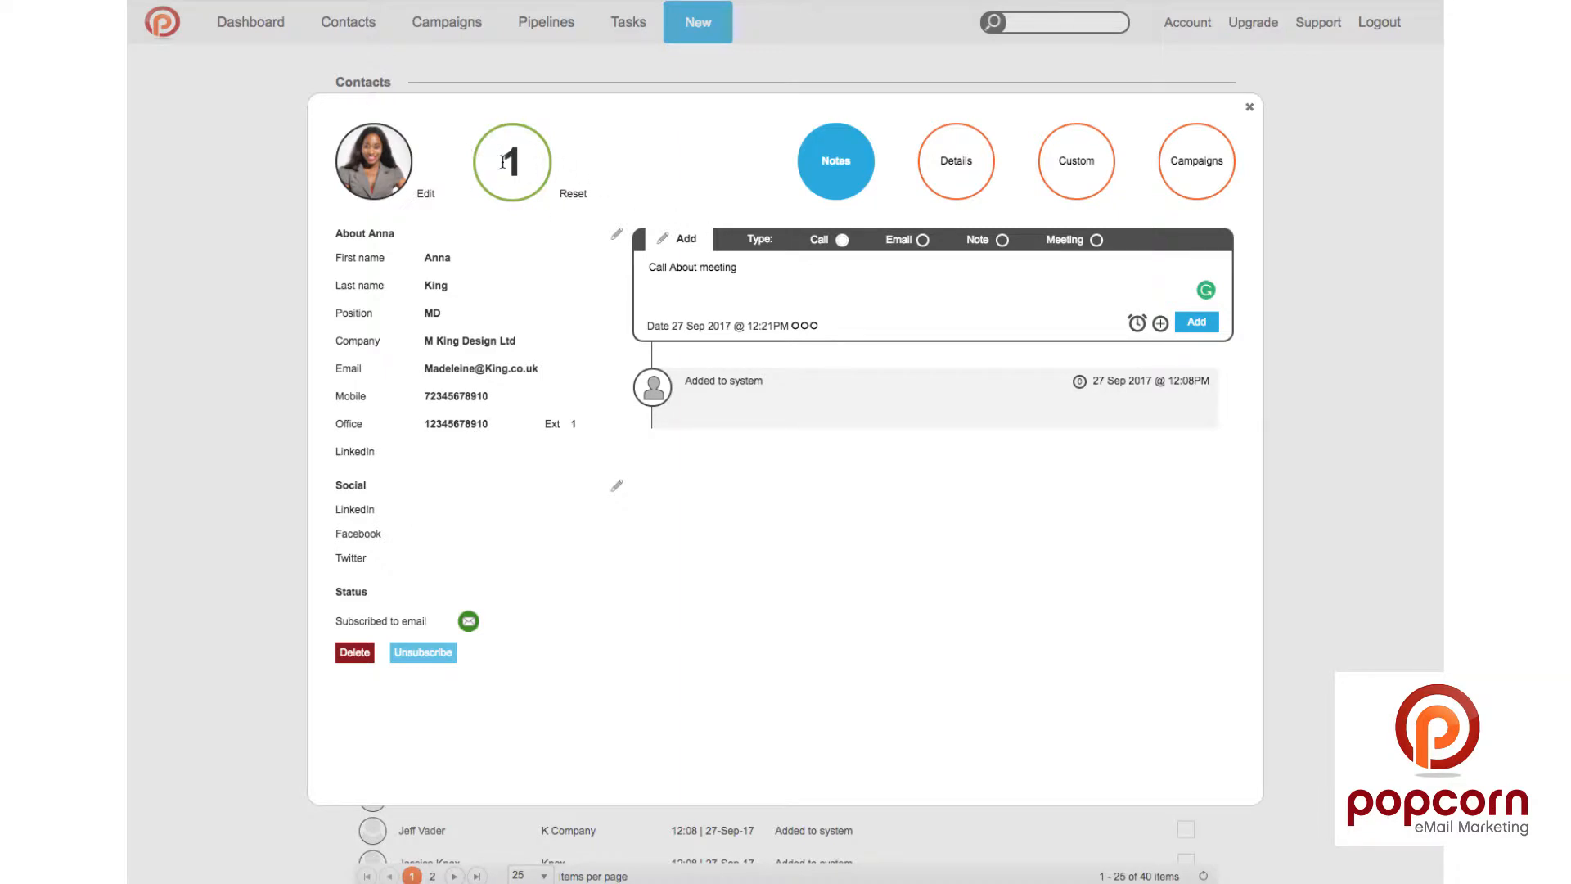
Step: Save a score for the call note and post it to the contact's timeline
click(1162, 325)
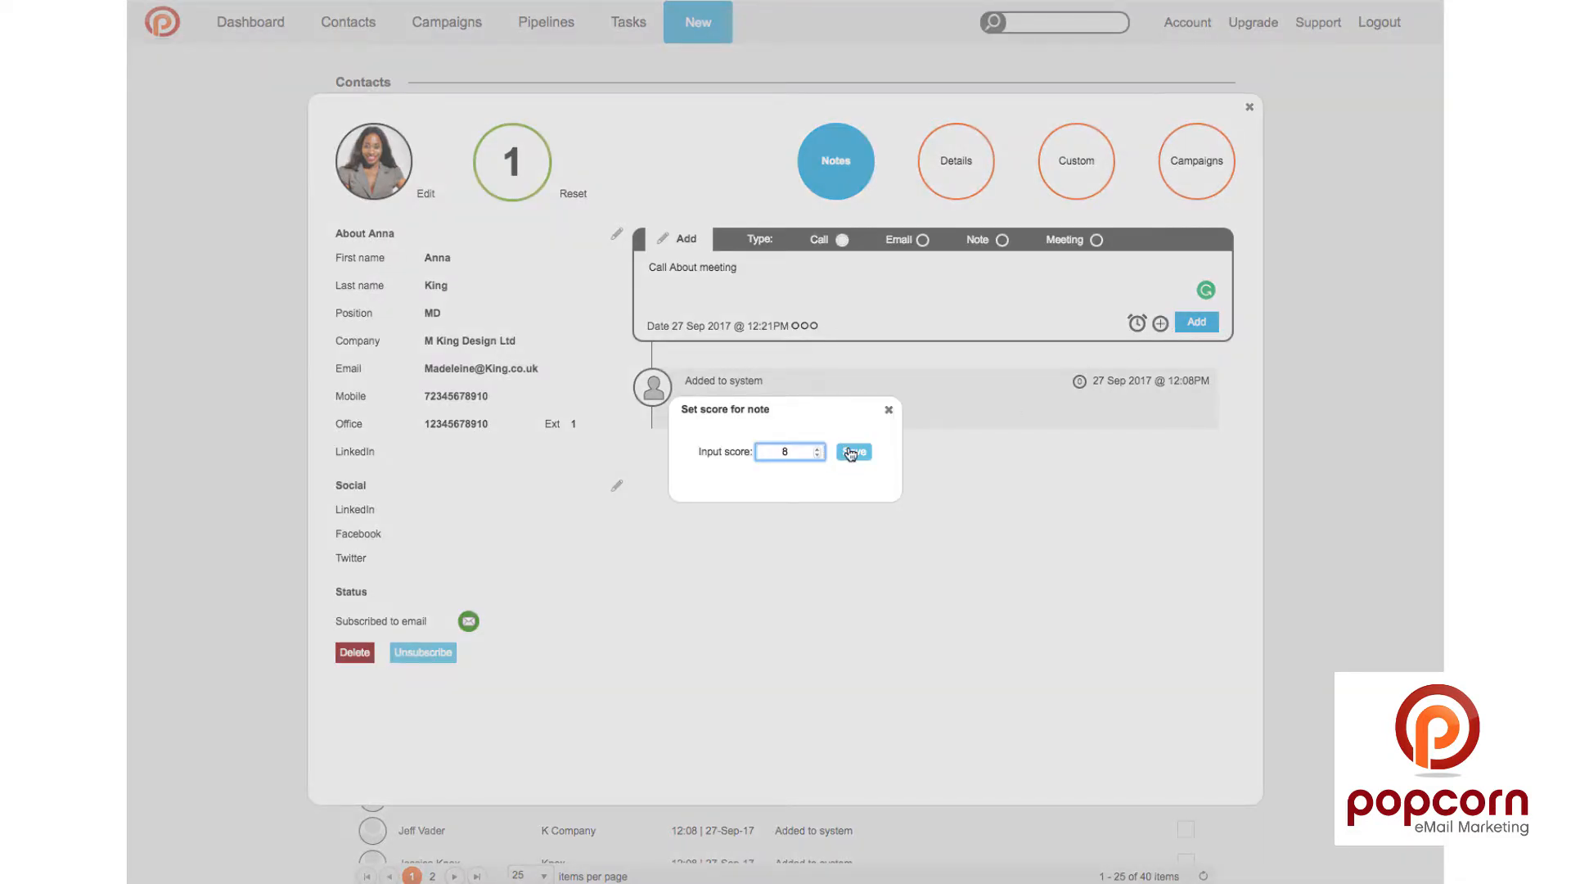
click(851, 453)
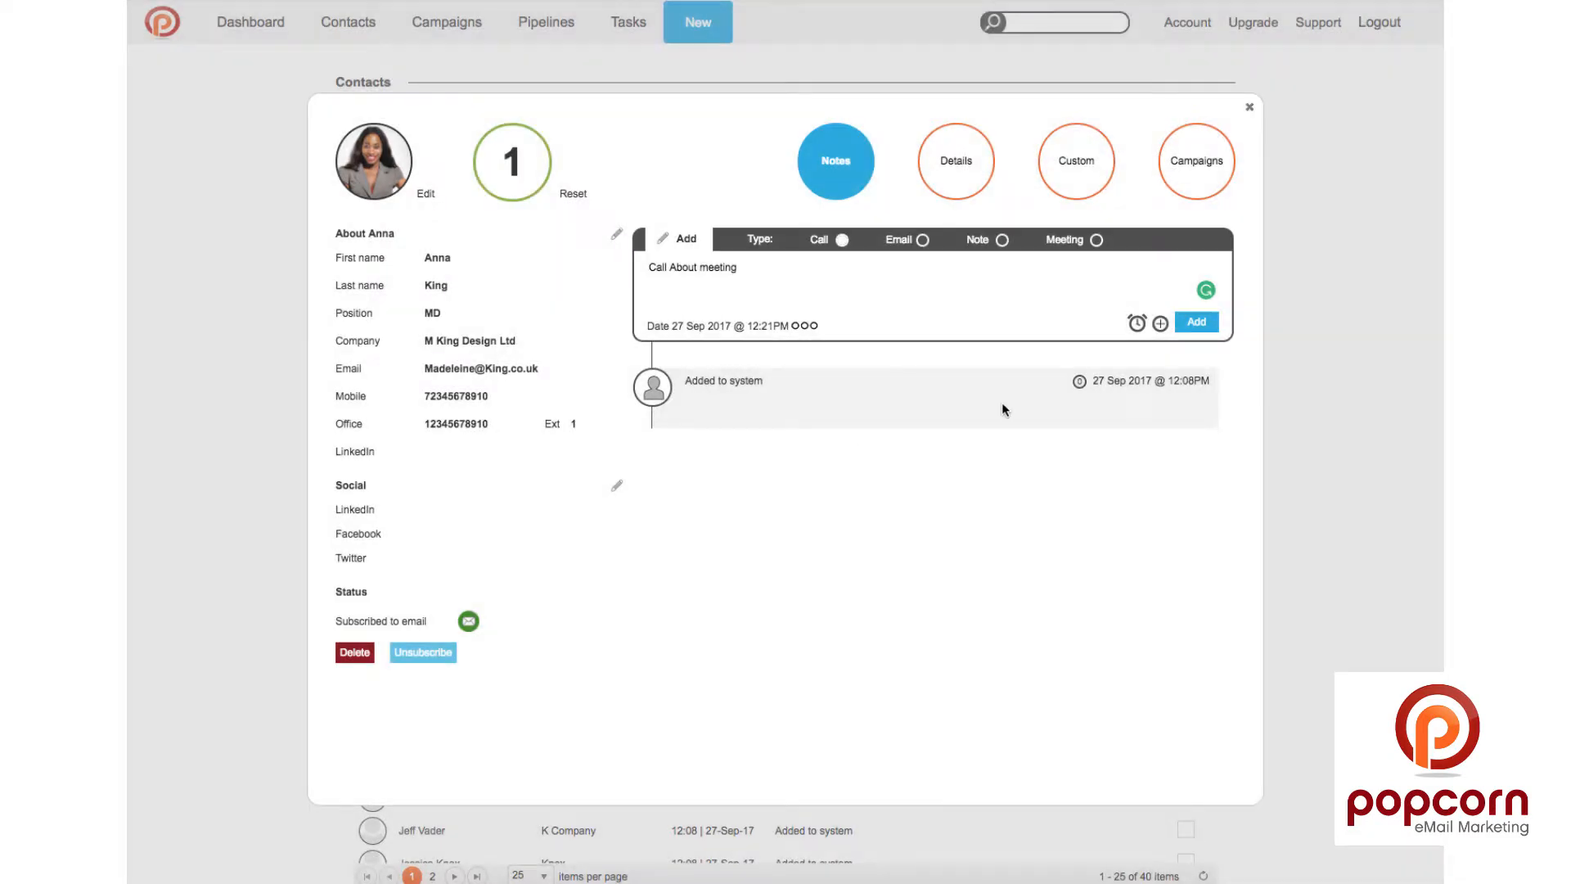
click(1196, 323)
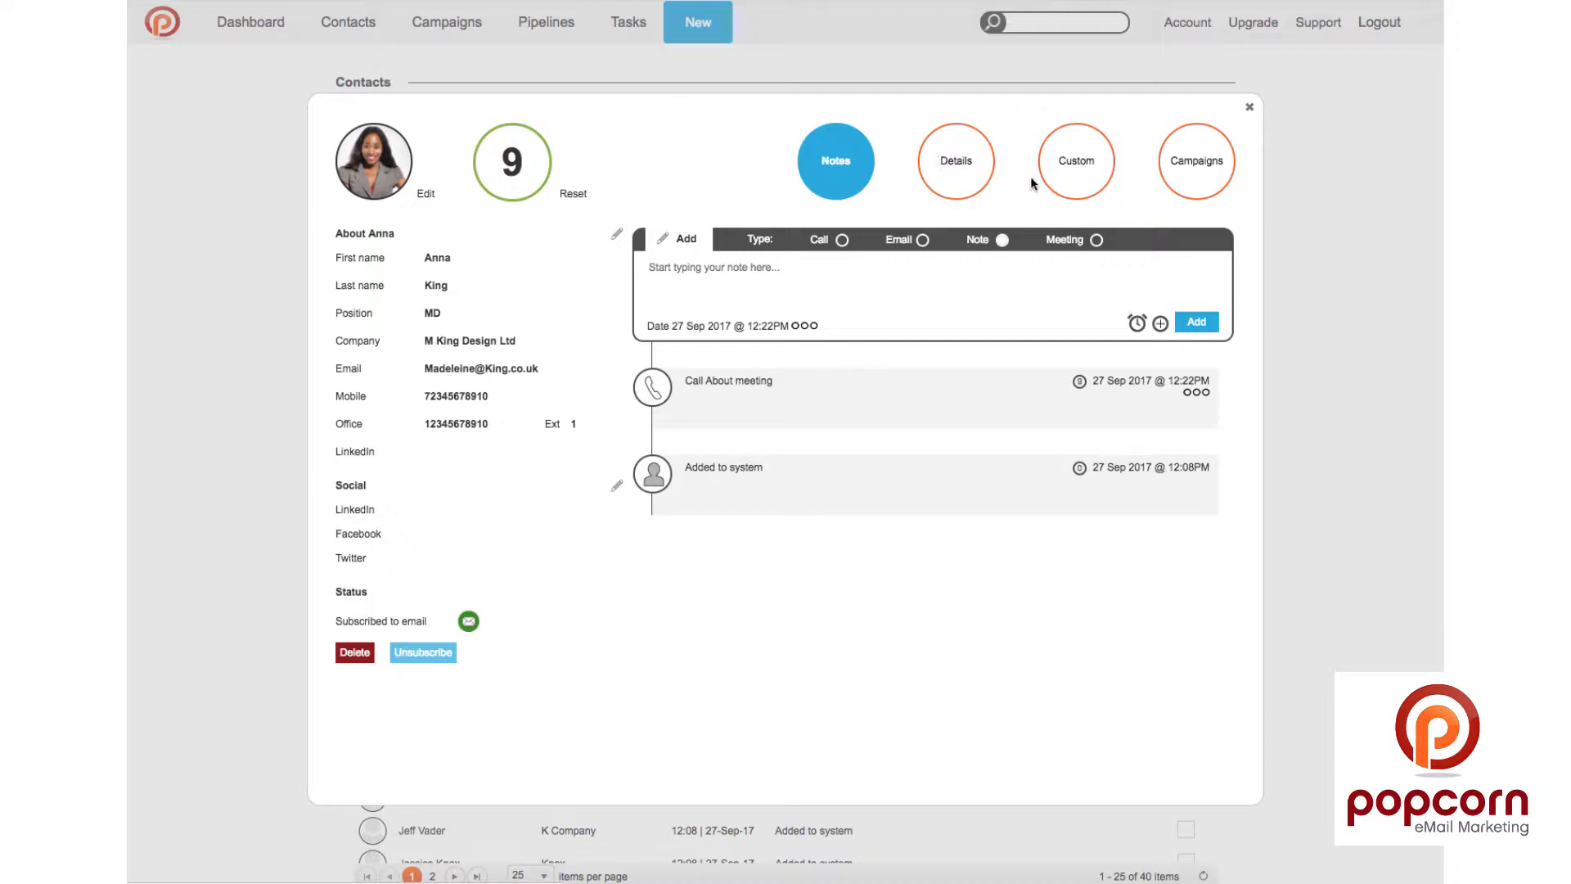
Step: On the Details tab add the Testing 2 tag and a new Dental tag, then view Custom1–Custom10
click(972, 155)
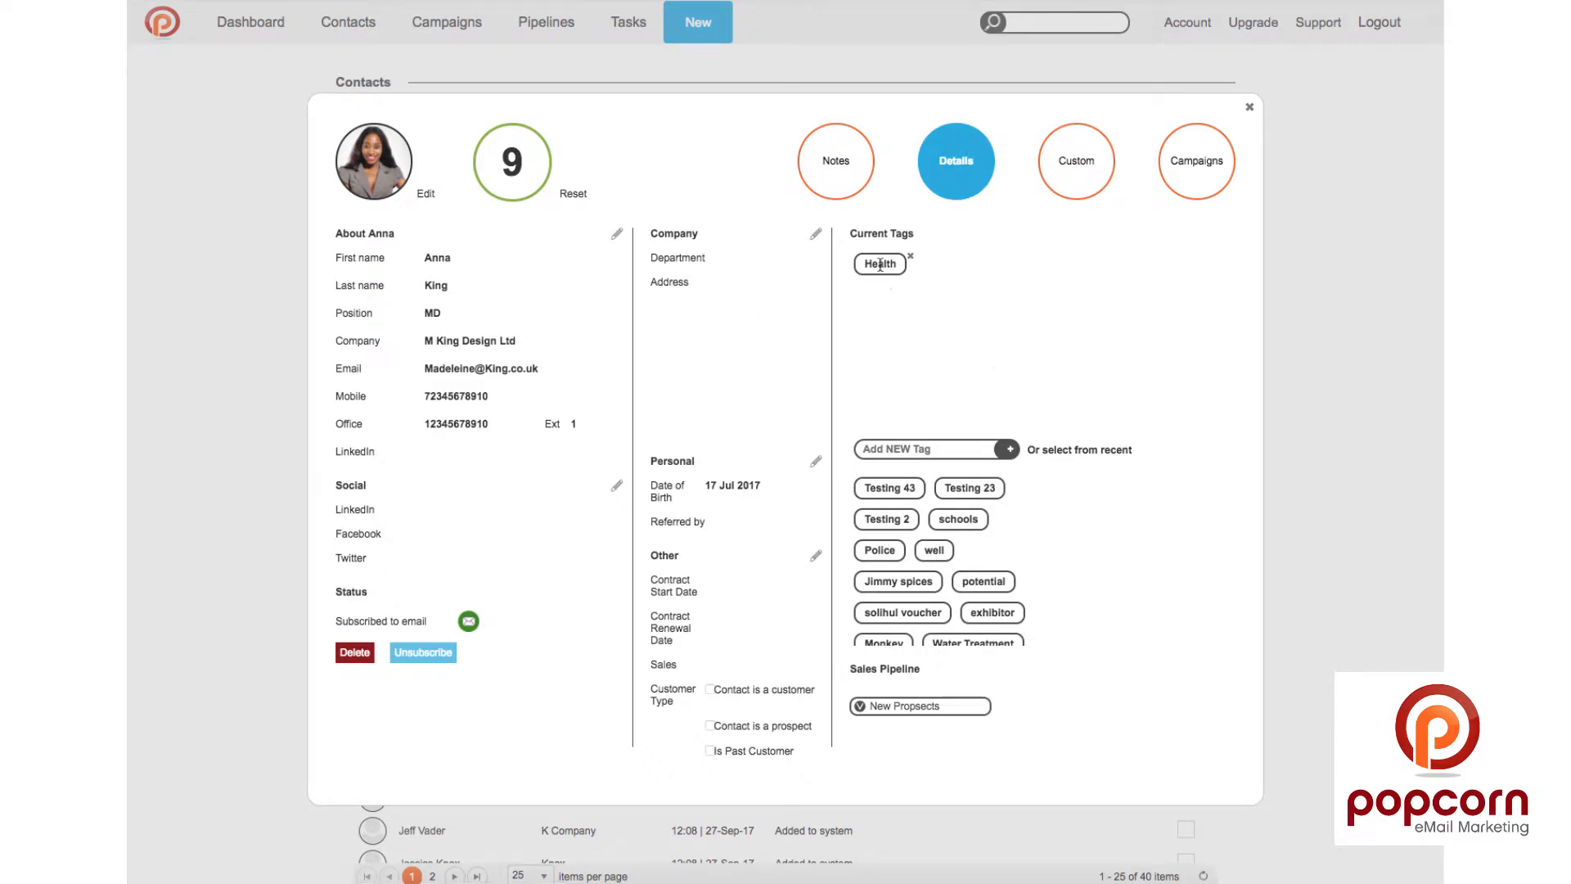
click(882, 520)
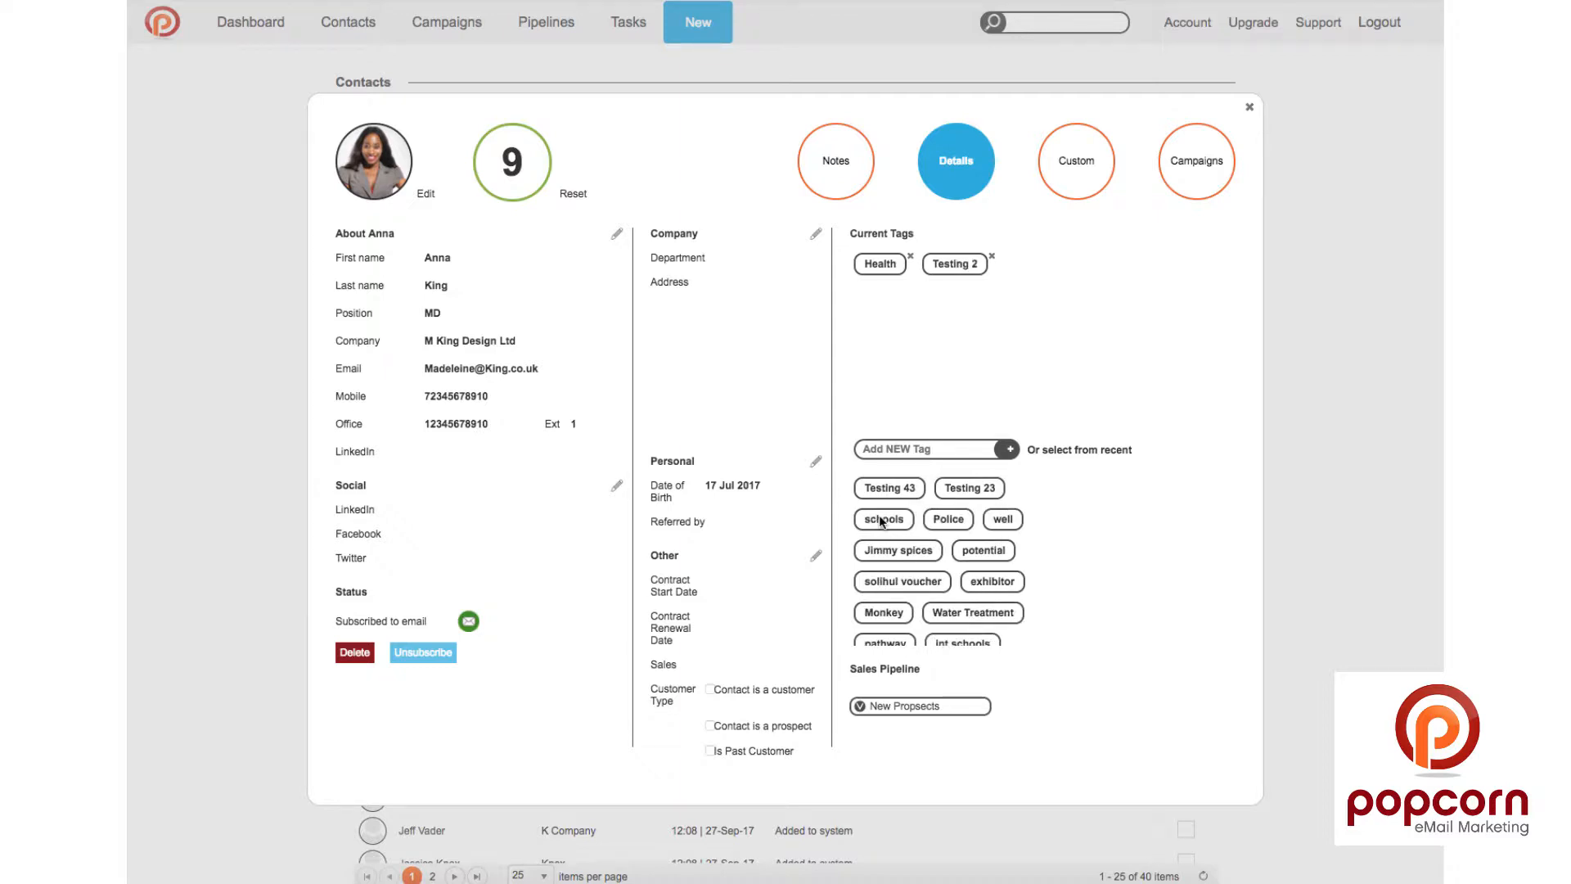
click(903, 449)
text(Dental)
click(1012, 450)
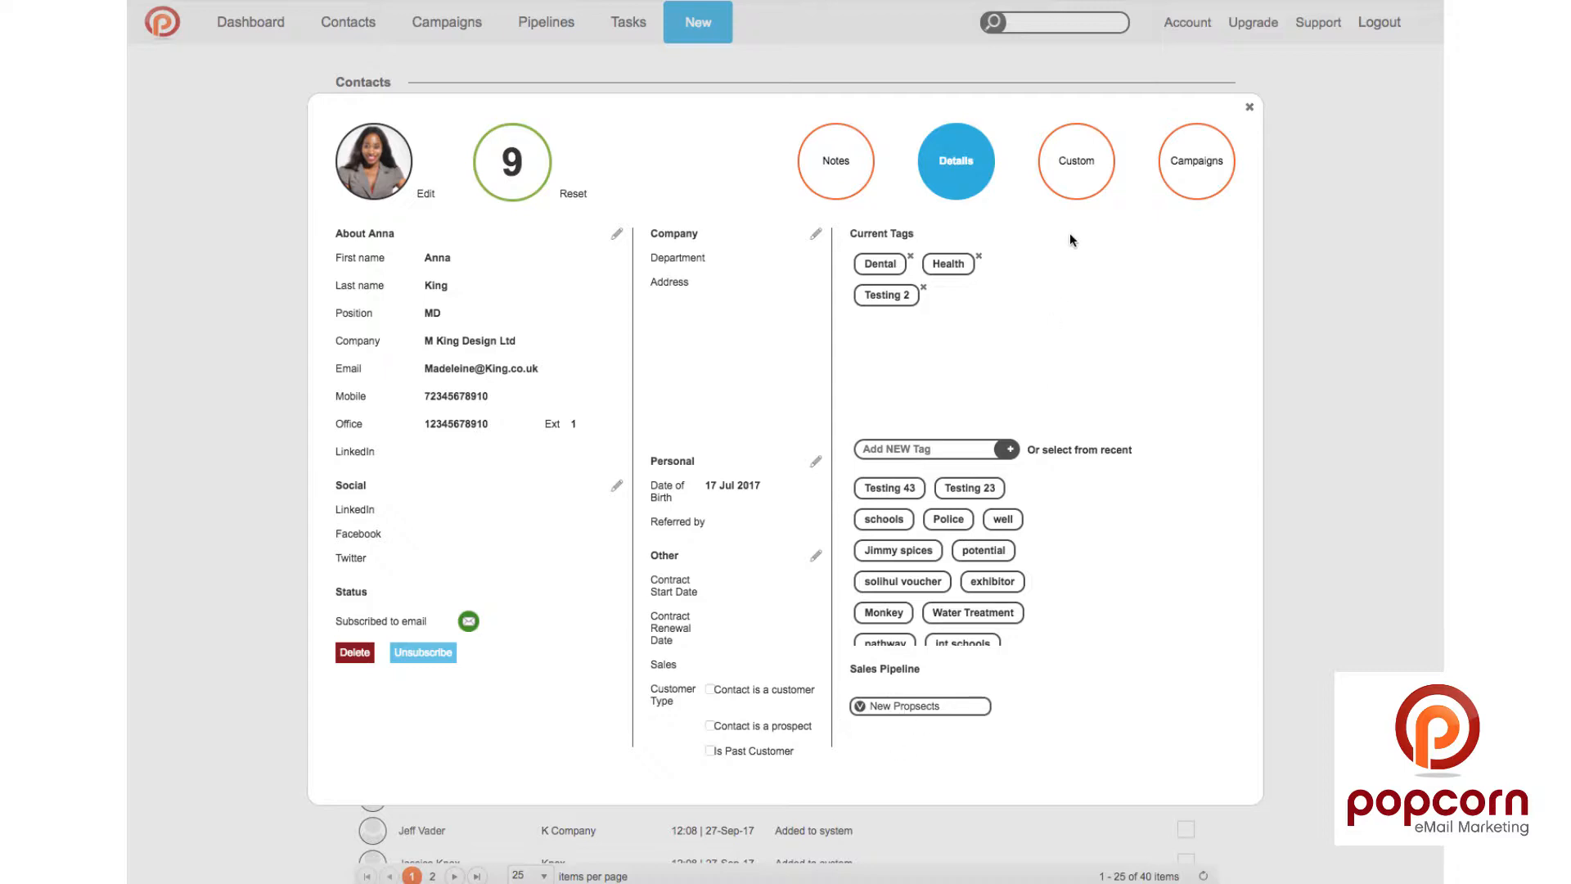
click(1072, 180)
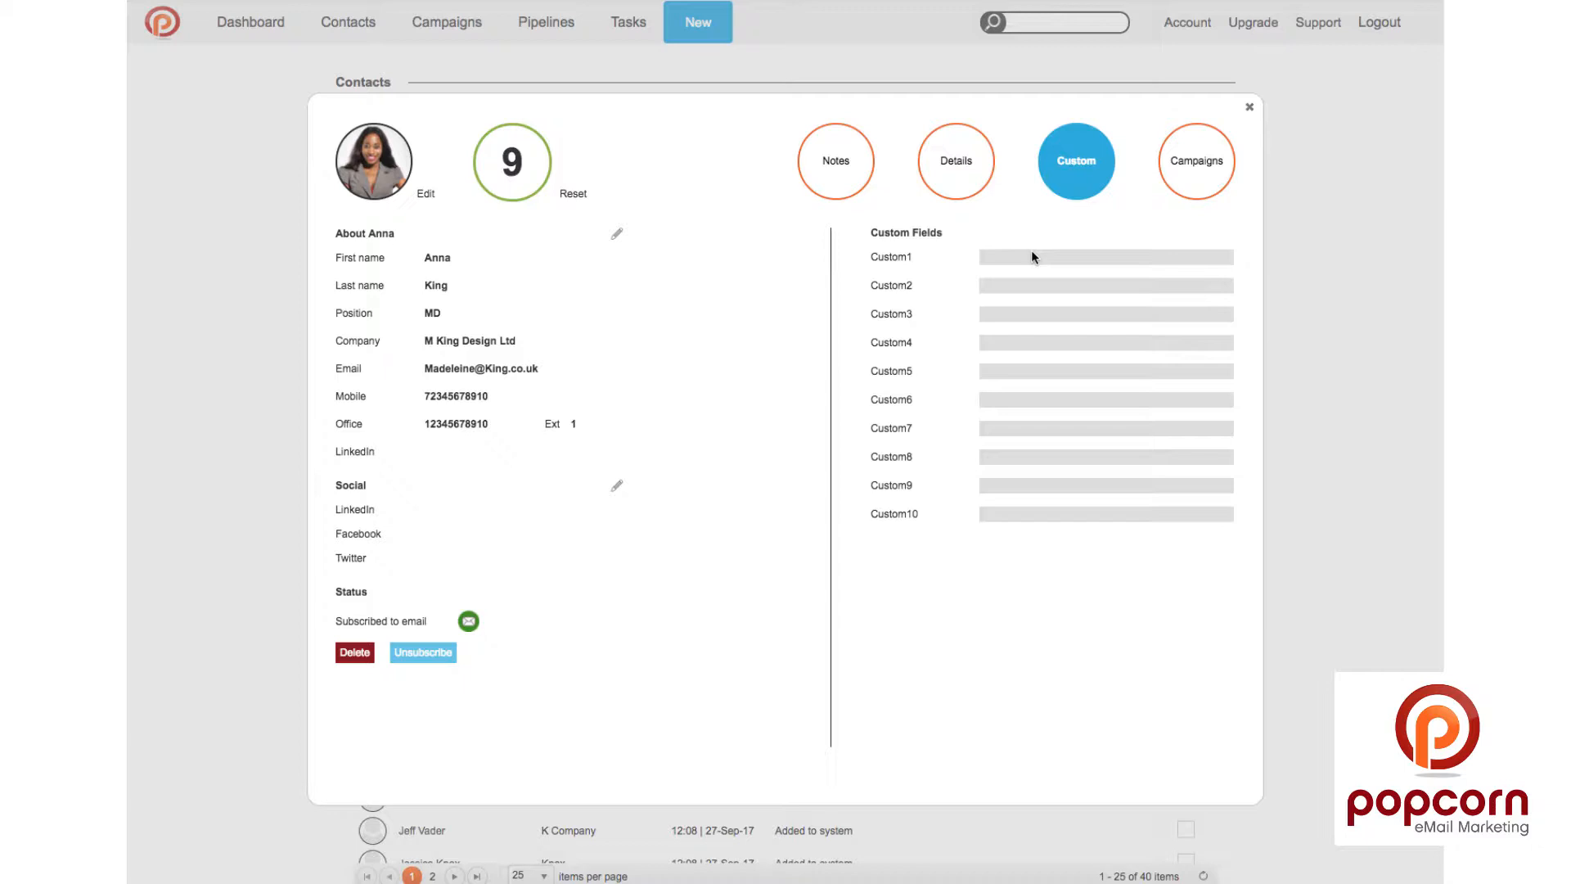
Step: Check the contact's Campaigns and Notes views, then close the record to the Contacts list
click(1203, 162)
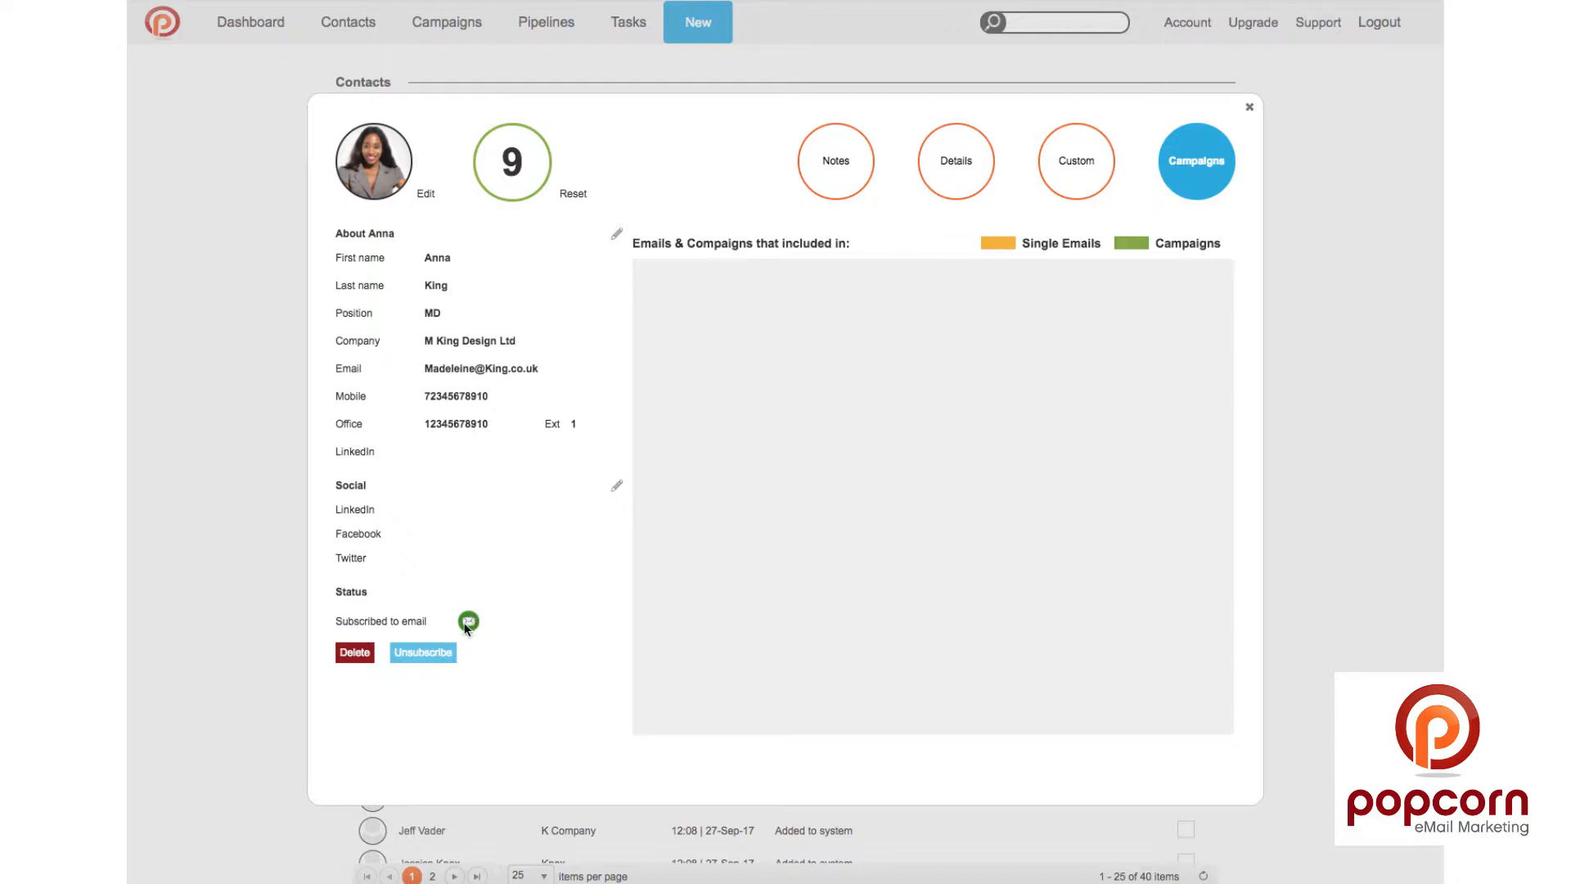
click(859, 162)
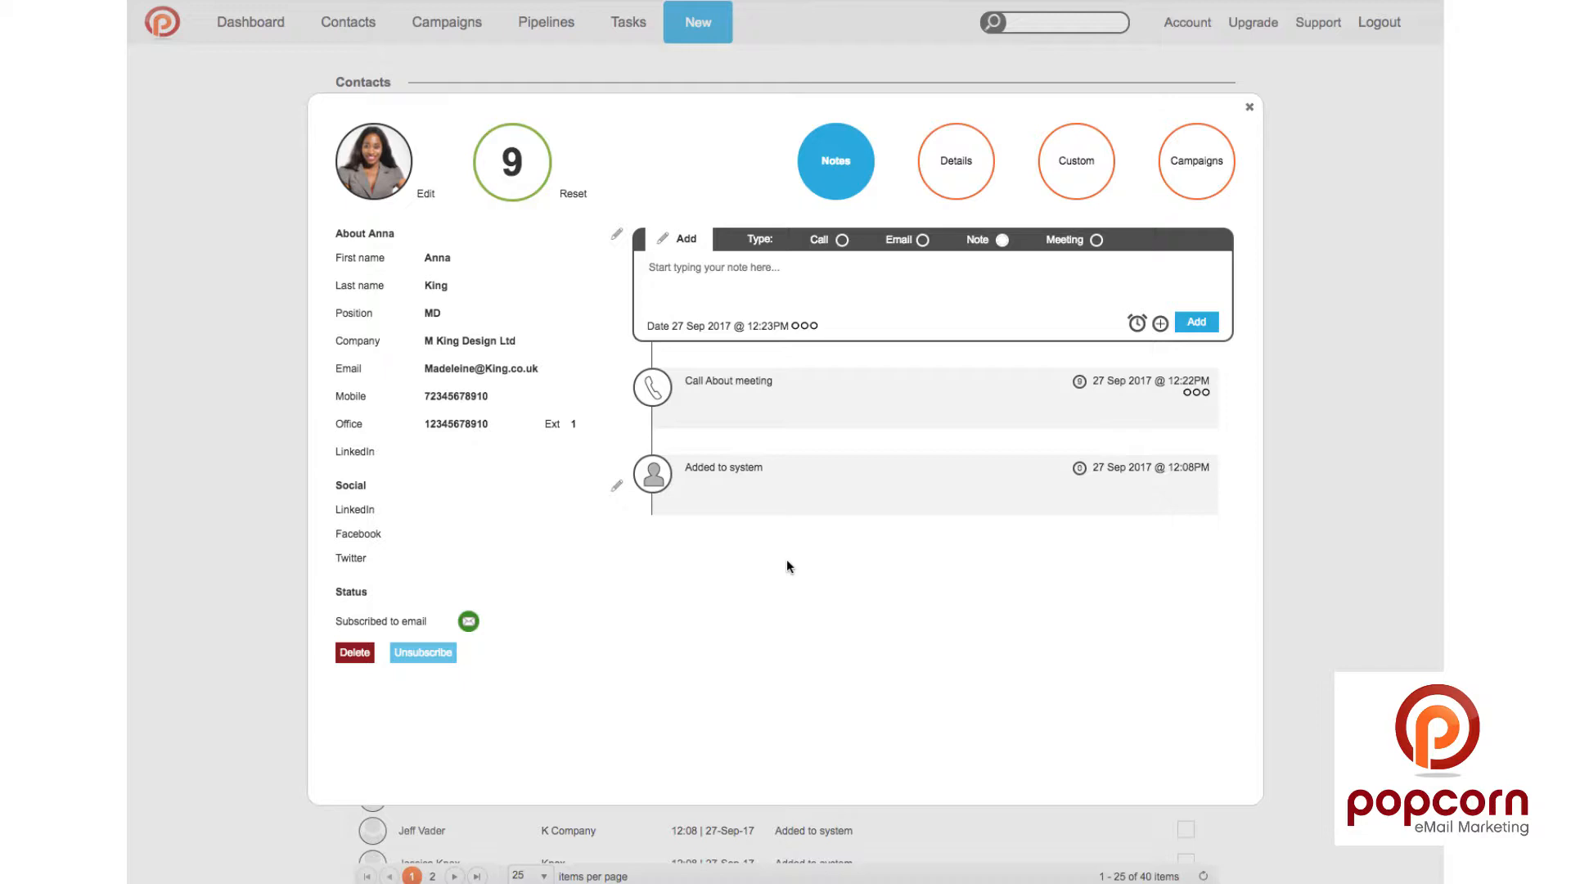
click(1390, 151)
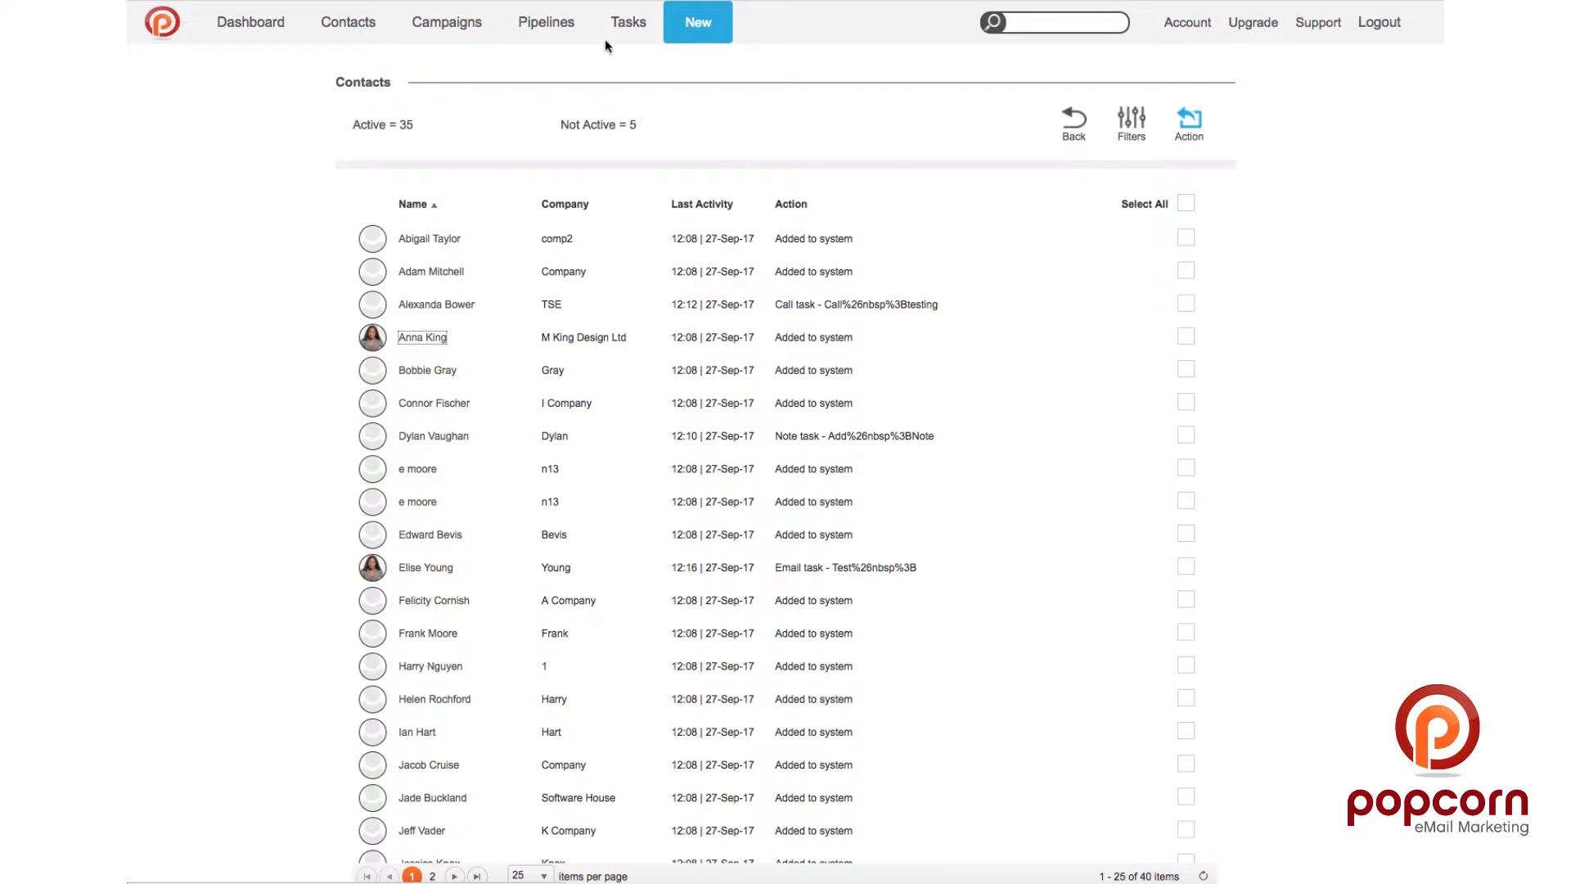
Step: From the Tasks list, mark the contact's September 30 call as done
click(620, 21)
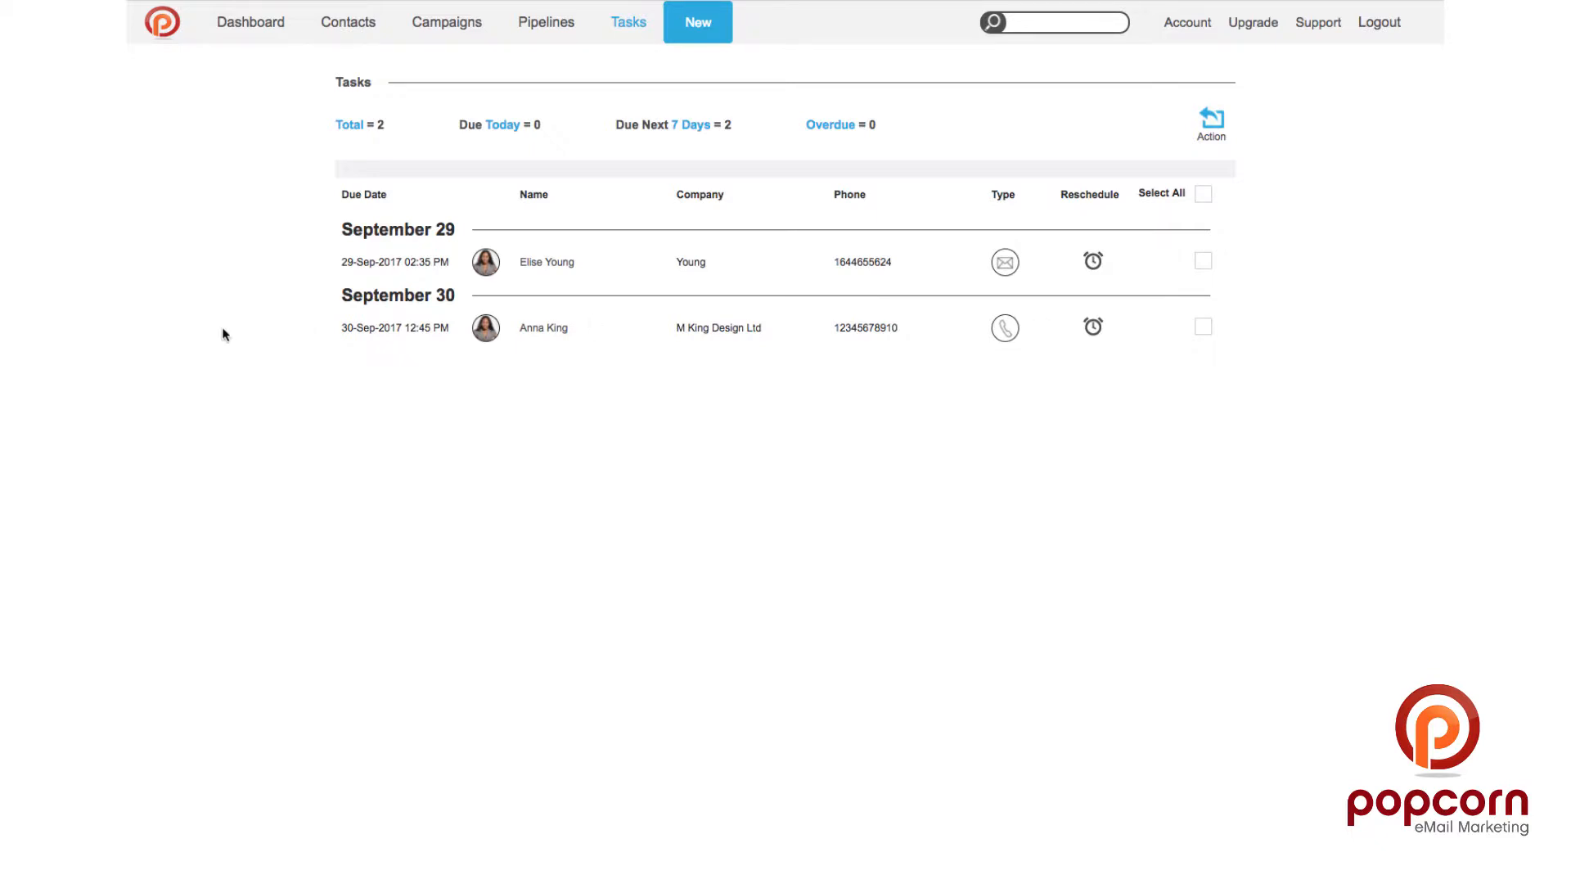
click(540, 327)
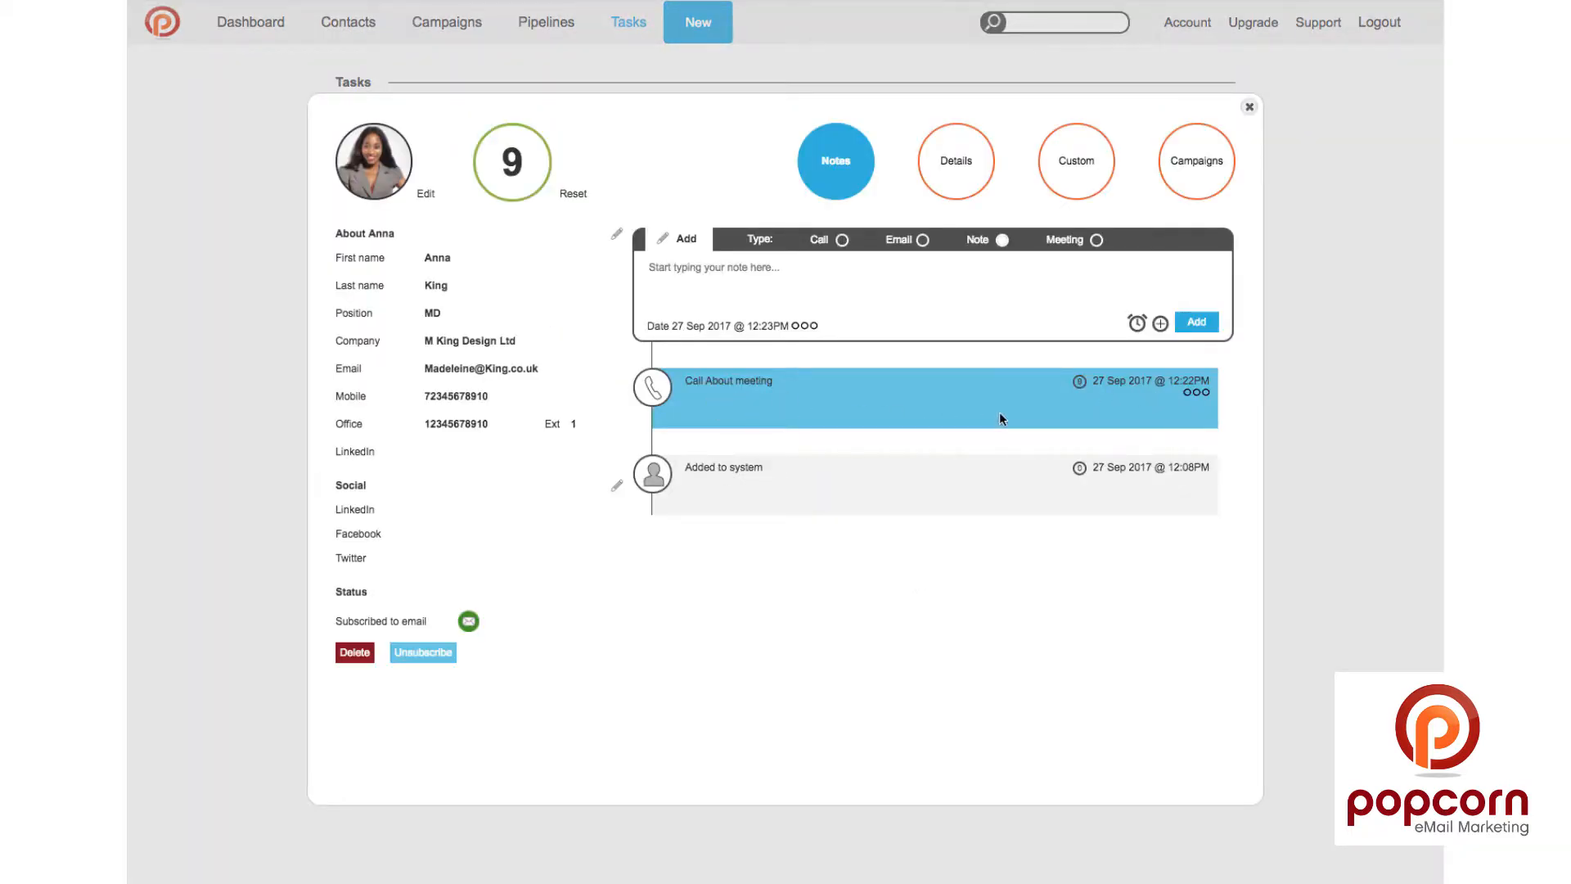
click(1201, 396)
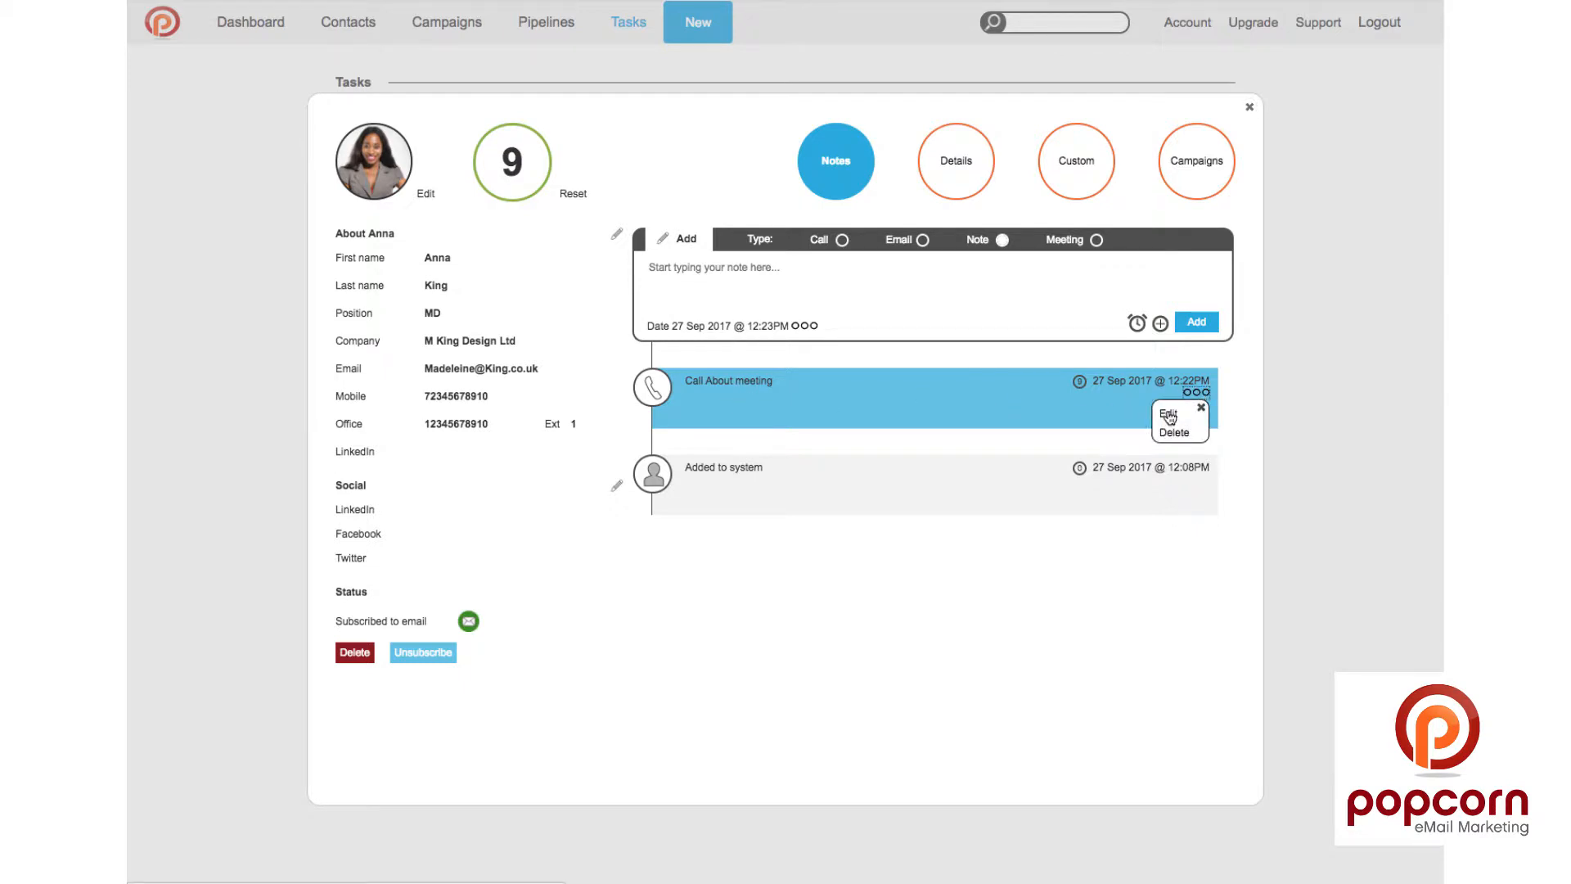
click(1170, 415)
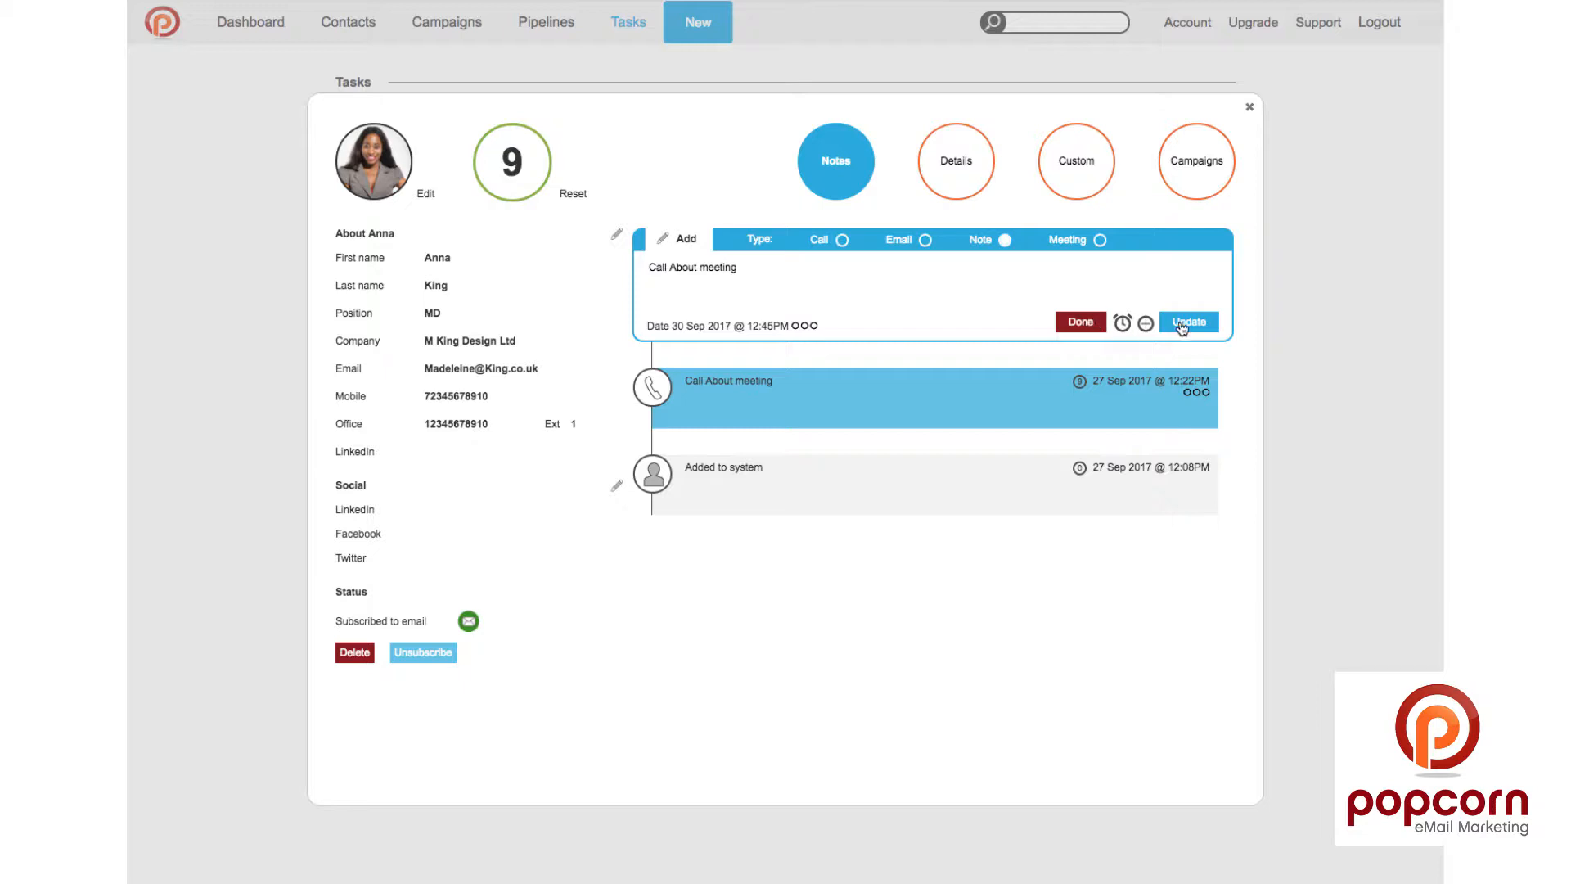
click(1080, 322)
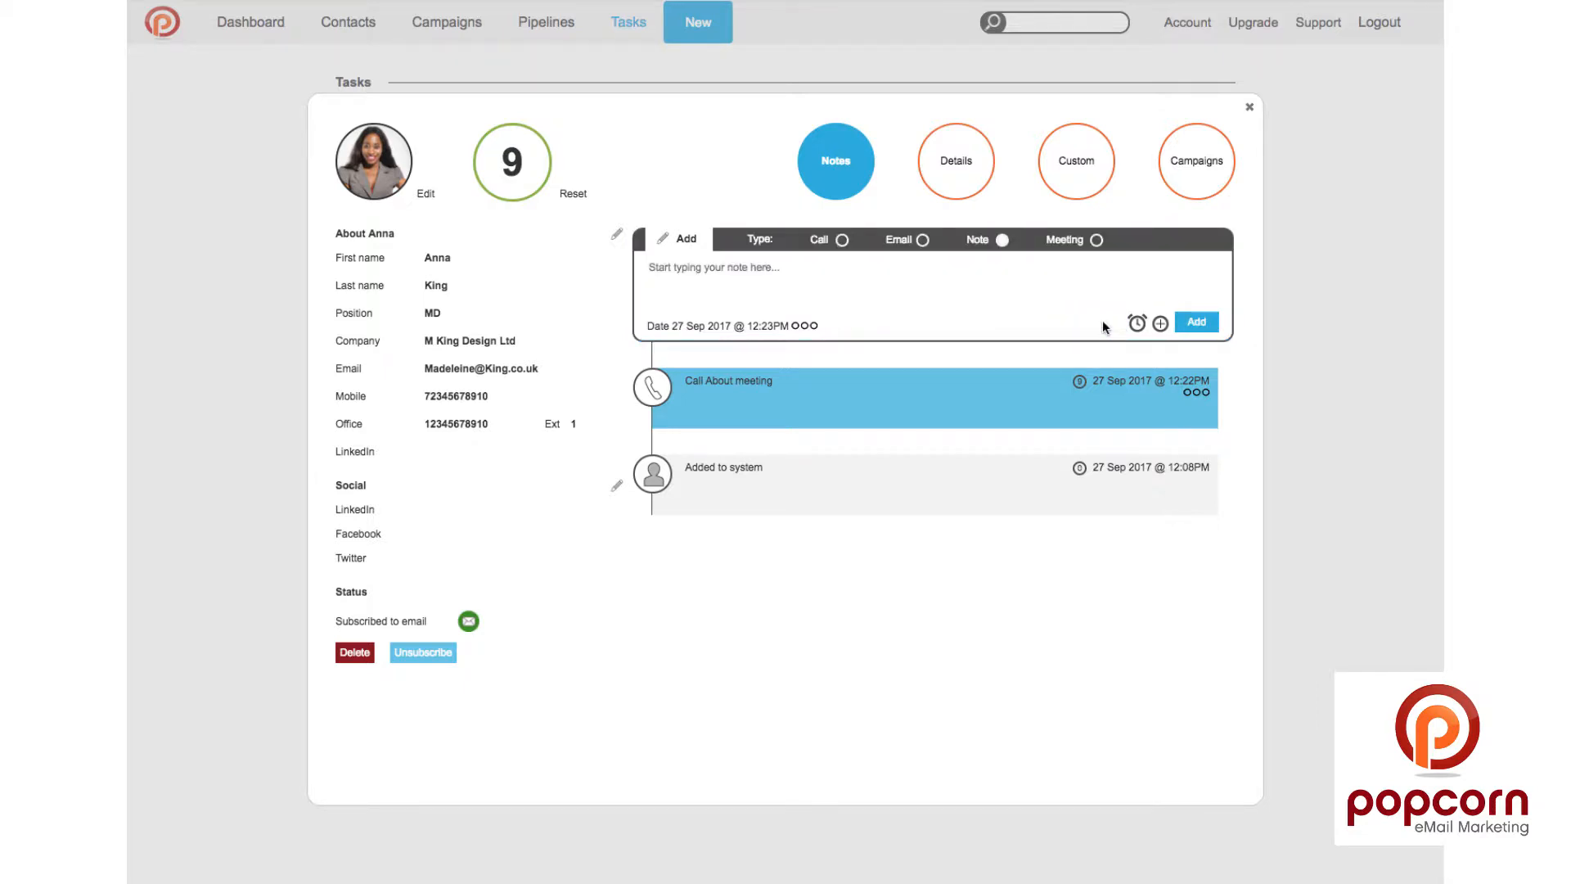
click(1309, 180)
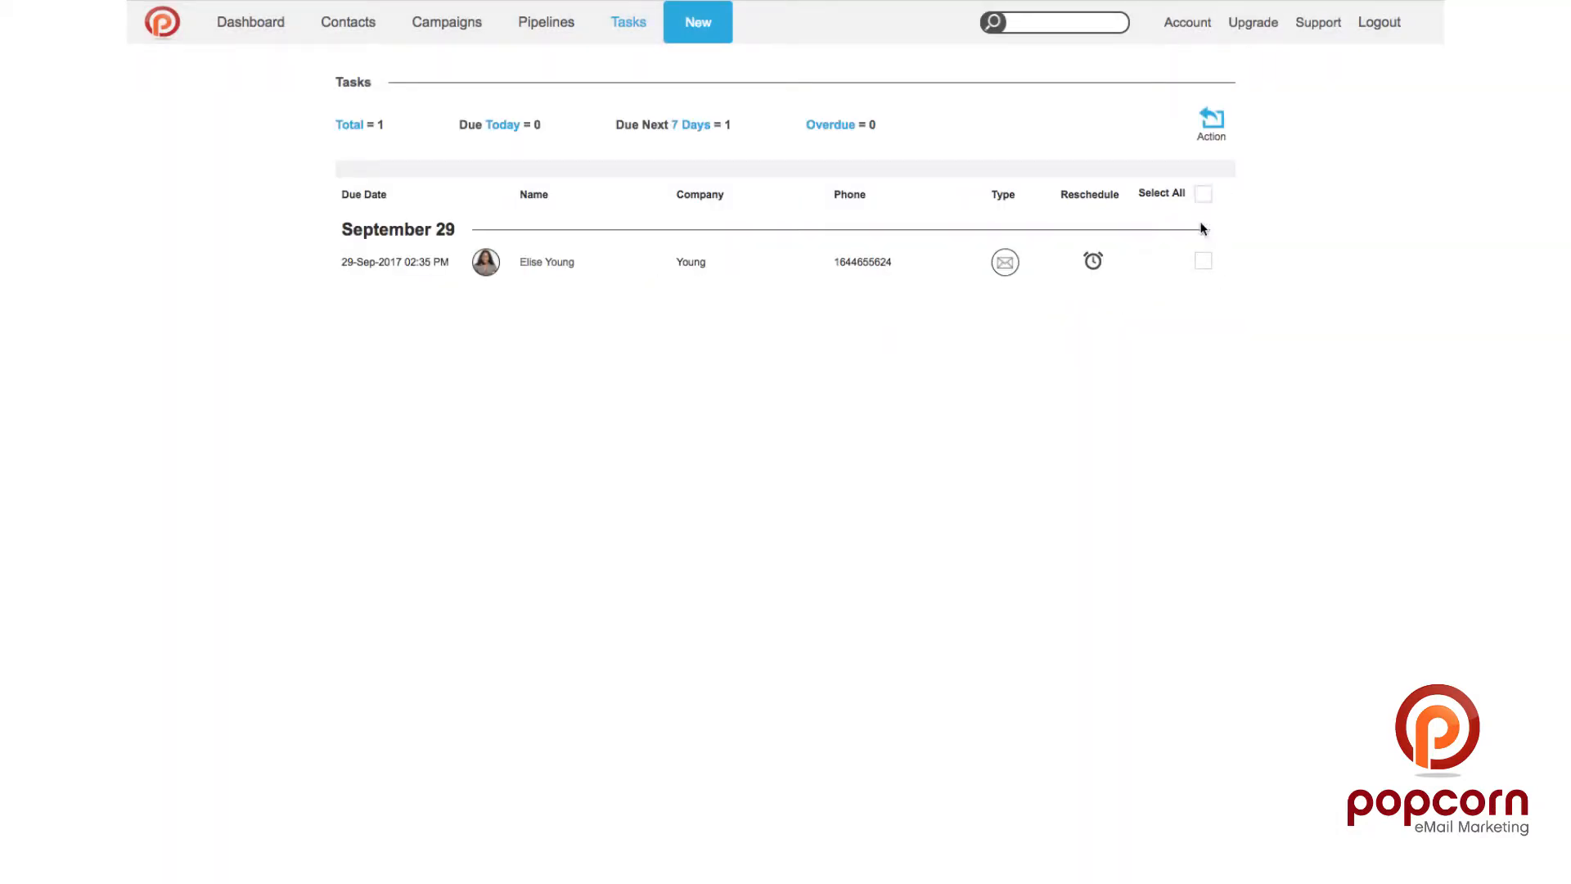
Step: Delete the remaining September 29 task through bulk actions and confirm removal
click(1202, 260)
click(1218, 122)
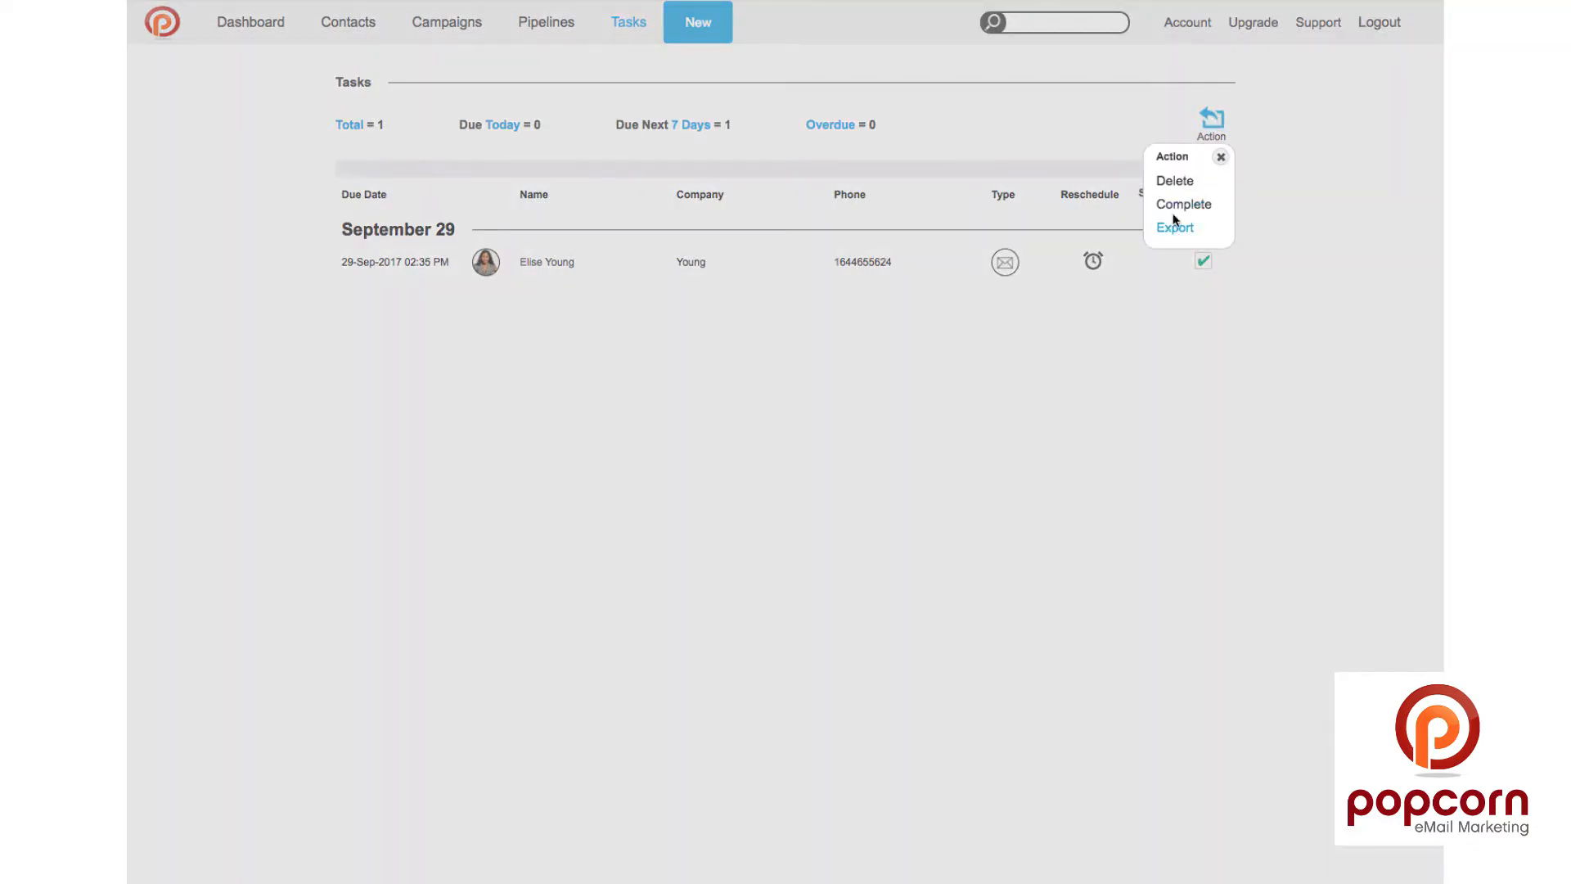
click(1175, 183)
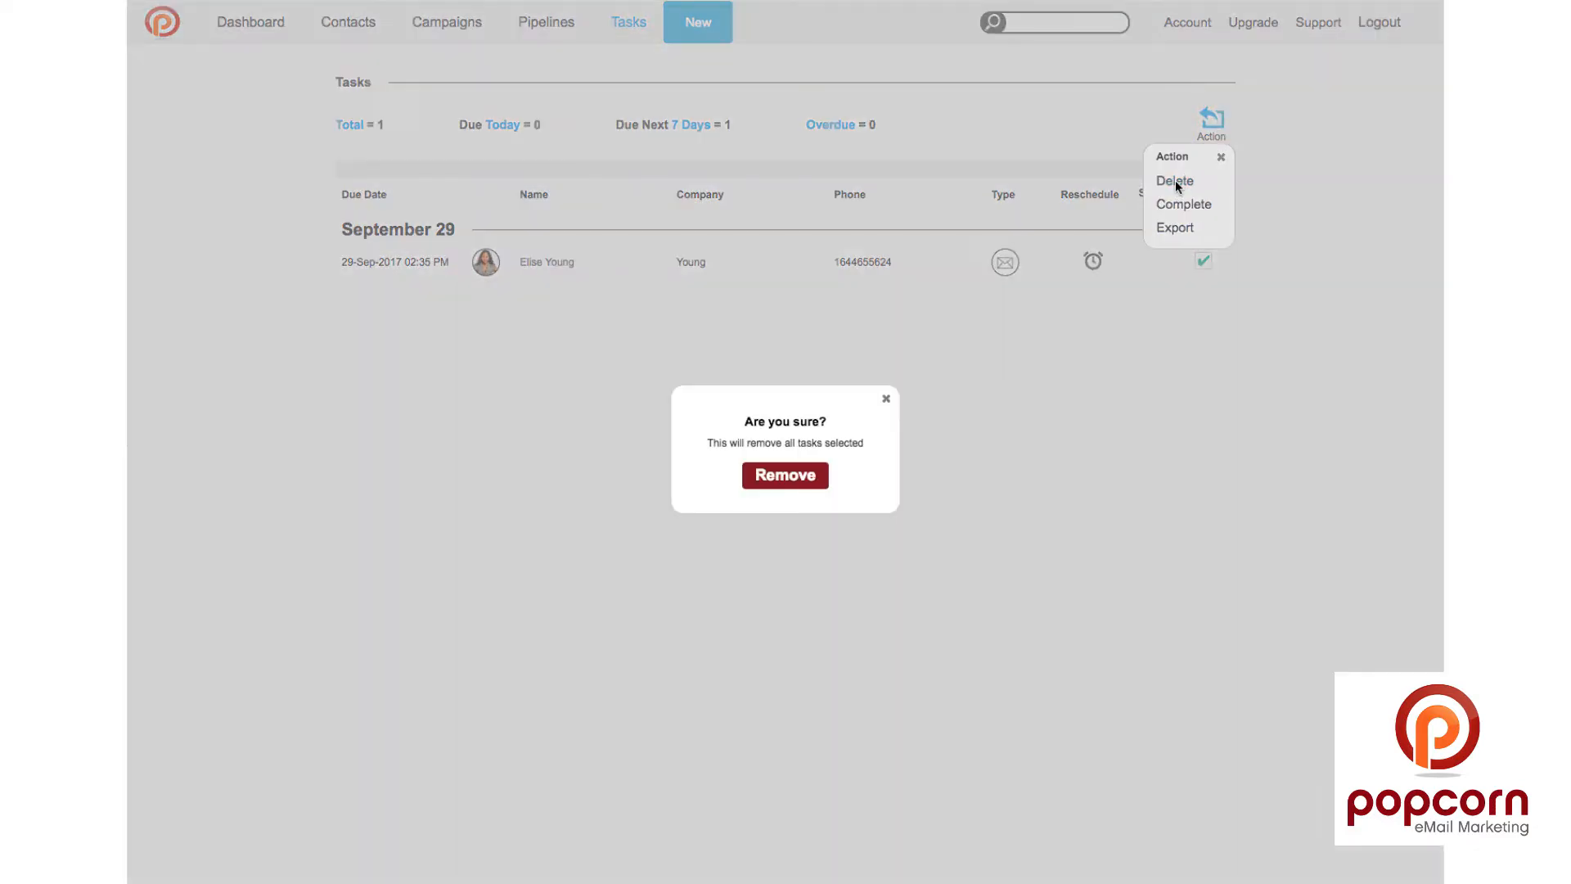
click(795, 476)
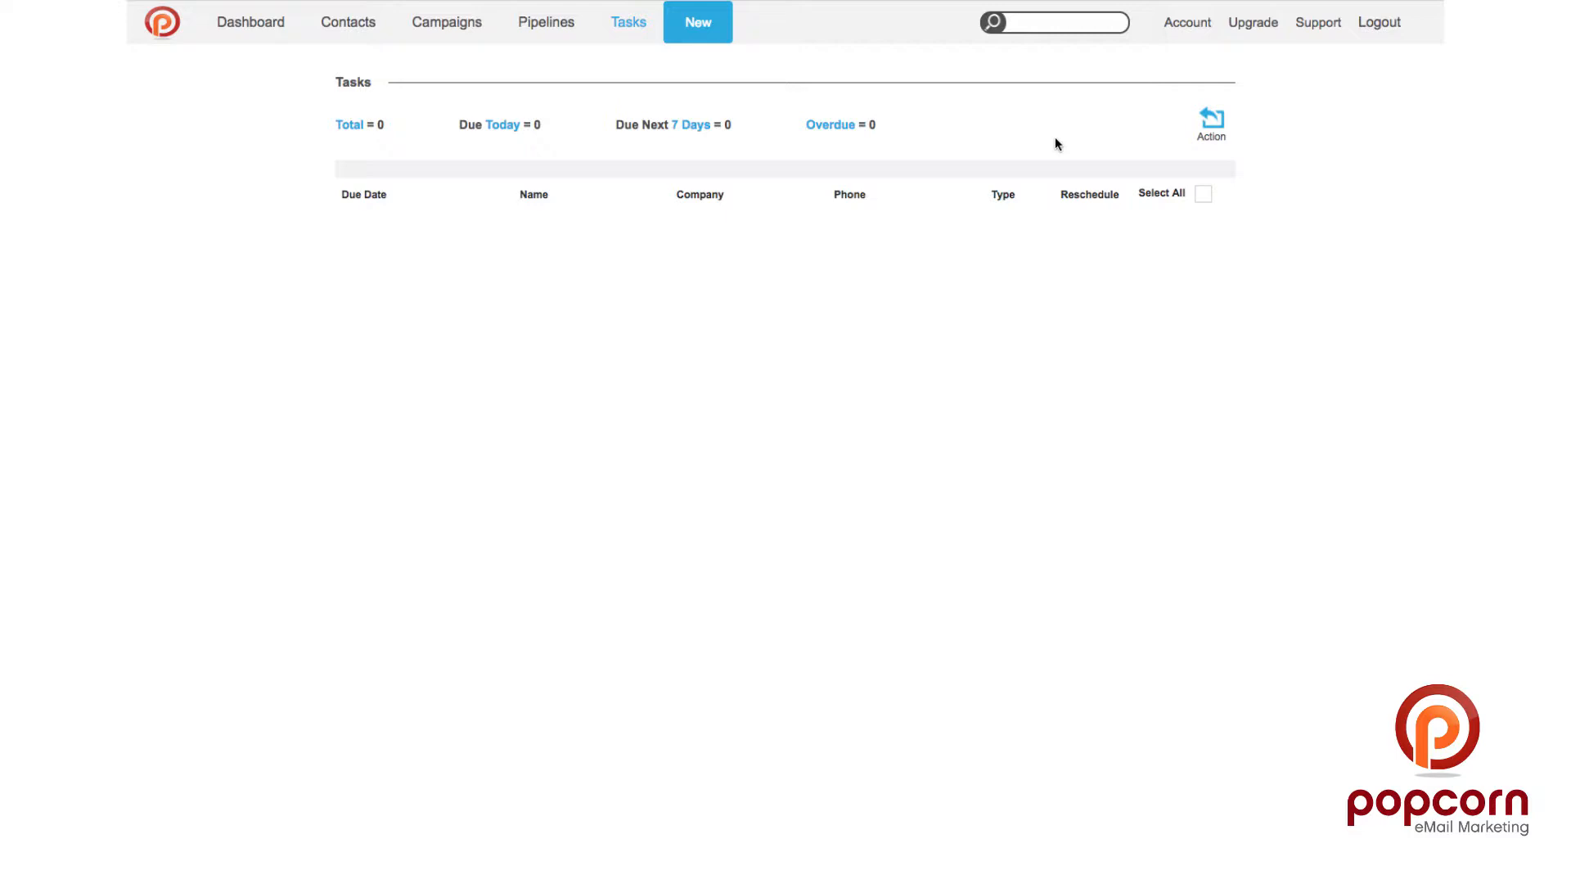
Step: On the Dashboard, untick Warm, Cool and Cold in the New Propsects filter to show only Hot
click(1203, 193)
click(234, 30)
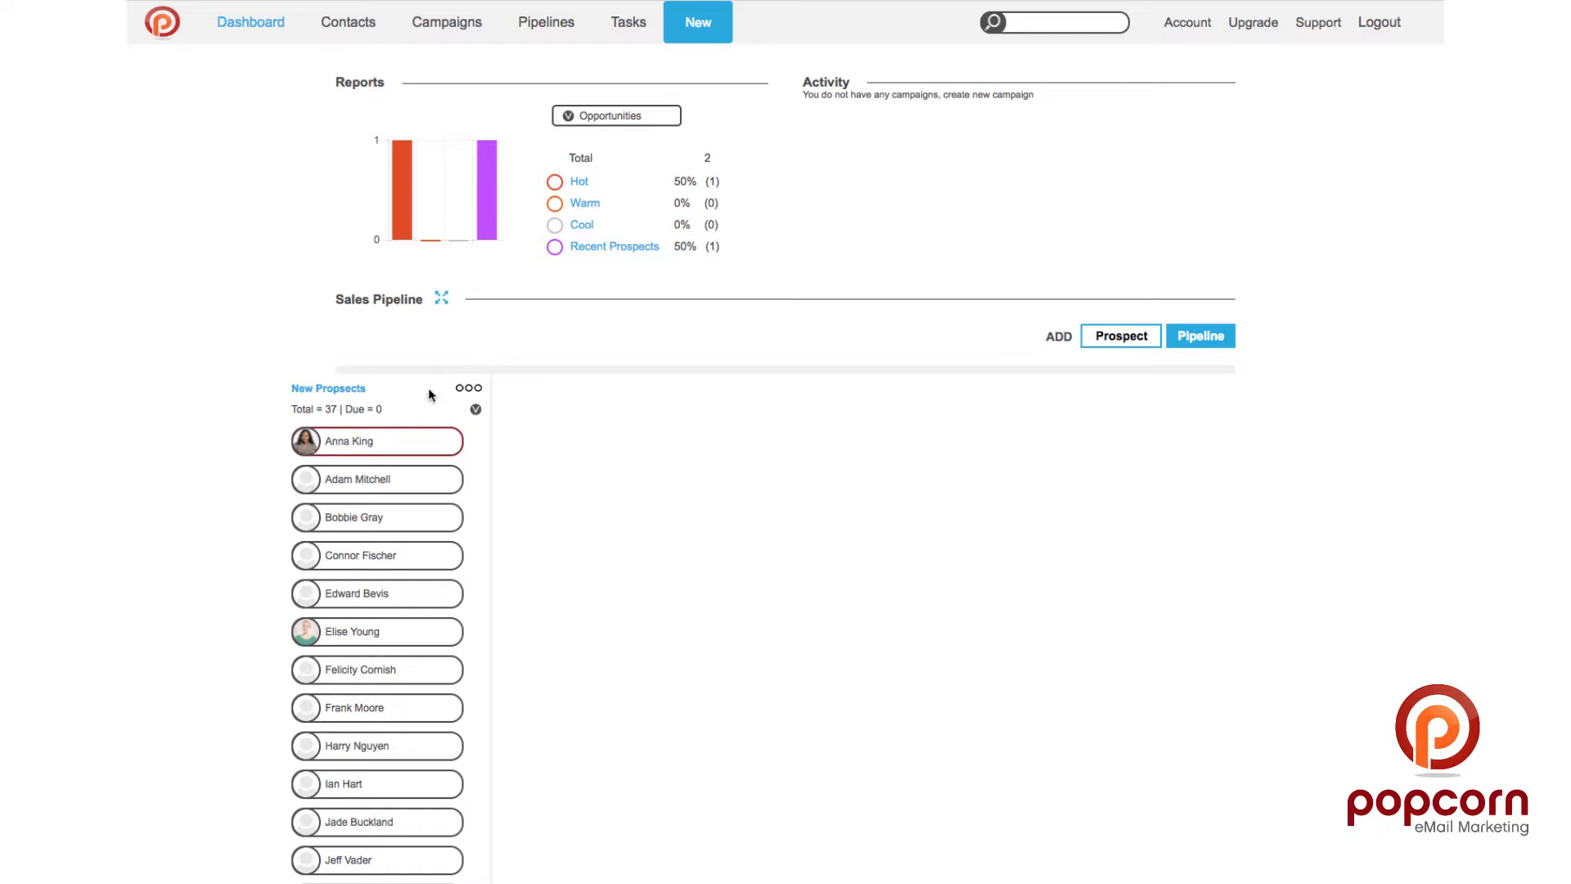
click(475, 410)
click(462, 467)
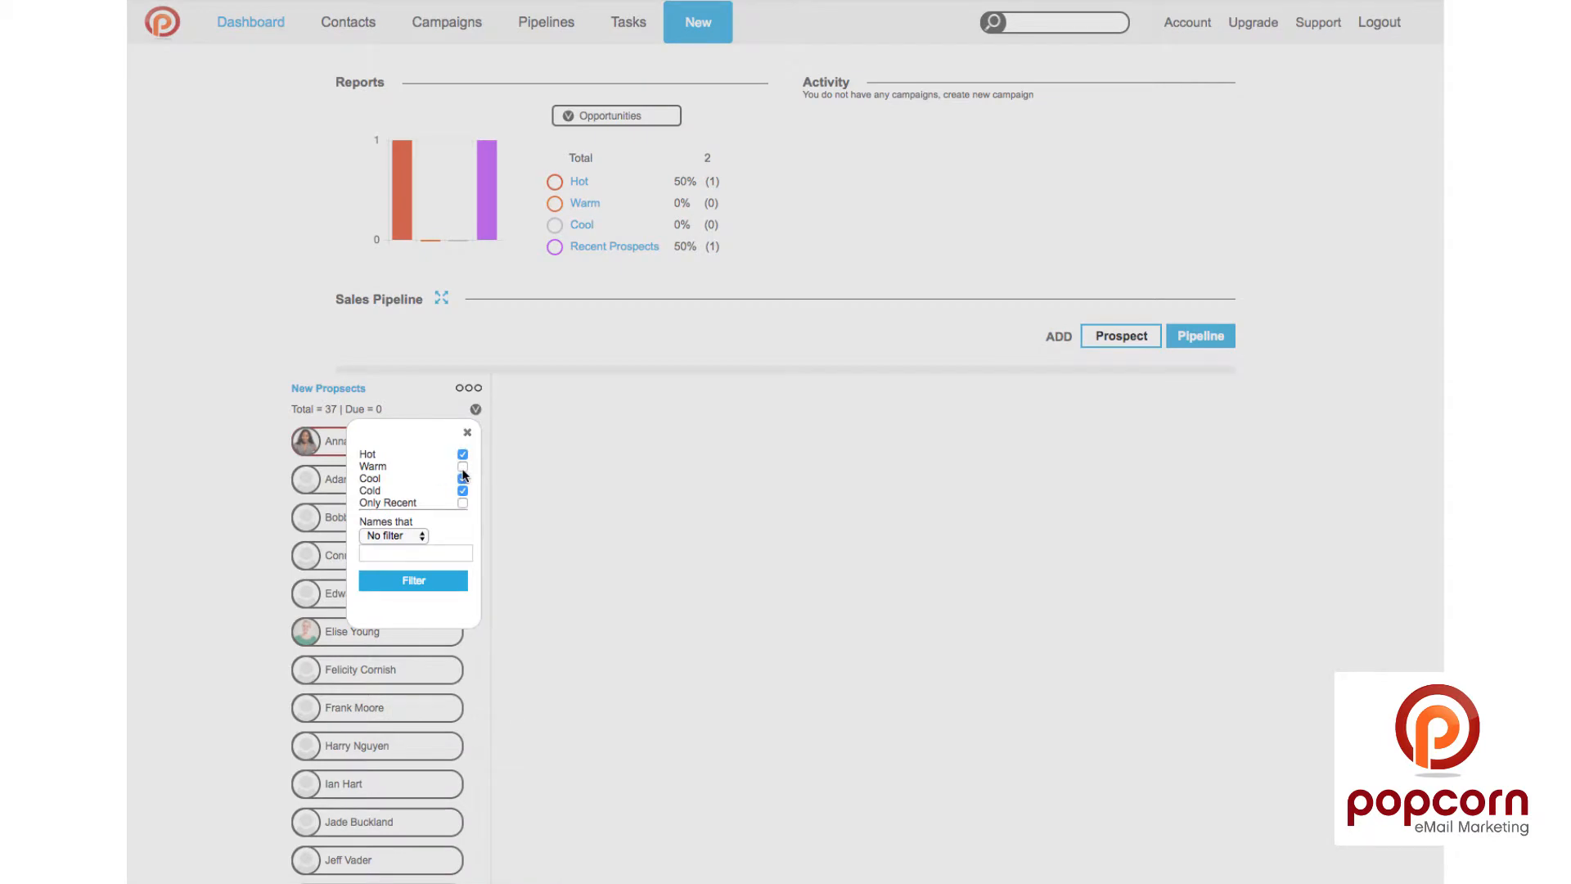
click(462, 479)
click(462, 490)
click(421, 581)
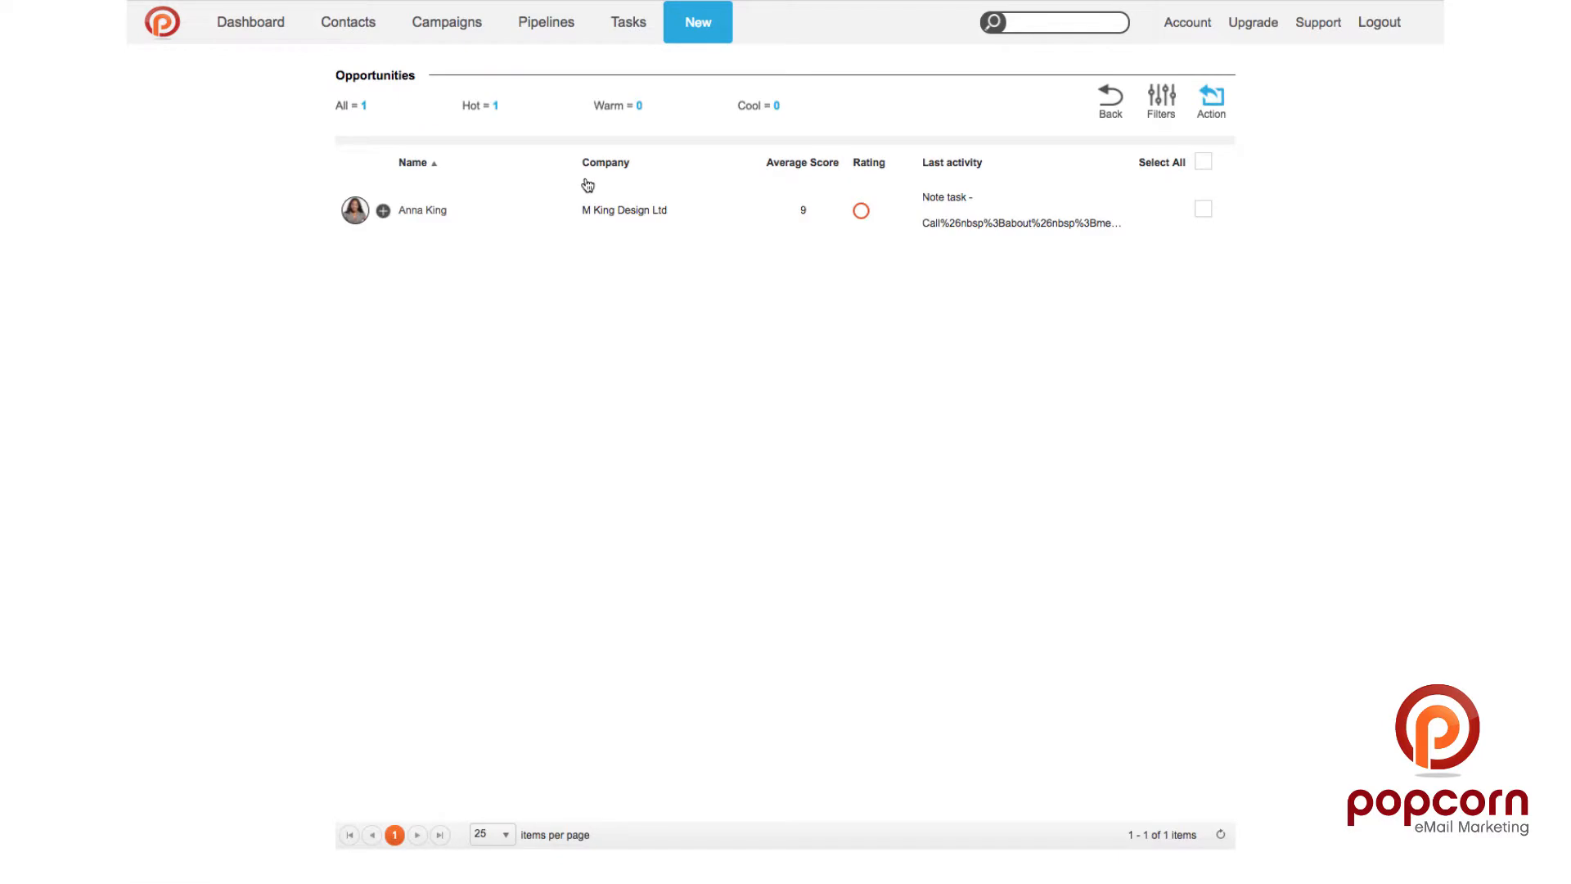
Step: Open the New Propsects pipeline options and close them again
scroll(588, 185, left, 5)
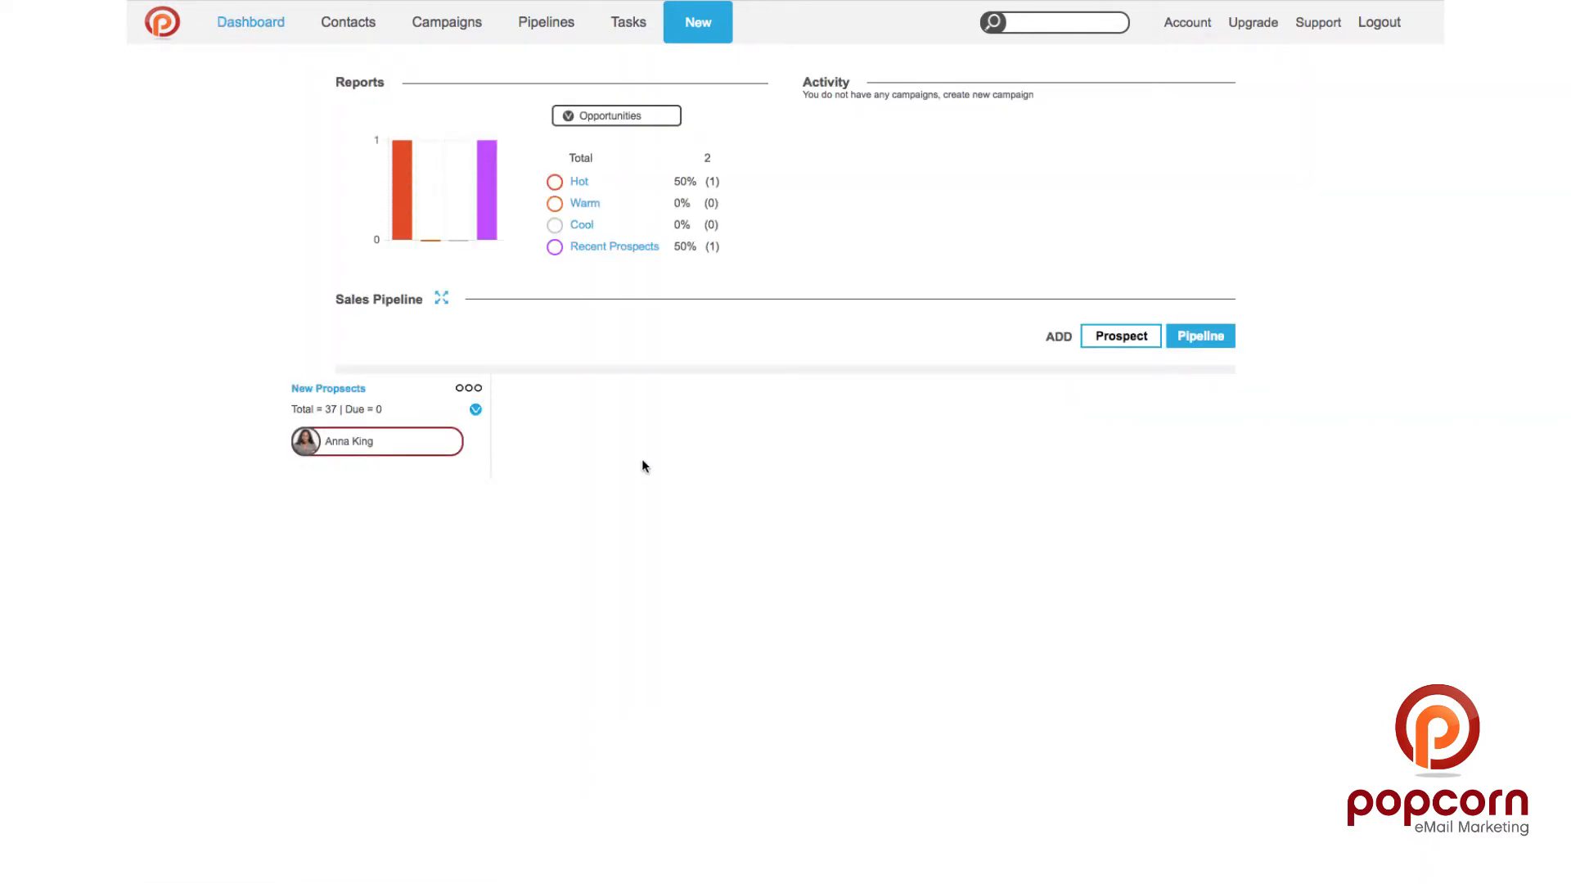
click(464, 389)
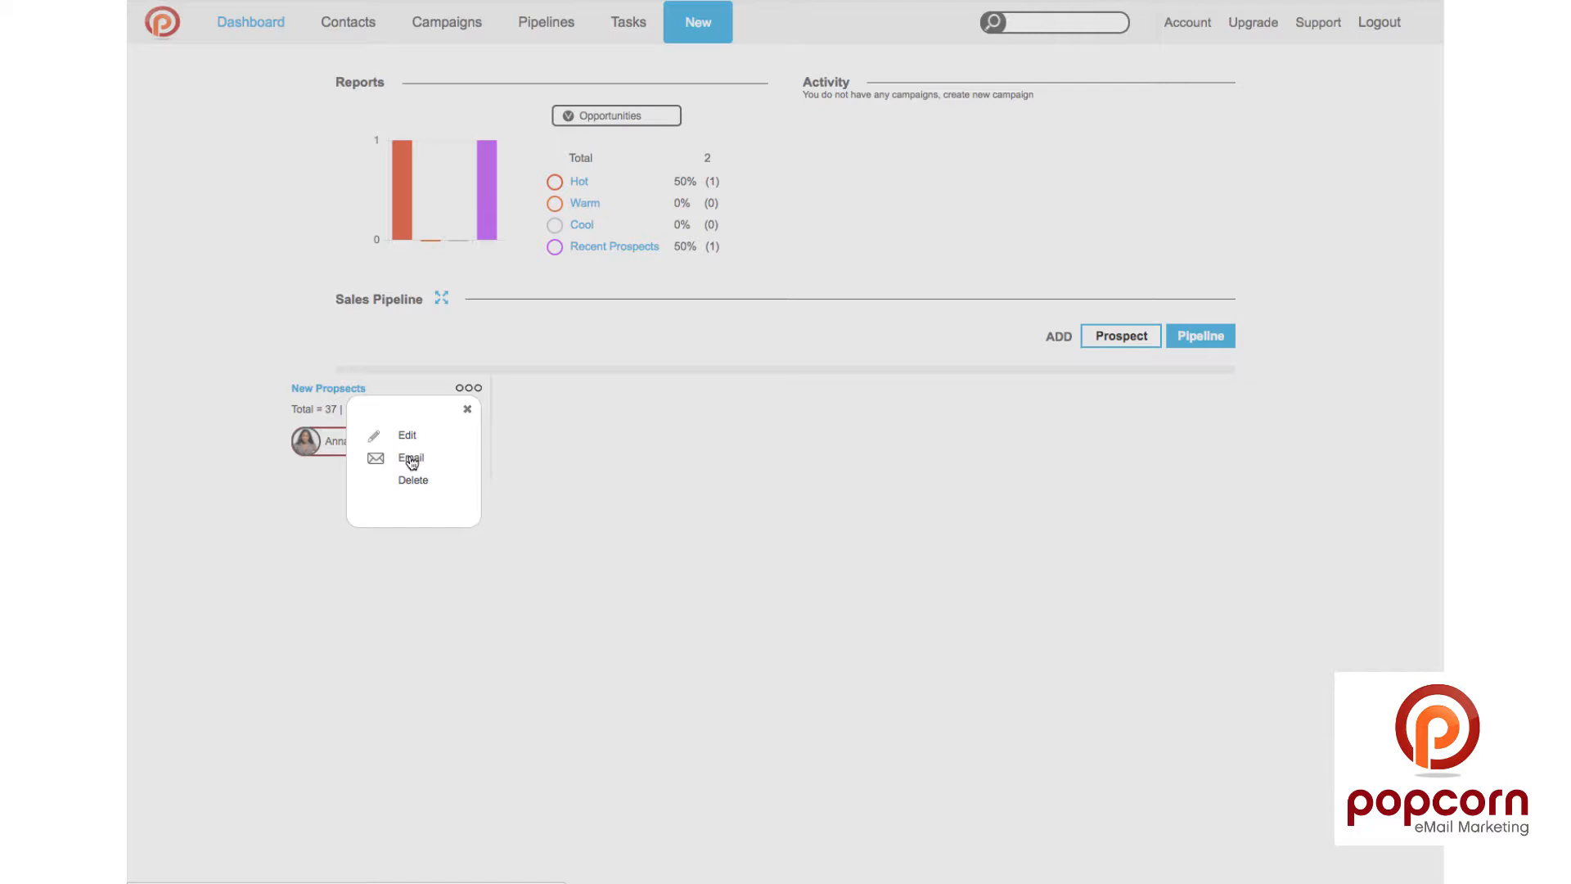
click(468, 409)
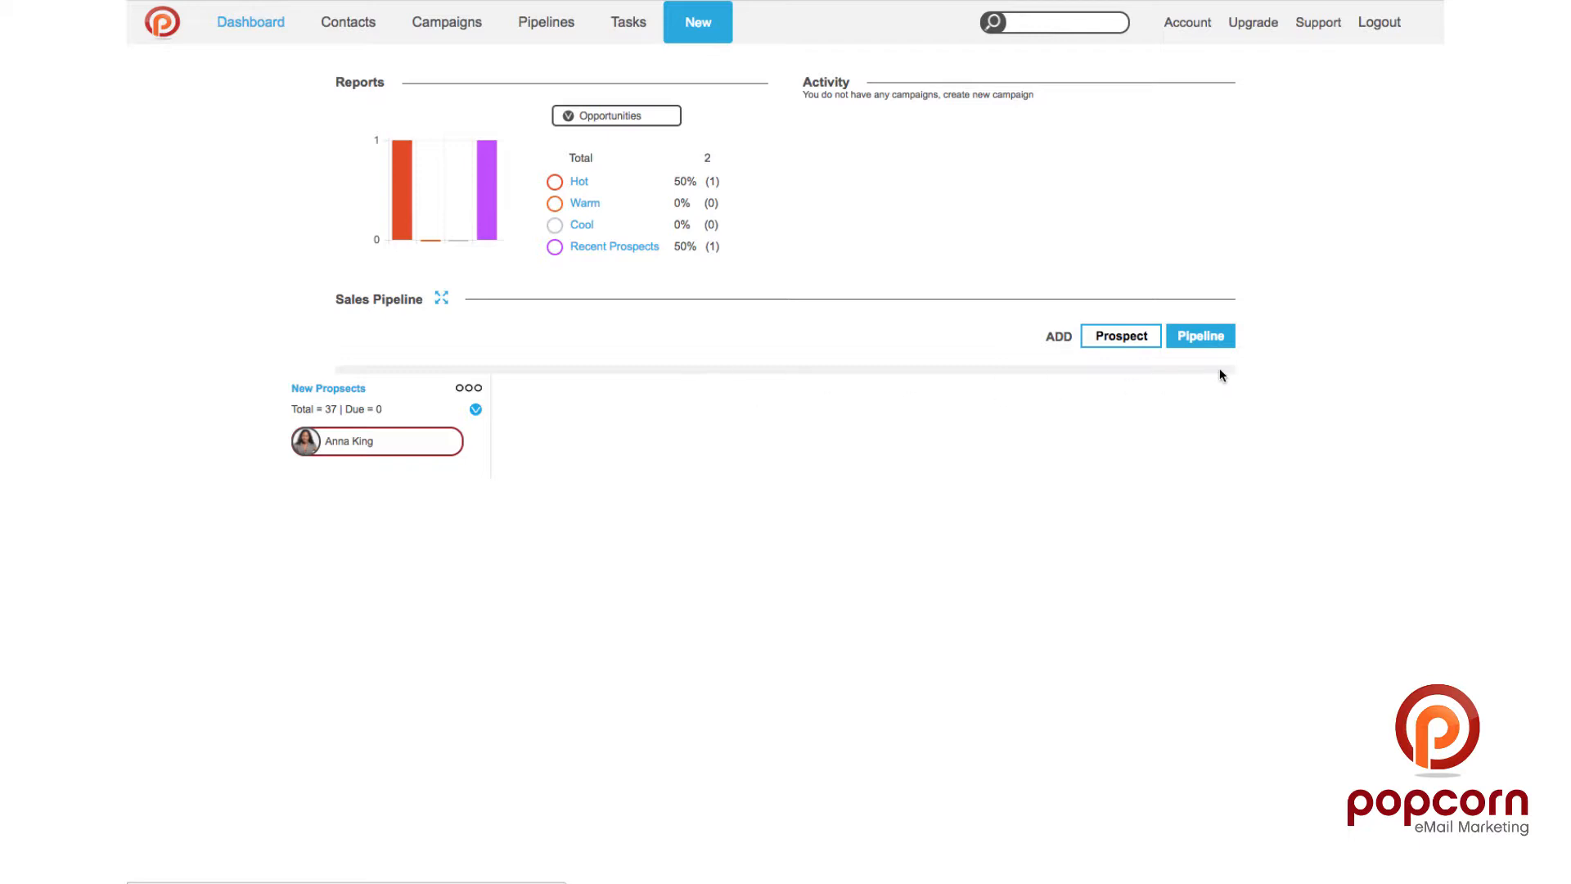
Step: Create a new pipeline stage named Call
click(1212, 344)
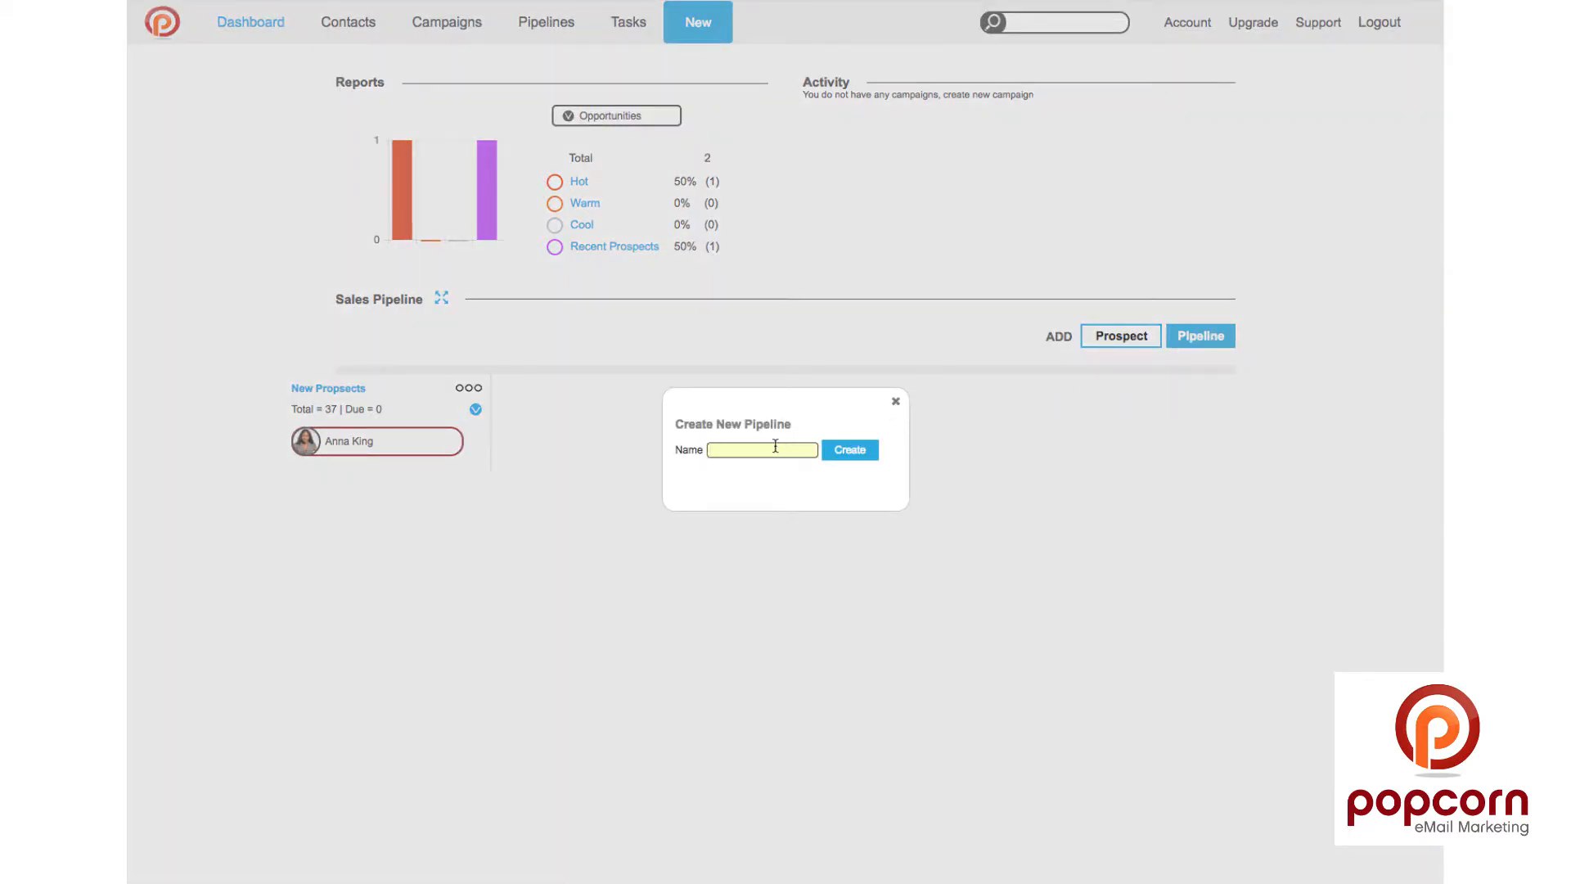
text(Call)
key(Return)
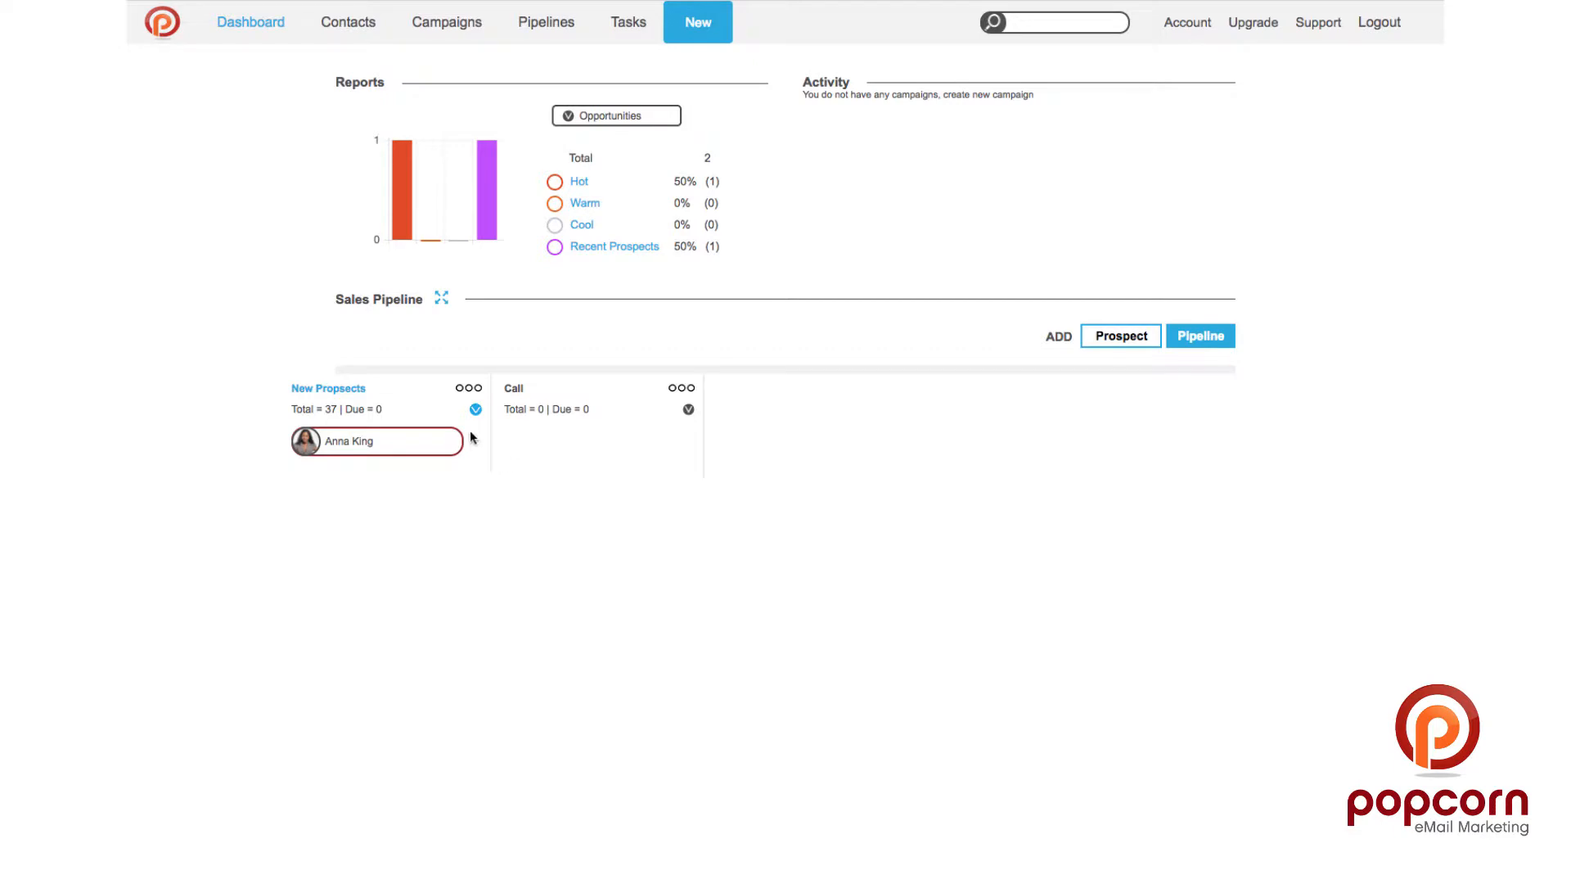
Step: Re-include Warm and Cool prospects, move the top prospect into Call, then open Pipelines' New menu
click(475, 409)
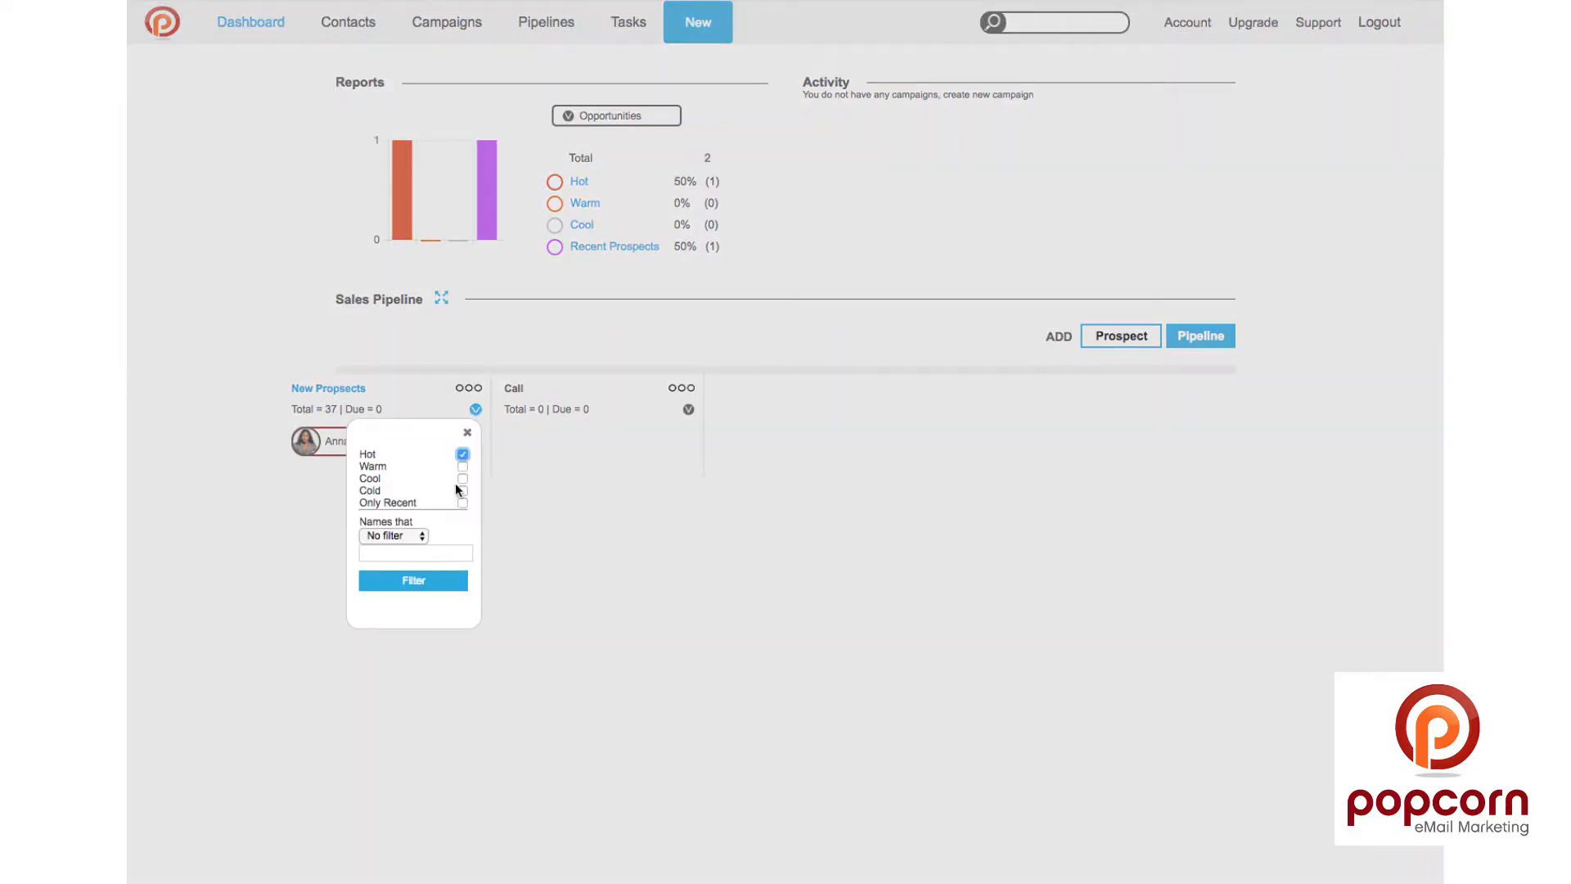
click(462, 467)
click(462, 479)
click(426, 581)
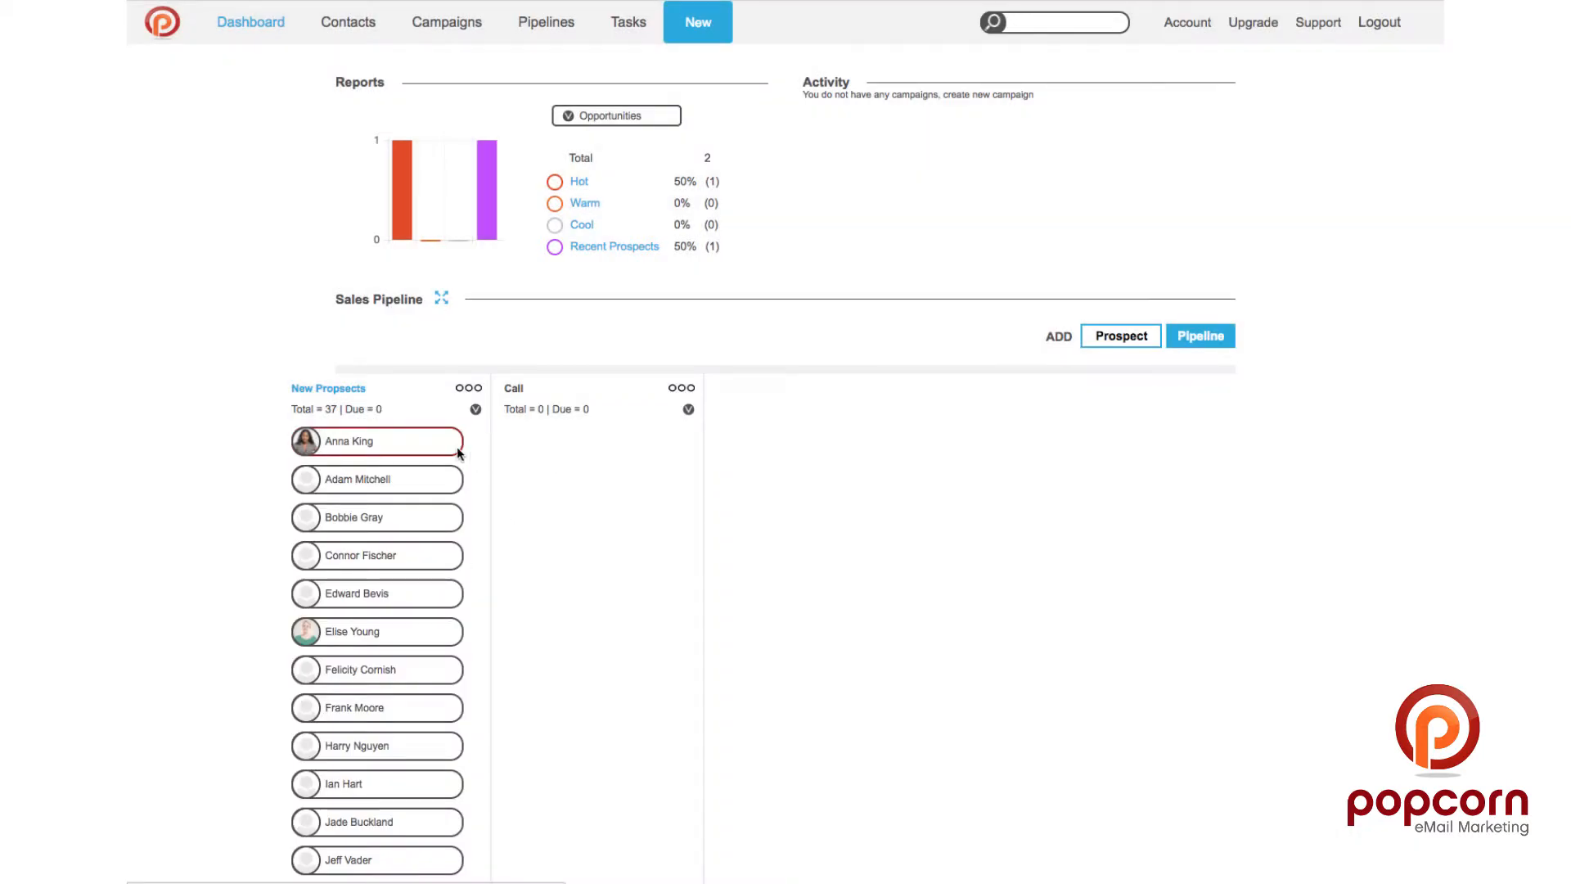
drag(426, 441, 636, 445)
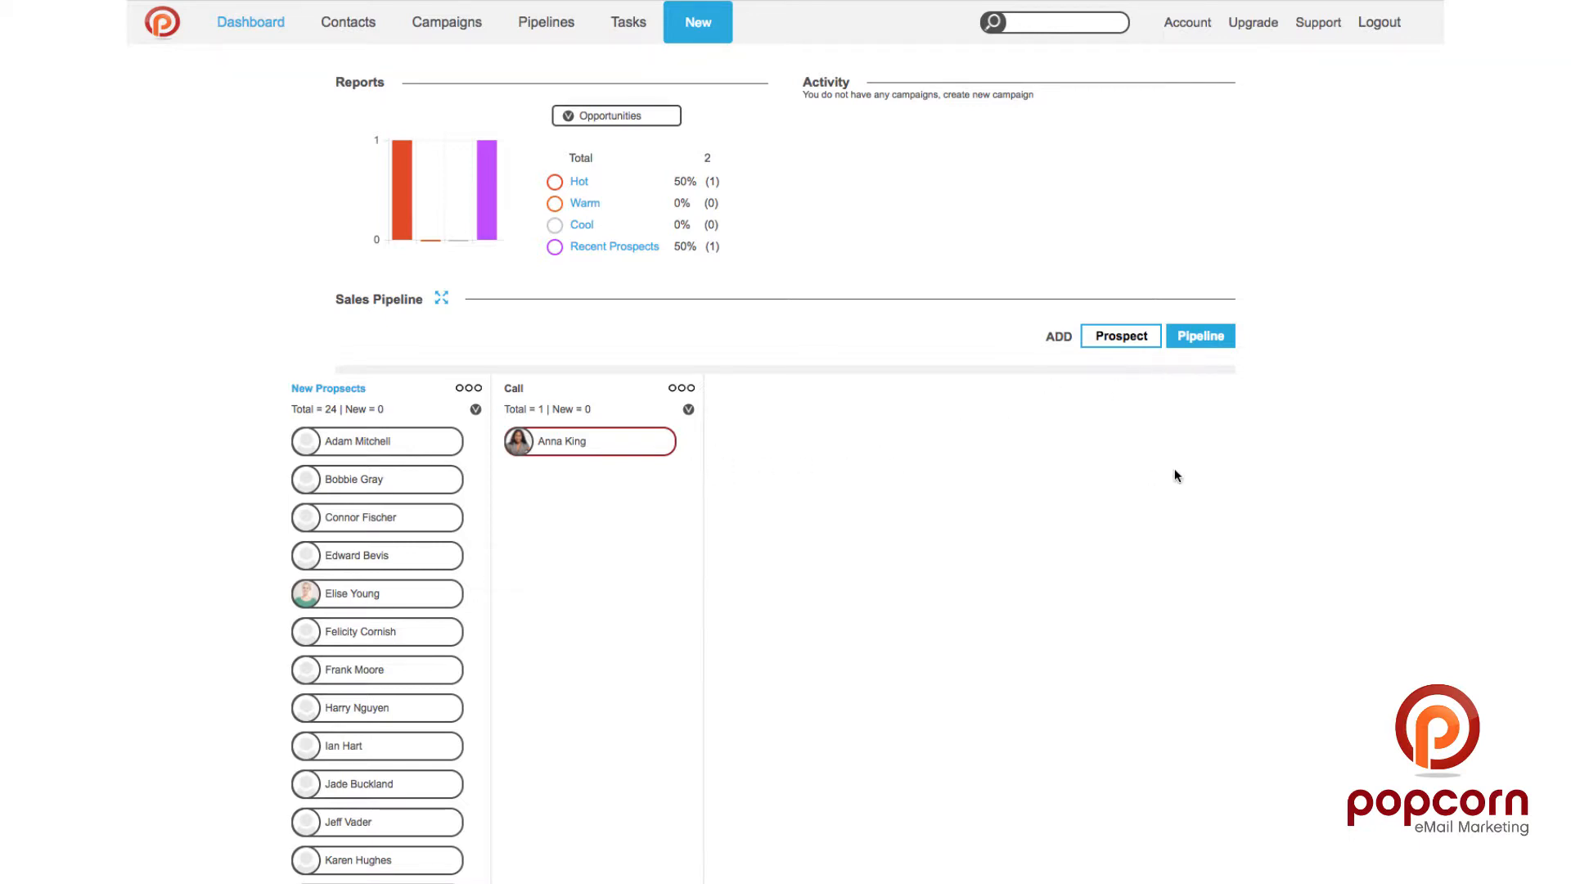
click(563, 24)
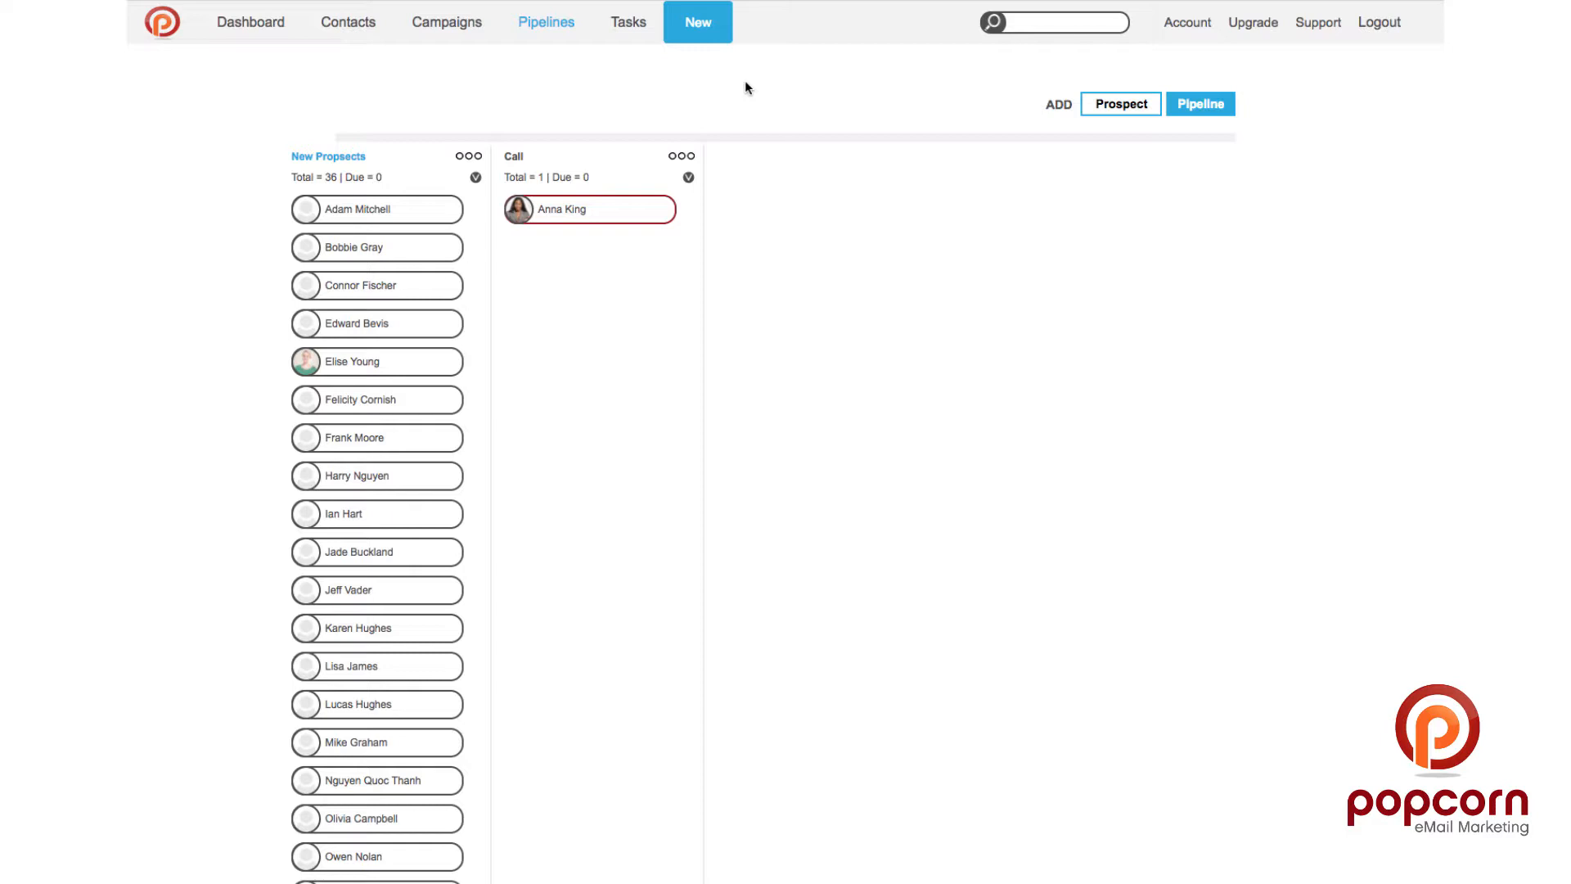
click(693, 34)
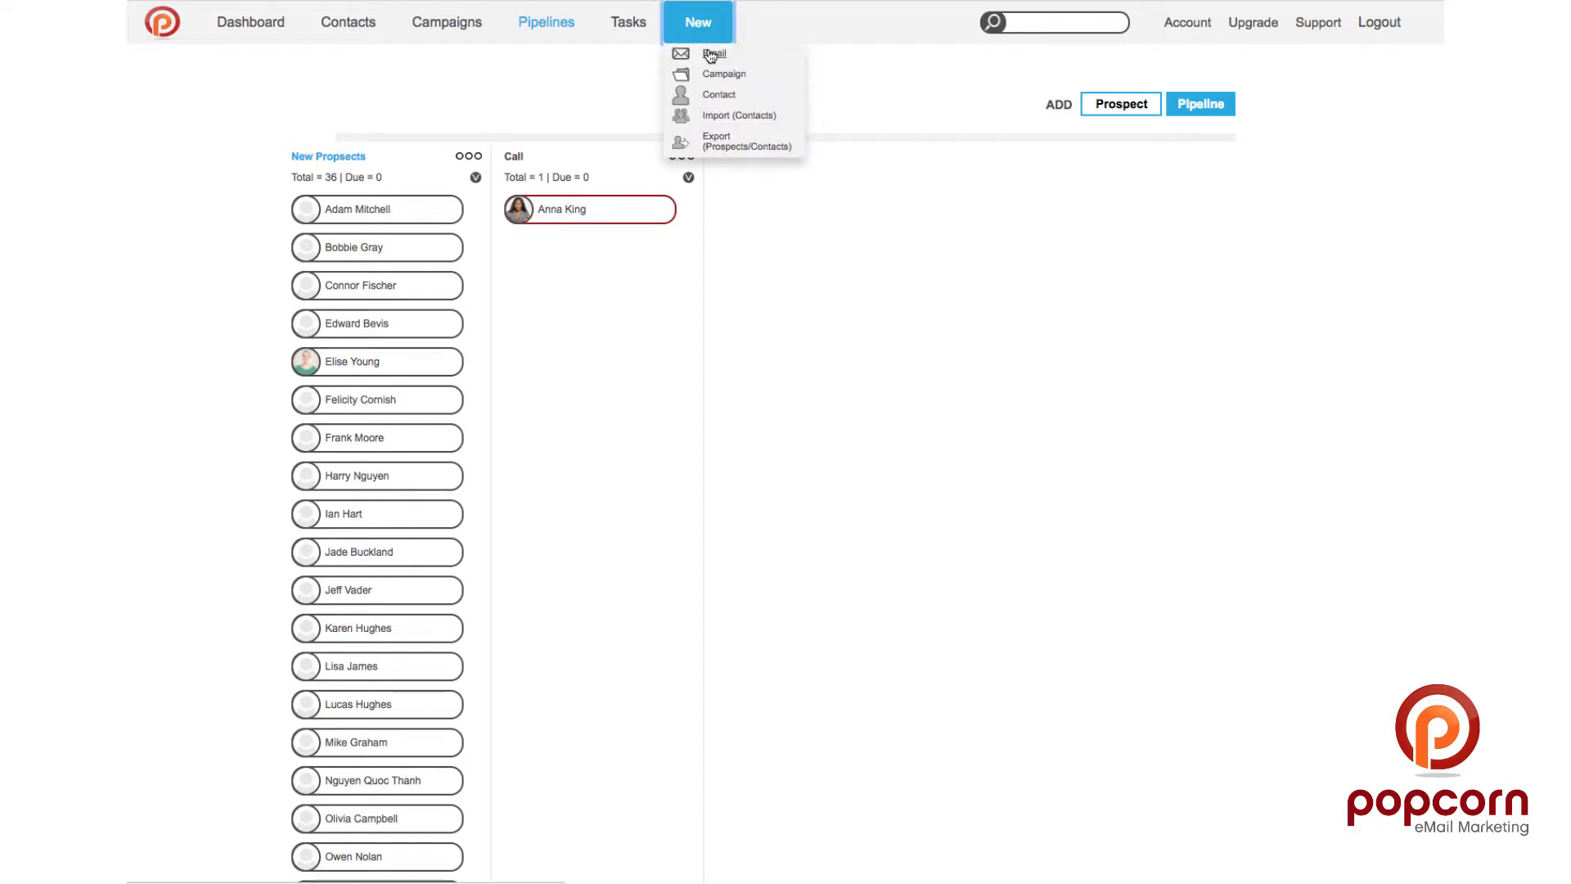
Step: Start a new email via New > Email and enable 'Replies to a different Email Address'
click(710, 54)
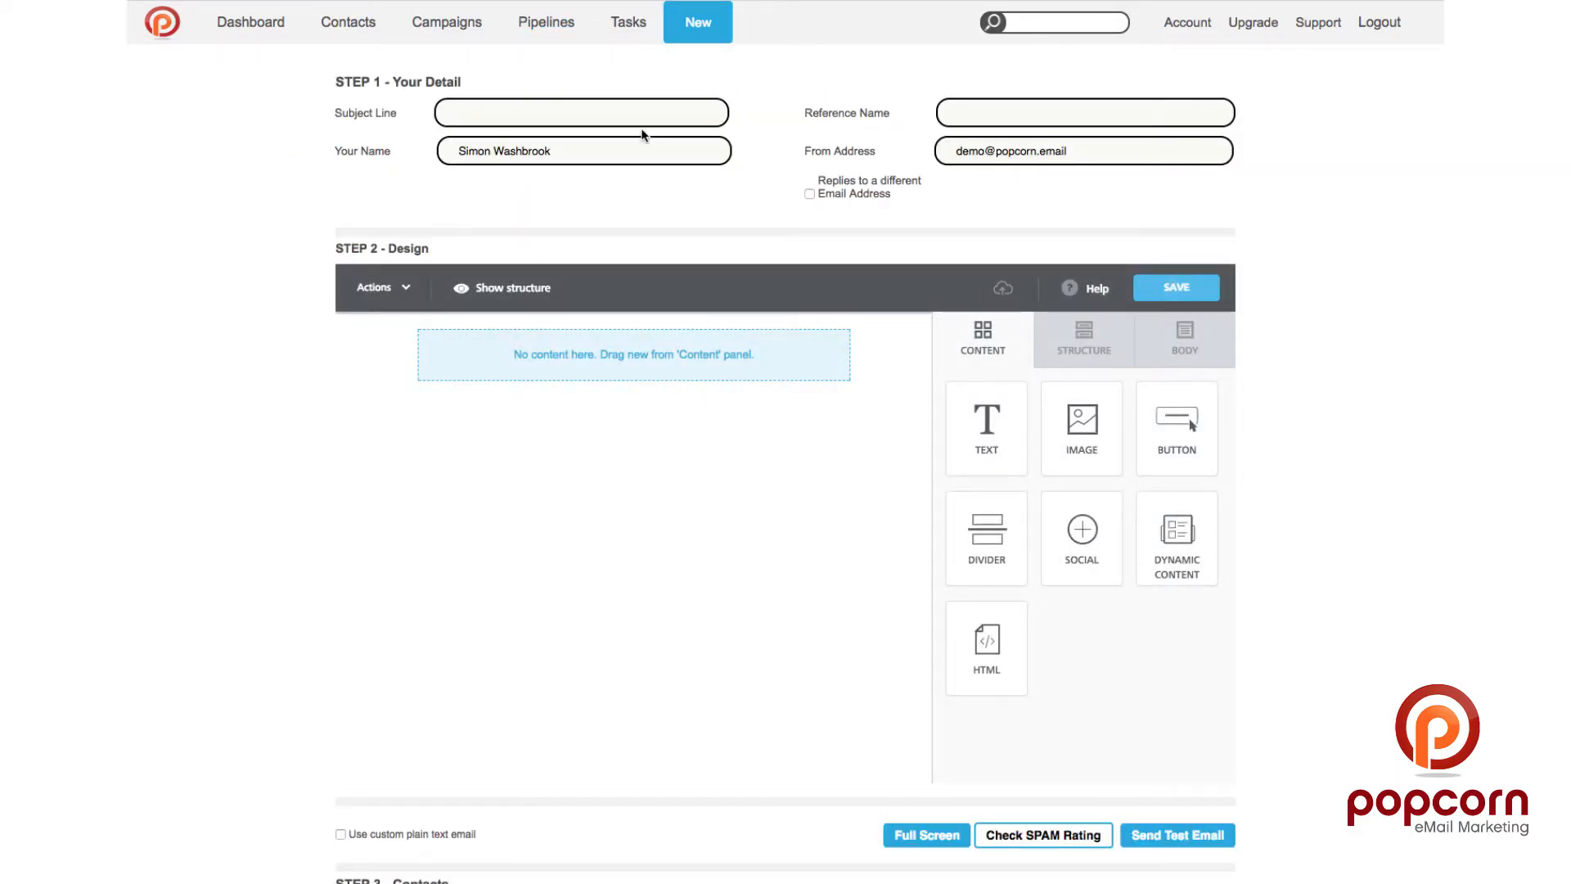
click(566, 118)
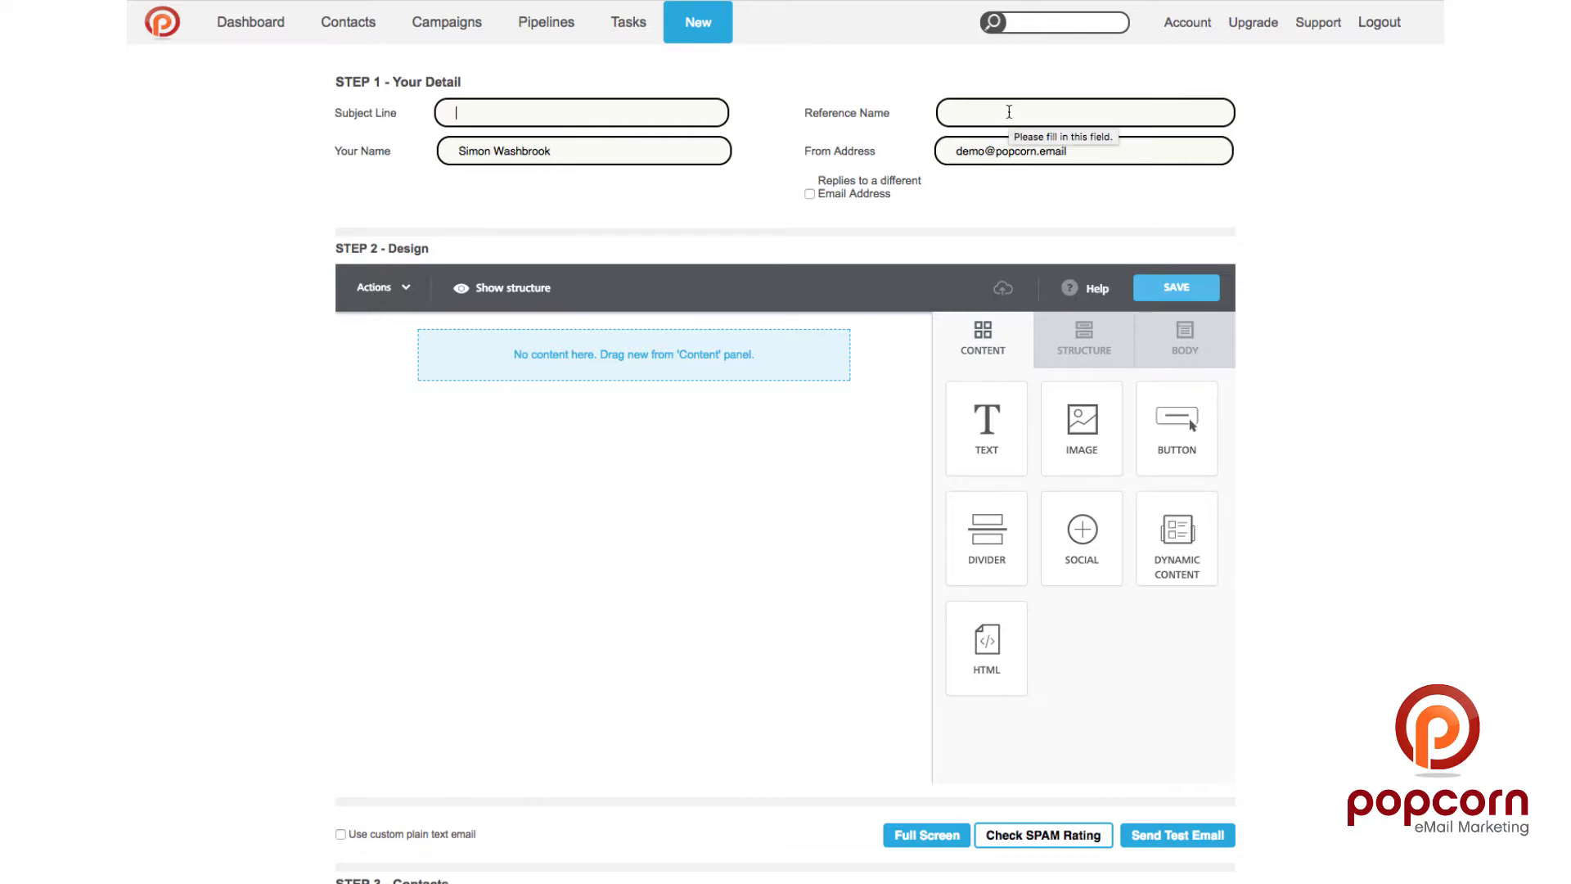
click(1056, 106)
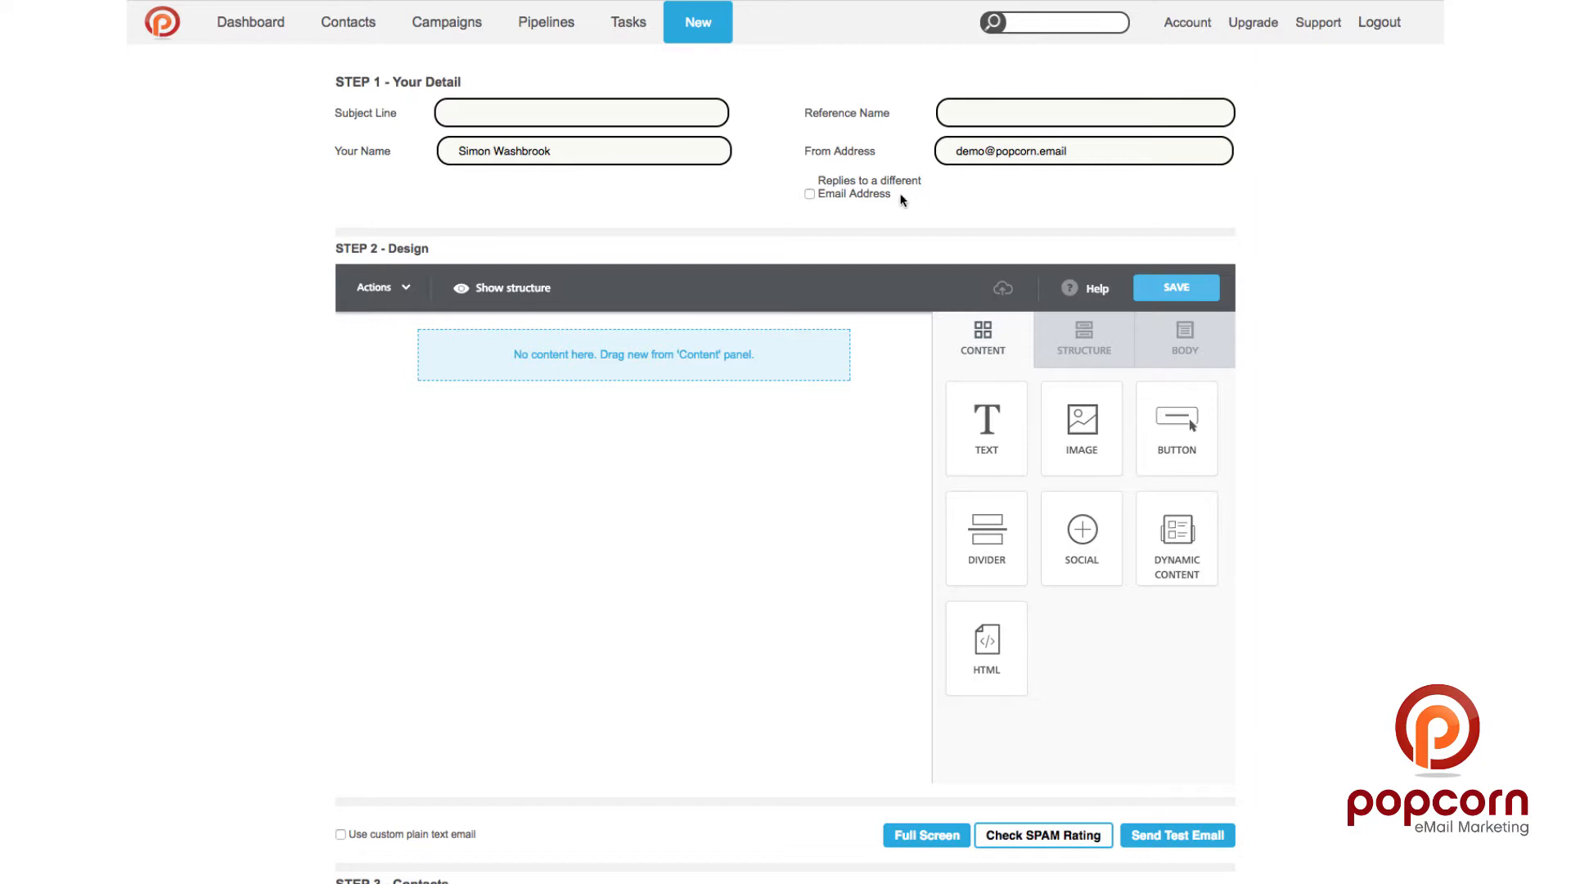
click(807, 194)
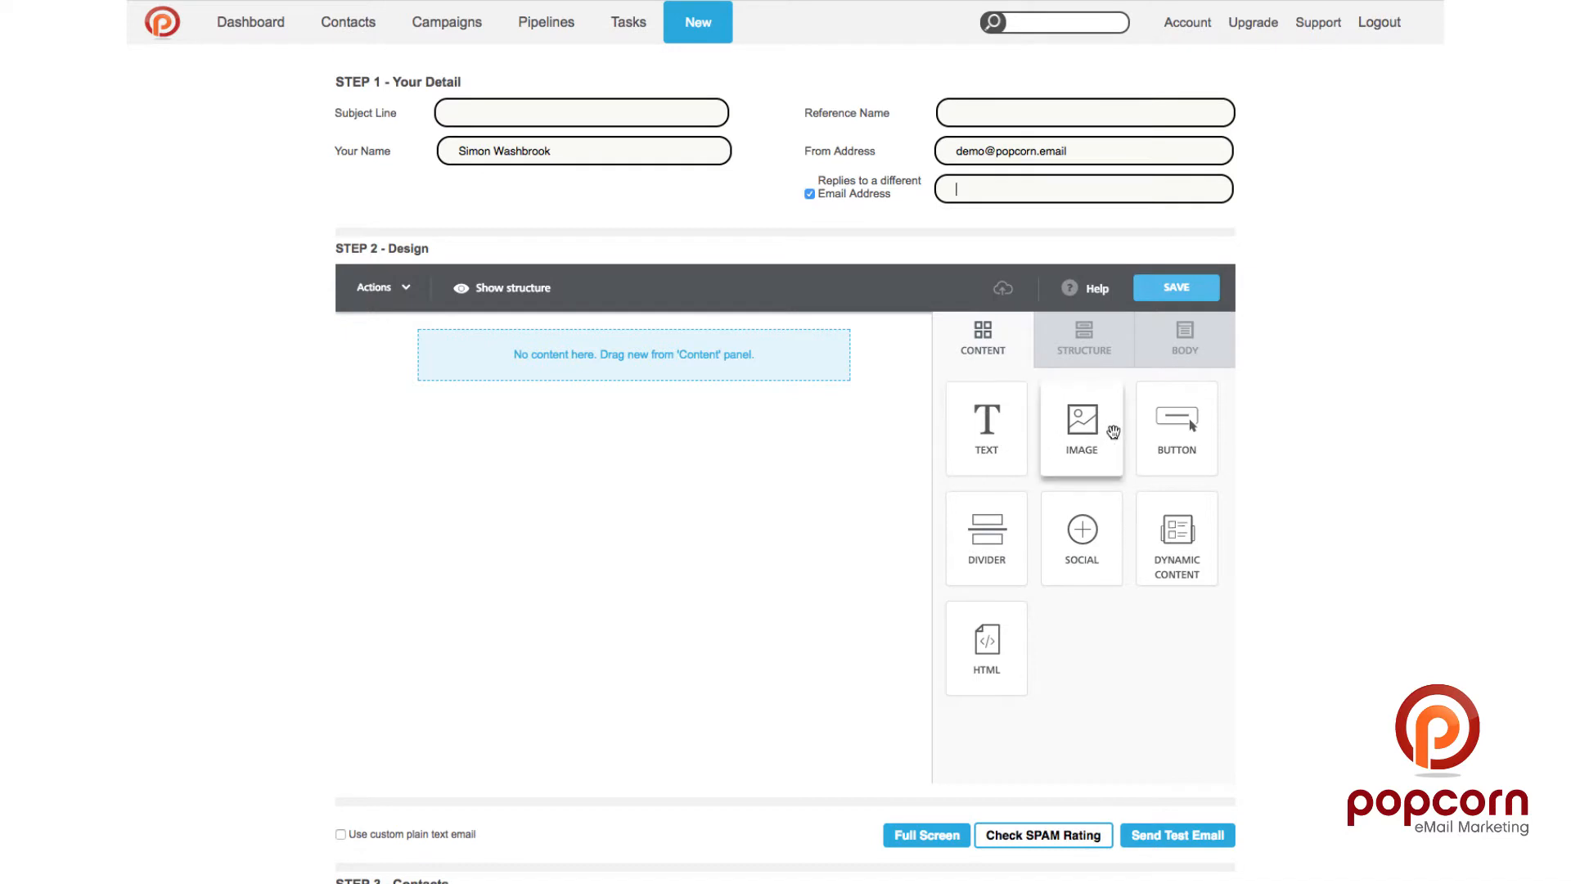
Step: Add a text block reading 'Hello' followed by the Last Name merge tag
drag(986, 421, 681, 348)
click(683, 349)
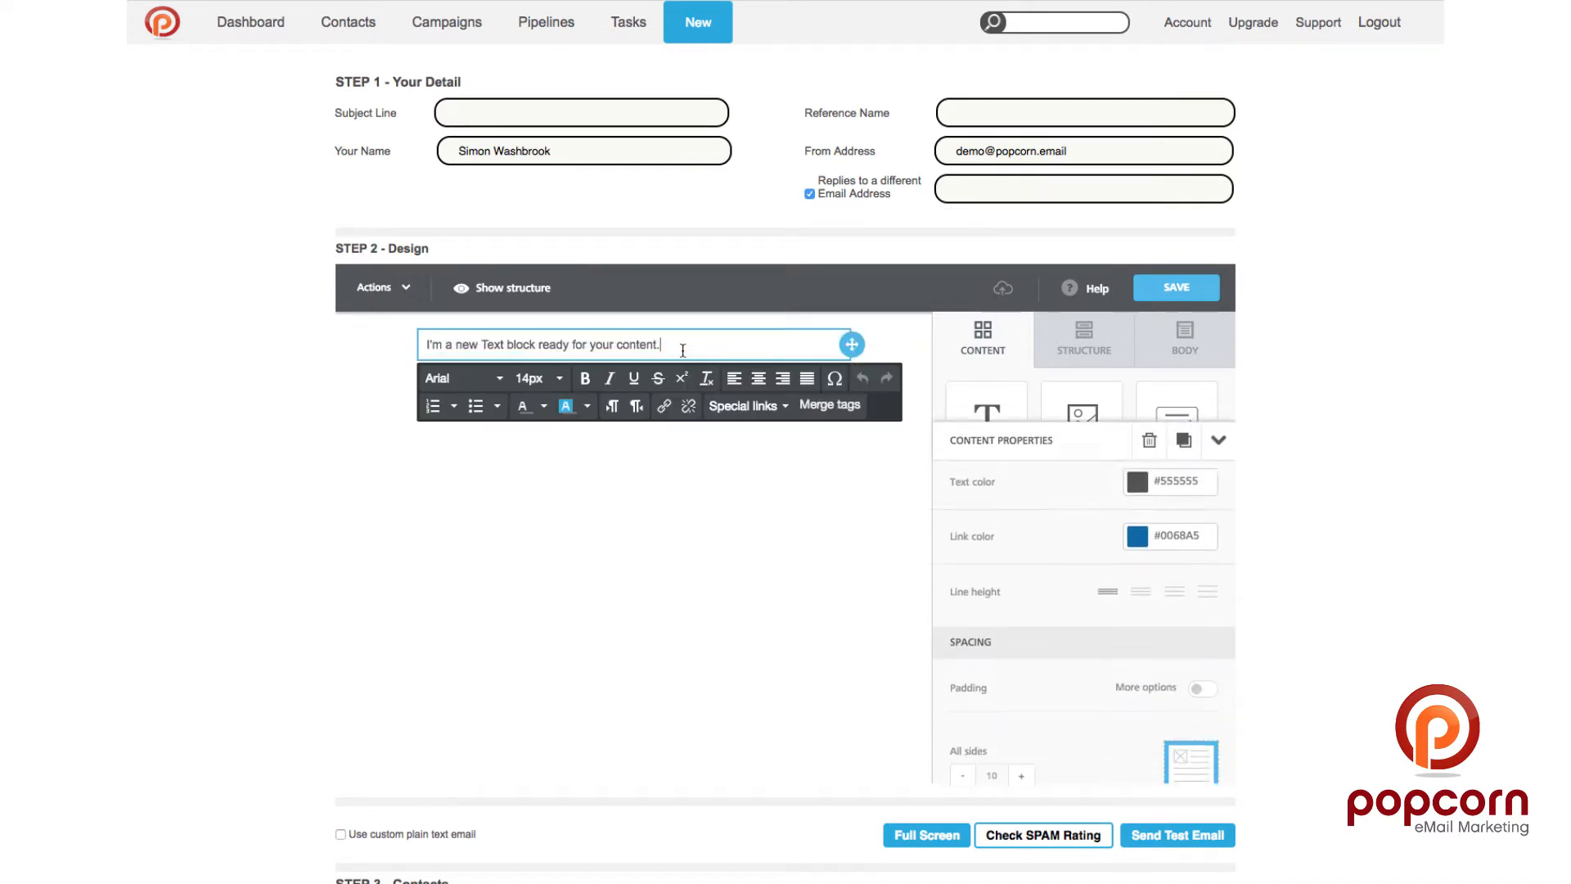
triple_click(683, 343)
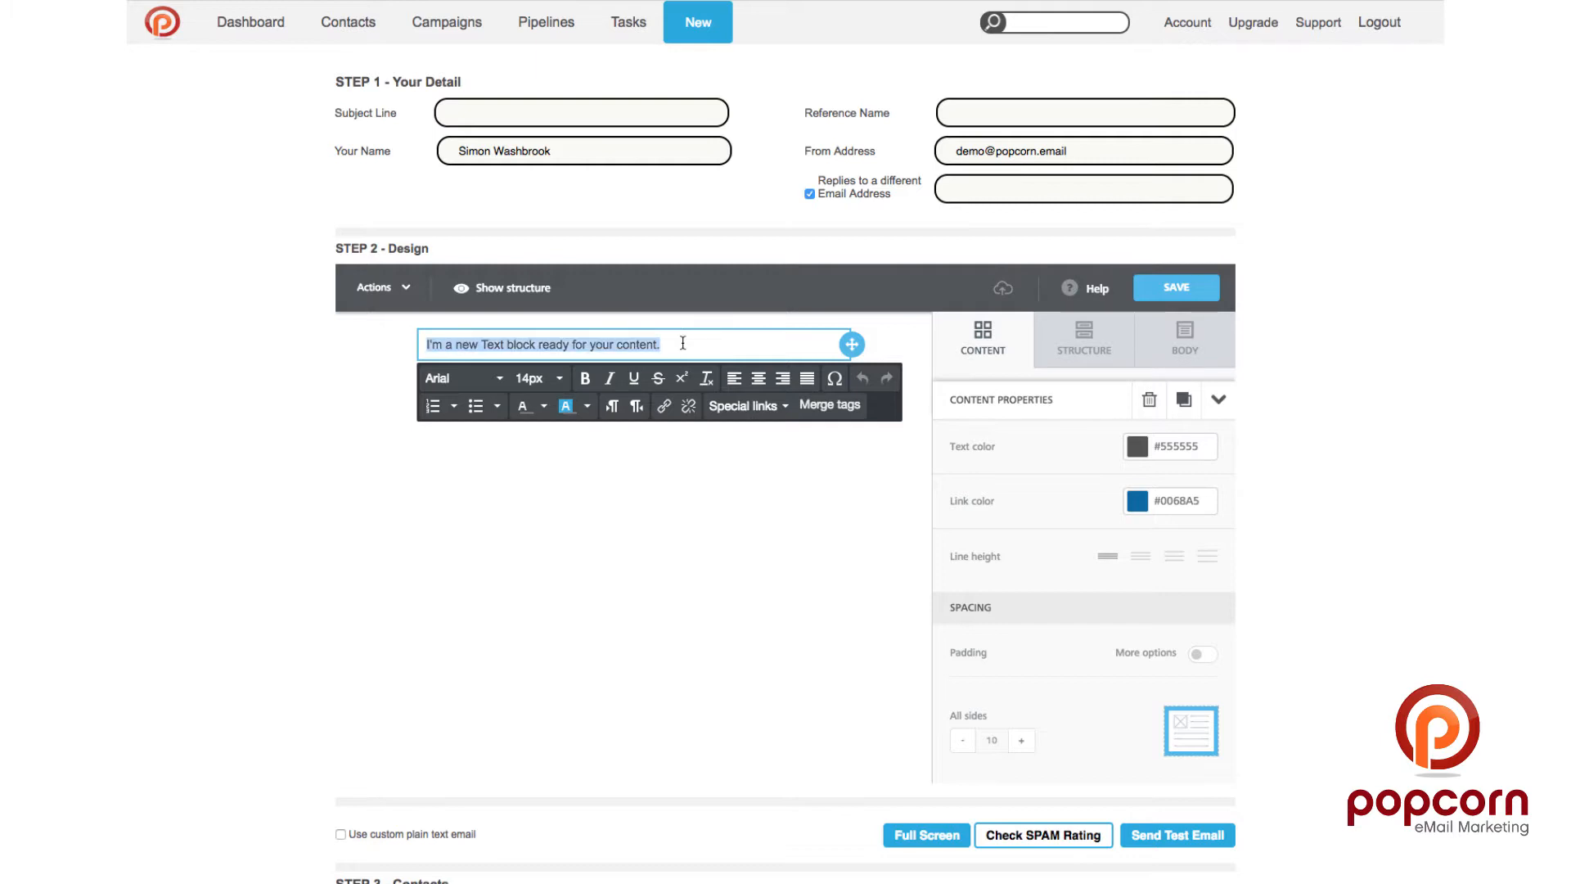
text(Hello)
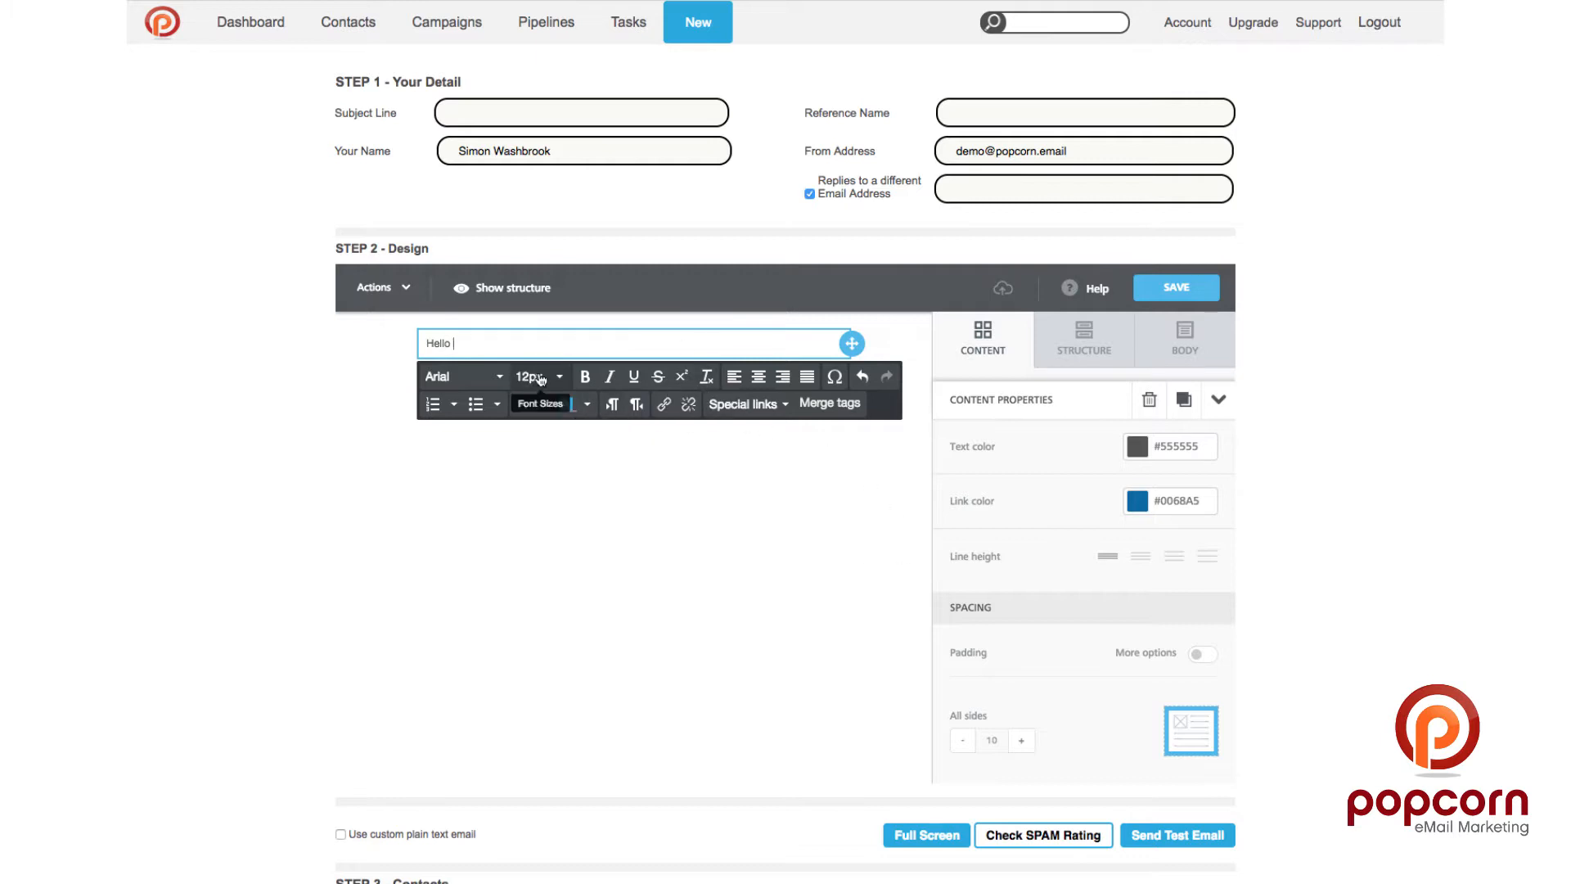
click(829, 402)
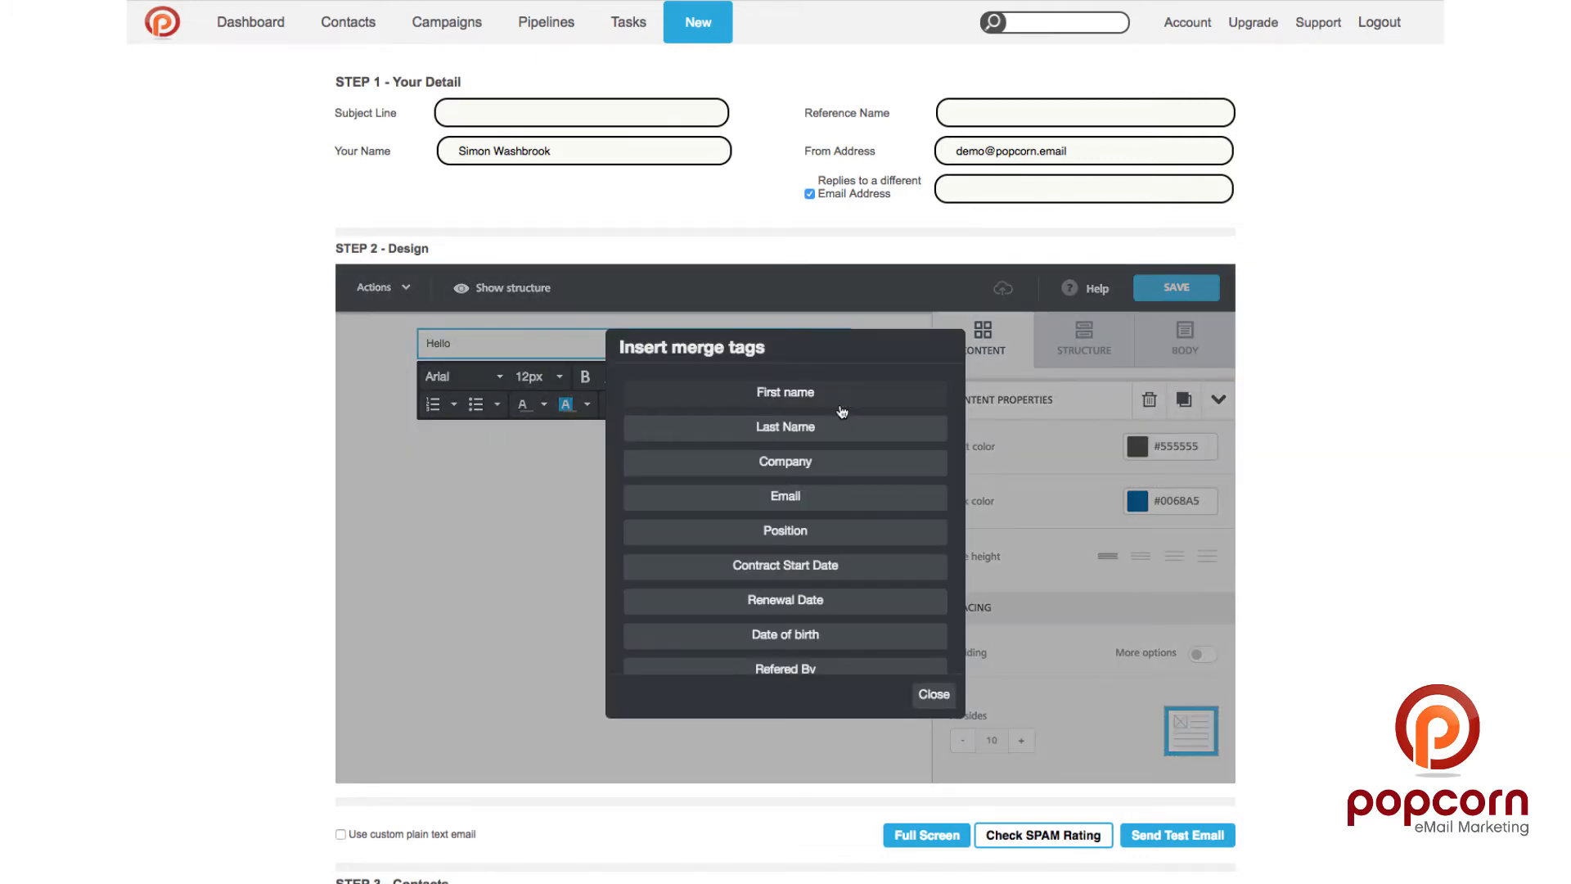
scroll(789, 442, down, 3)
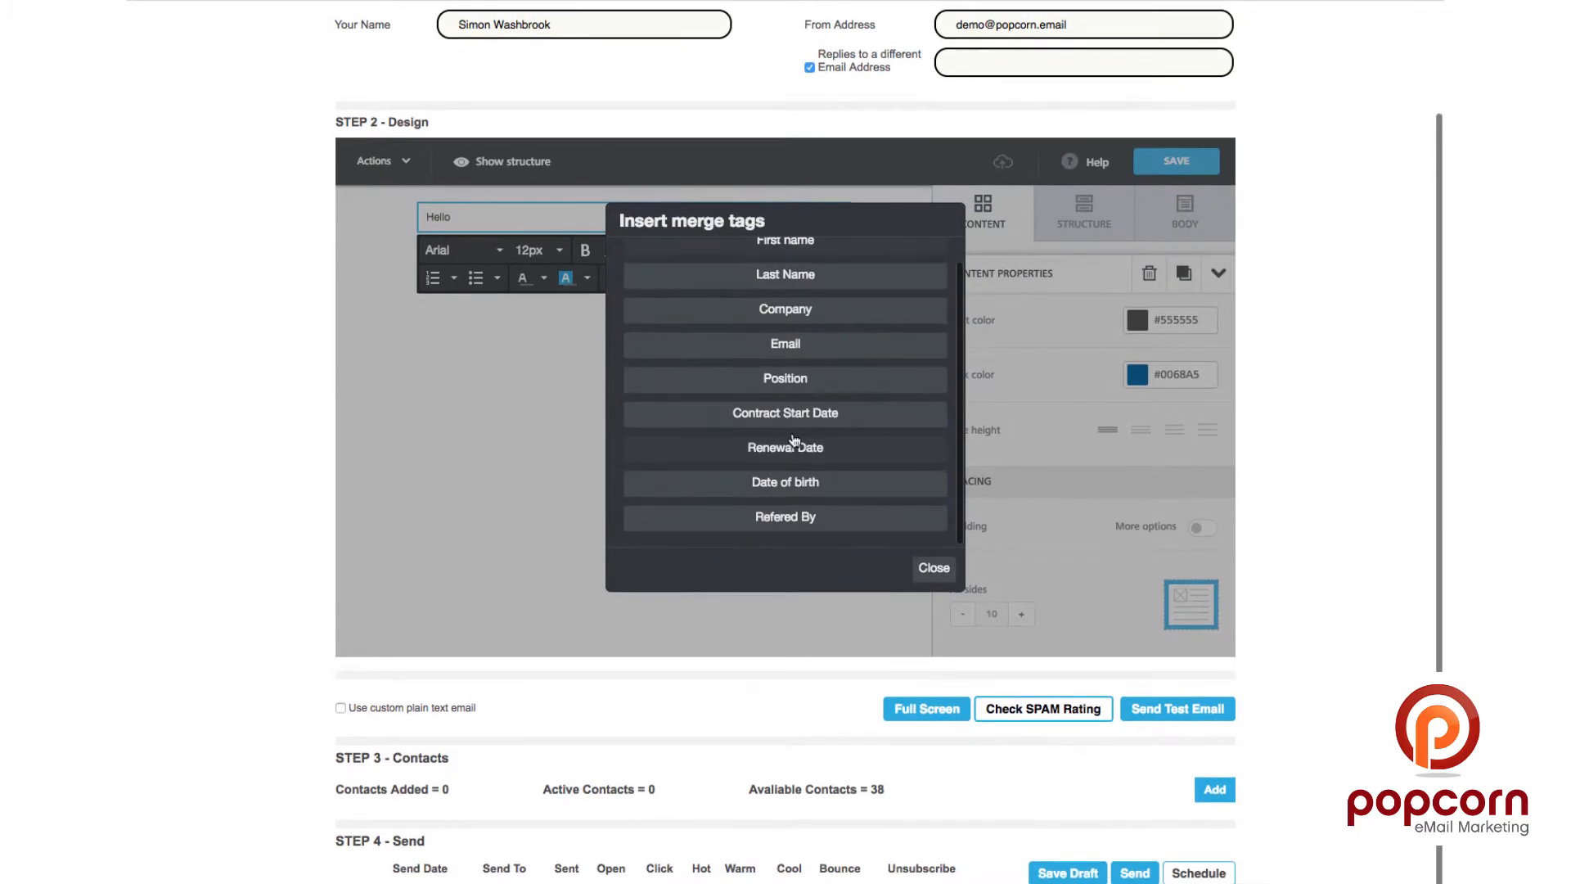
click(806, 278)
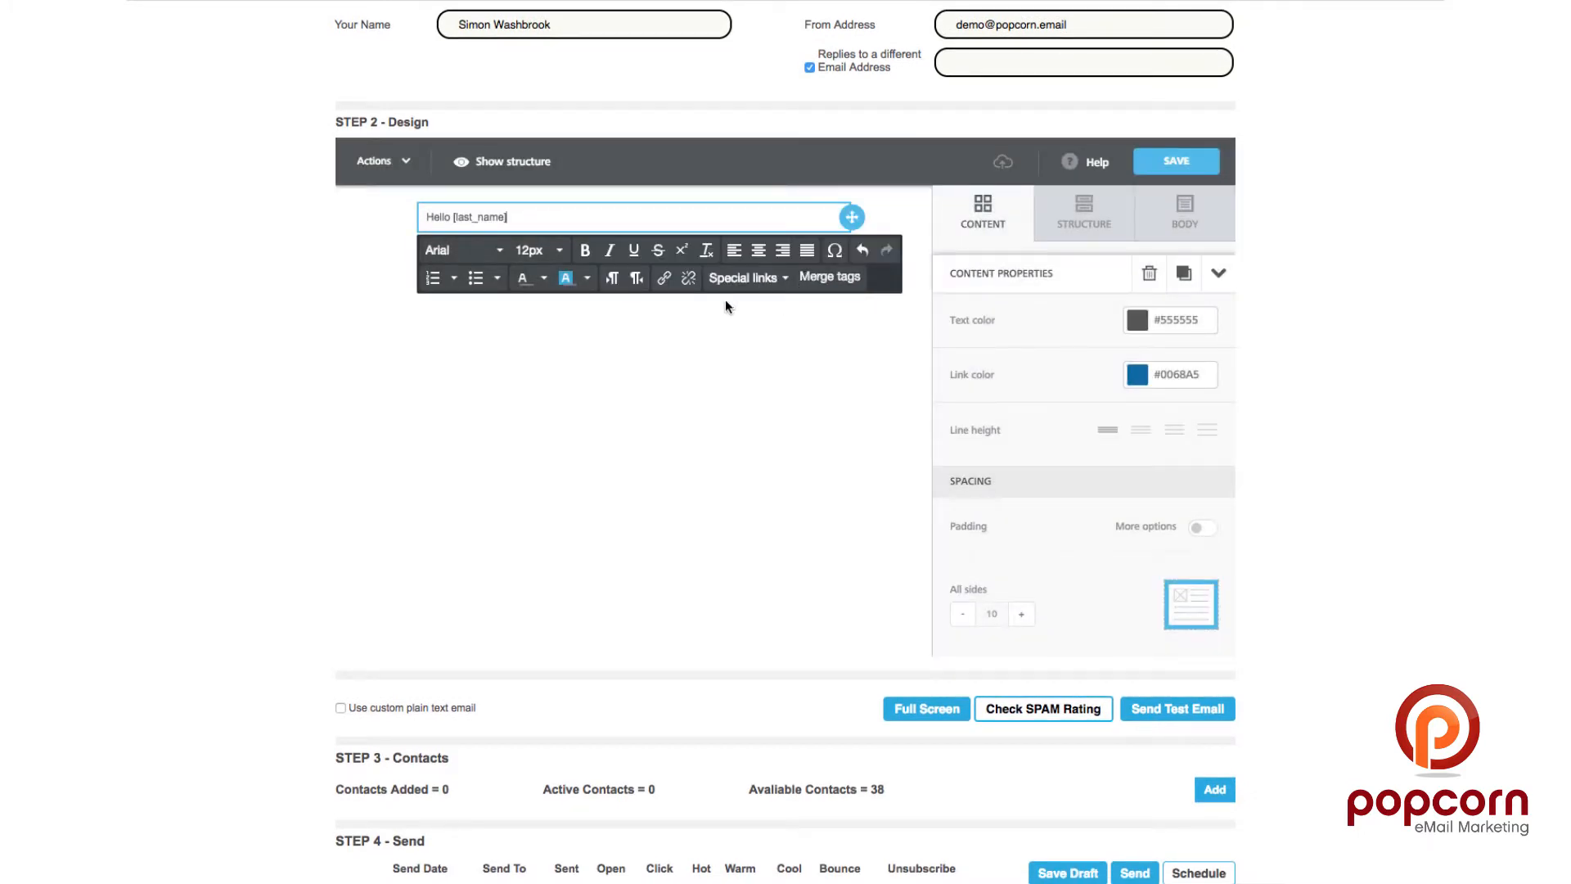
click(767, 380)
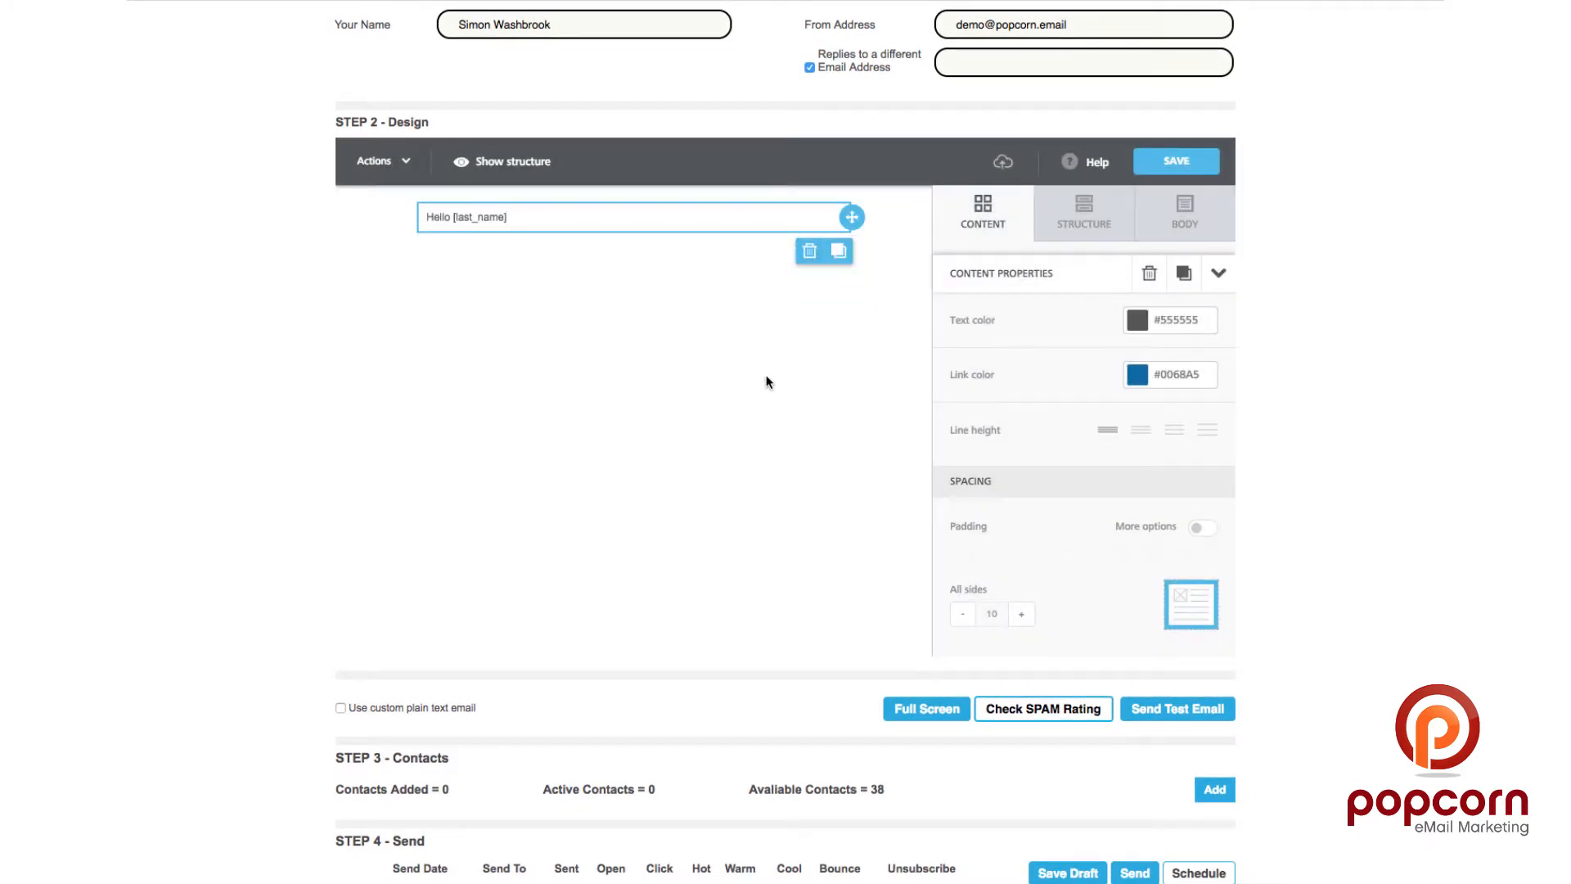
Step: Add an image block below the greeting and open its file manager
click(976, 231)
drag(1082, 294, 503, 233)
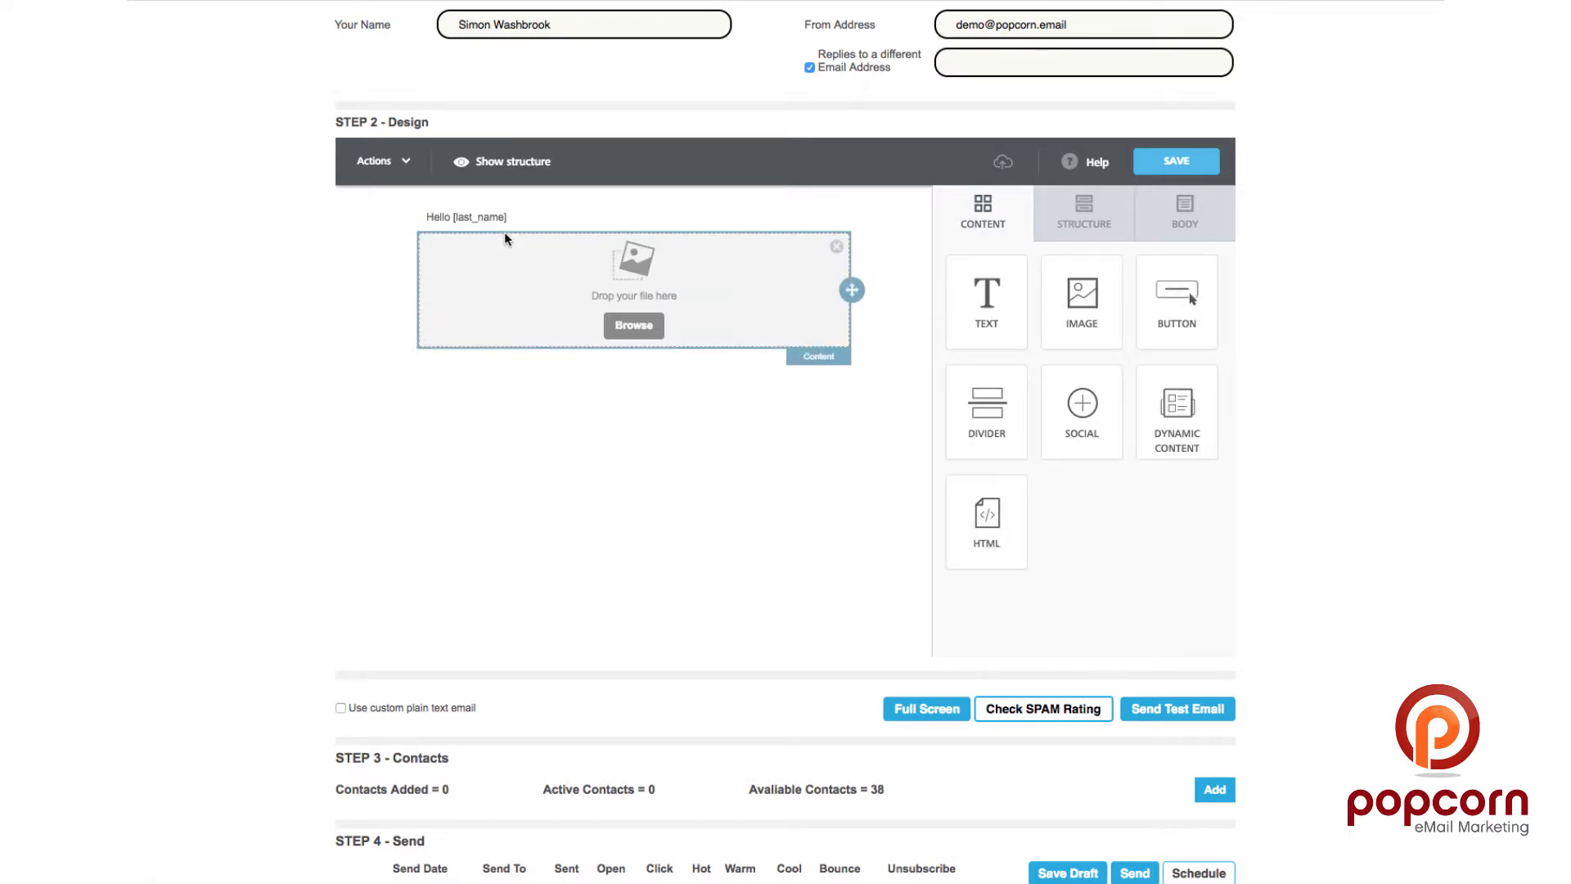
click(645, 333)
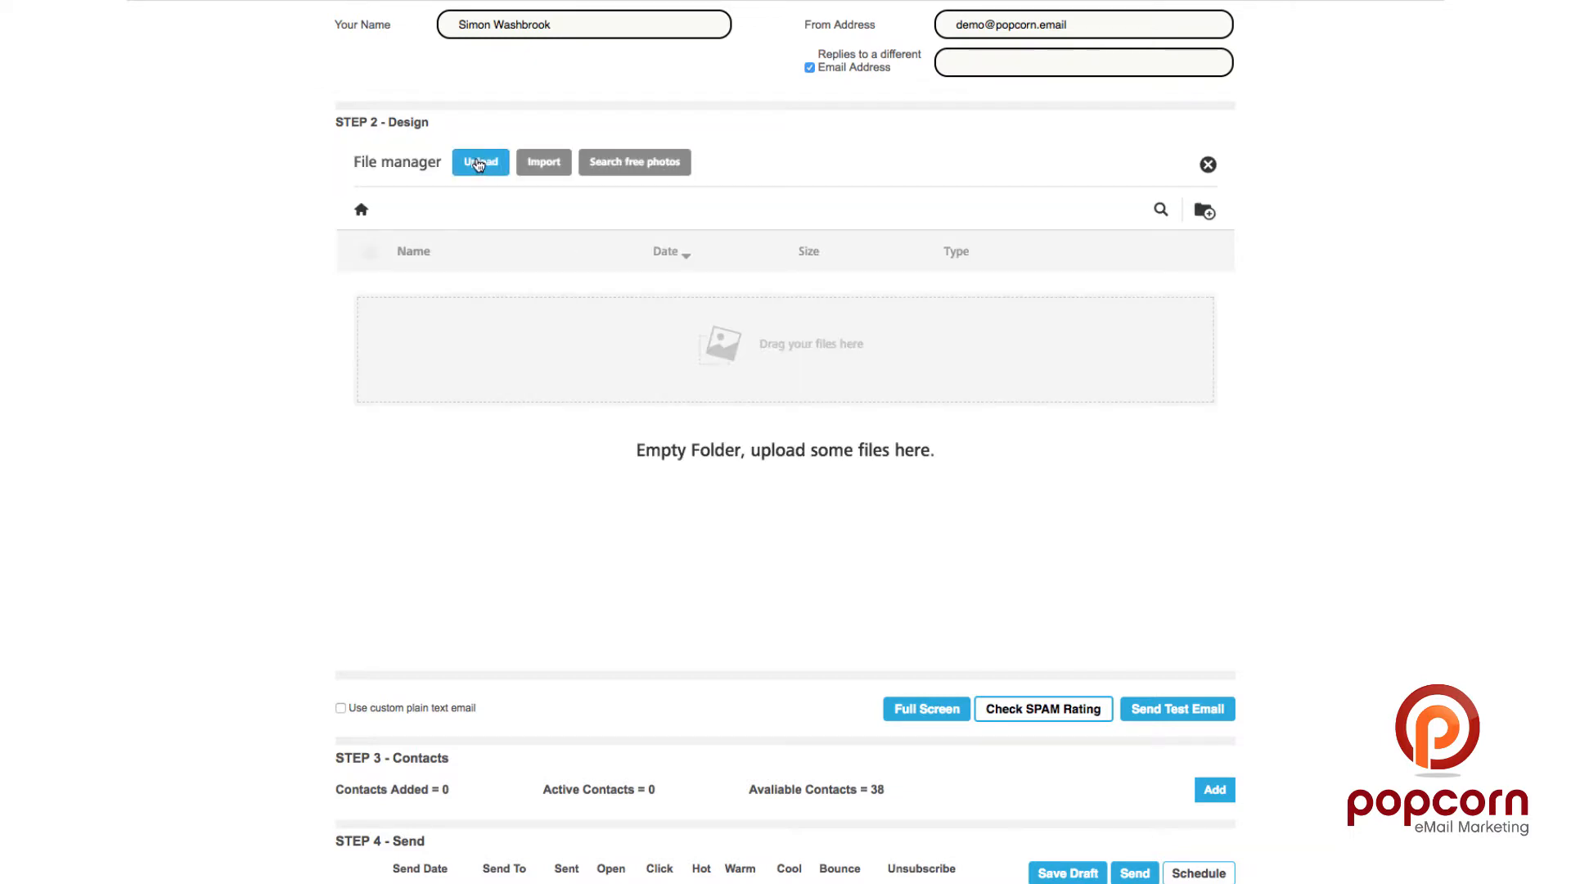
Step: Upload the F2.png picture, then add a new file-manager folder called Test
click(483, 164)
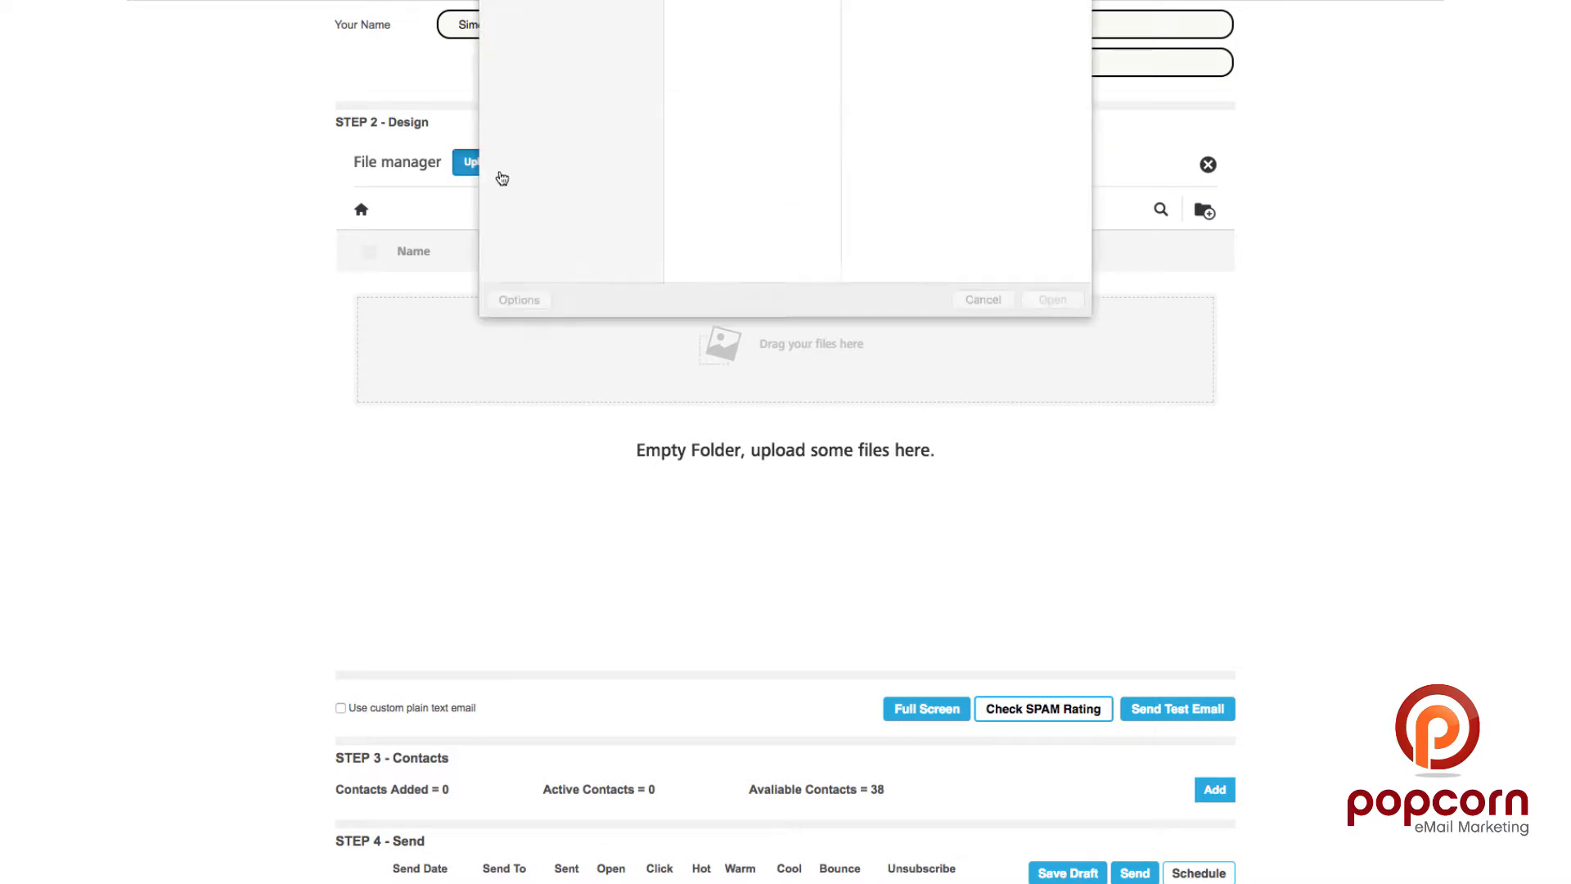
double_click(702, 10)
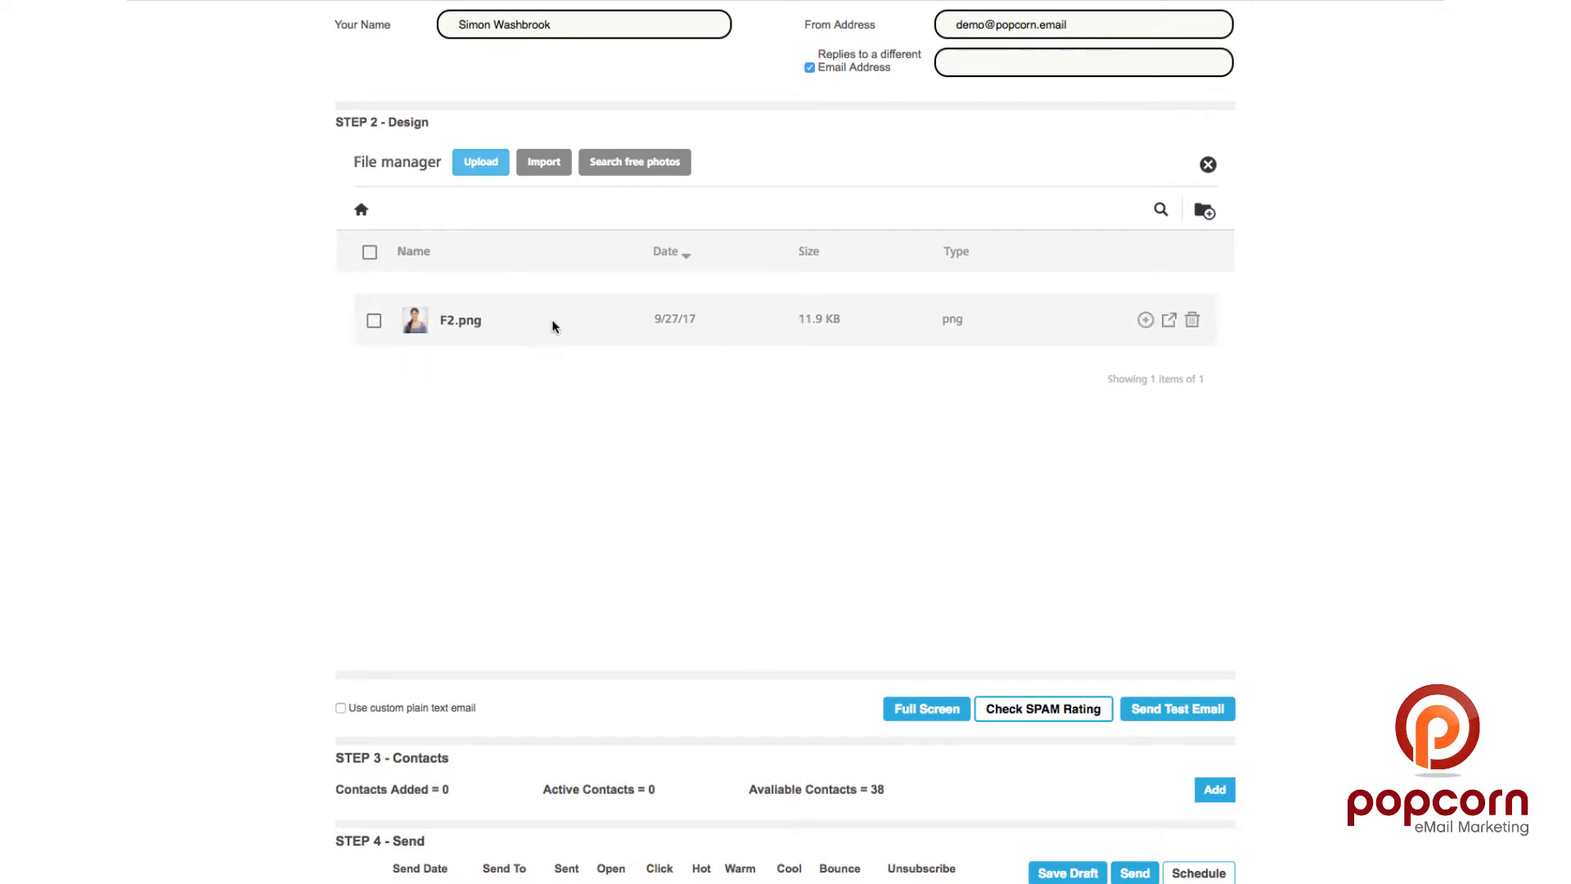
click(1200, 212)
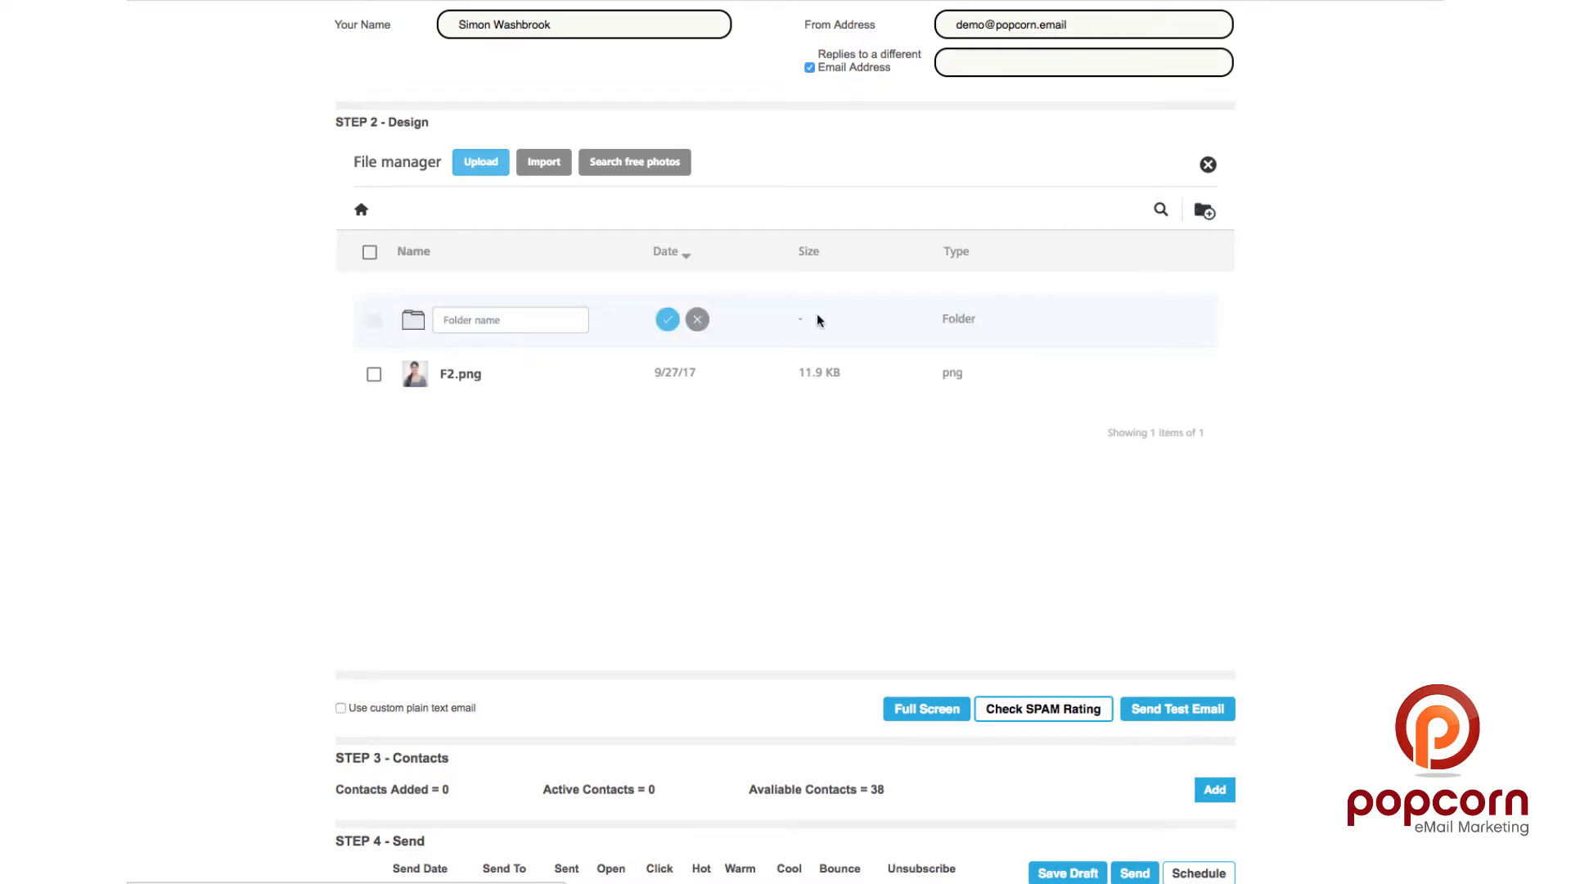
text(Test)
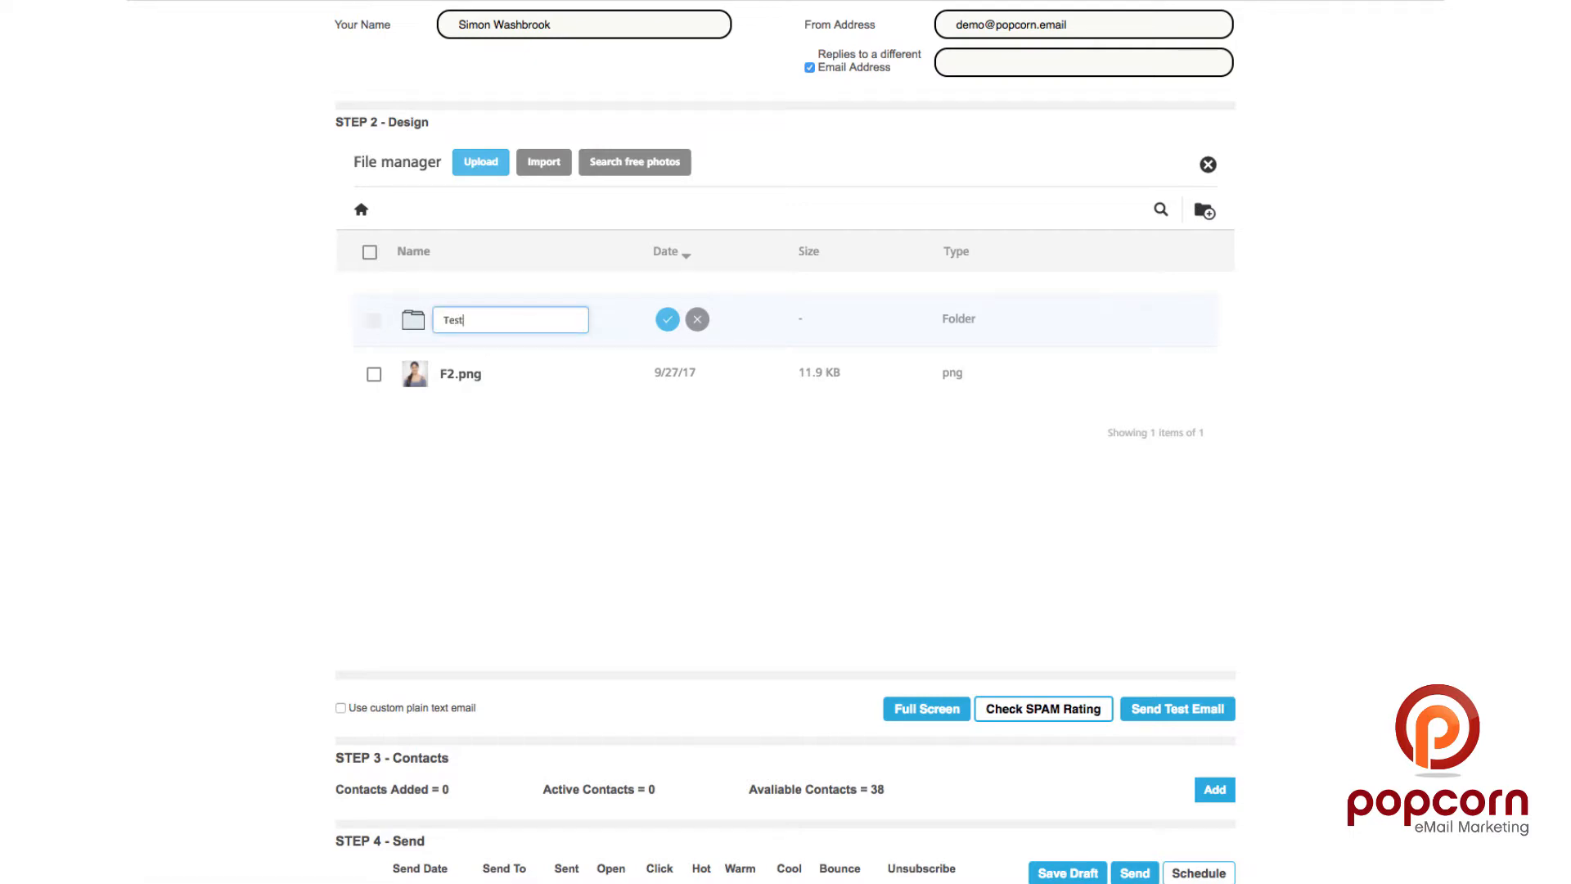
click(667, 319)
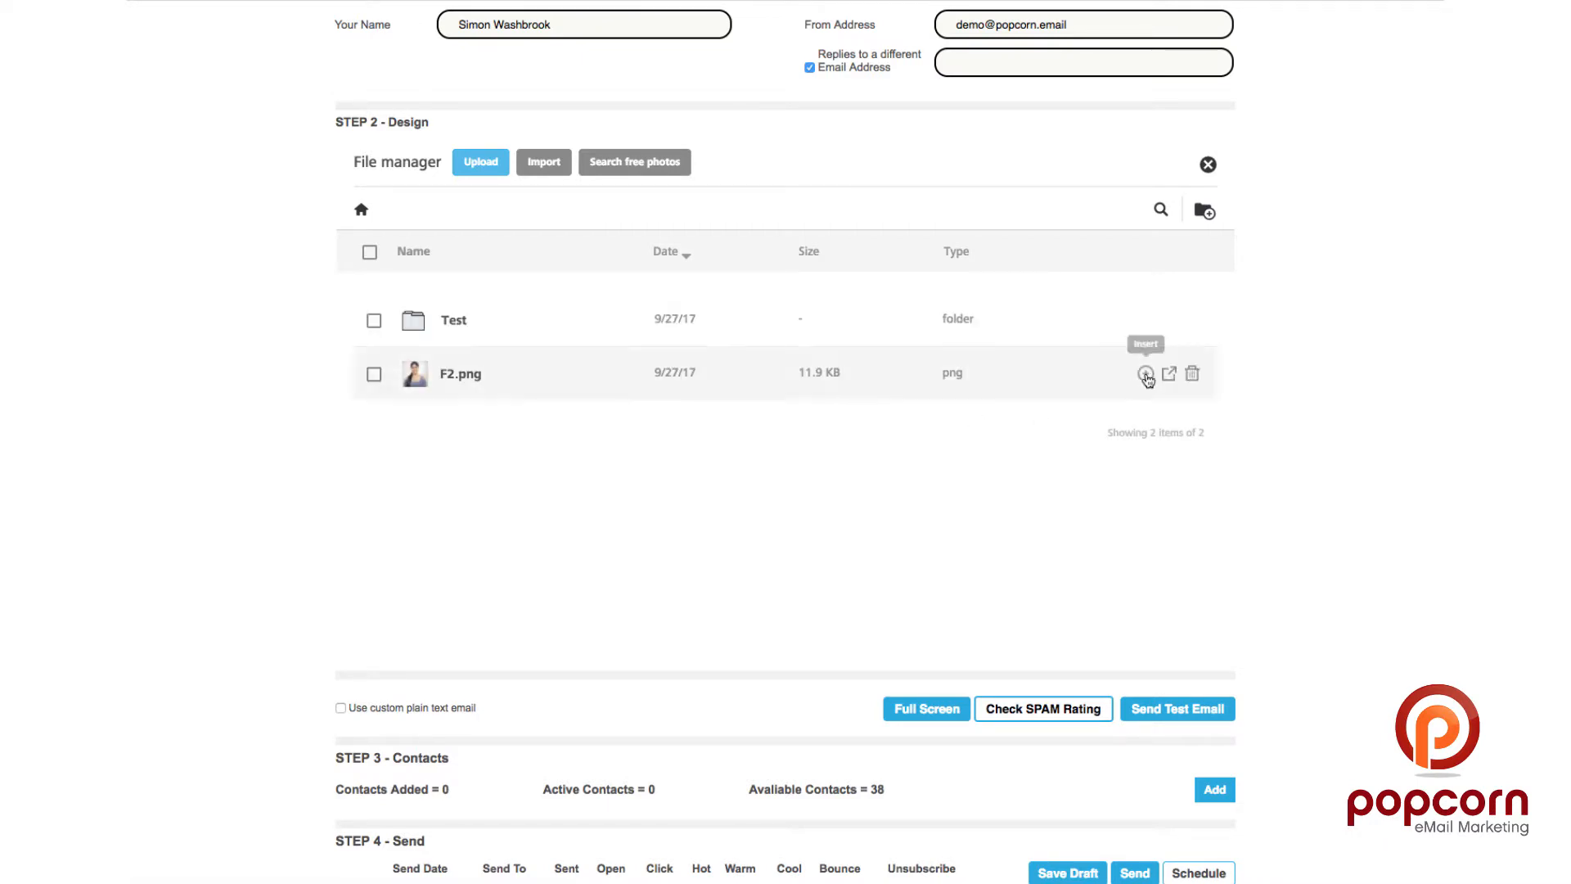
Step: Insert F2.png into the image block, save it in the Photo Editor, and close the editor
click(1147, 374)
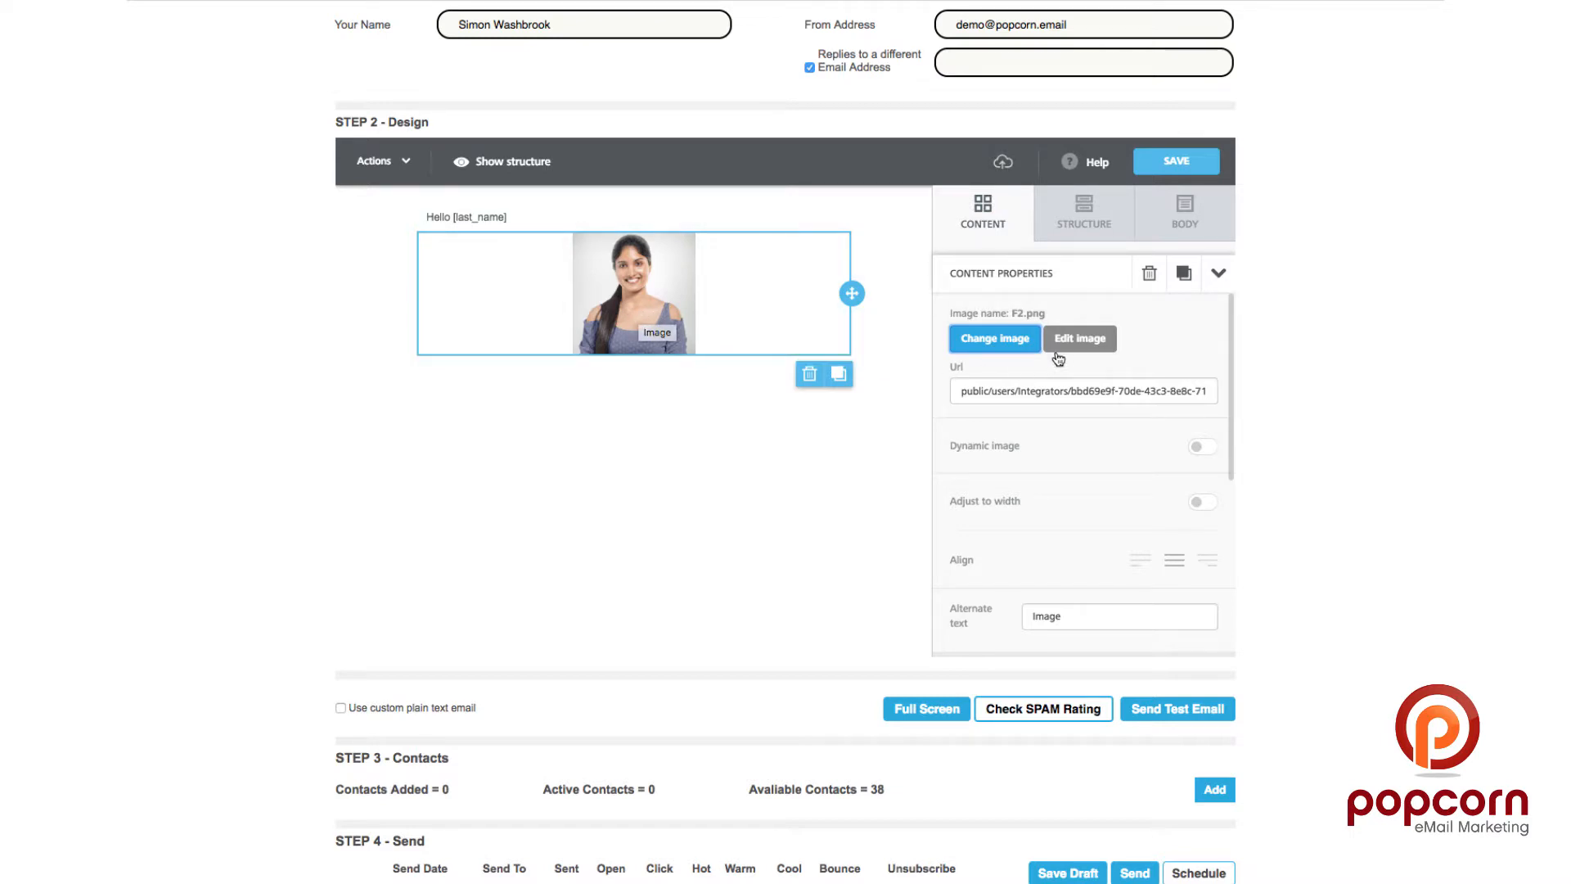
click(1080, 338)
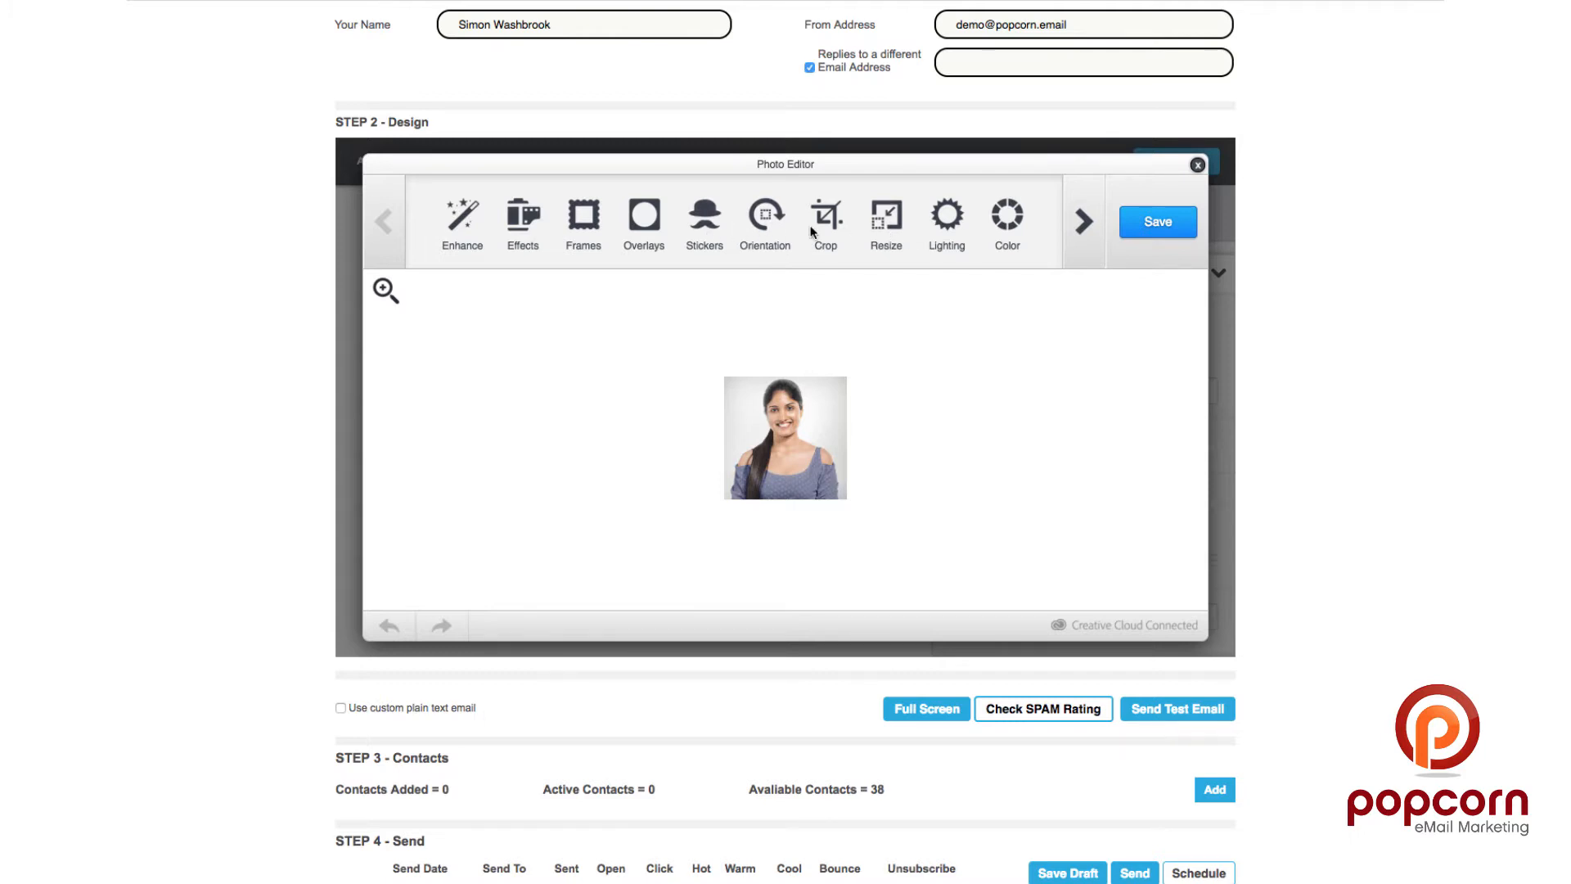
click(1162, 222)
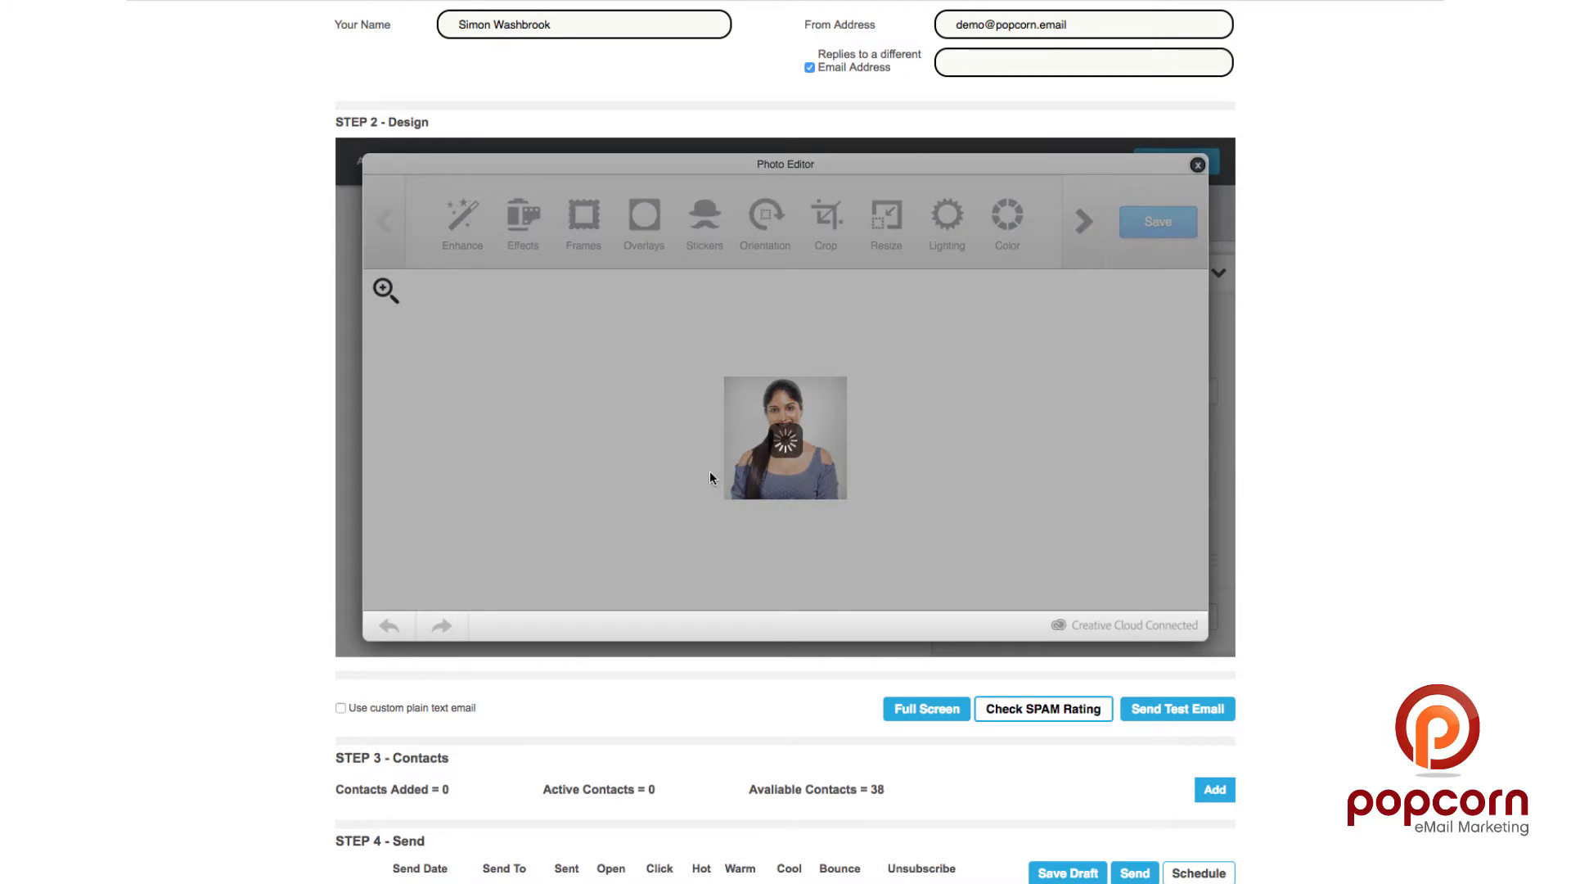
click(1197, 164)
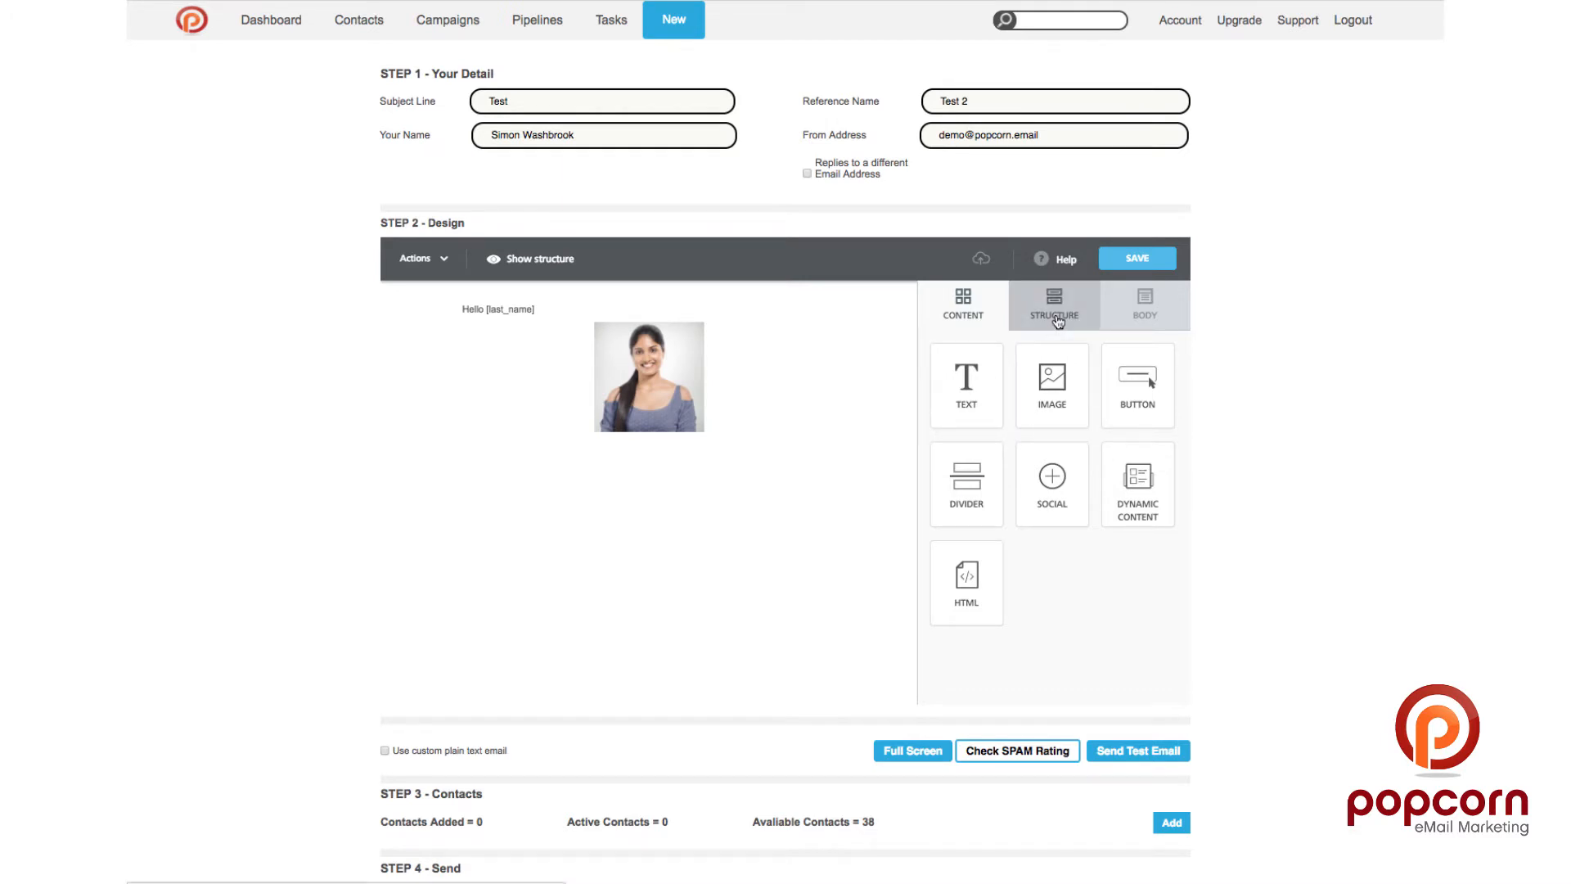
Step: Add a two-column row, put the photo right and greeting left, and delete the empty top row
click(1042, 316)
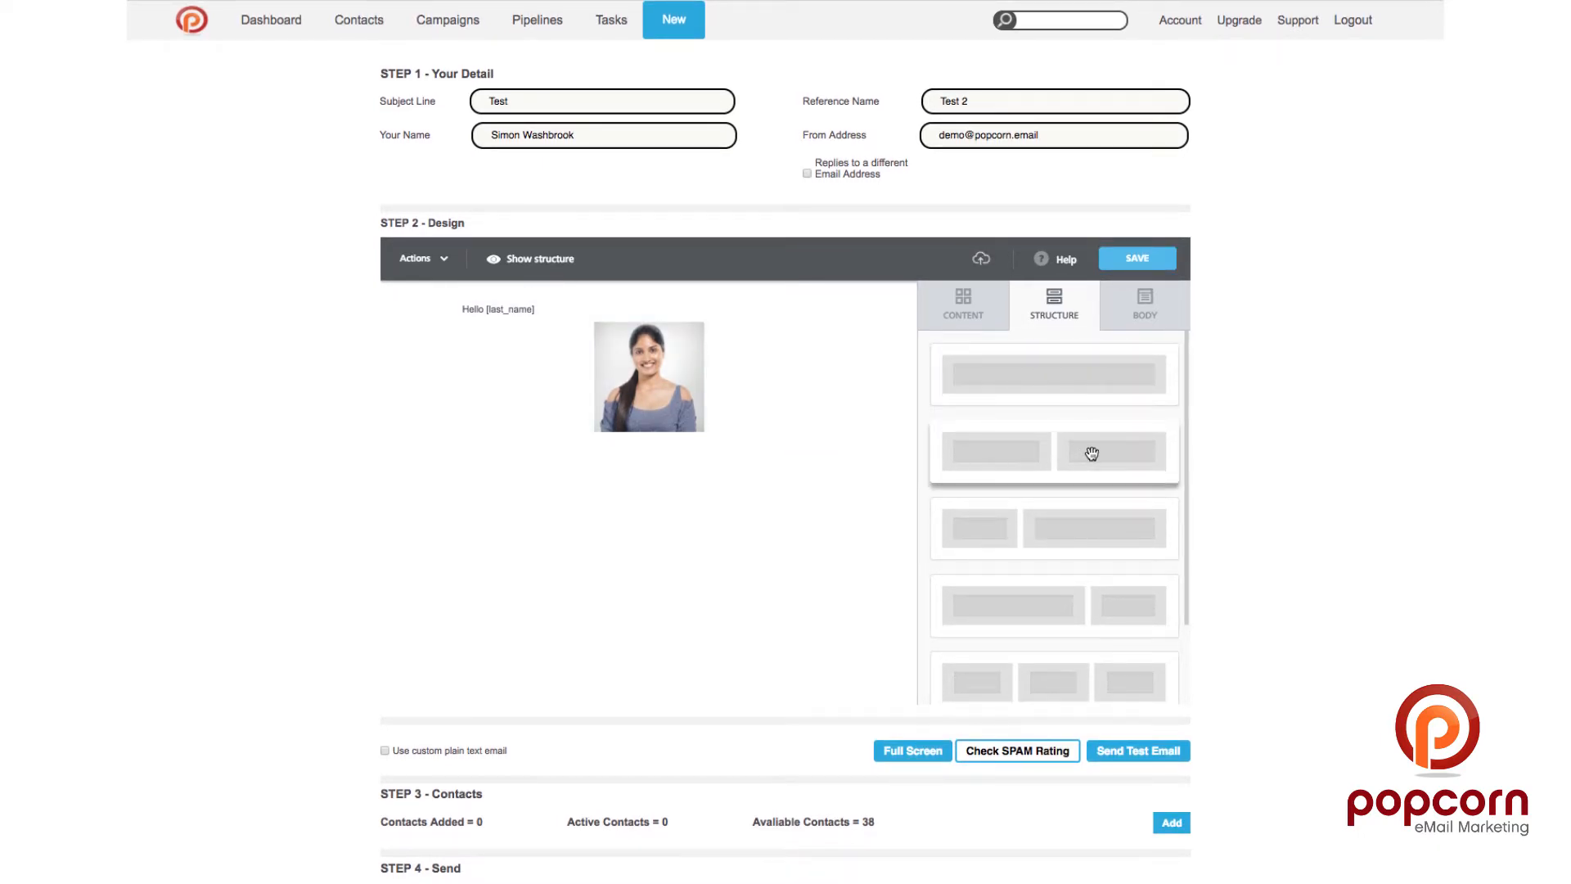
drag(1091, 454, 621, 427)
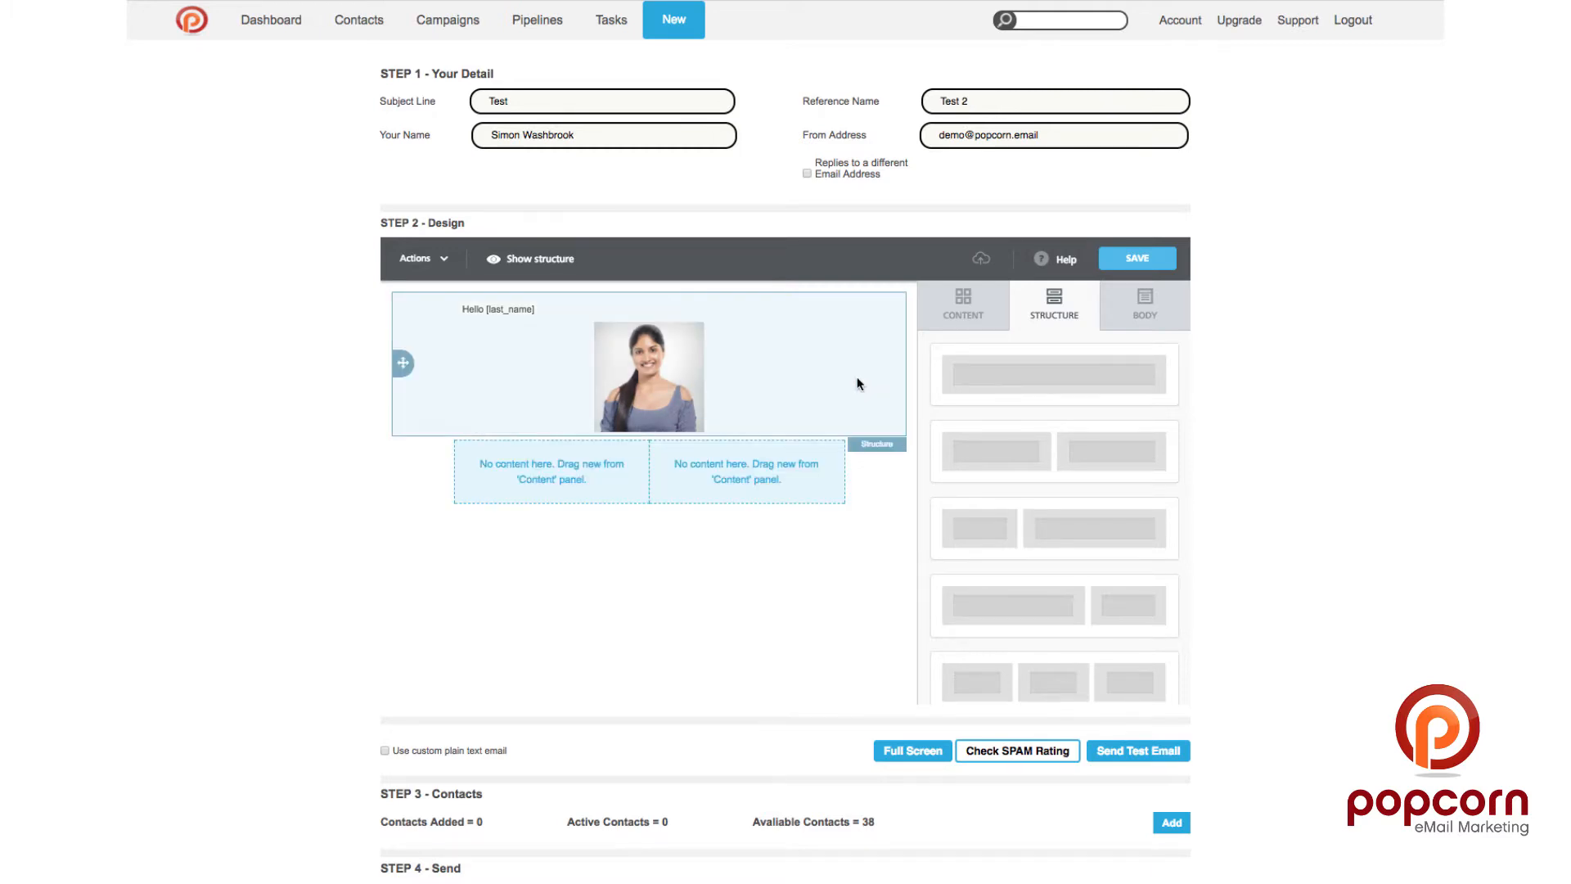
drag(845, 376, 806, 471)
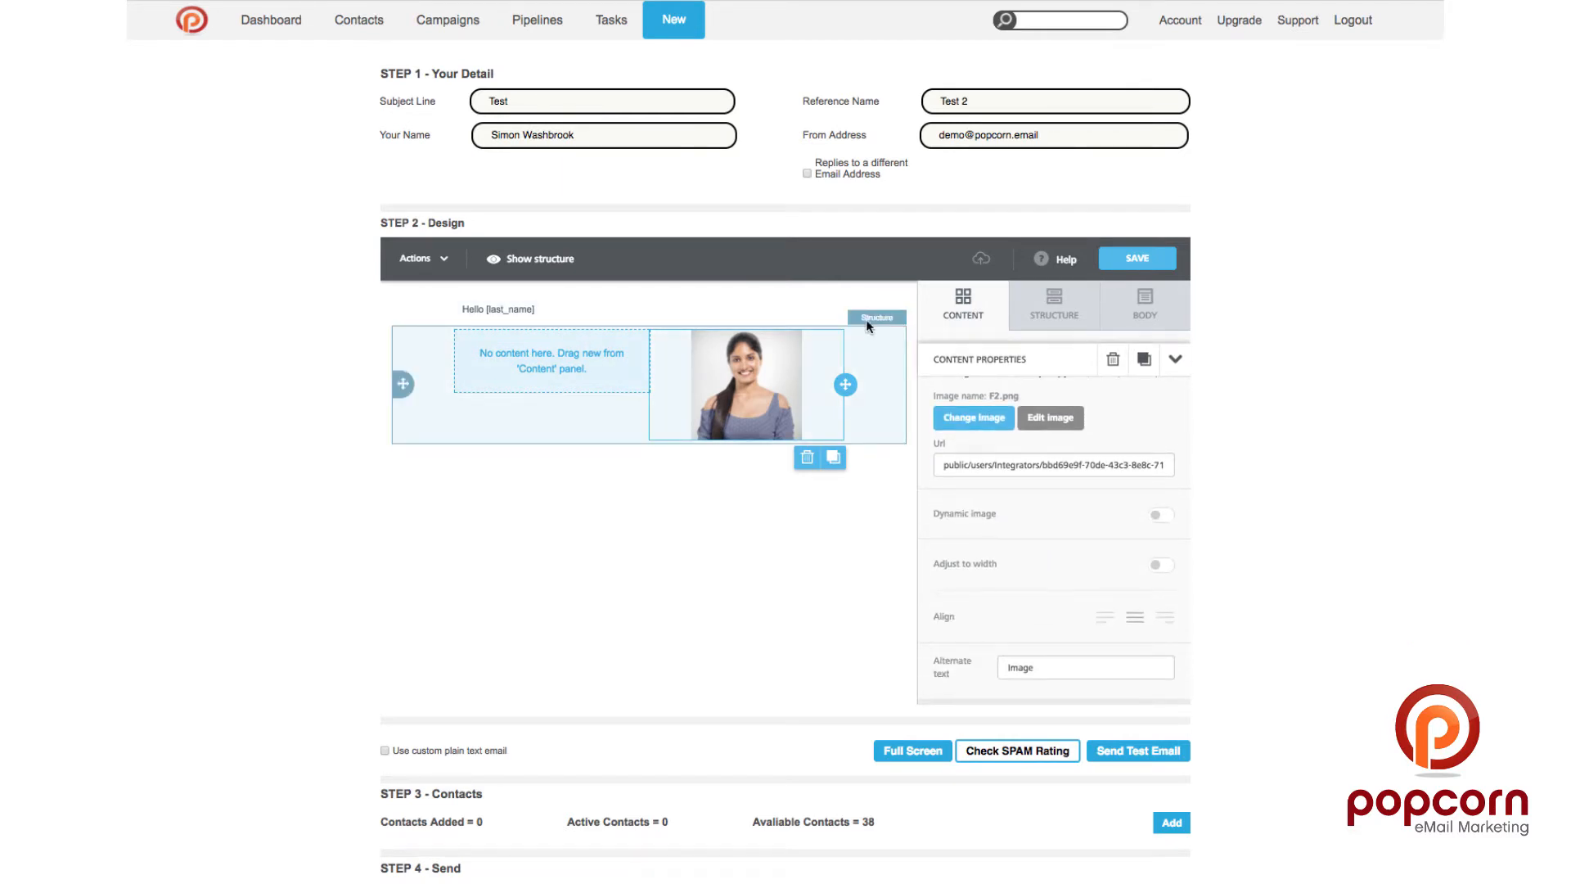
drag(842, 308, 571, 345)
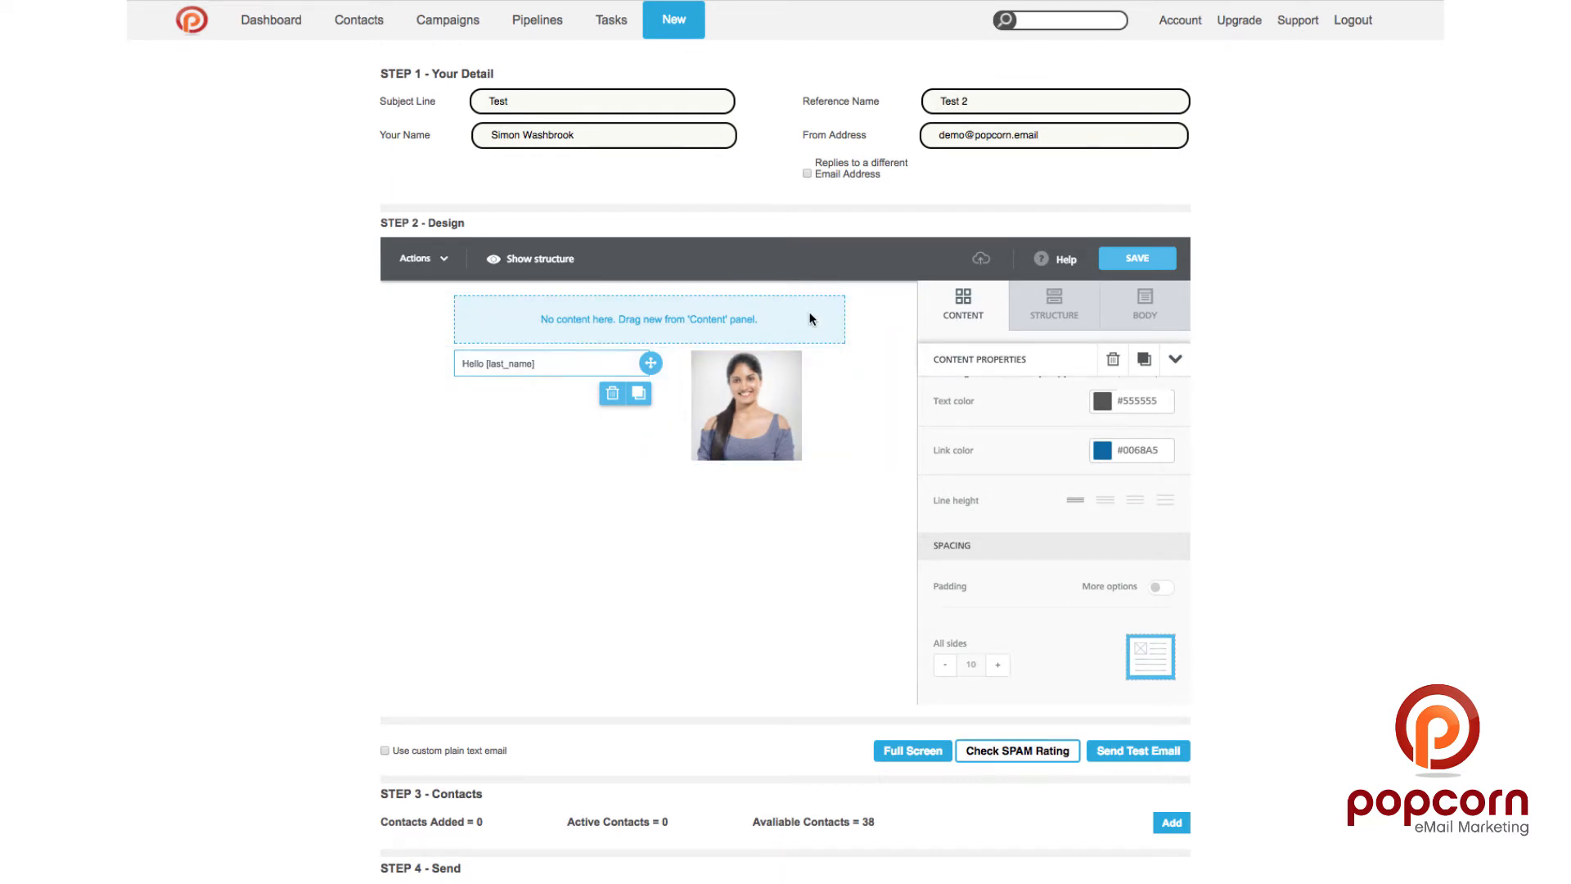
click(872, 310)
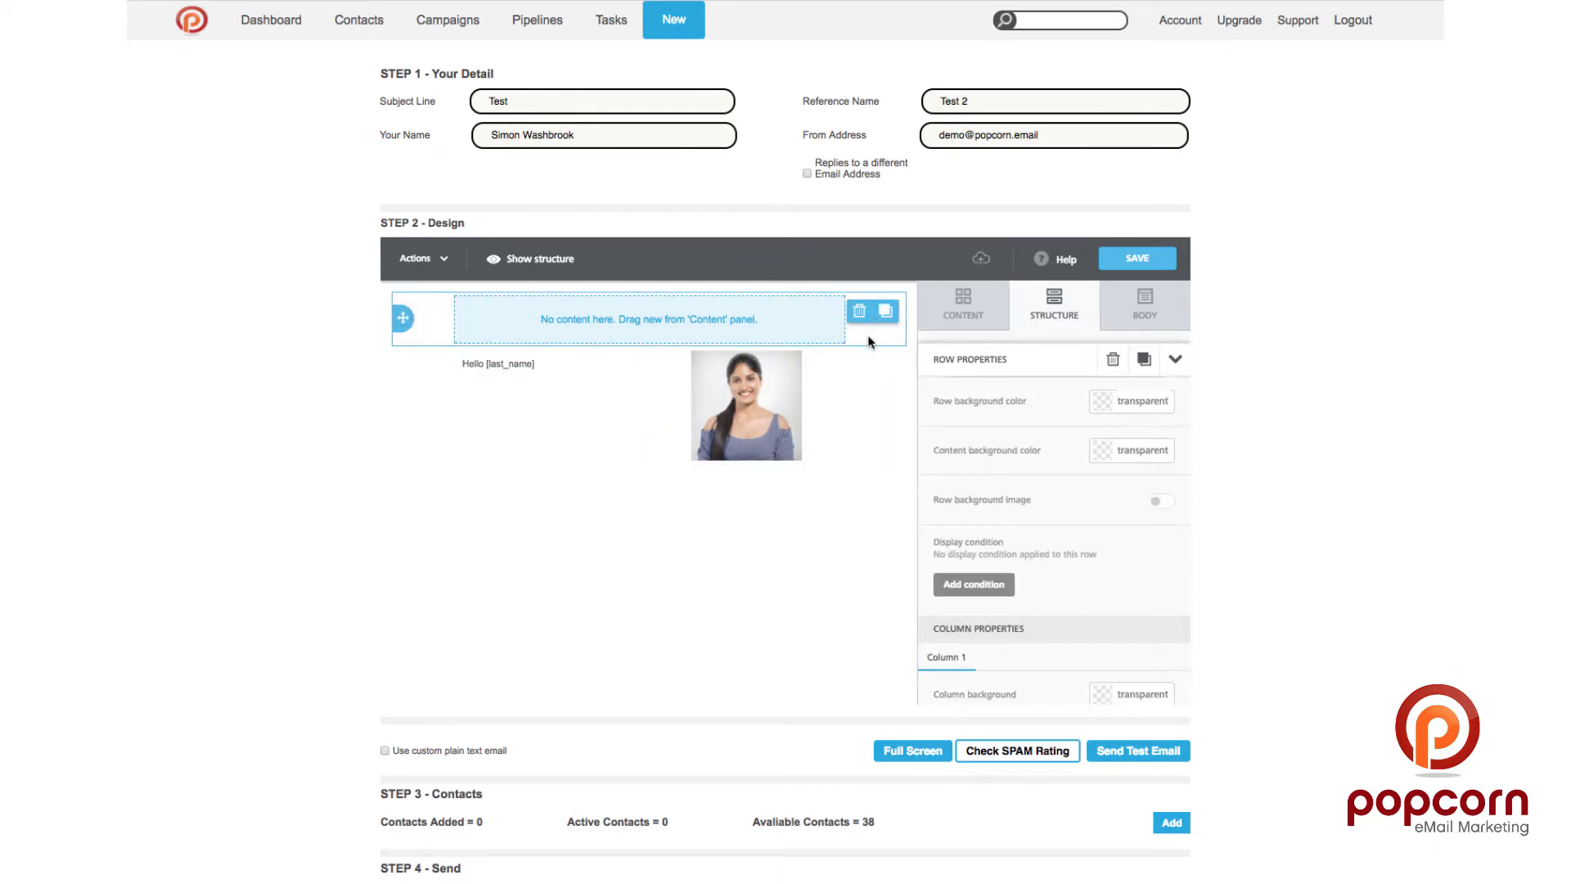
click(859, 315)
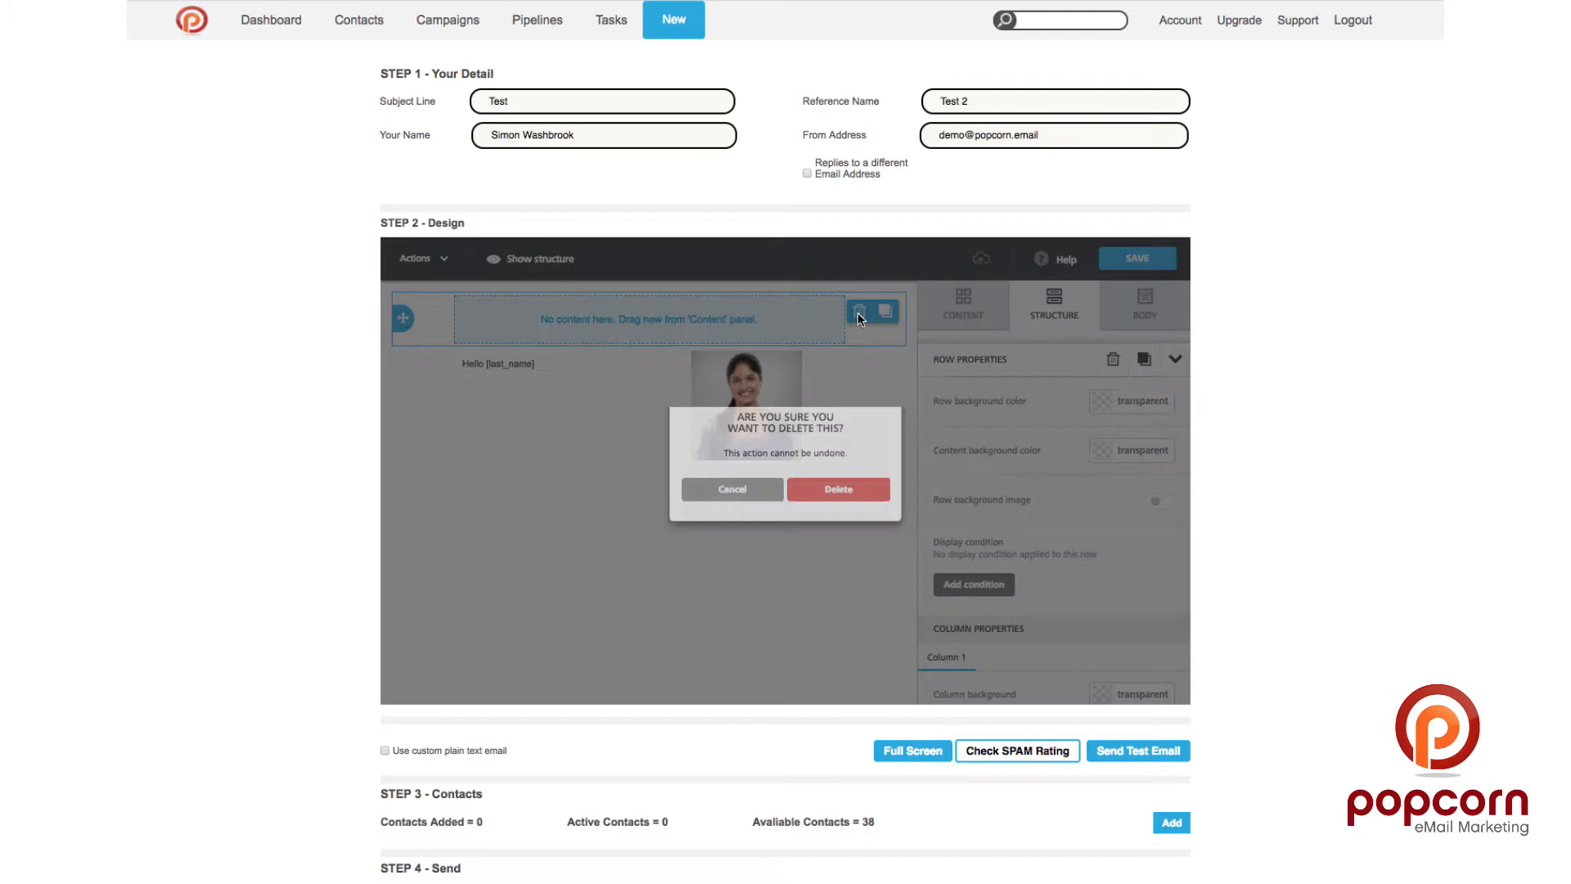
click(835, 493)
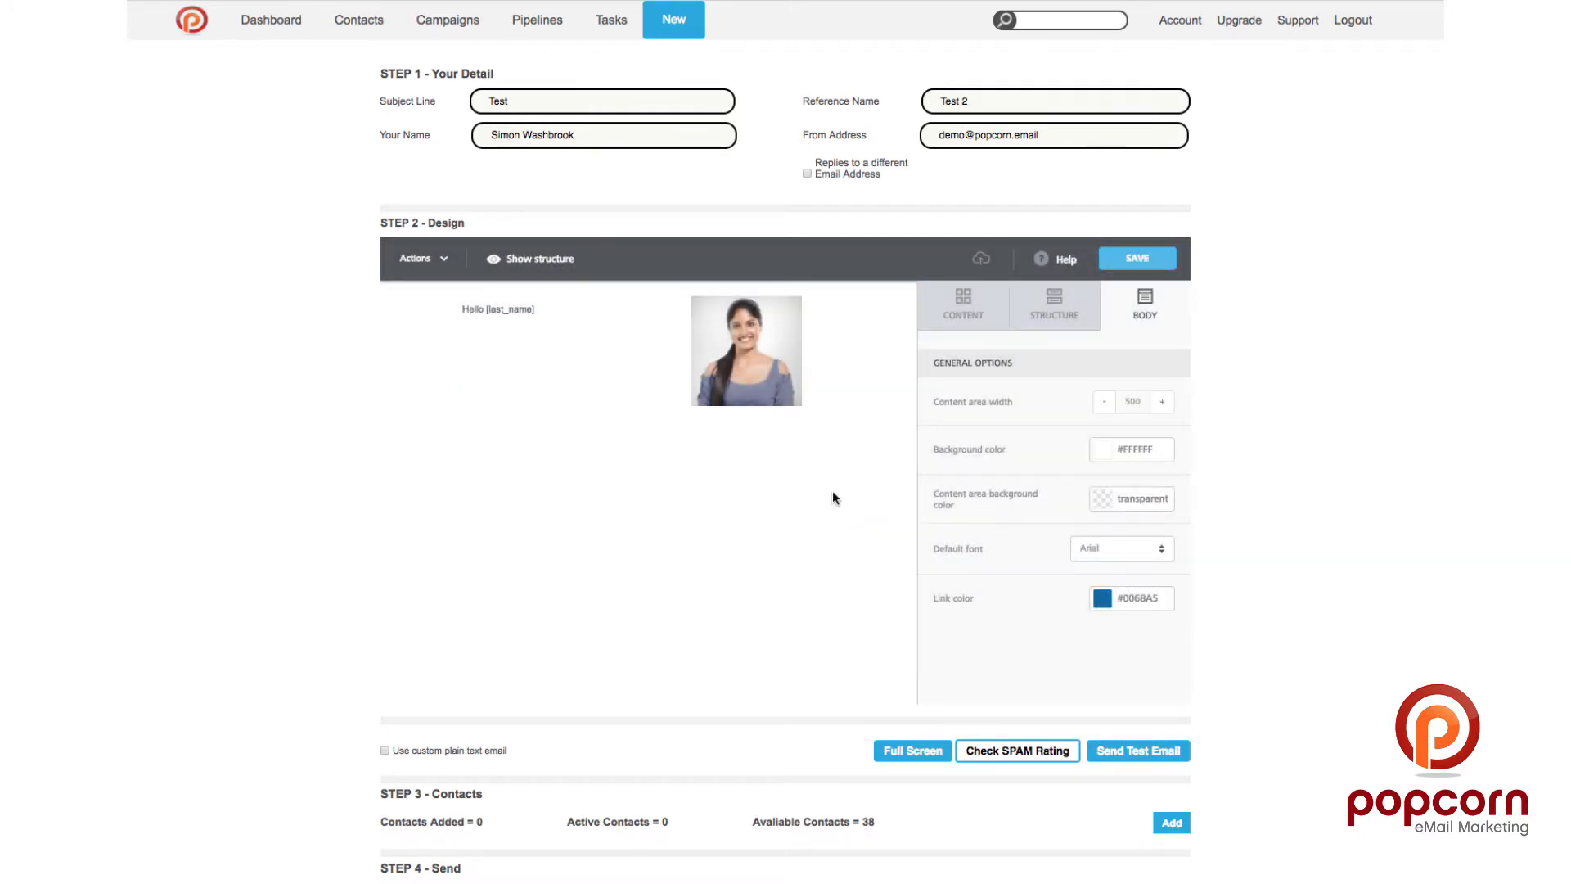
Step: Set the two-column row's background colour to dark grey #555555
click(873, 350)
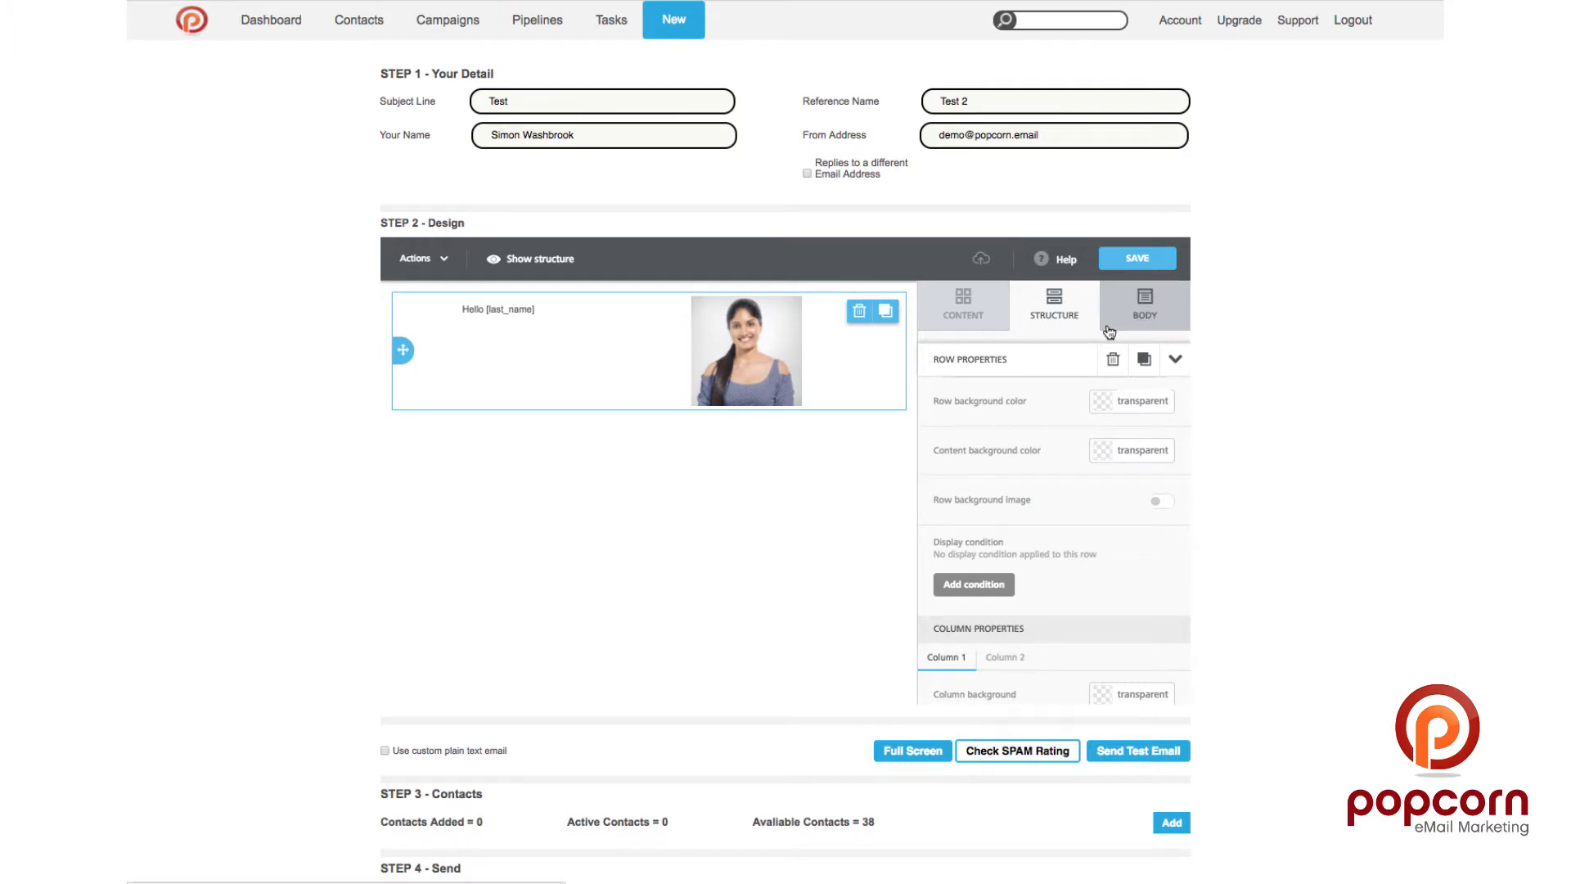
click(1102, 401)
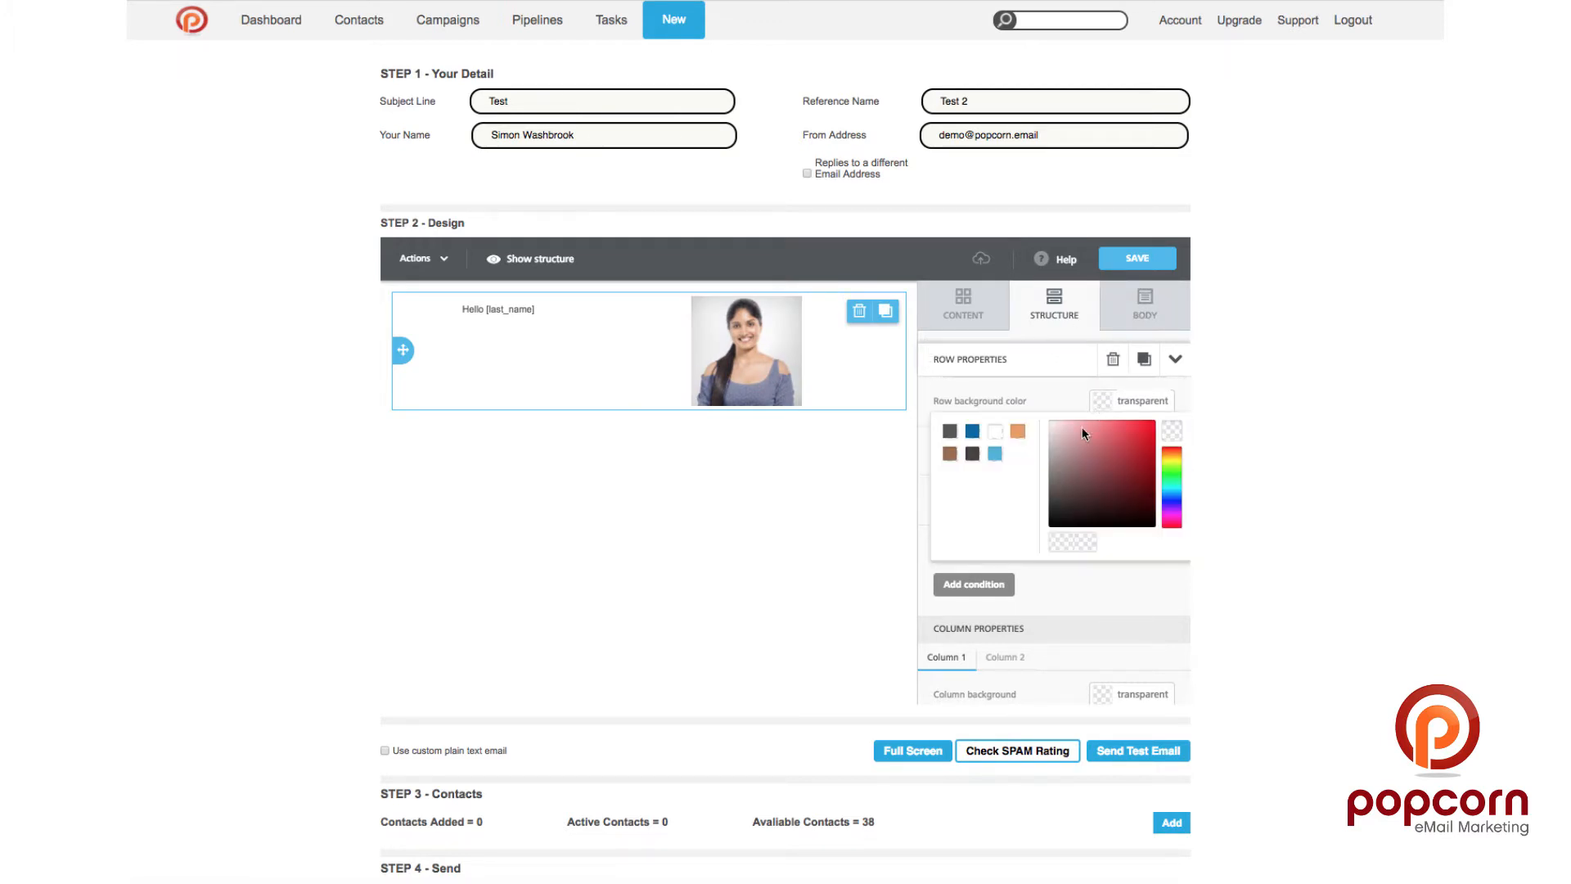
click(949, 432)
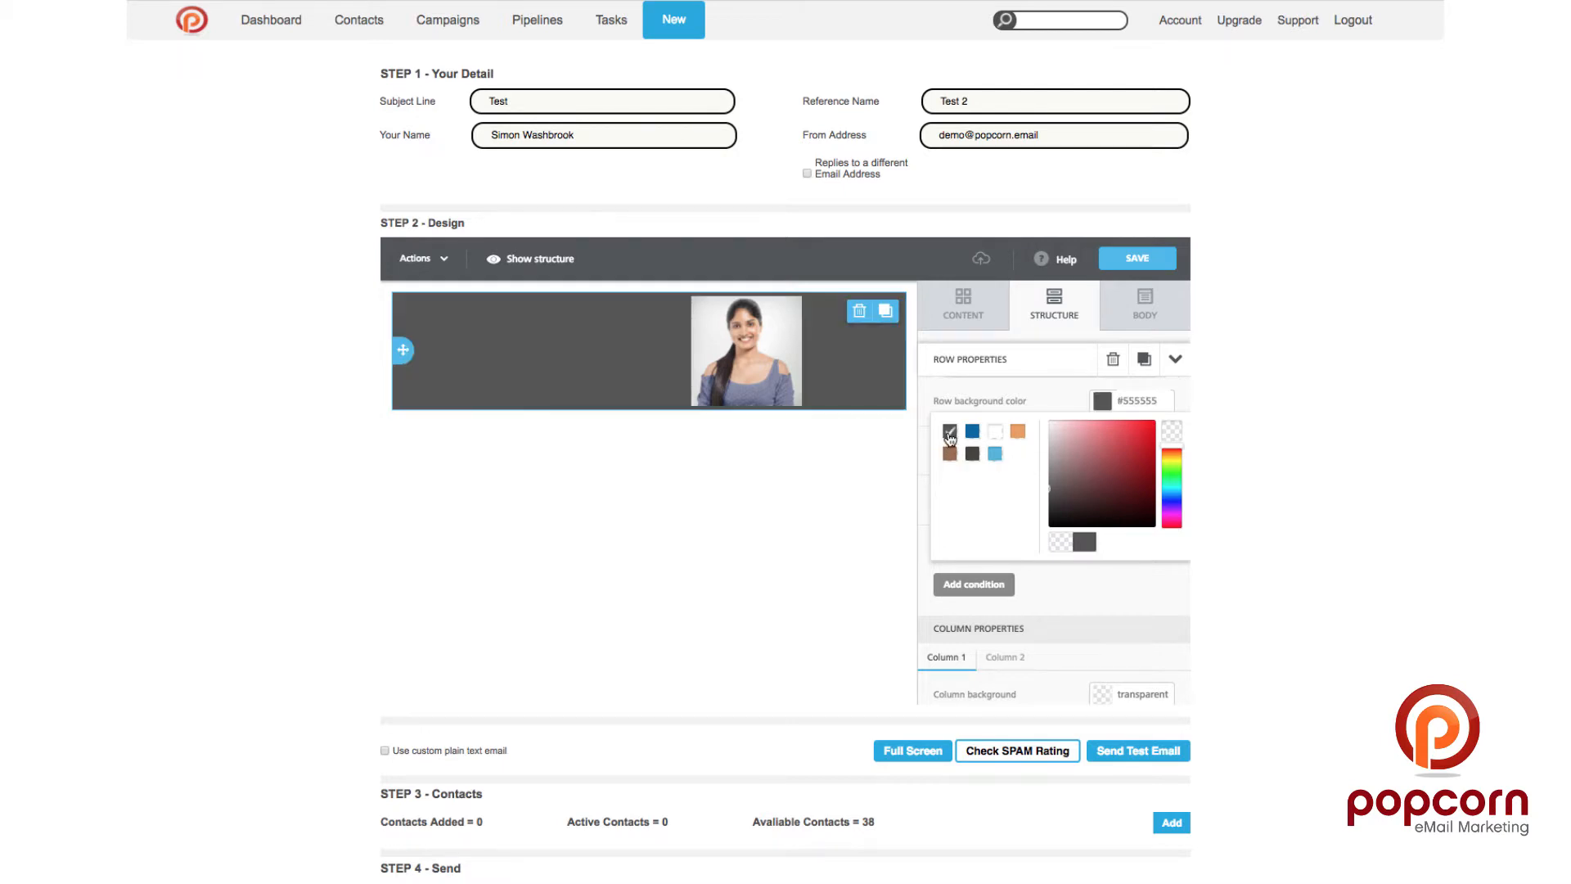
click(1176, 358)
Step: Set the row's content background colour to white #FFFFFF
click(881, 373)
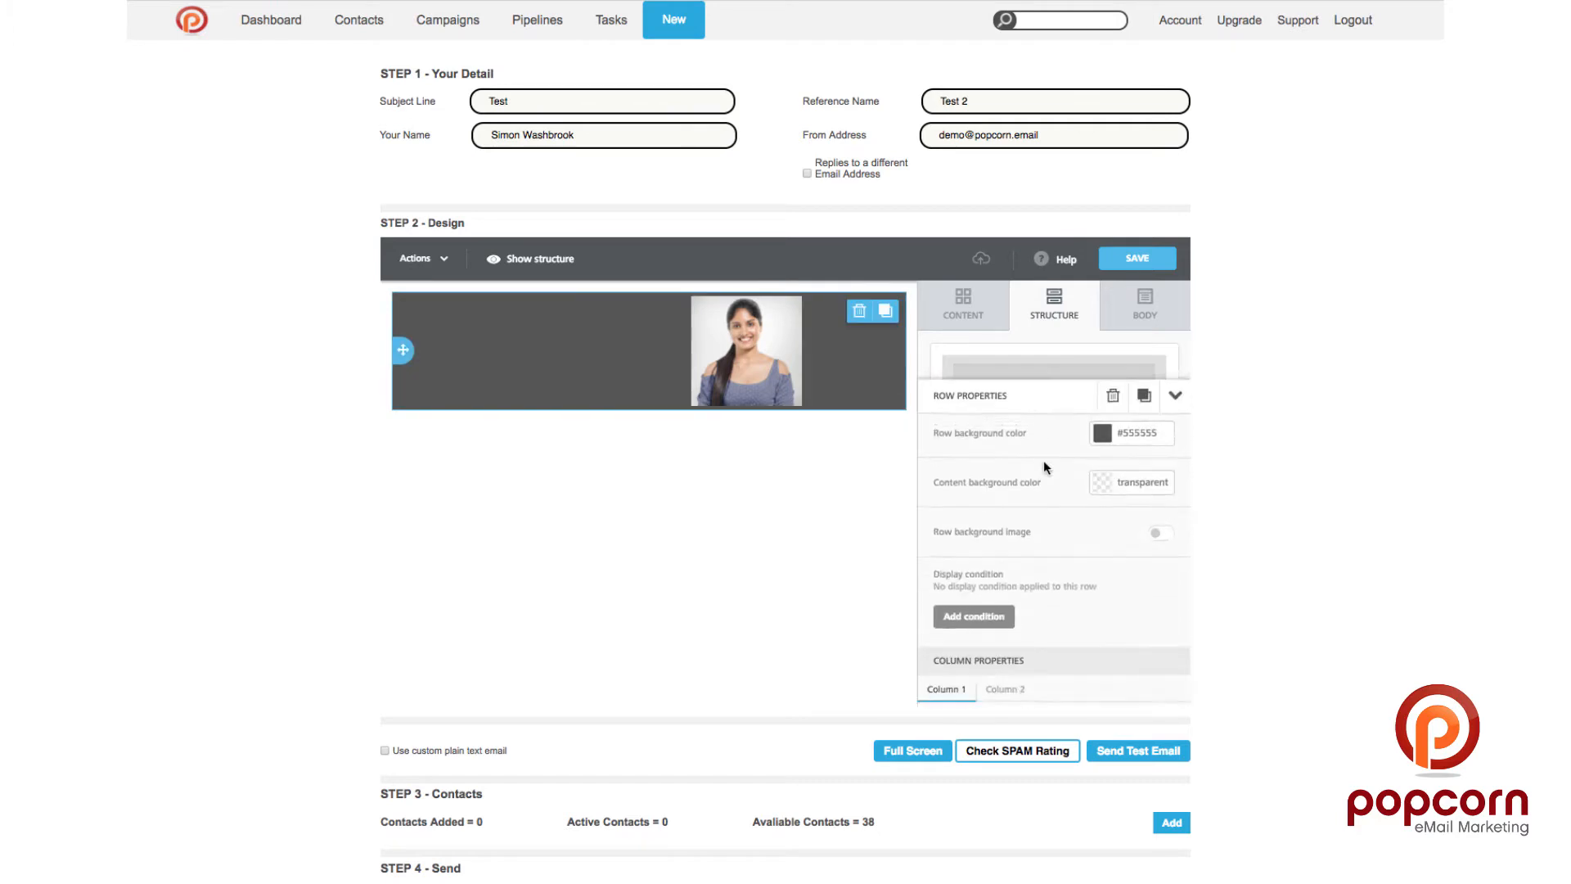
click(1101, 455)
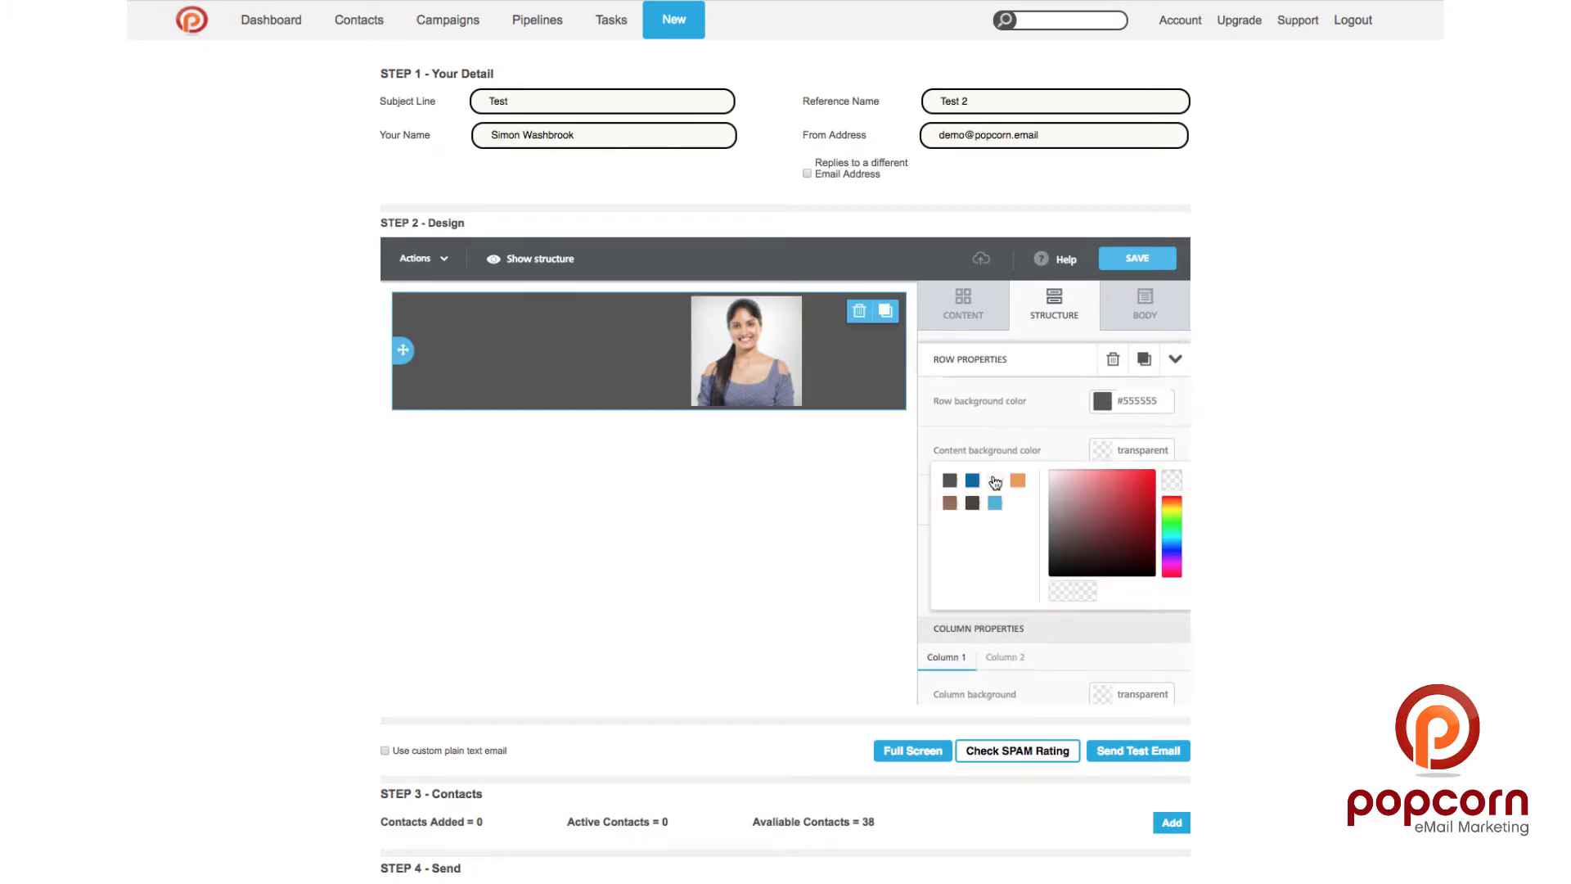
click(994, 481)
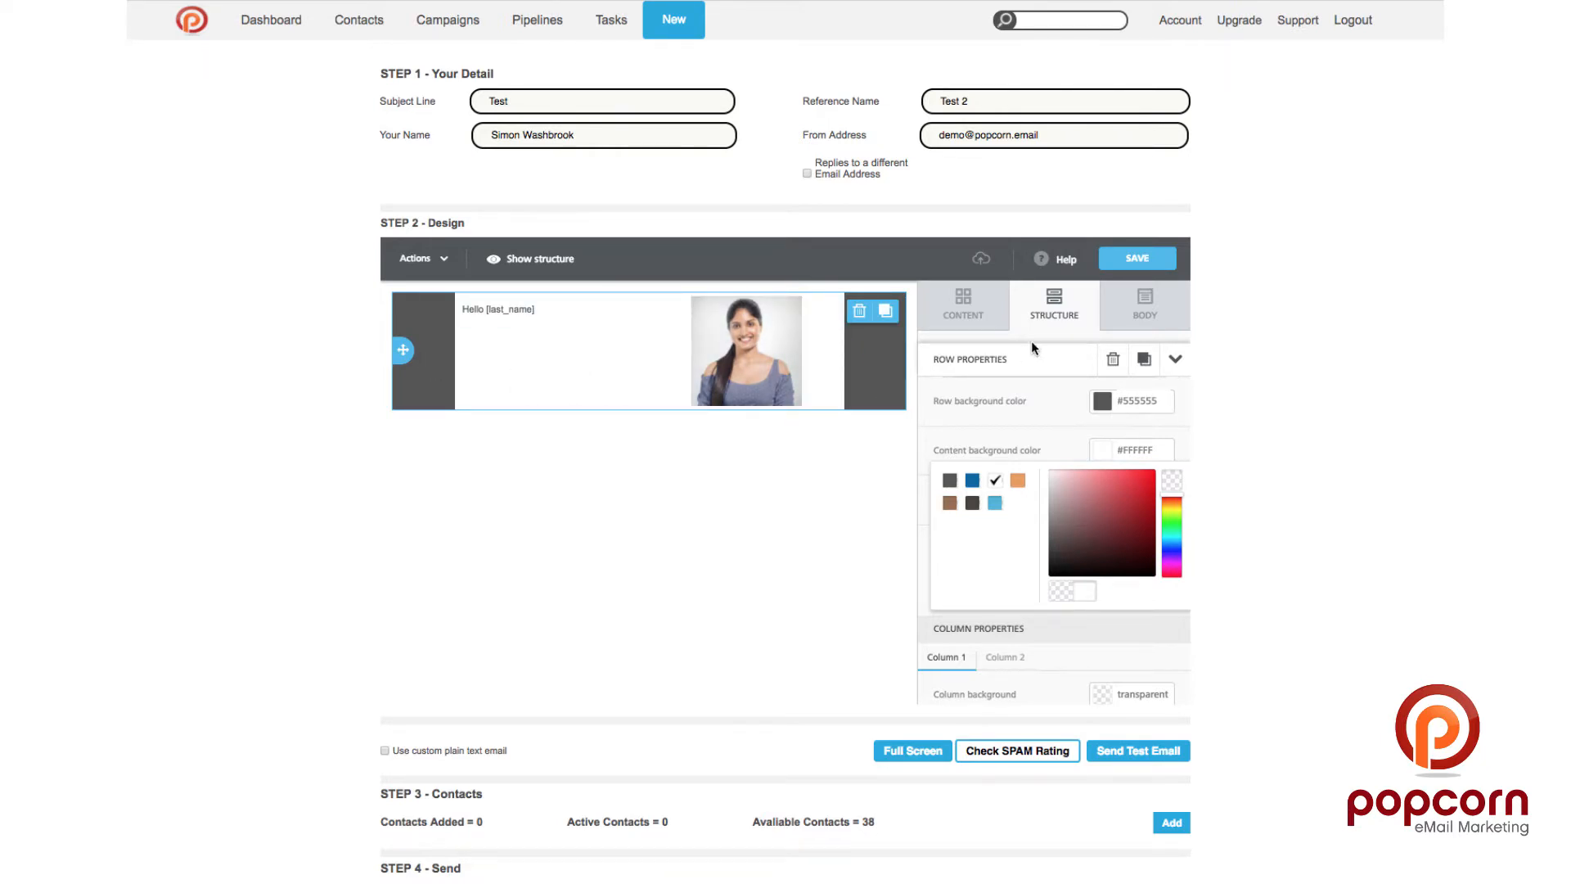
click(950, 331)
click(898, 379)
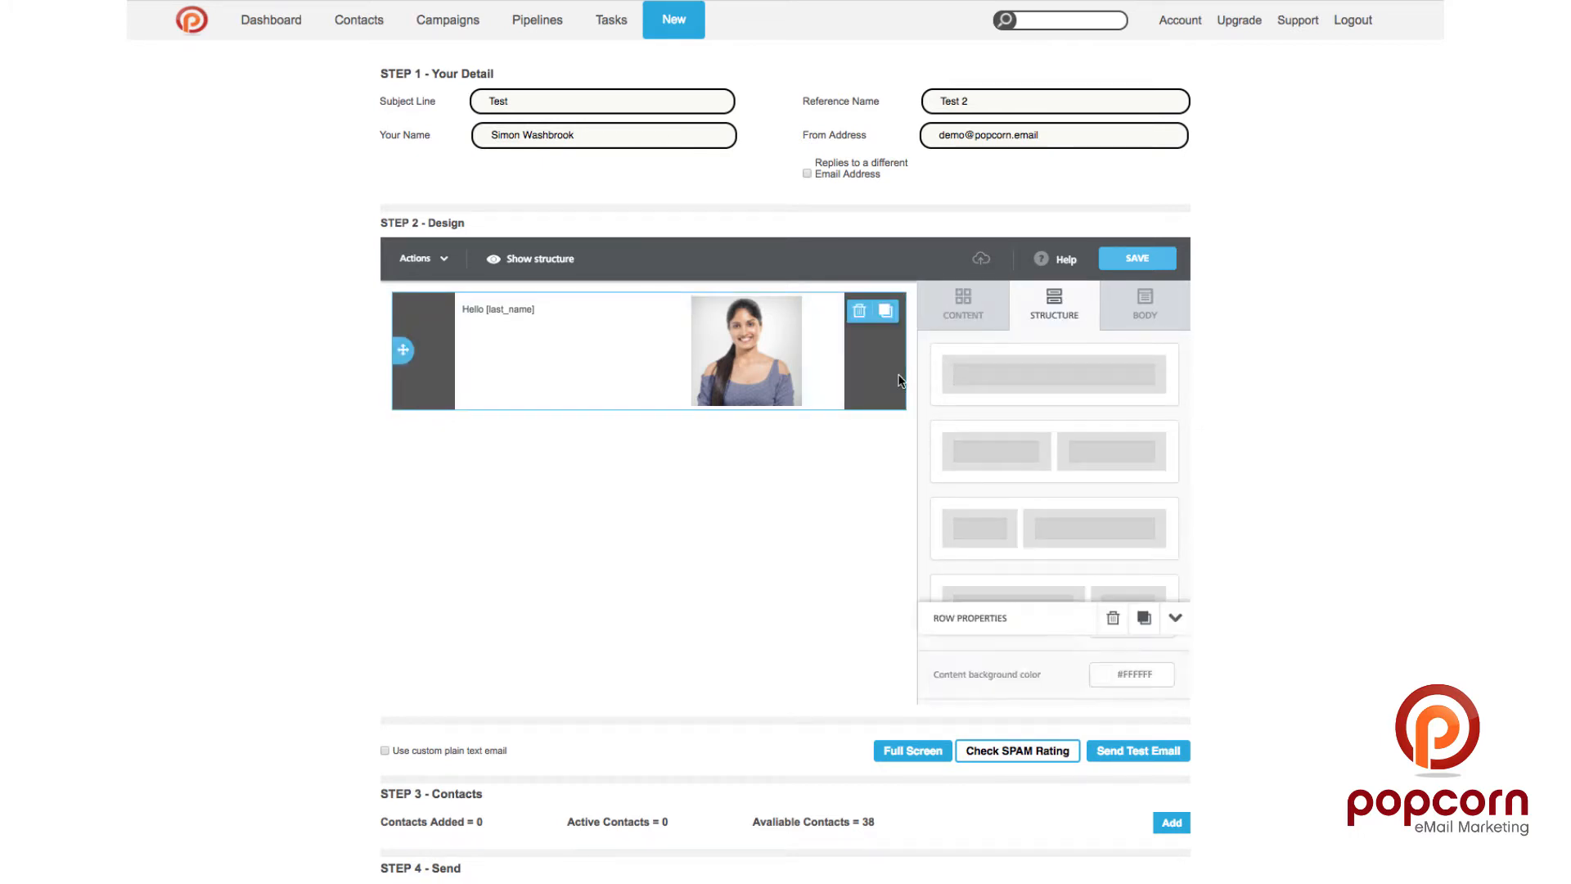
scroll(1106, 504, down, 3)
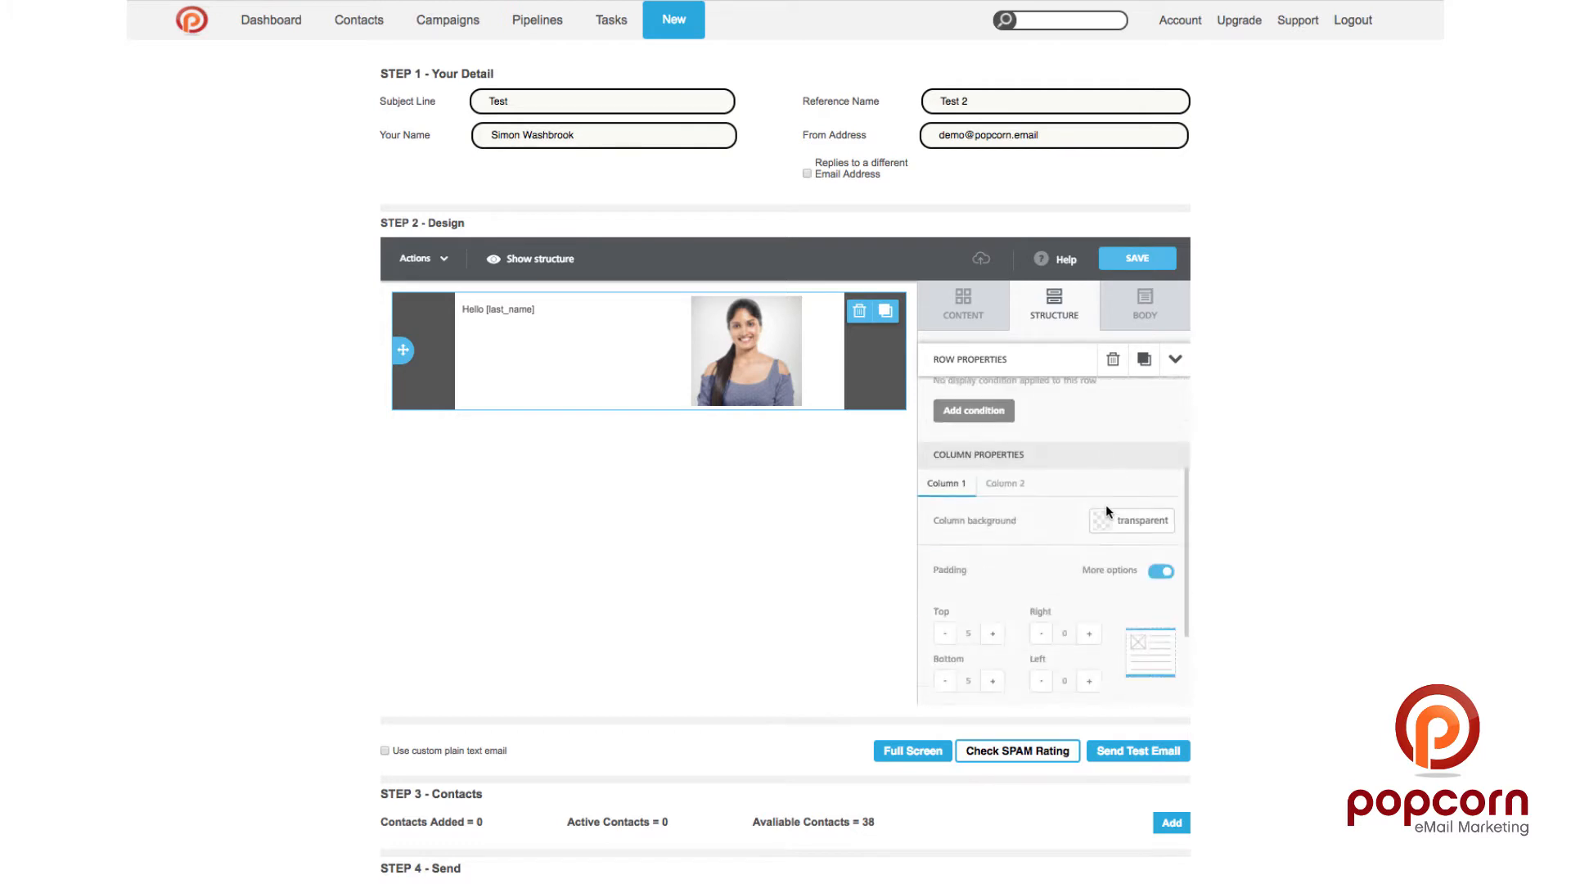
scroll(1106, 504, down, 3)
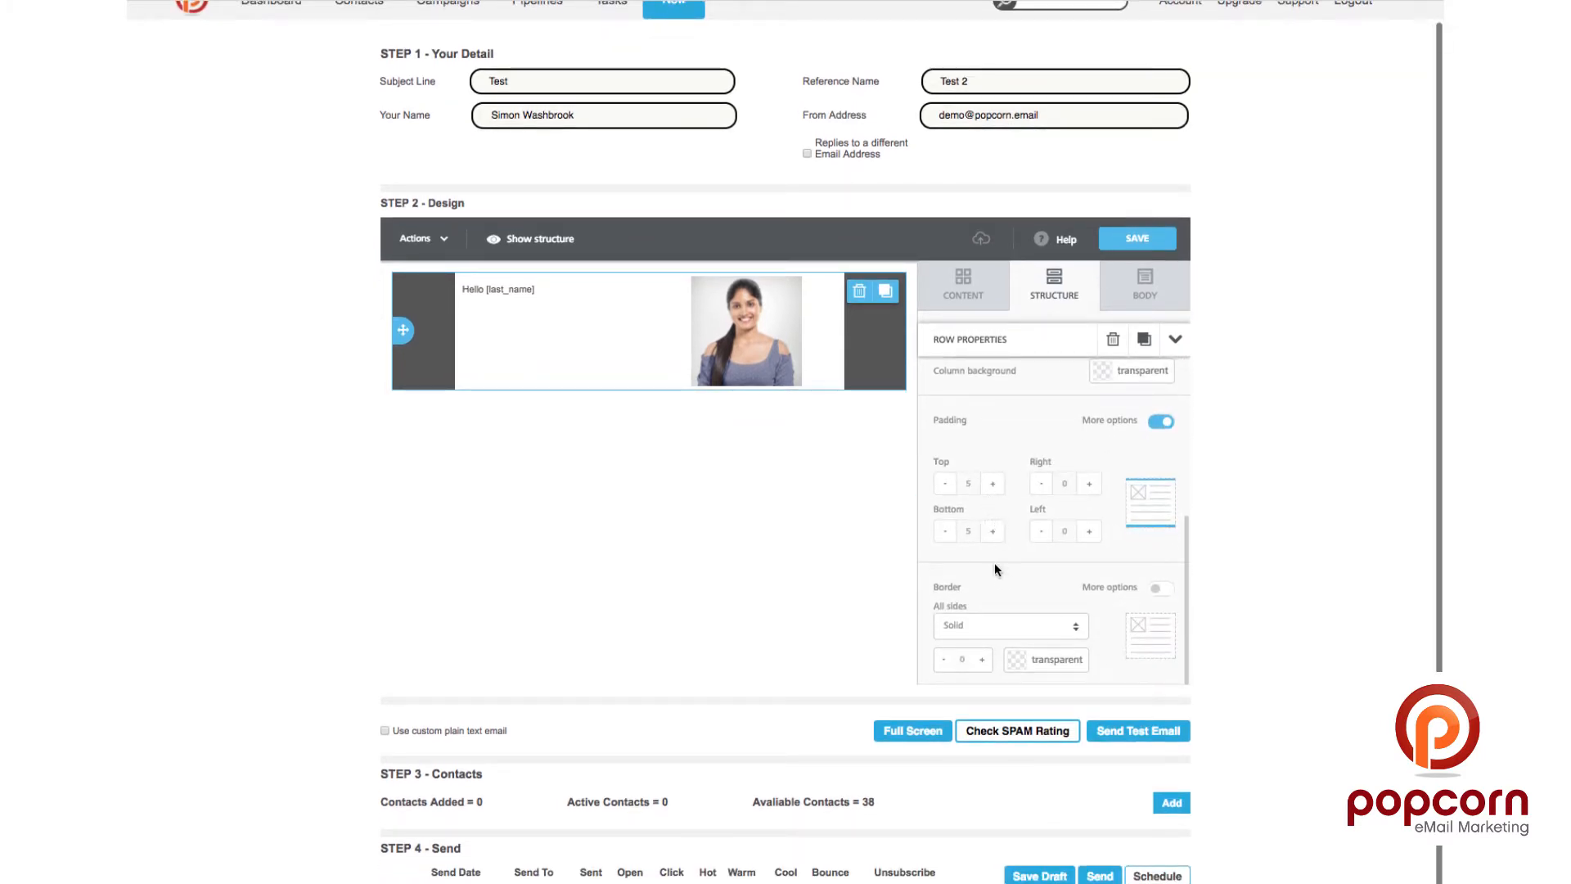
scroll(1076, 502, up, 2)
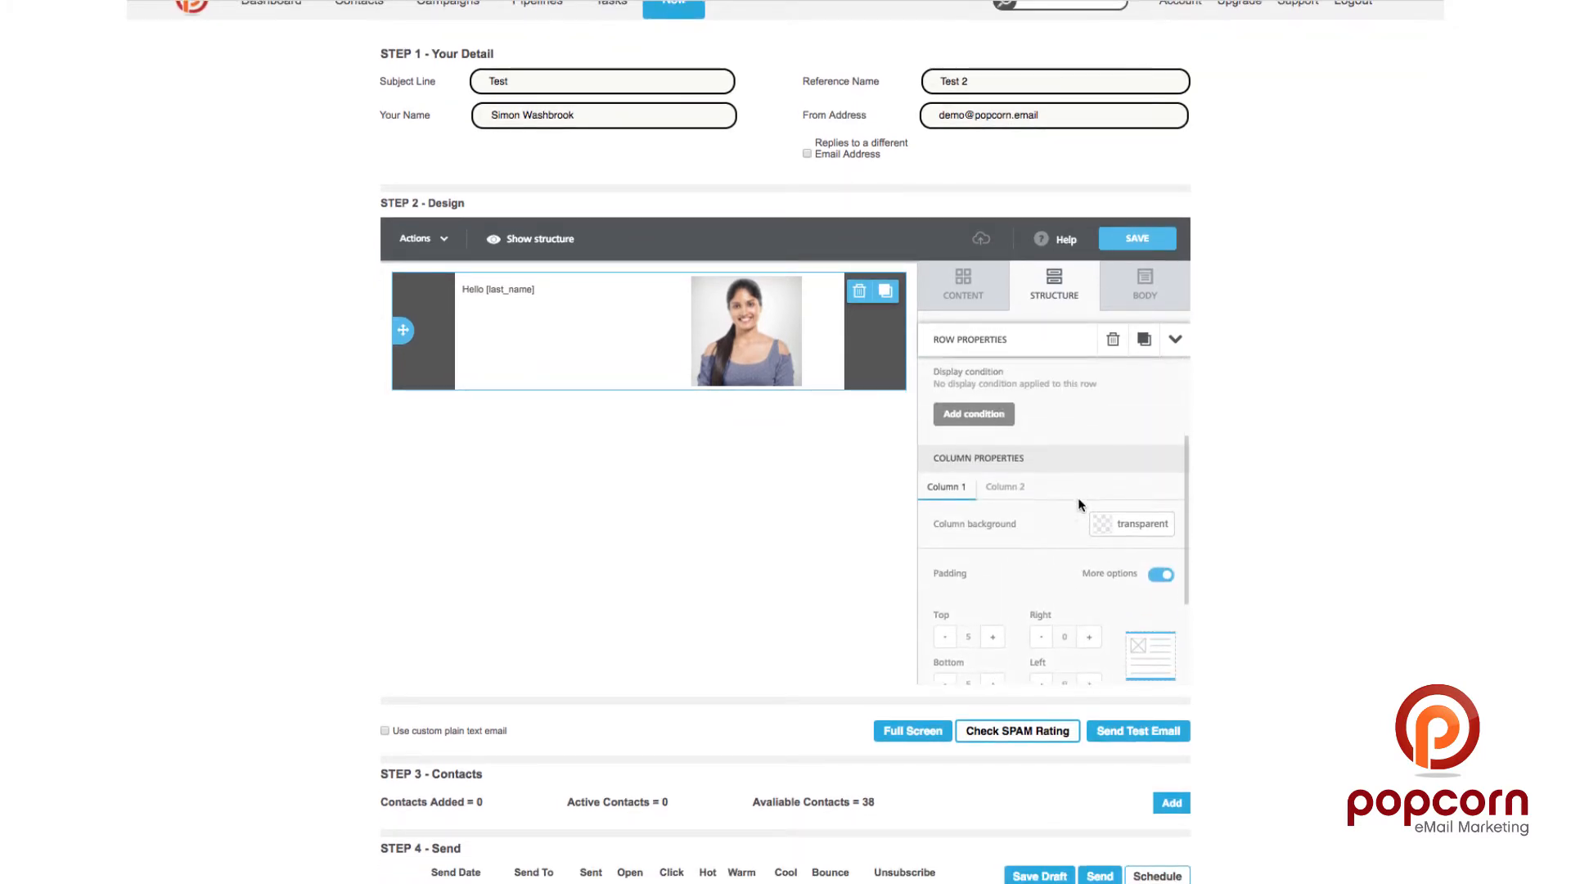
scroll(1078, 502, up, 4)
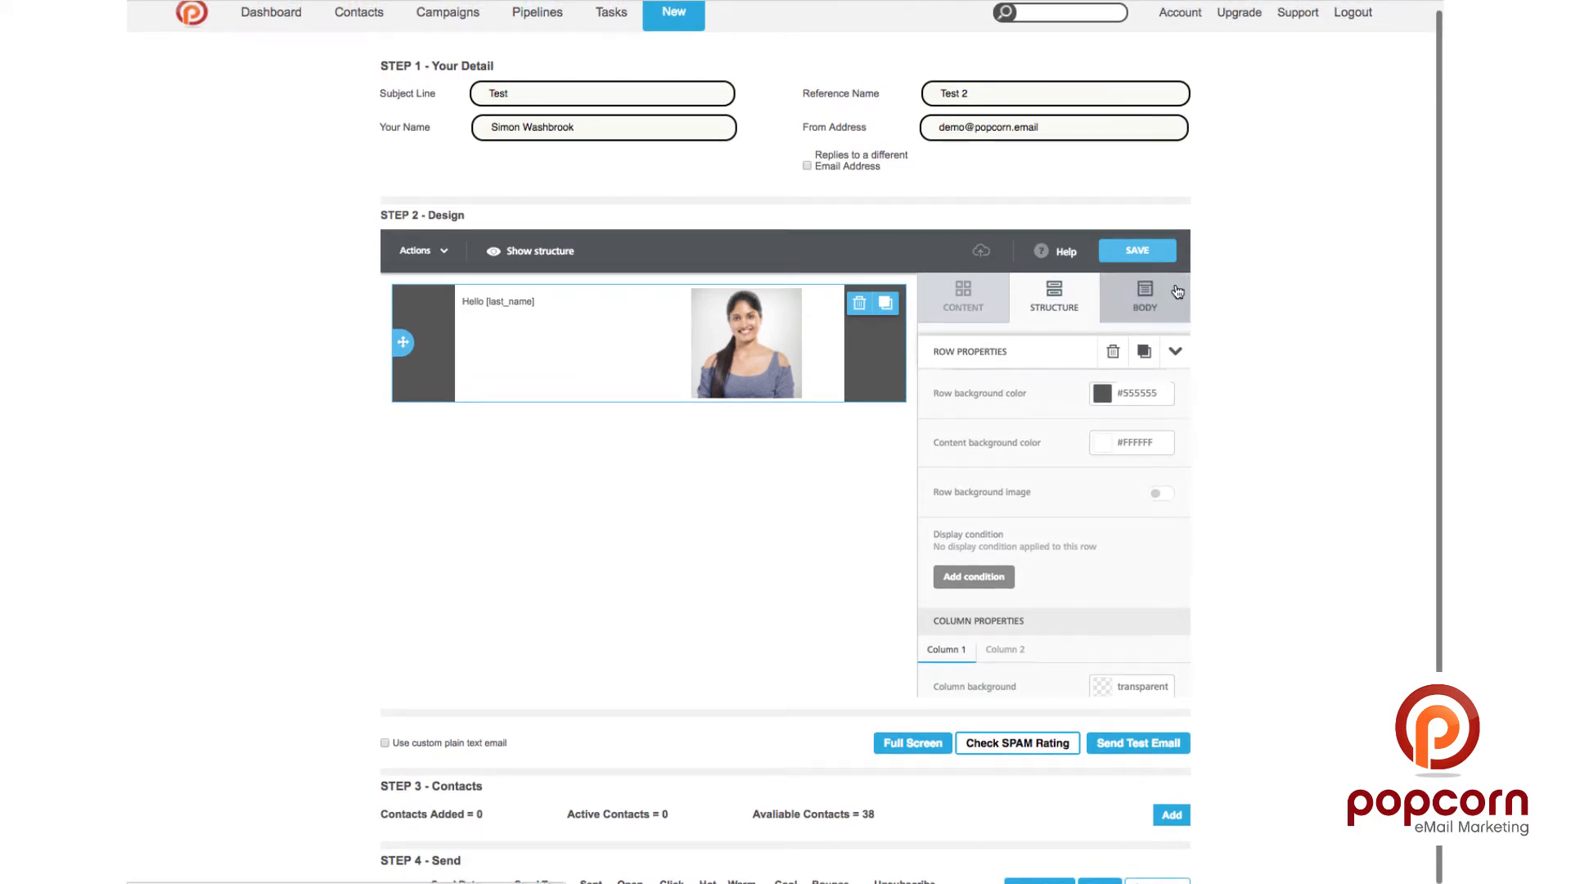
Step: Increase the body's content area width from 500 to 600
click(1176, 292)
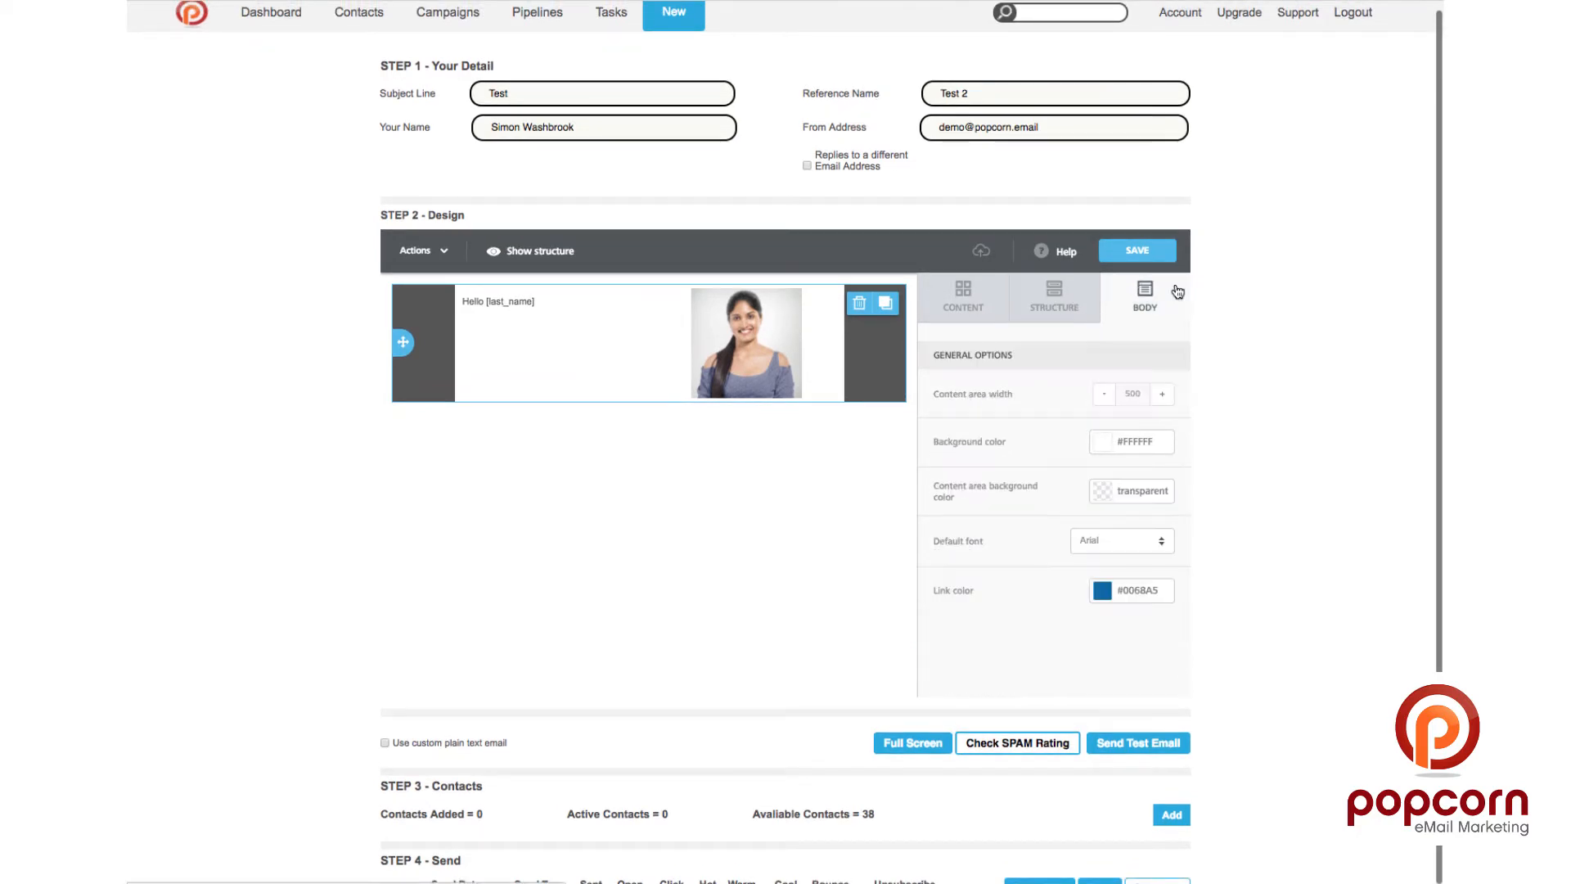
click(1161, 395)
click(1160, 395)
click(1161, 395)
click(1161, 395)
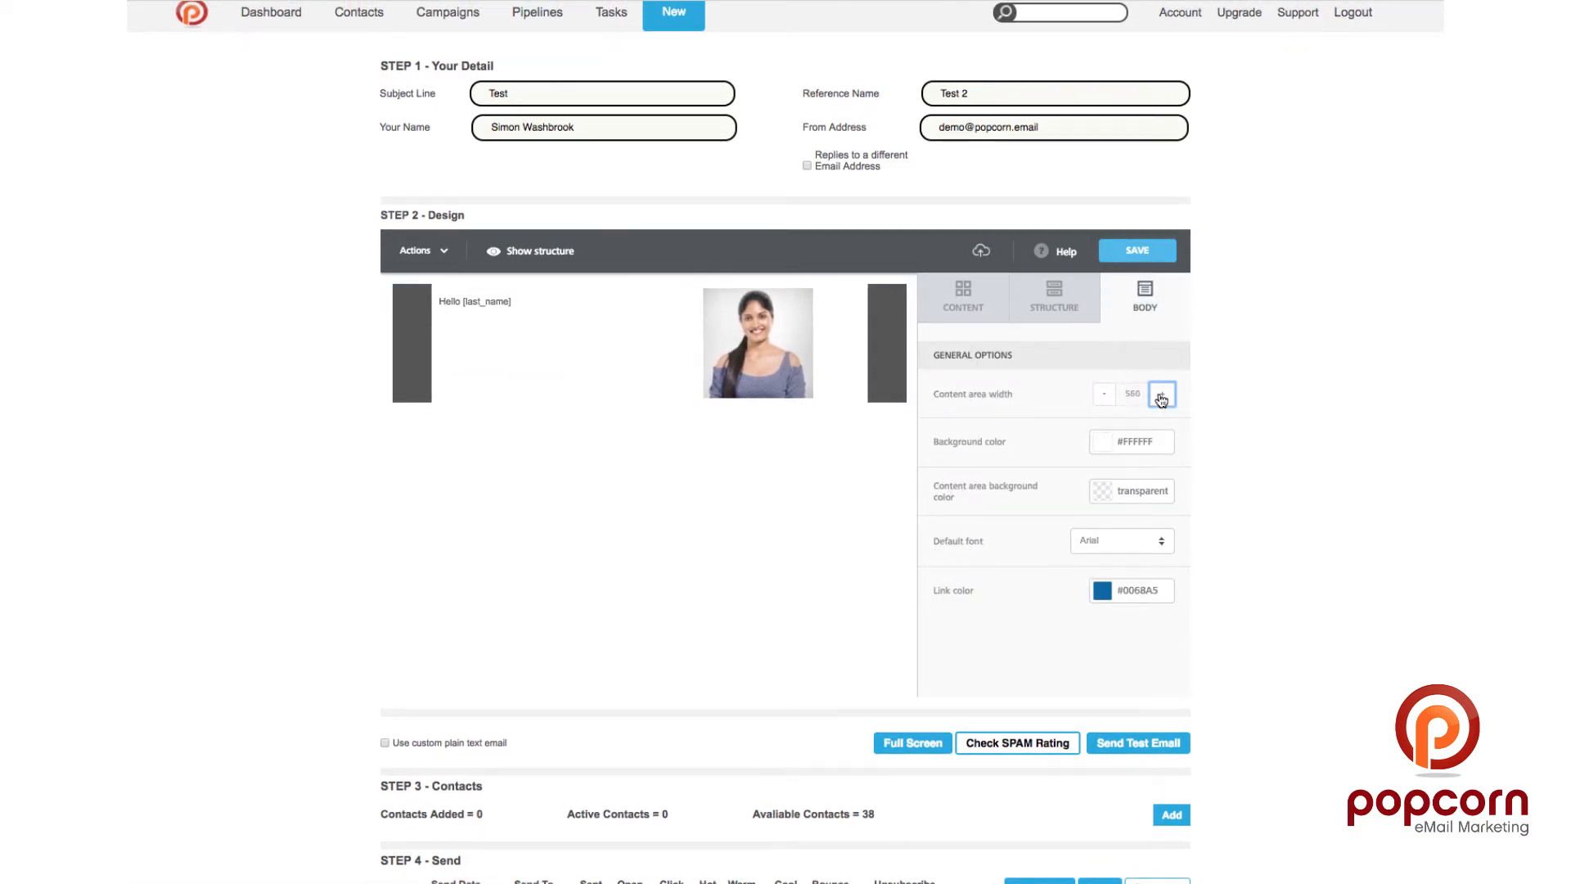
click(1161, 396)
click(1160, 395)
click(1160, 395)
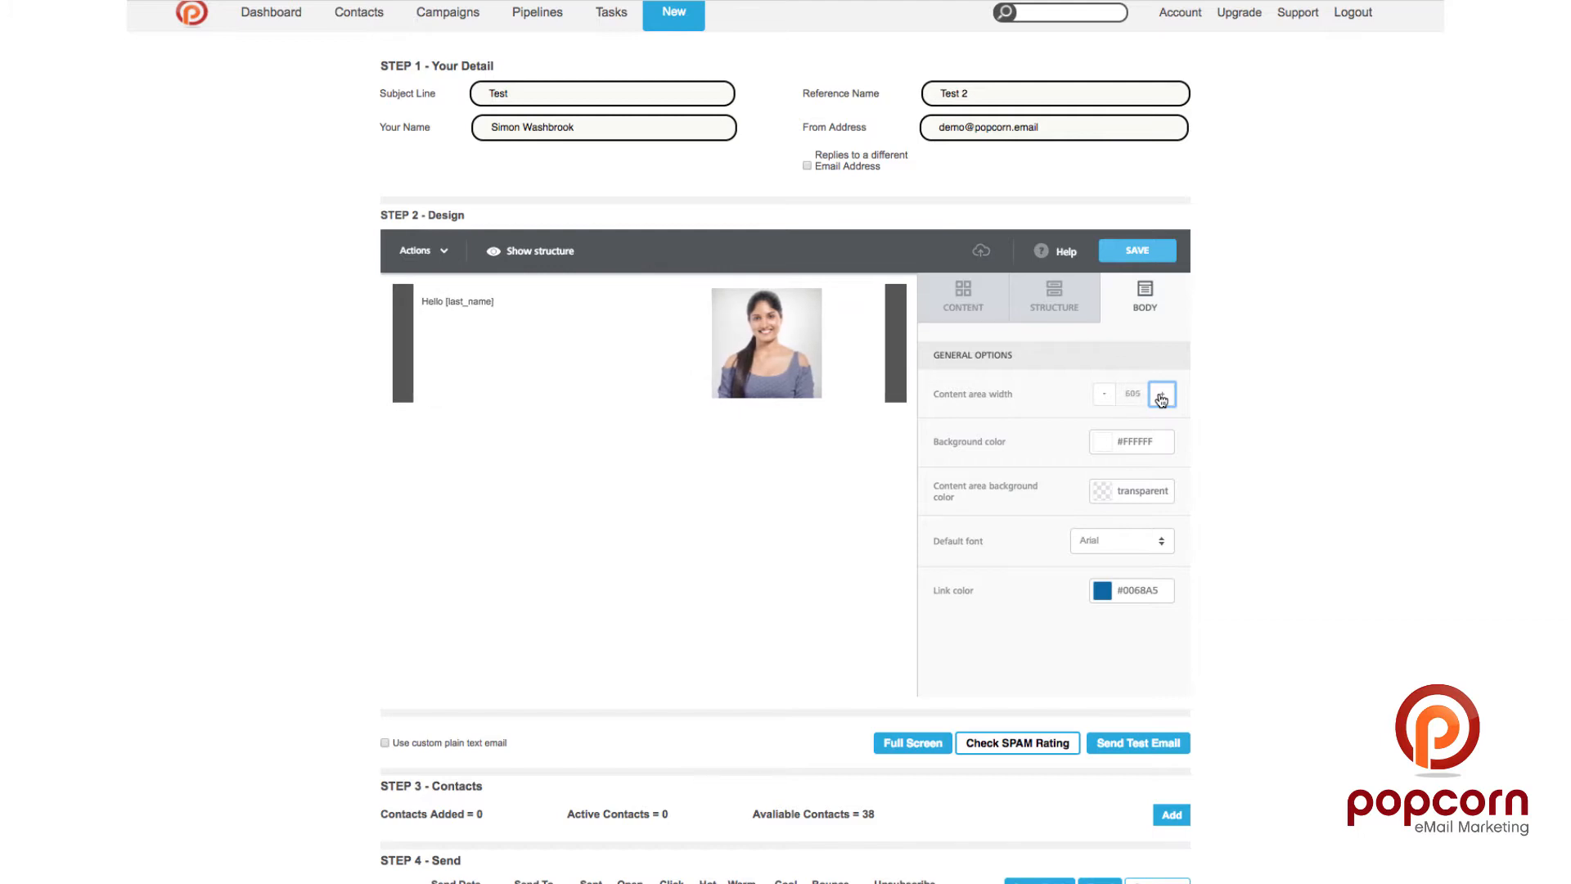
click(1104, 393)
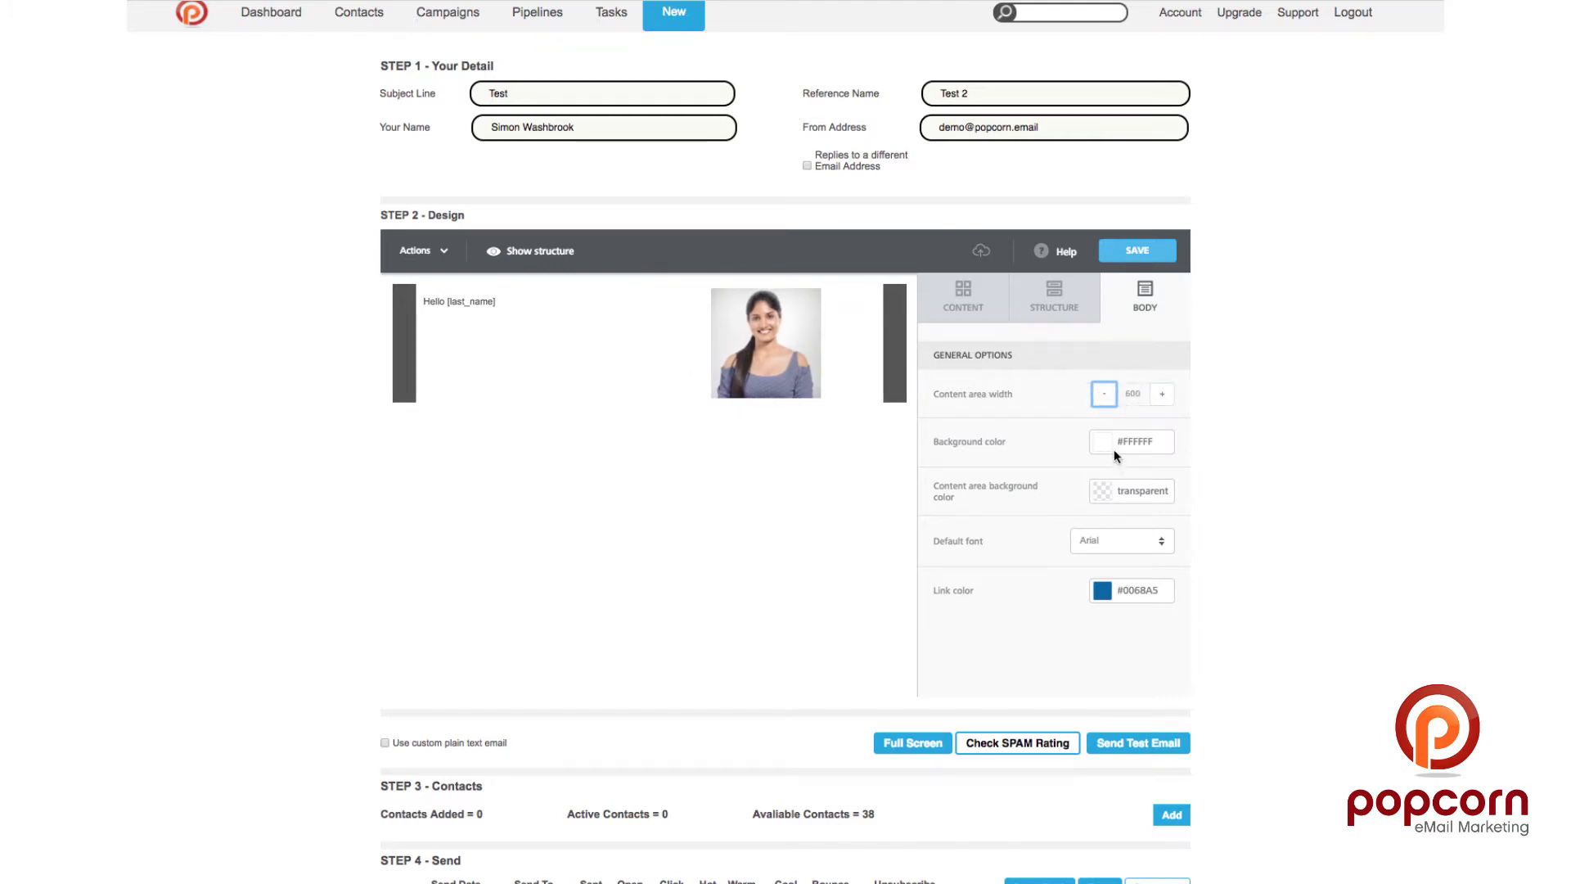
Step: Set the email body background colour to dark grey #555555
click(1100, 442)
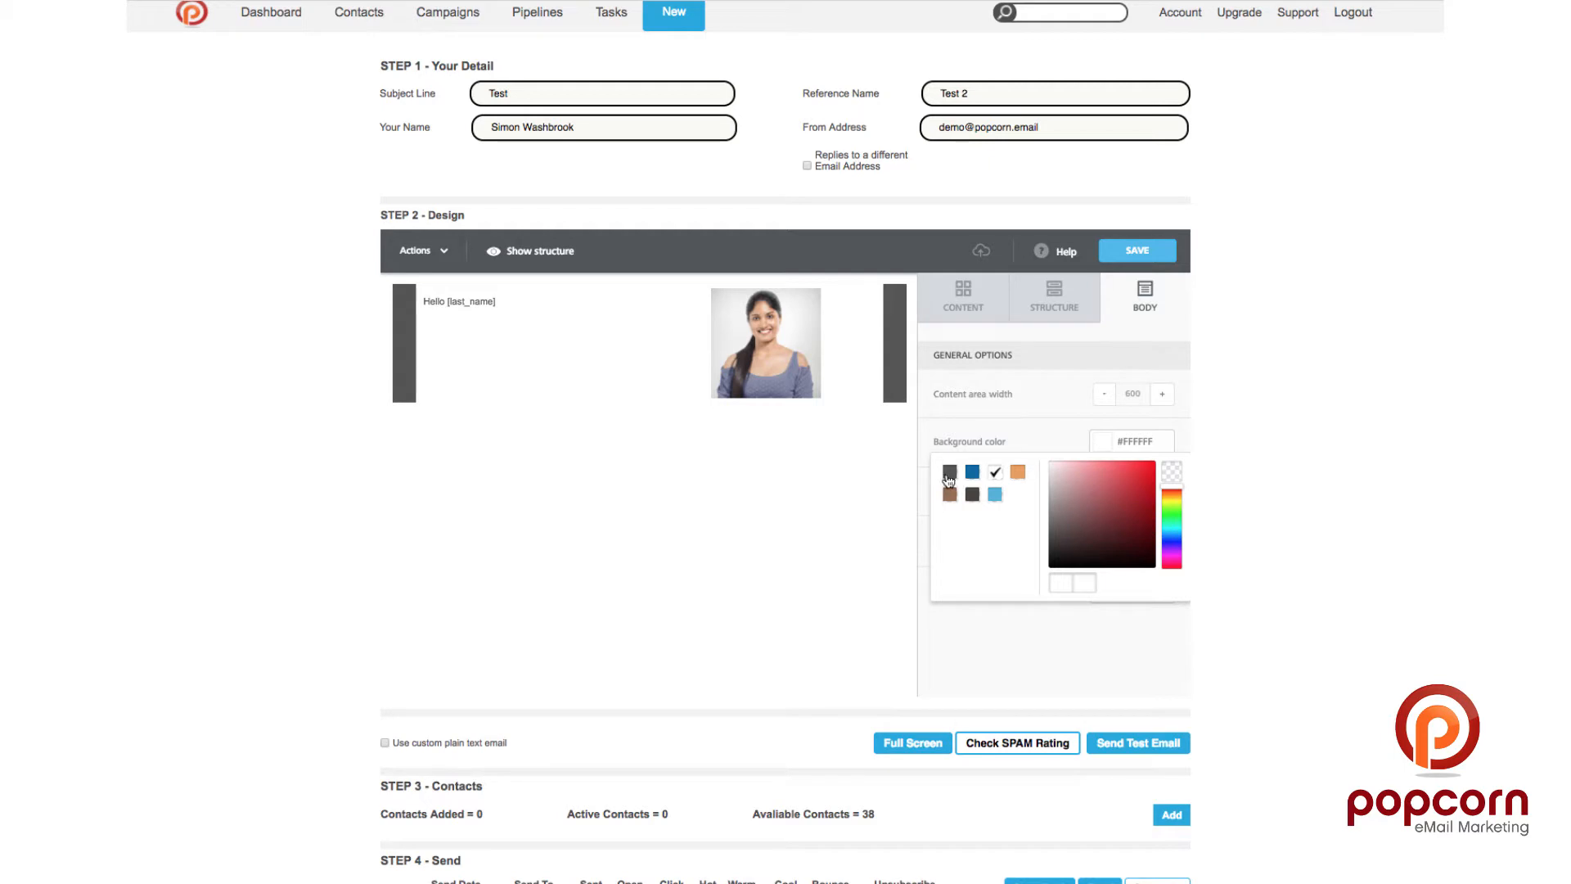
click(949, 475)
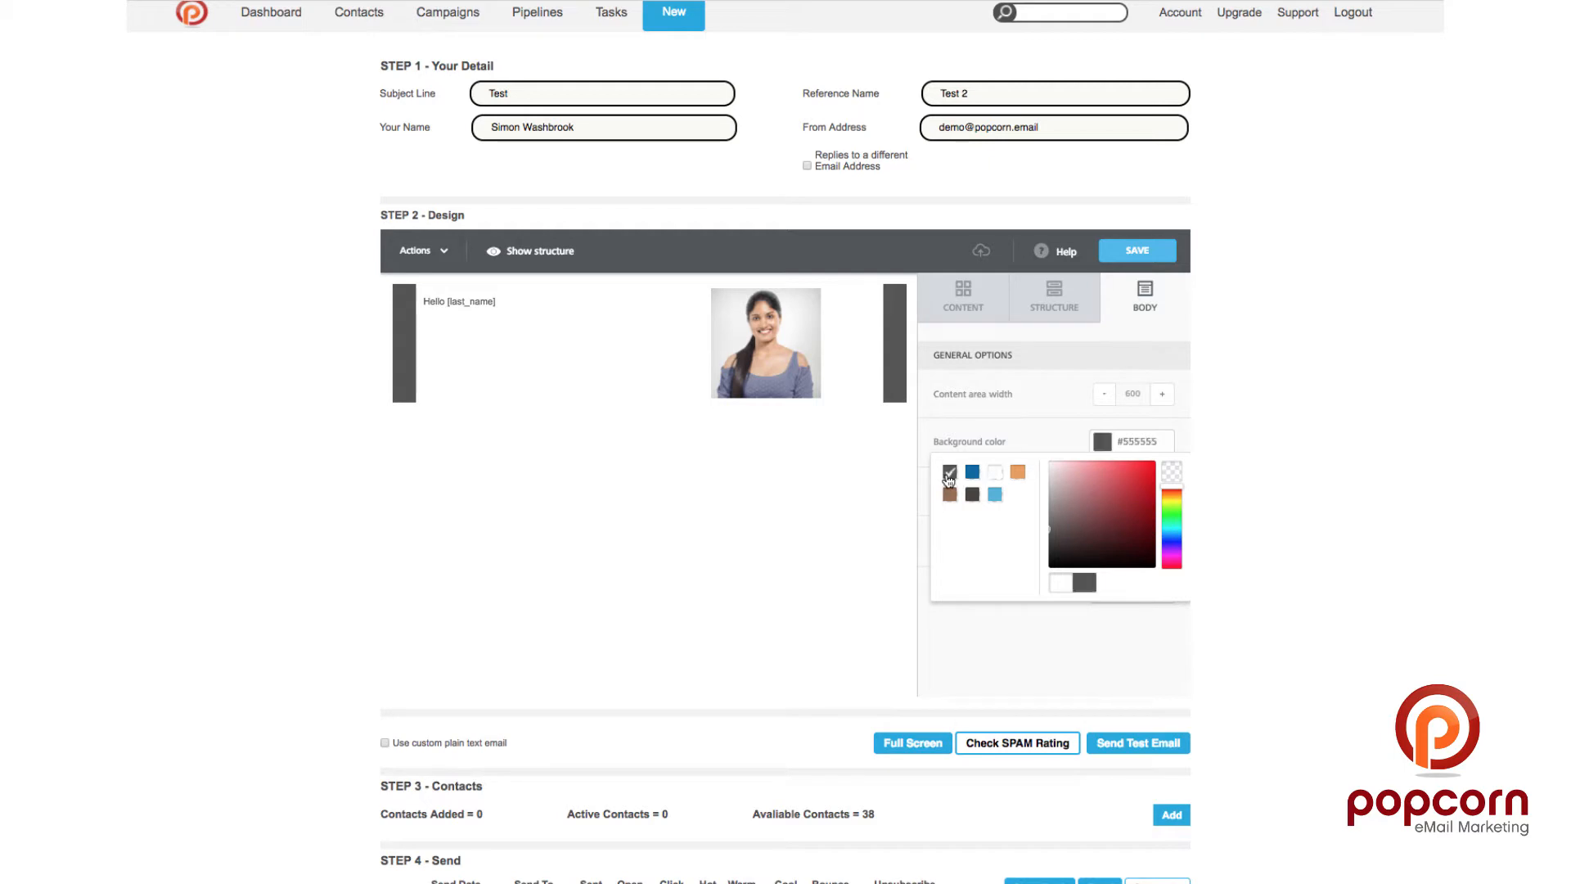
click(1057, 438)
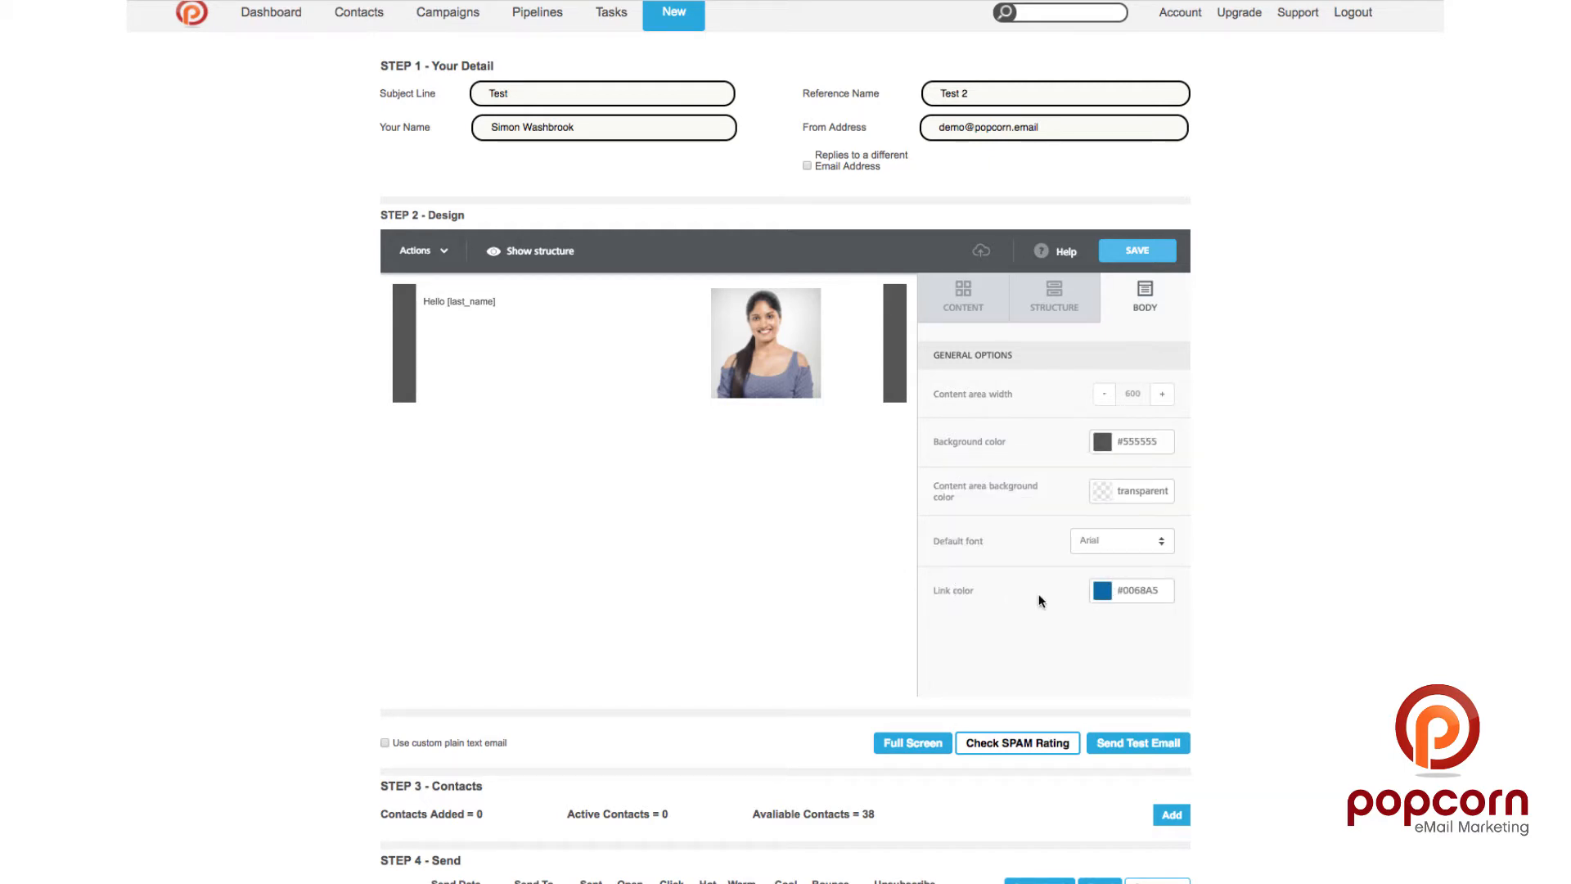
scroll(847, 566, down, 1)
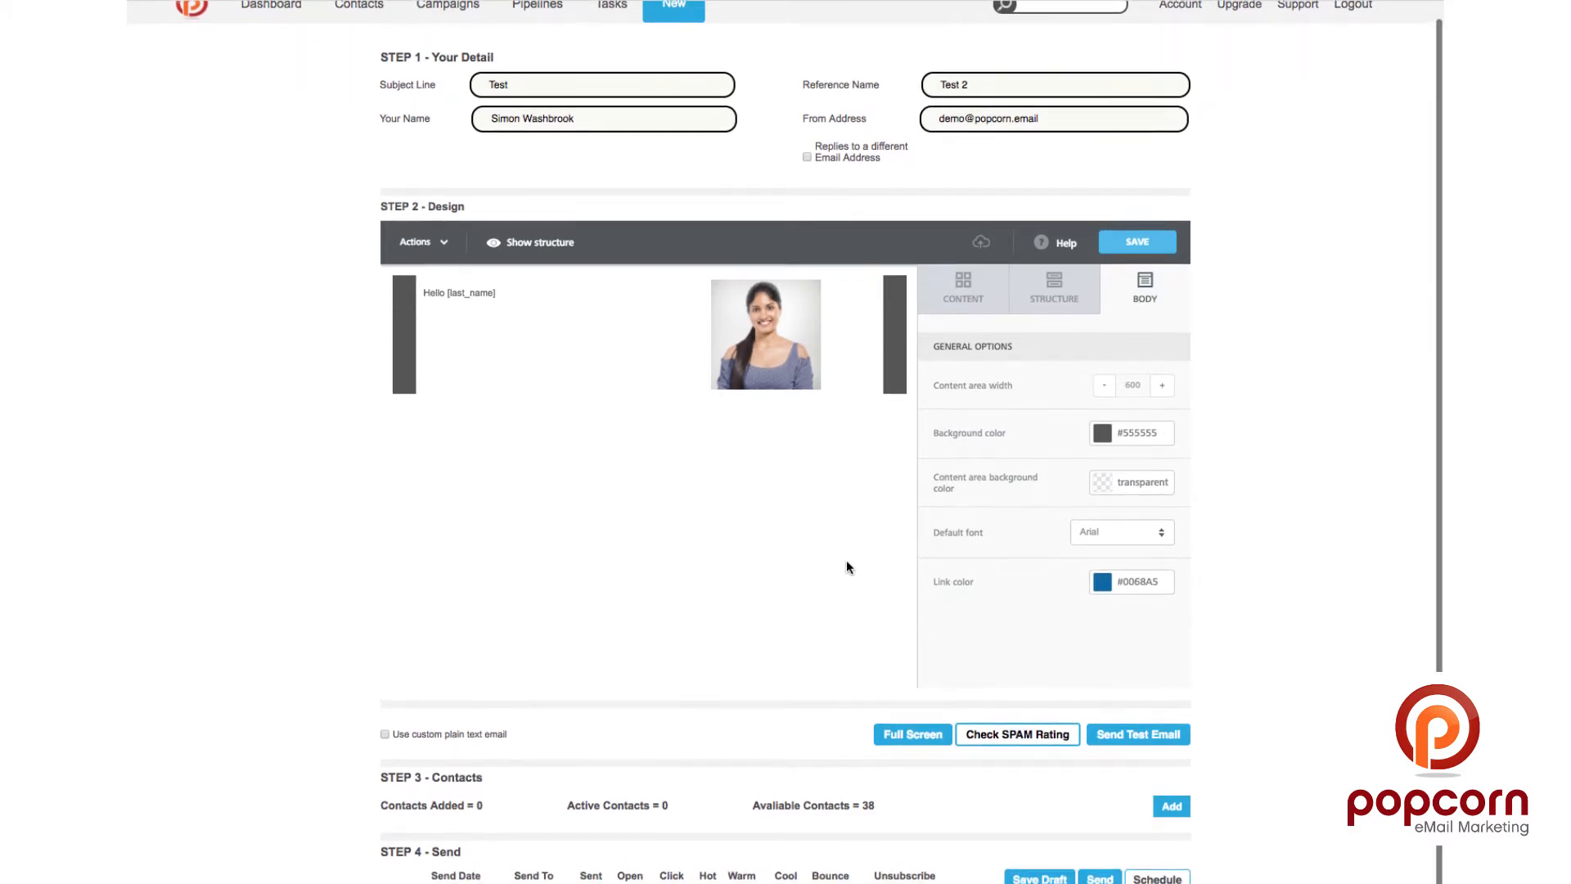
Step: Add a two-column row under the greeting with a Social block in its right column
click(975, 296)
click(1055, 303)
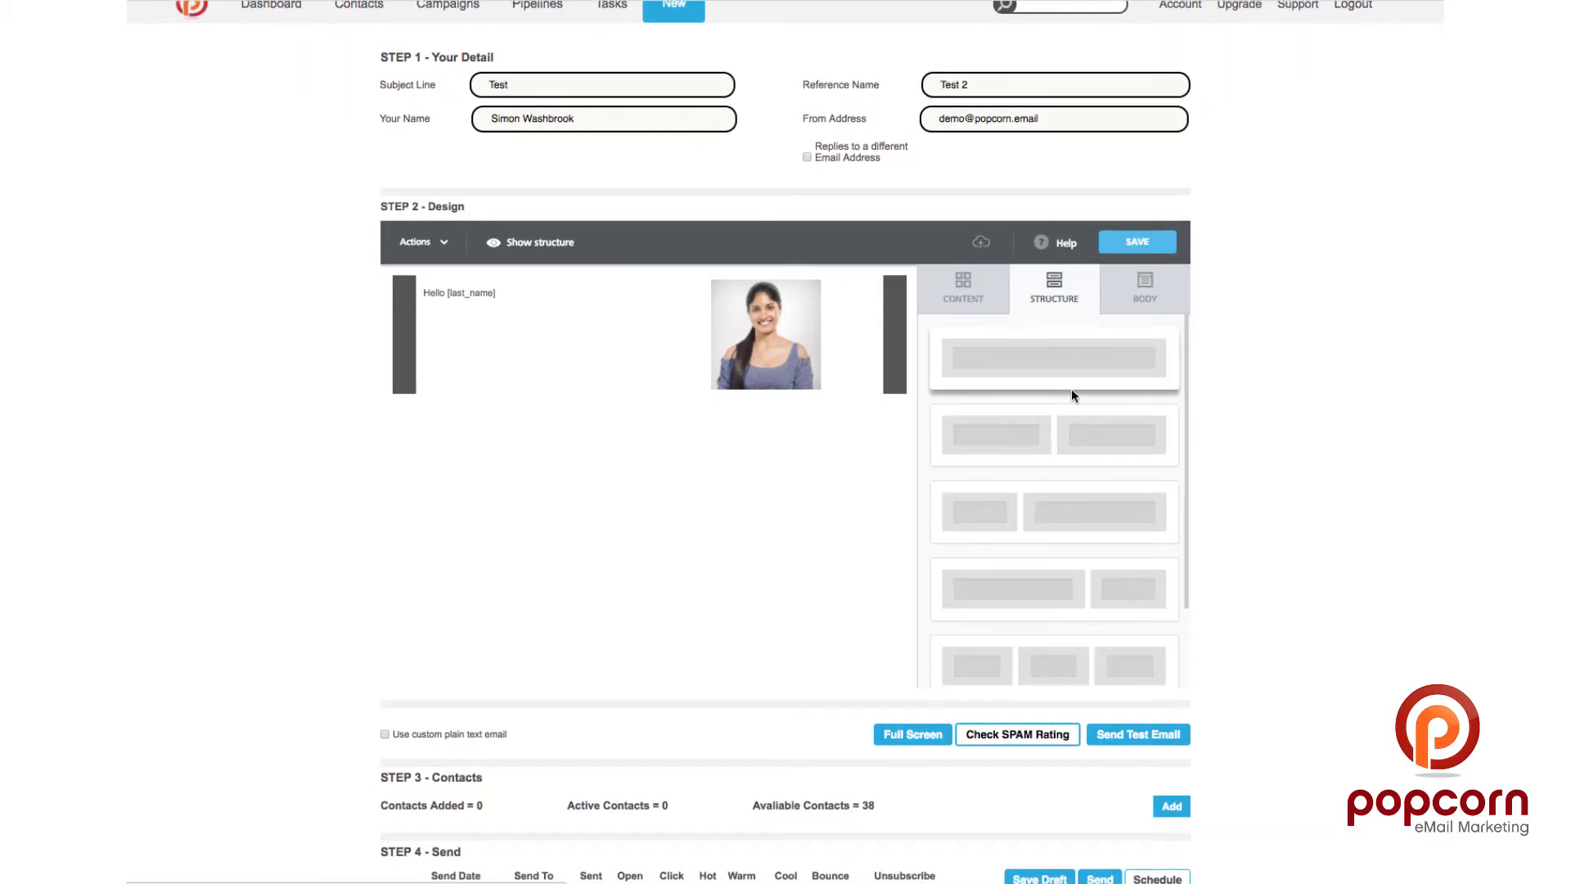
drag(1063, 432, 664, 394)
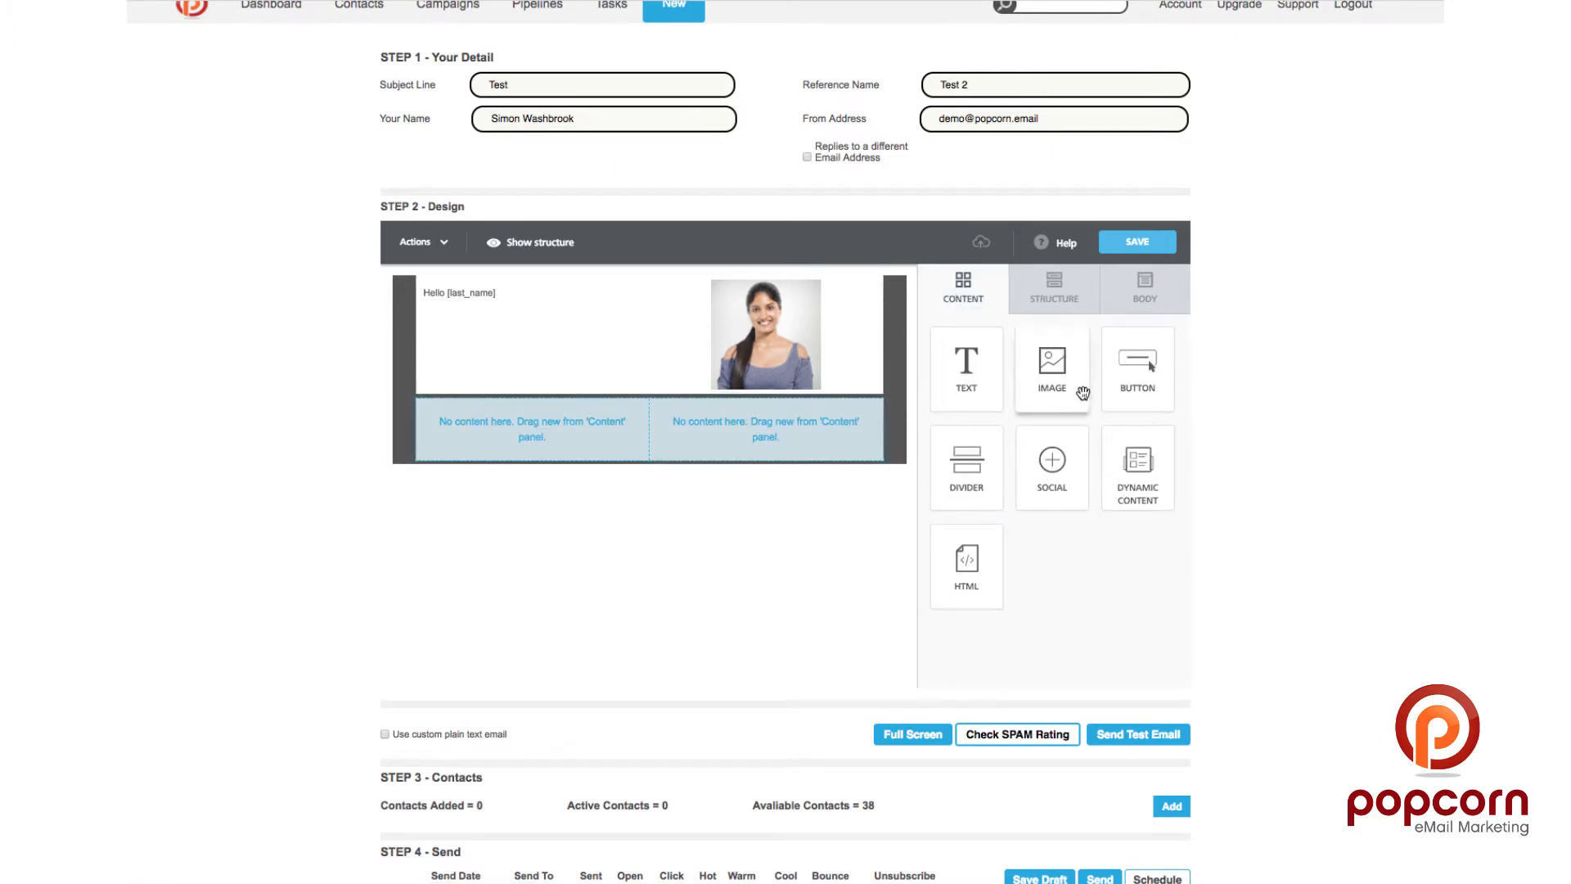
drag(1034, 498, 797, 417)
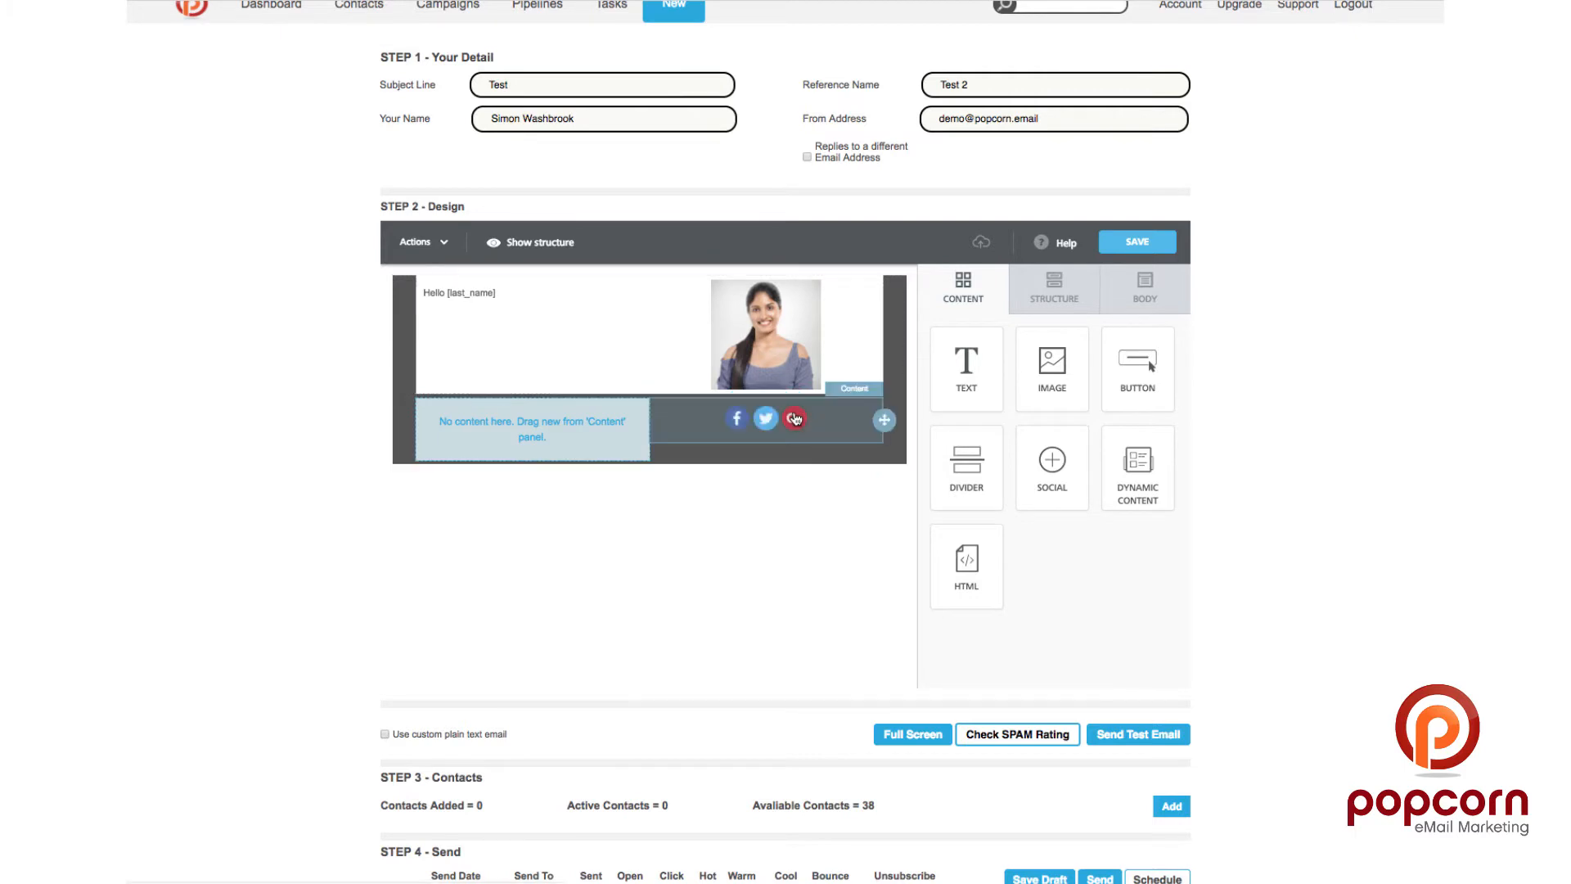
Step: Add a Vimeo icon to the social block alongside Facebook, Twitter and Google+
click(835, 429)
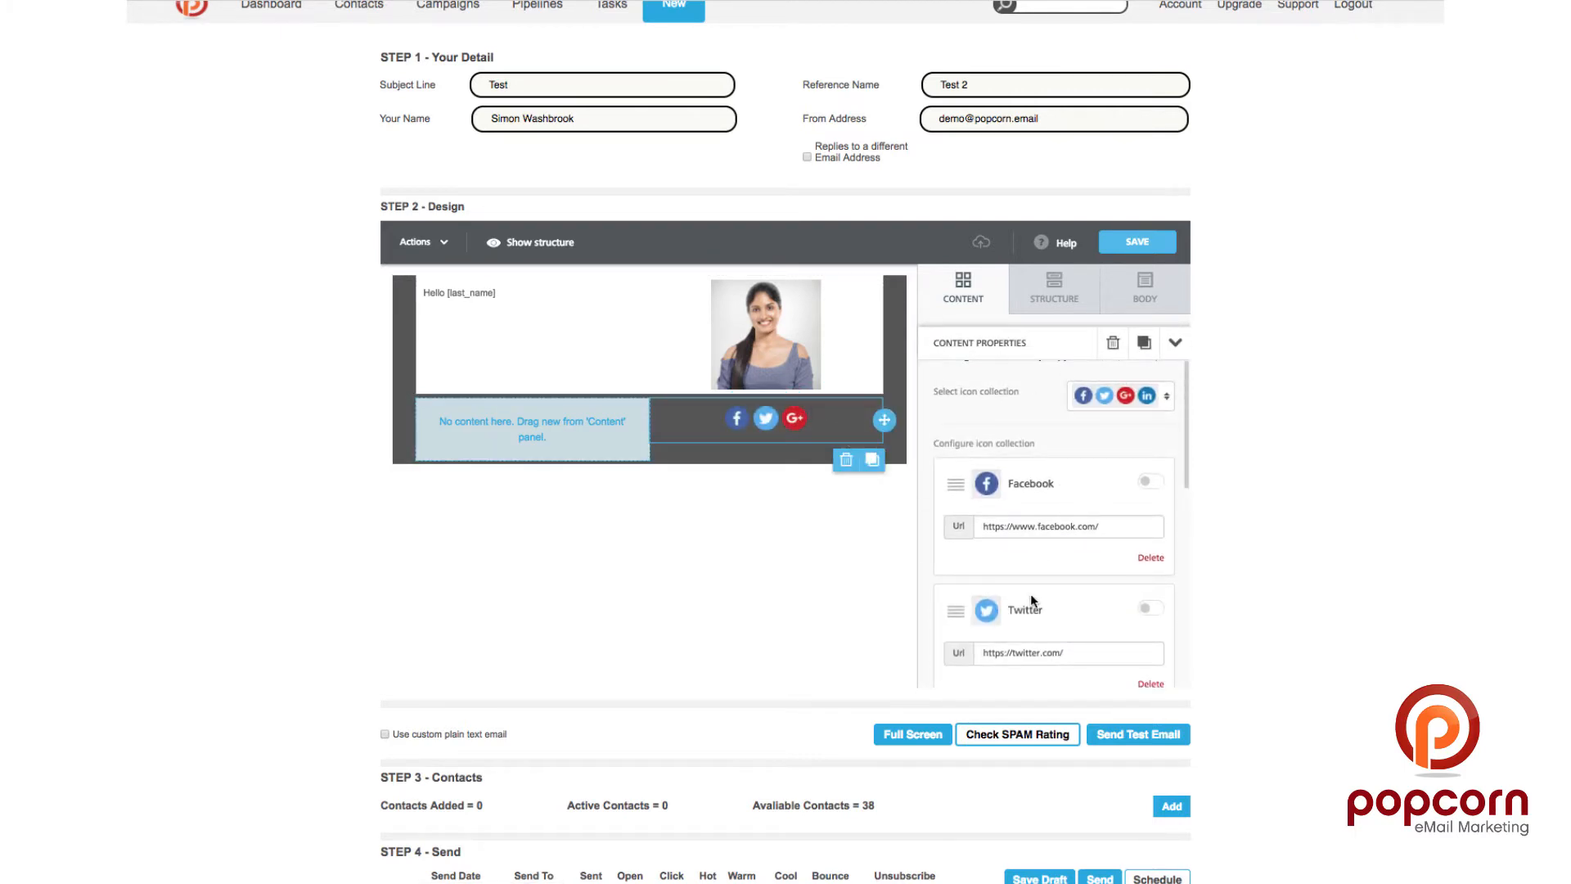
scroll(1029, 600, down, 8)
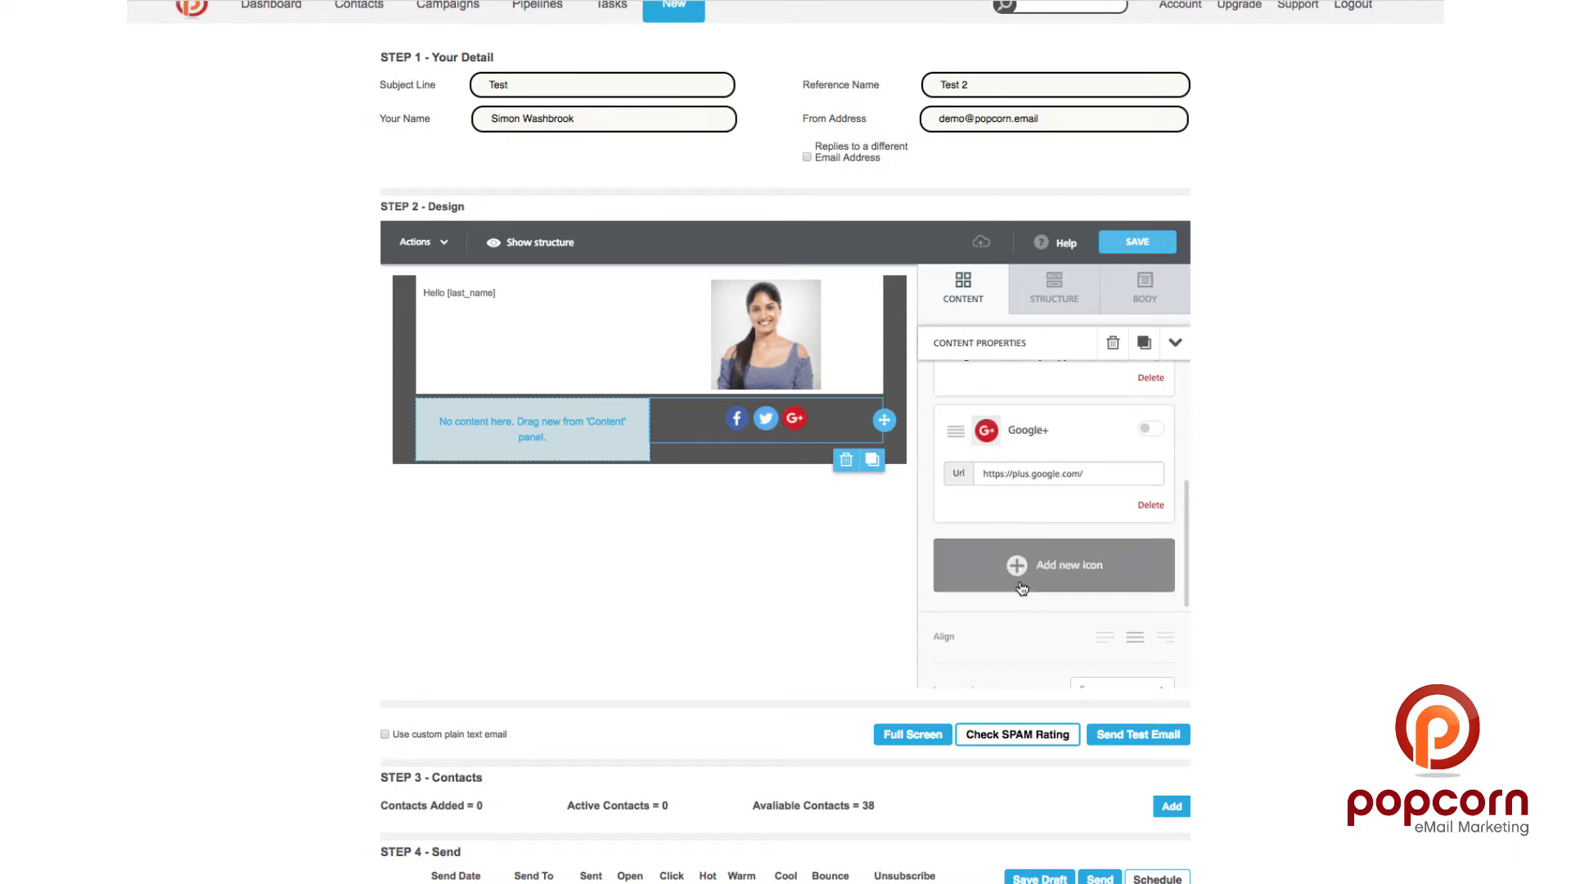
click(1021, 586)
click(1039, 475)
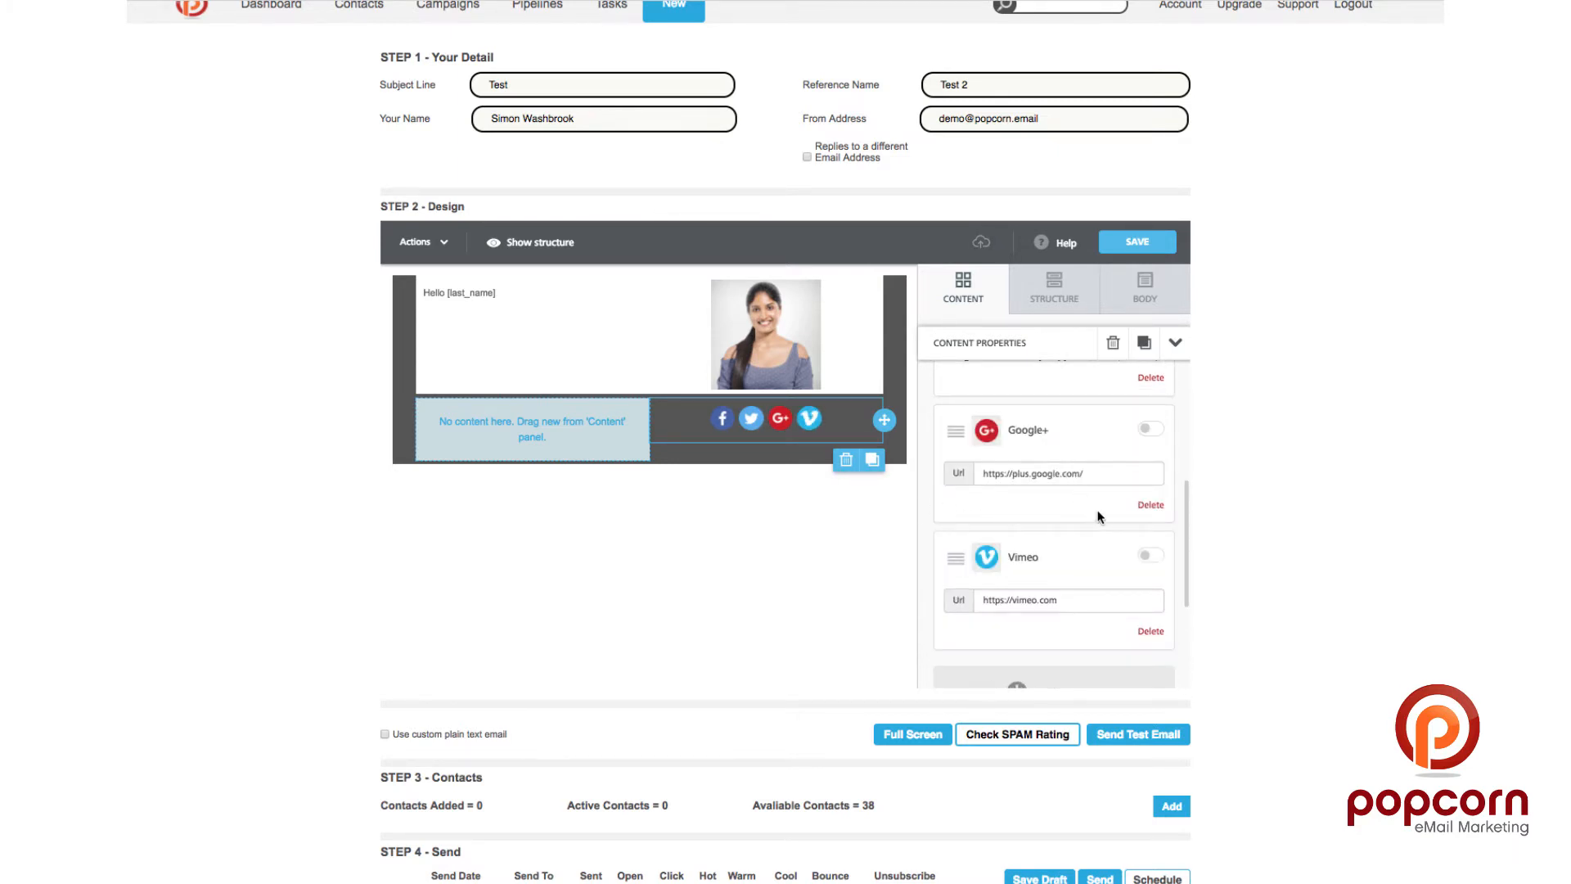
scroll(1039, 636, down, 5)
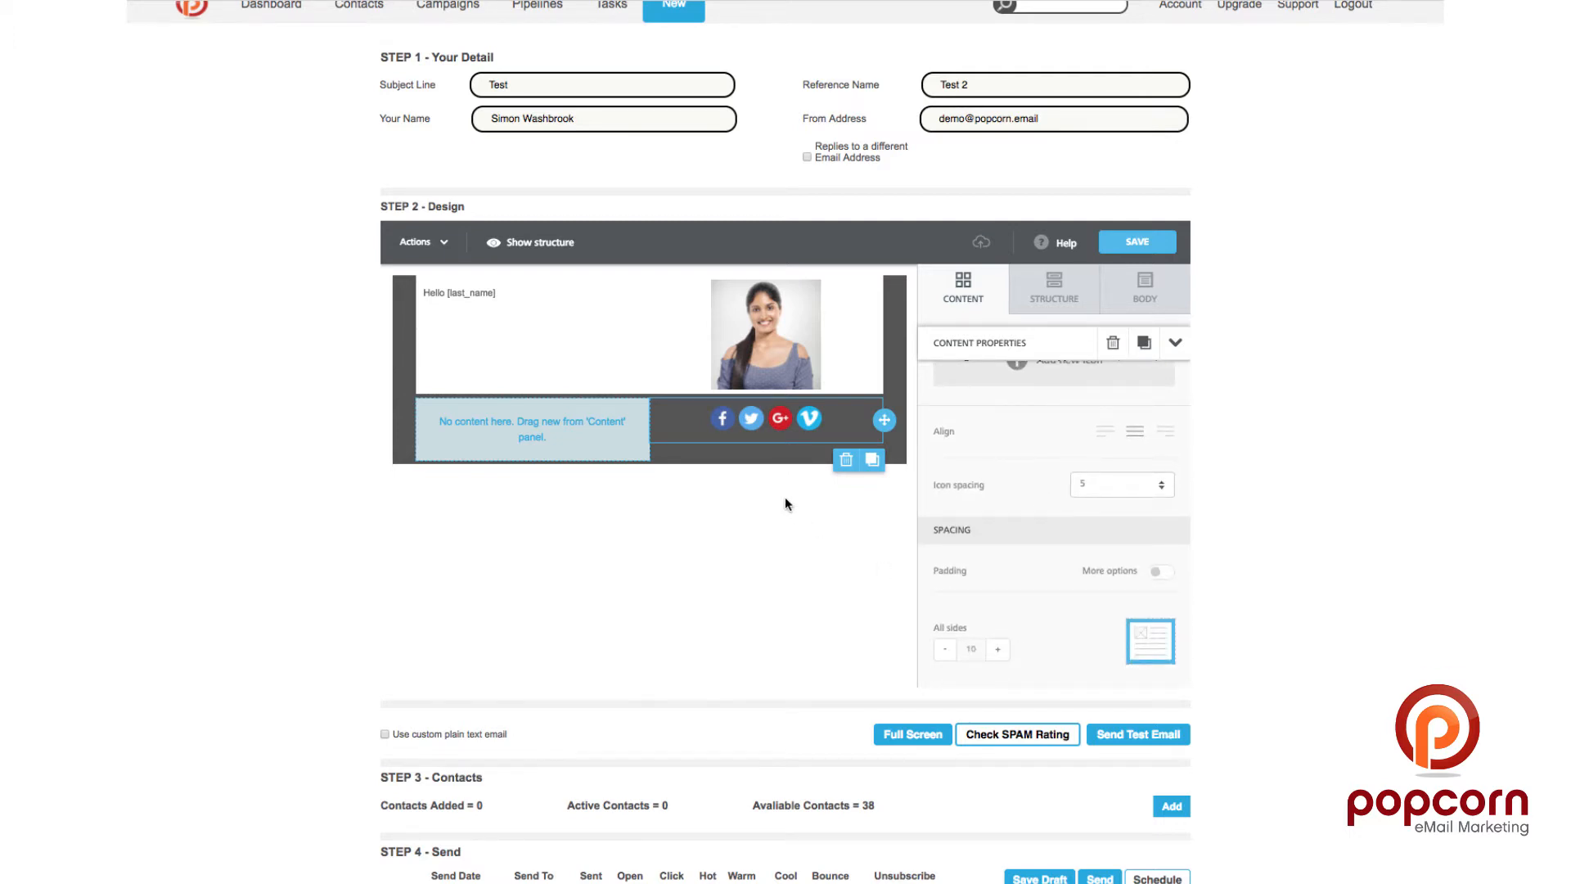
scroll(784, 503, down, 1)
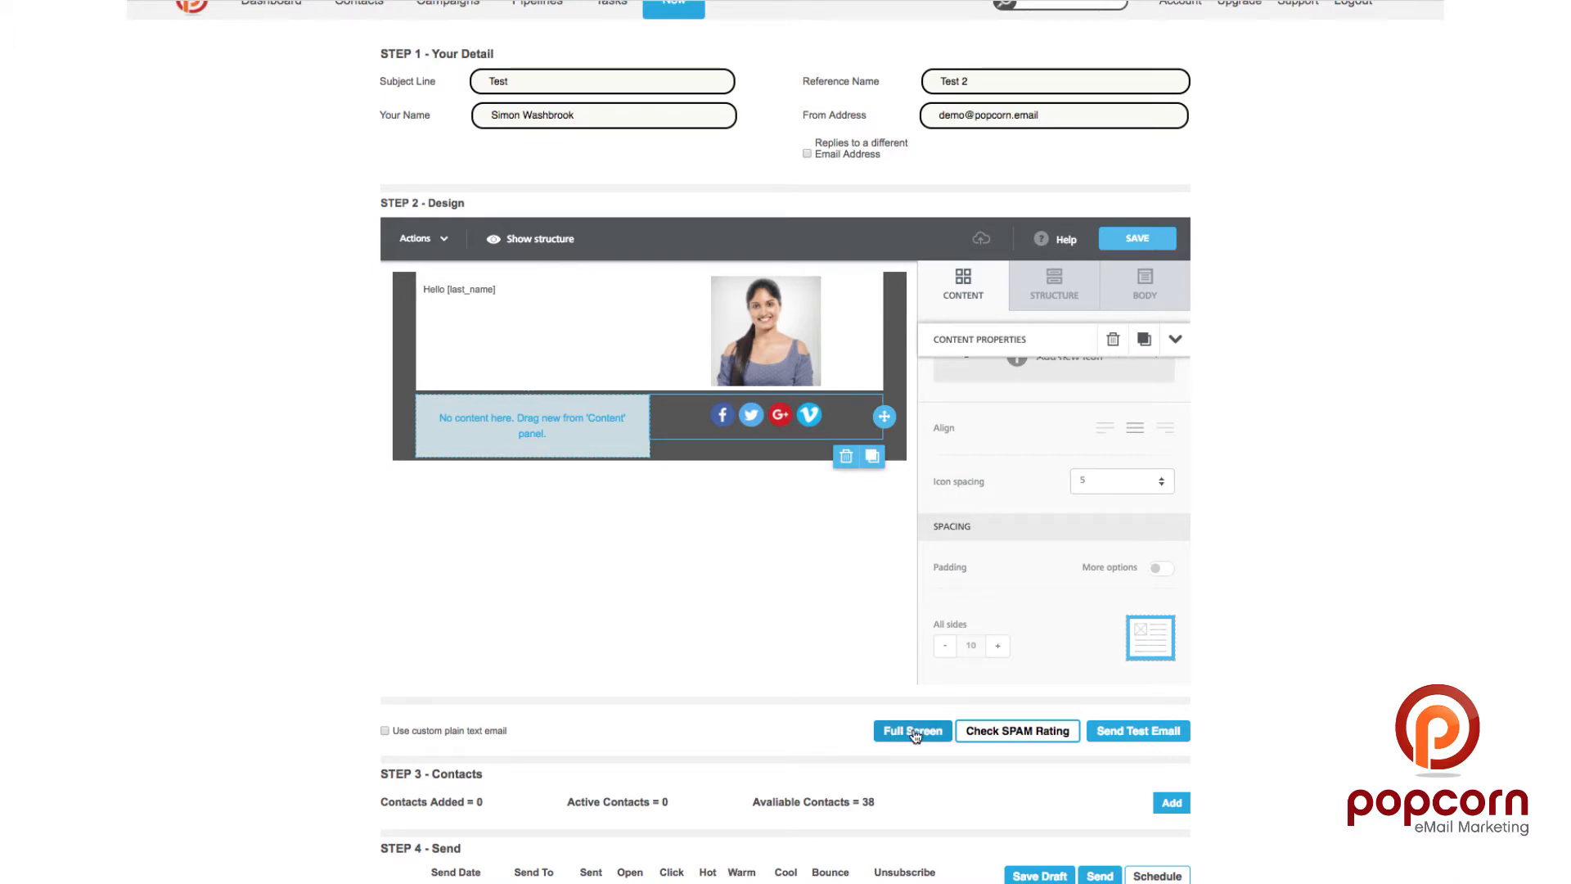
click(1011, 732)
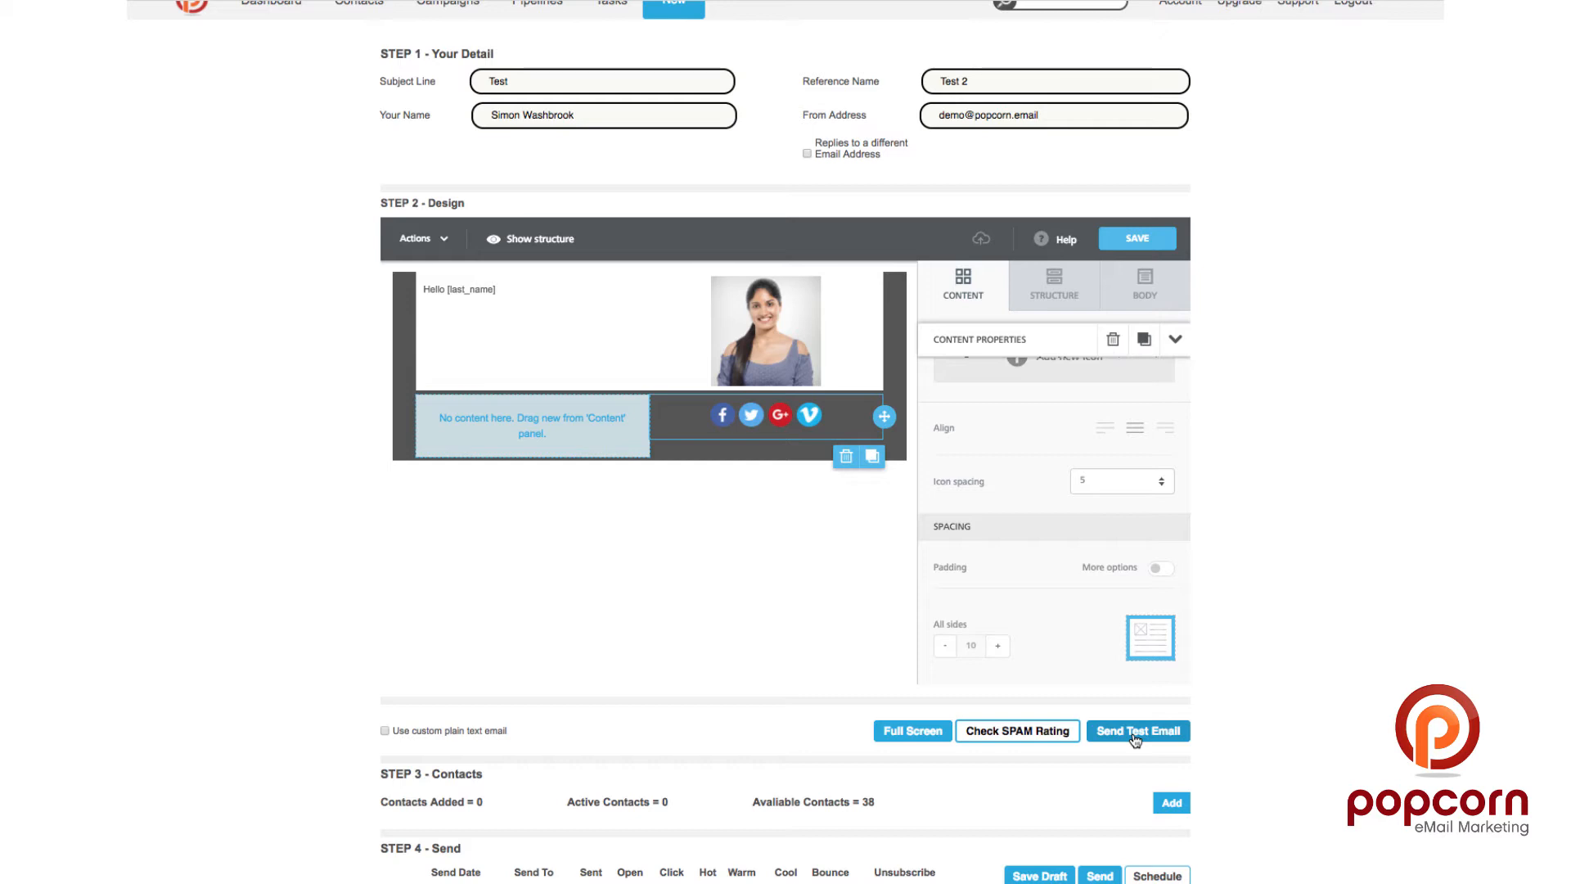
click(445, 241)
click(406, 277)
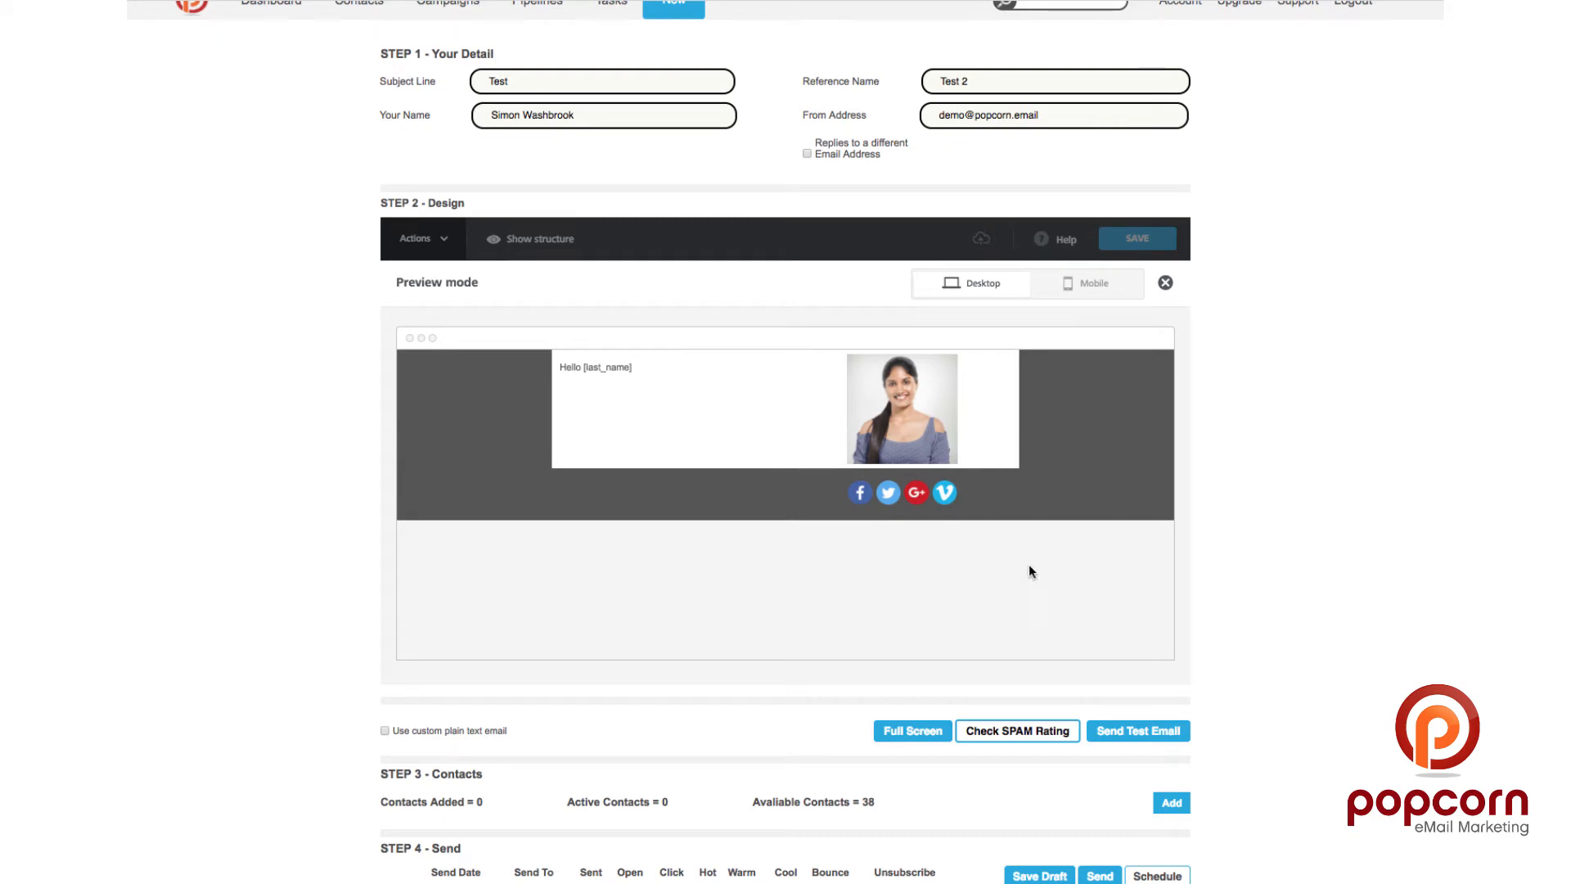
click(1079, 284)
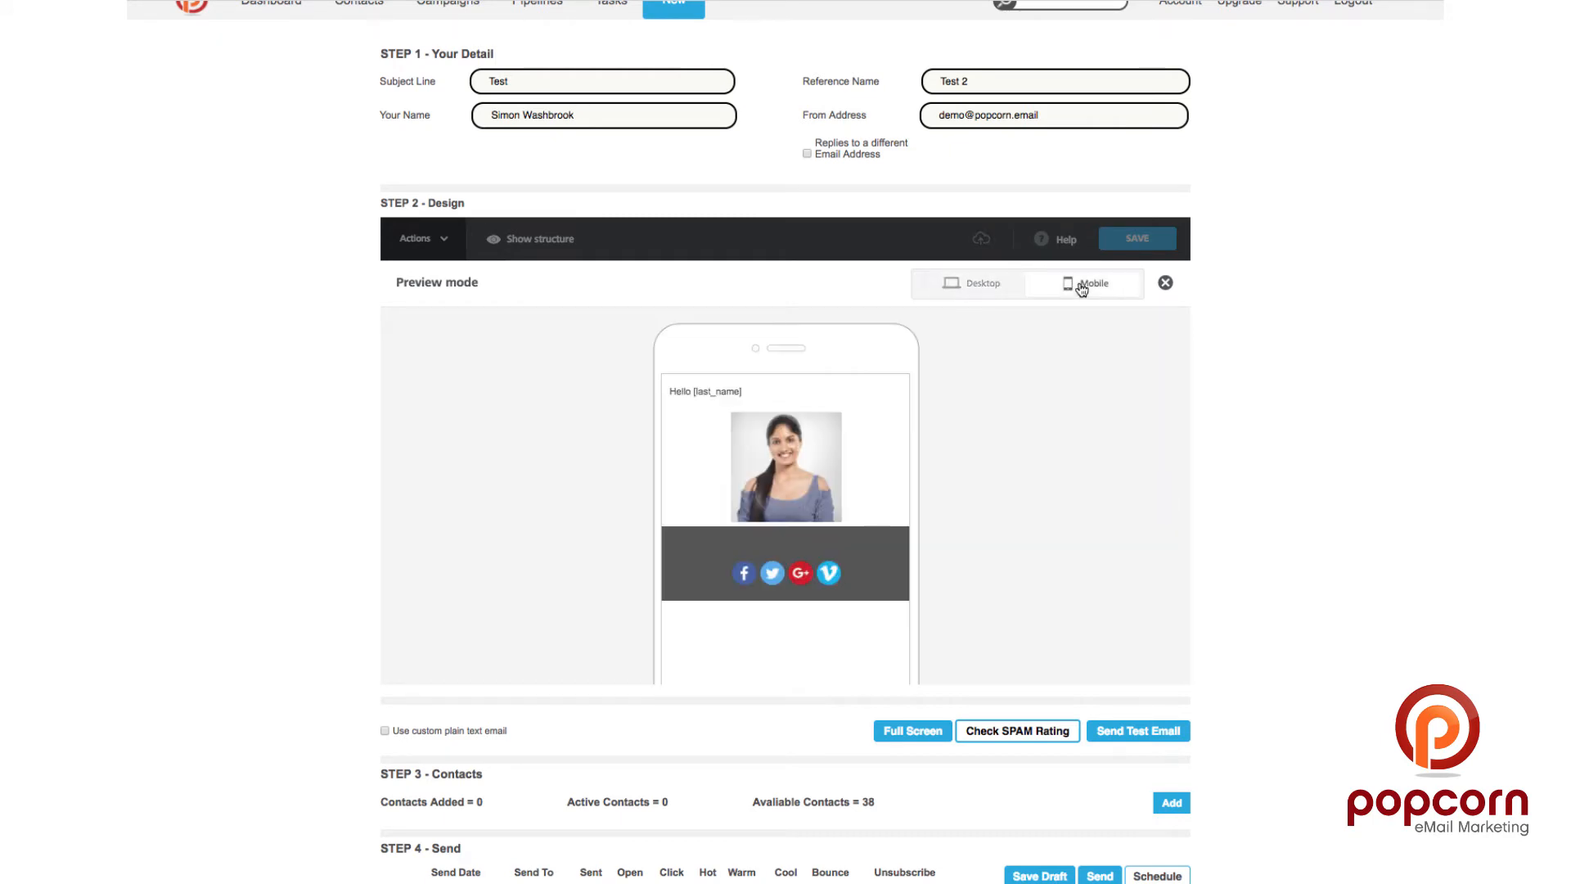
scroll(772, 484, down, 3)
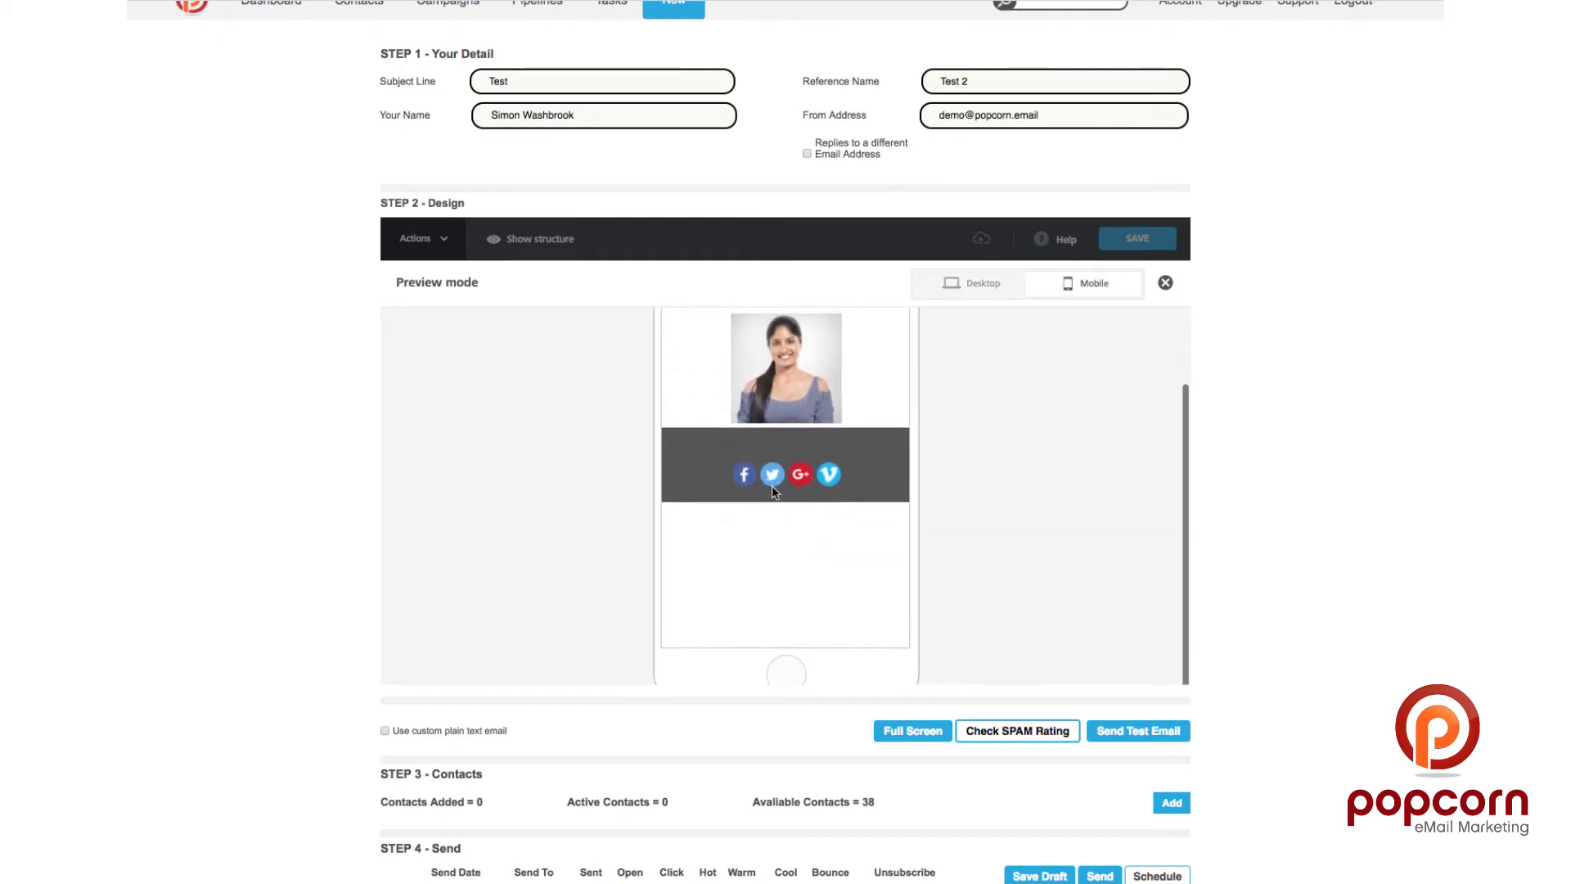
click(1165, 282)
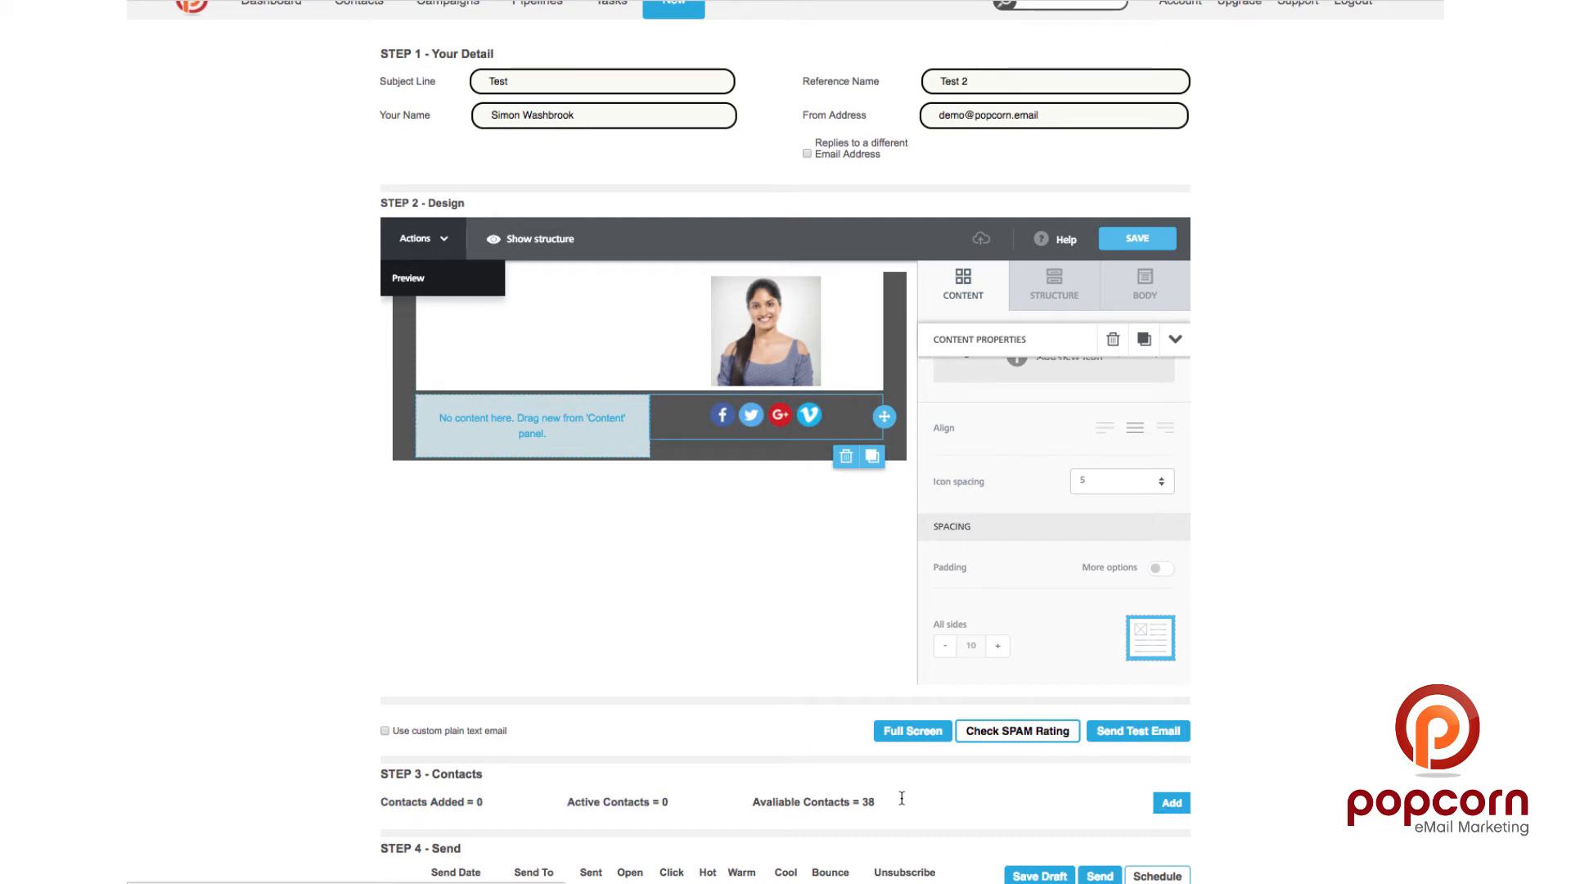
drag(888, 803, 861, 802)
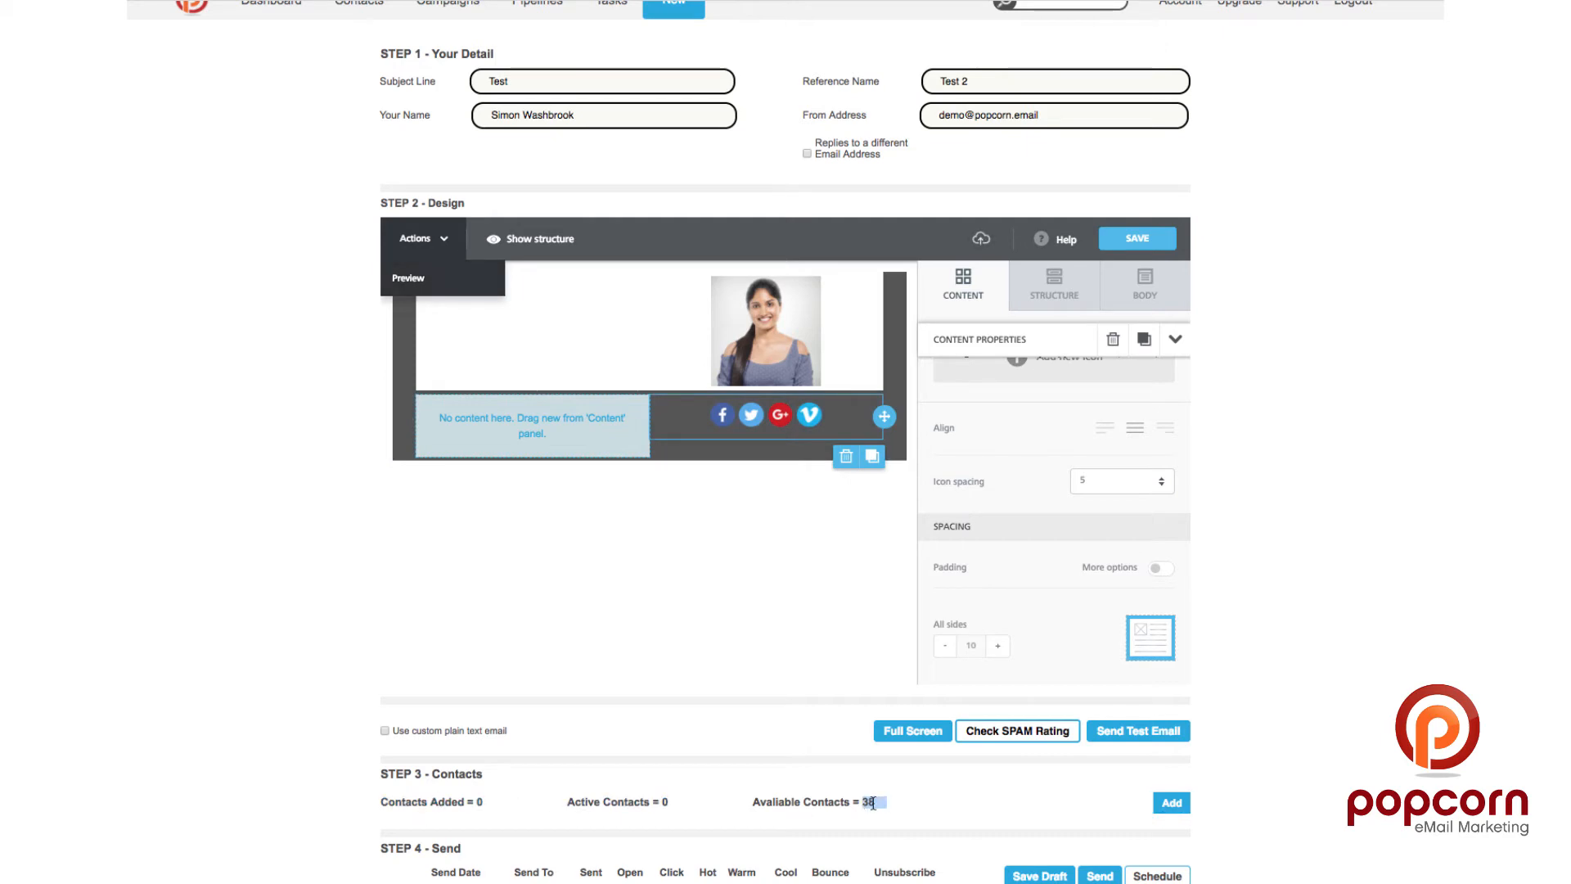
Step: Select all contacts in the picker and add them as recipients, giving 15 added and 11 active
click(1162, 808)
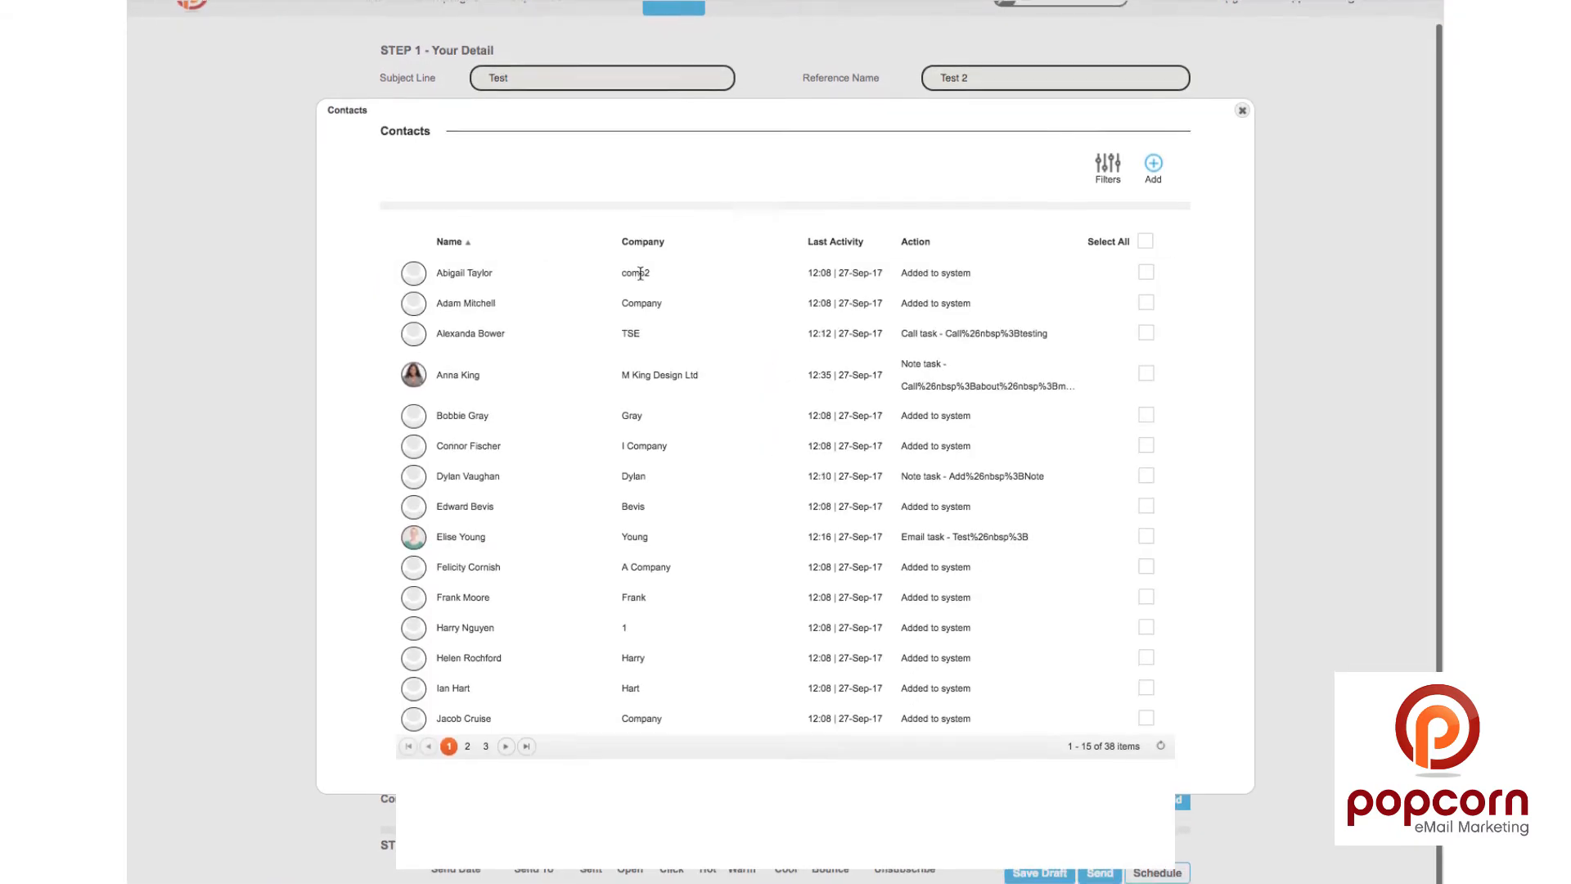
scroll(641, 274, up, 1)
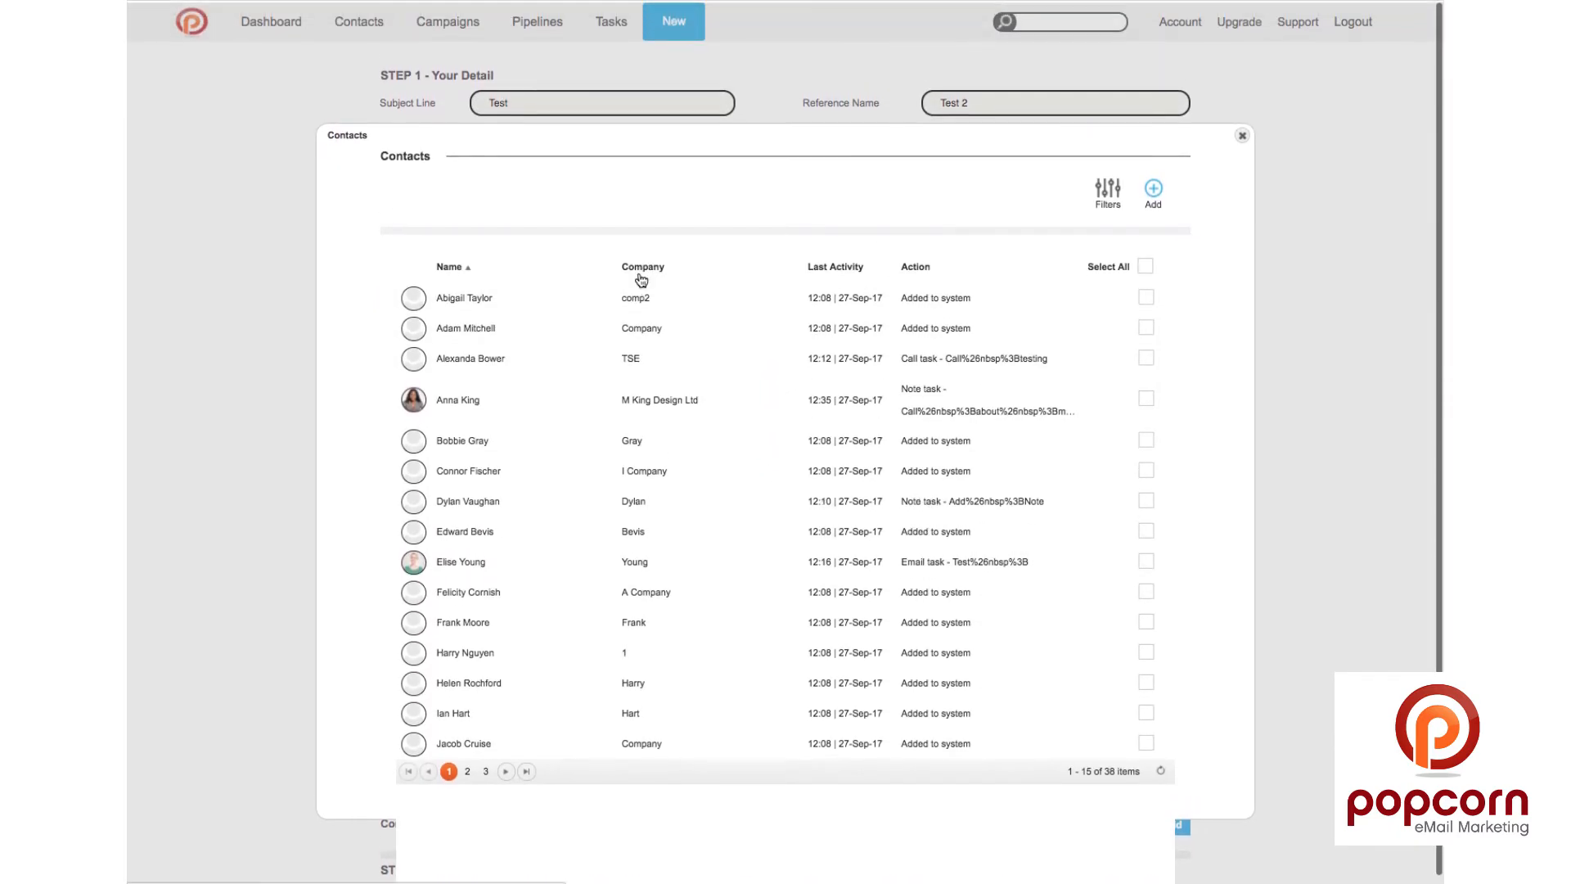
click(1110, 197)
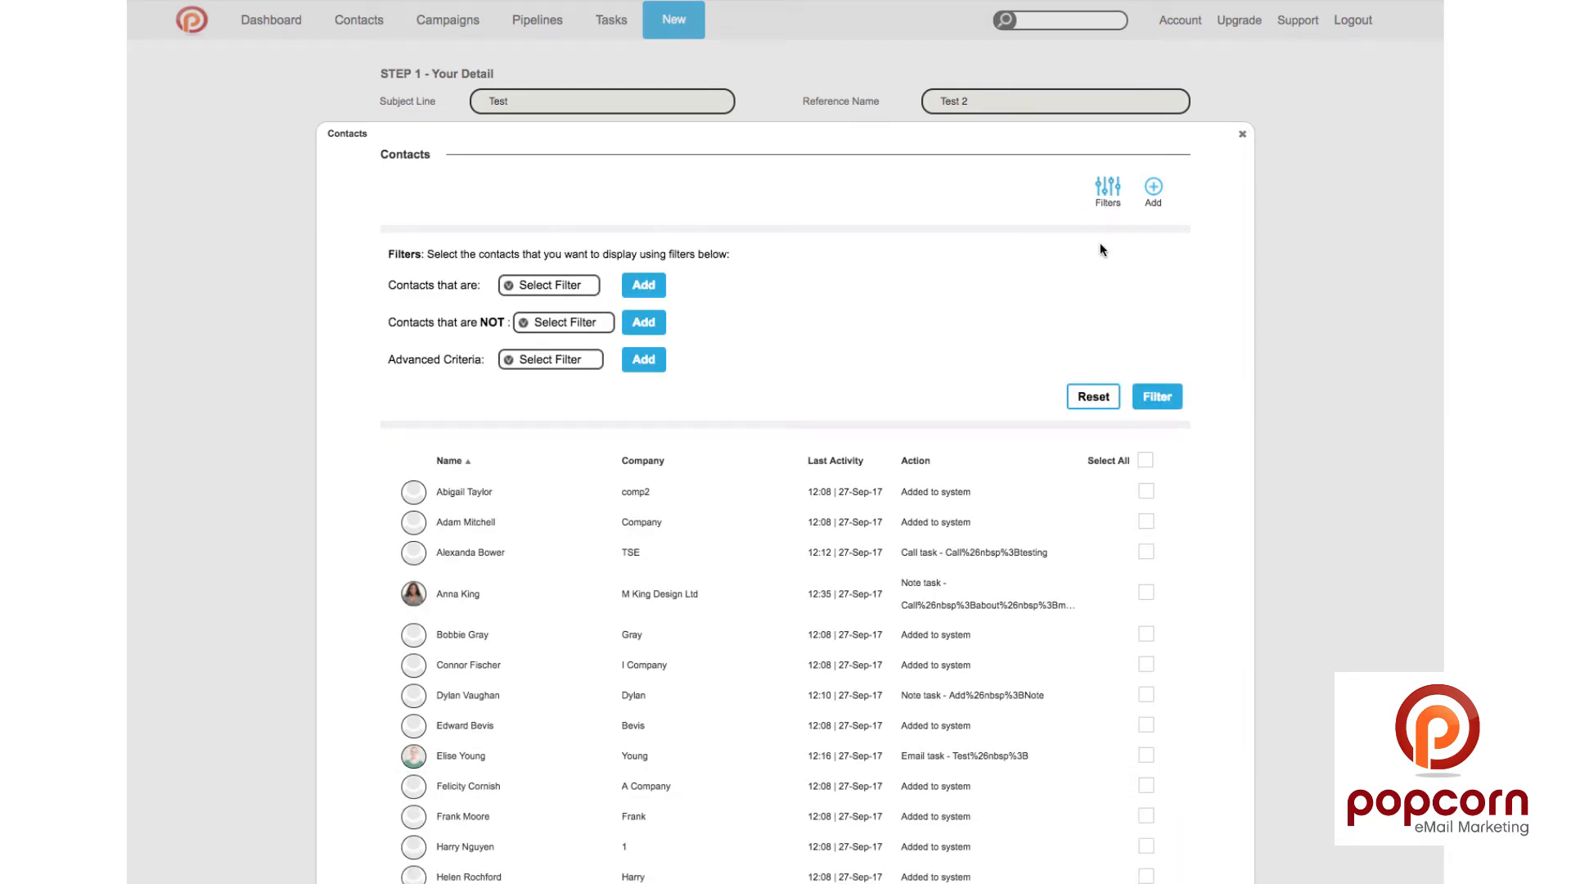
click(1107, 204)
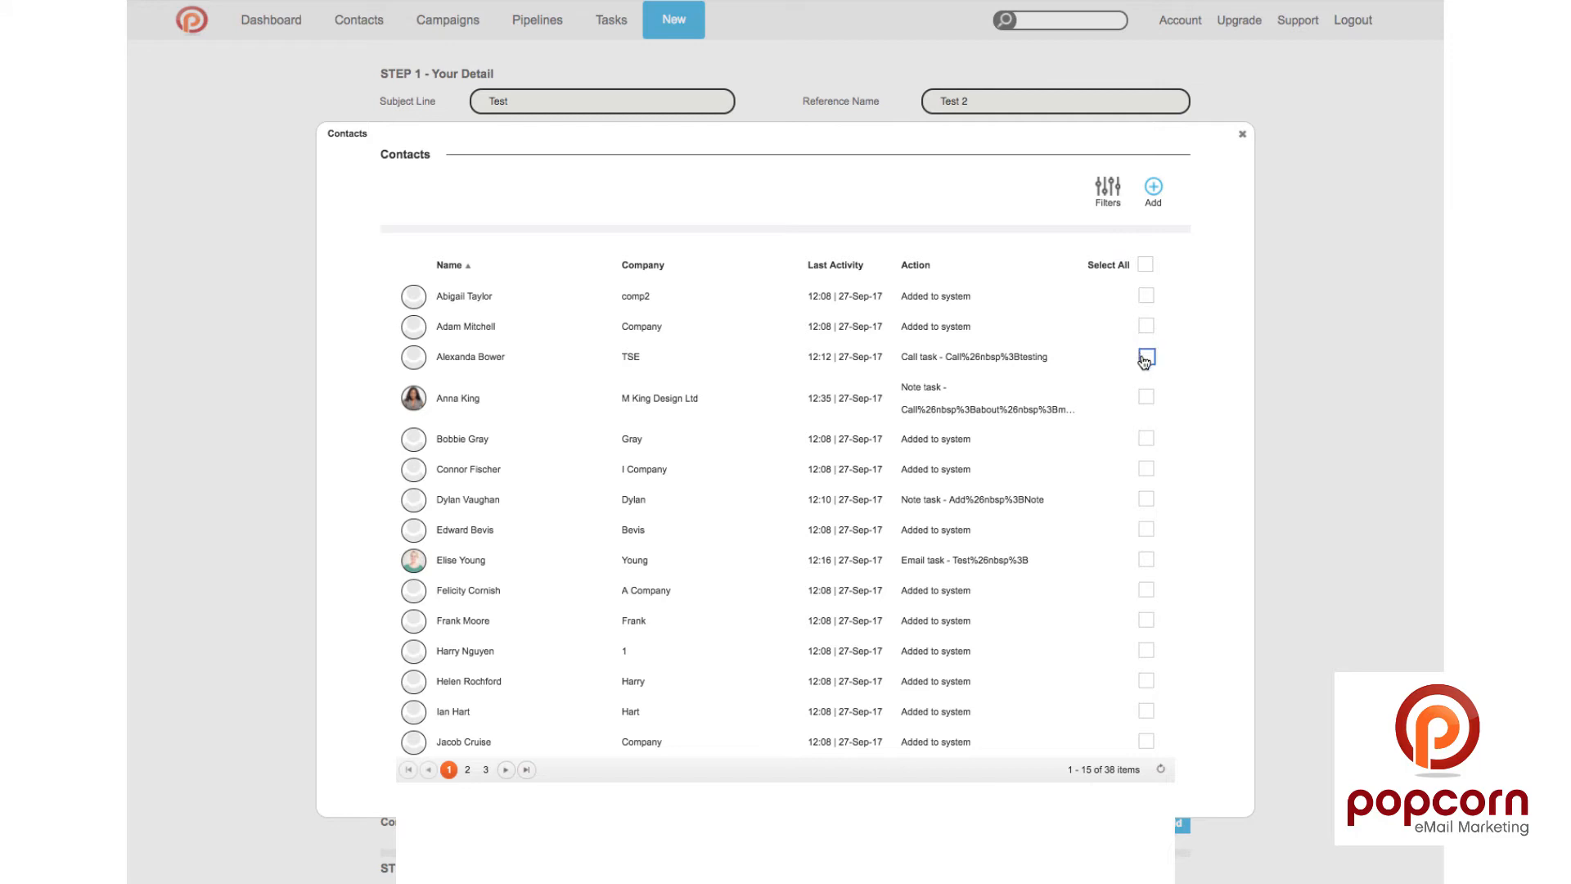
click(1146, 358)
click(1146, 400)
click(1147, 264)
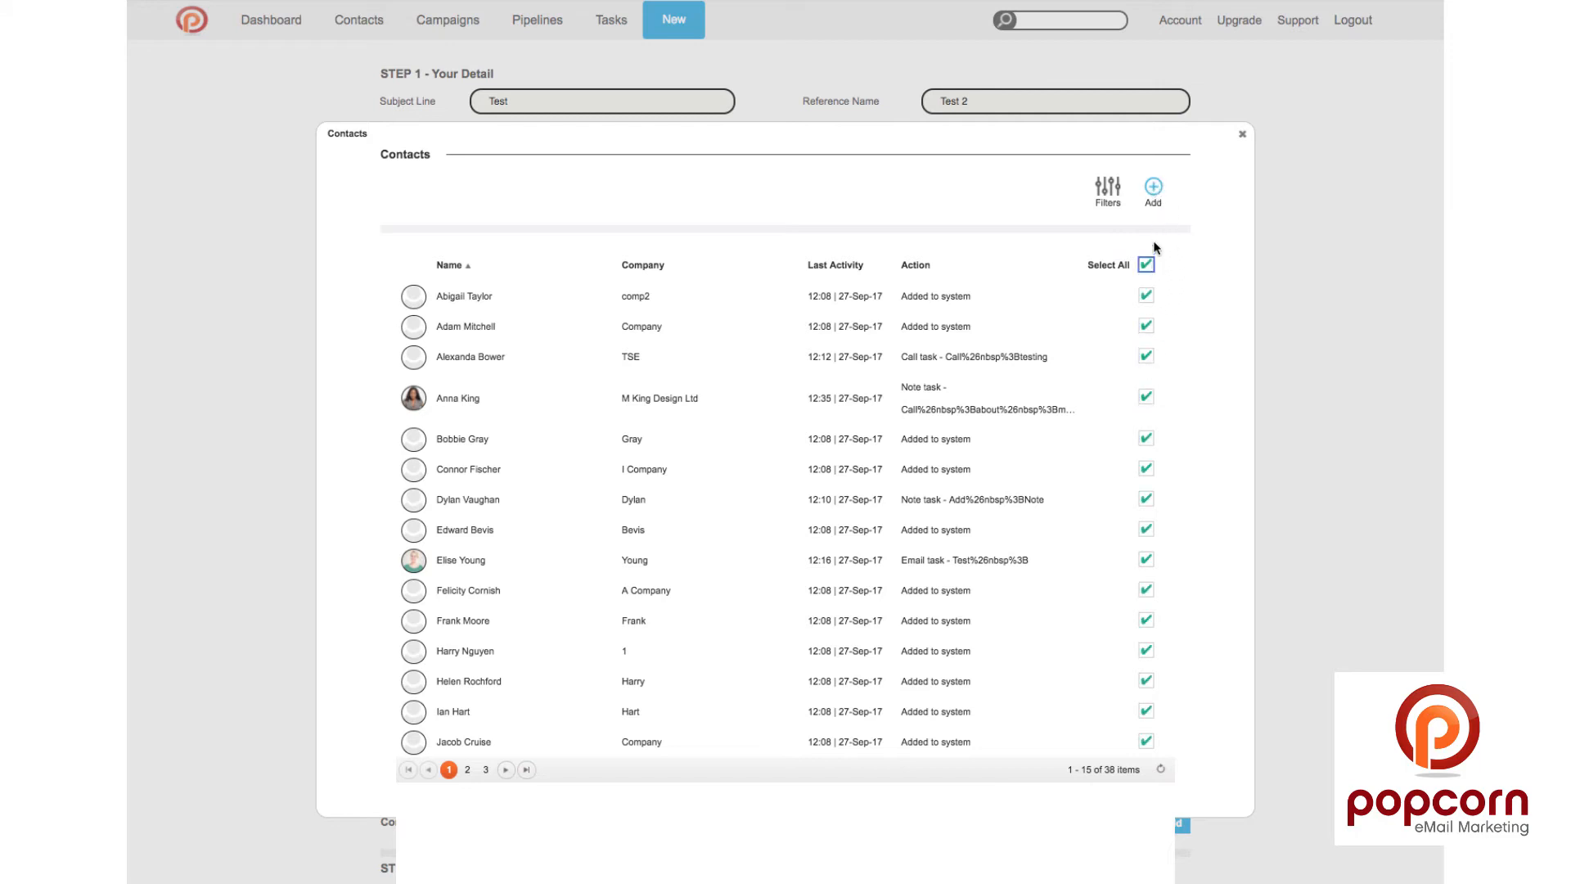
click(1154, 192)
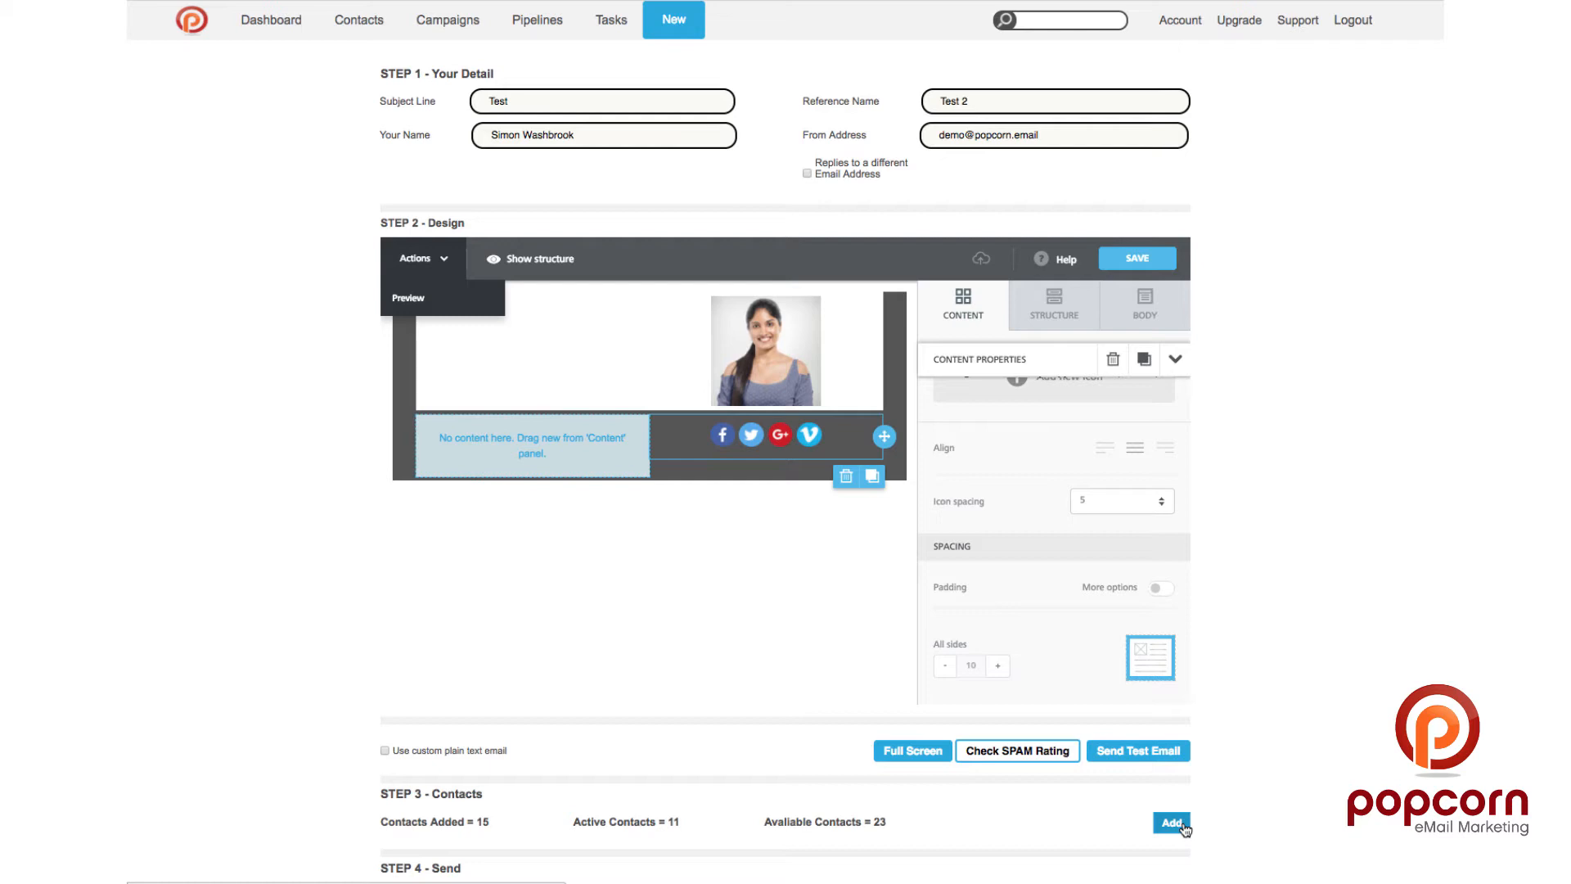
Step: Schedule the email to send on 2017/09/27 at 13:31
scroll(1280, 773, down, 1)
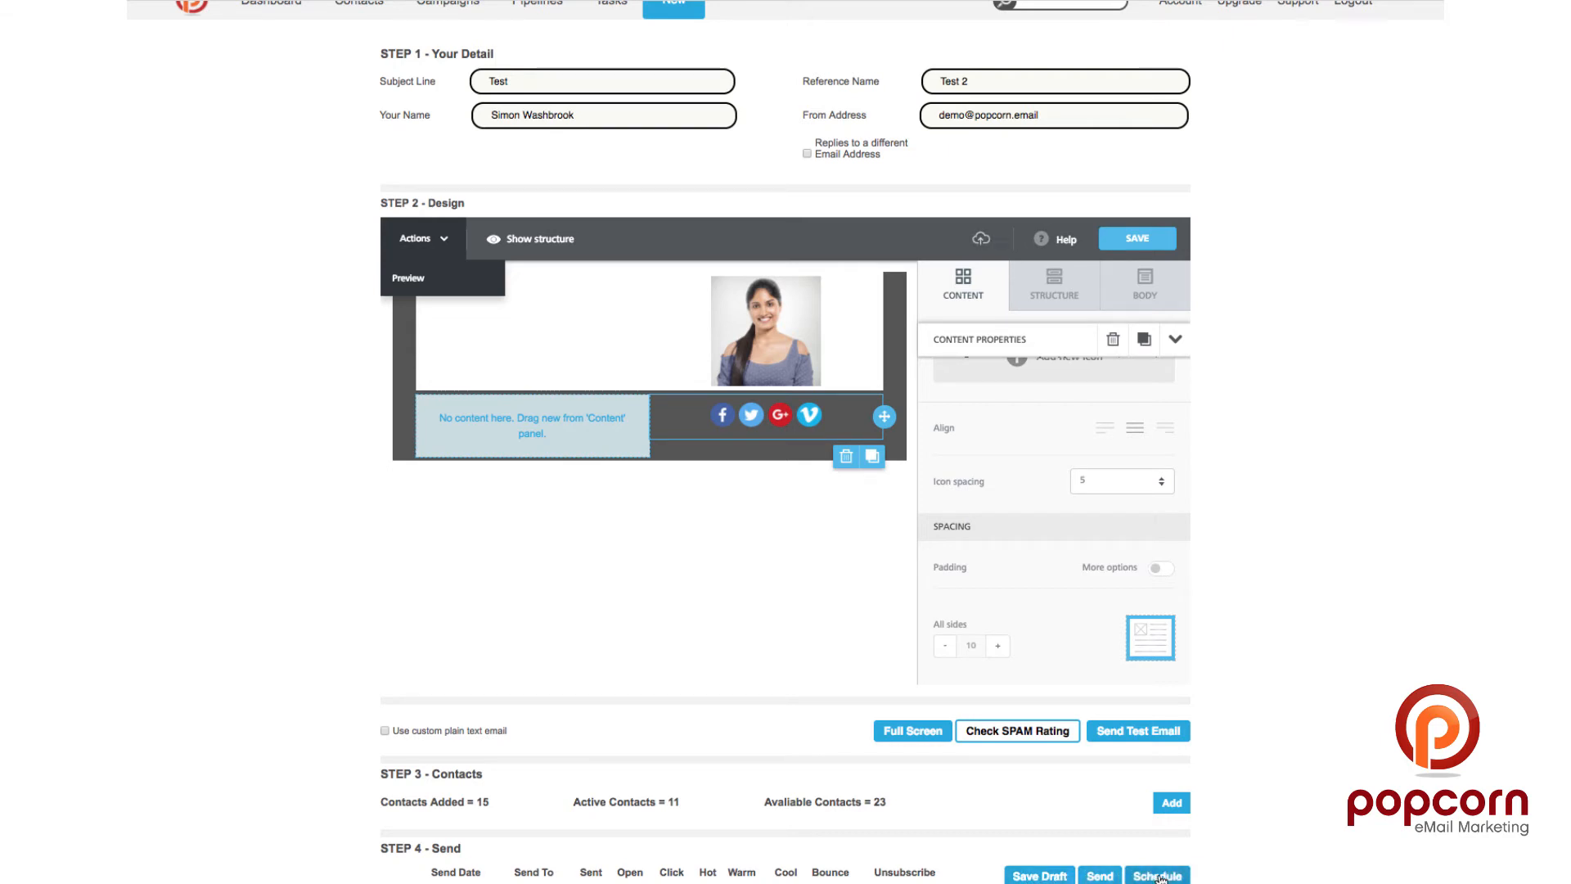
click(1126, 876)
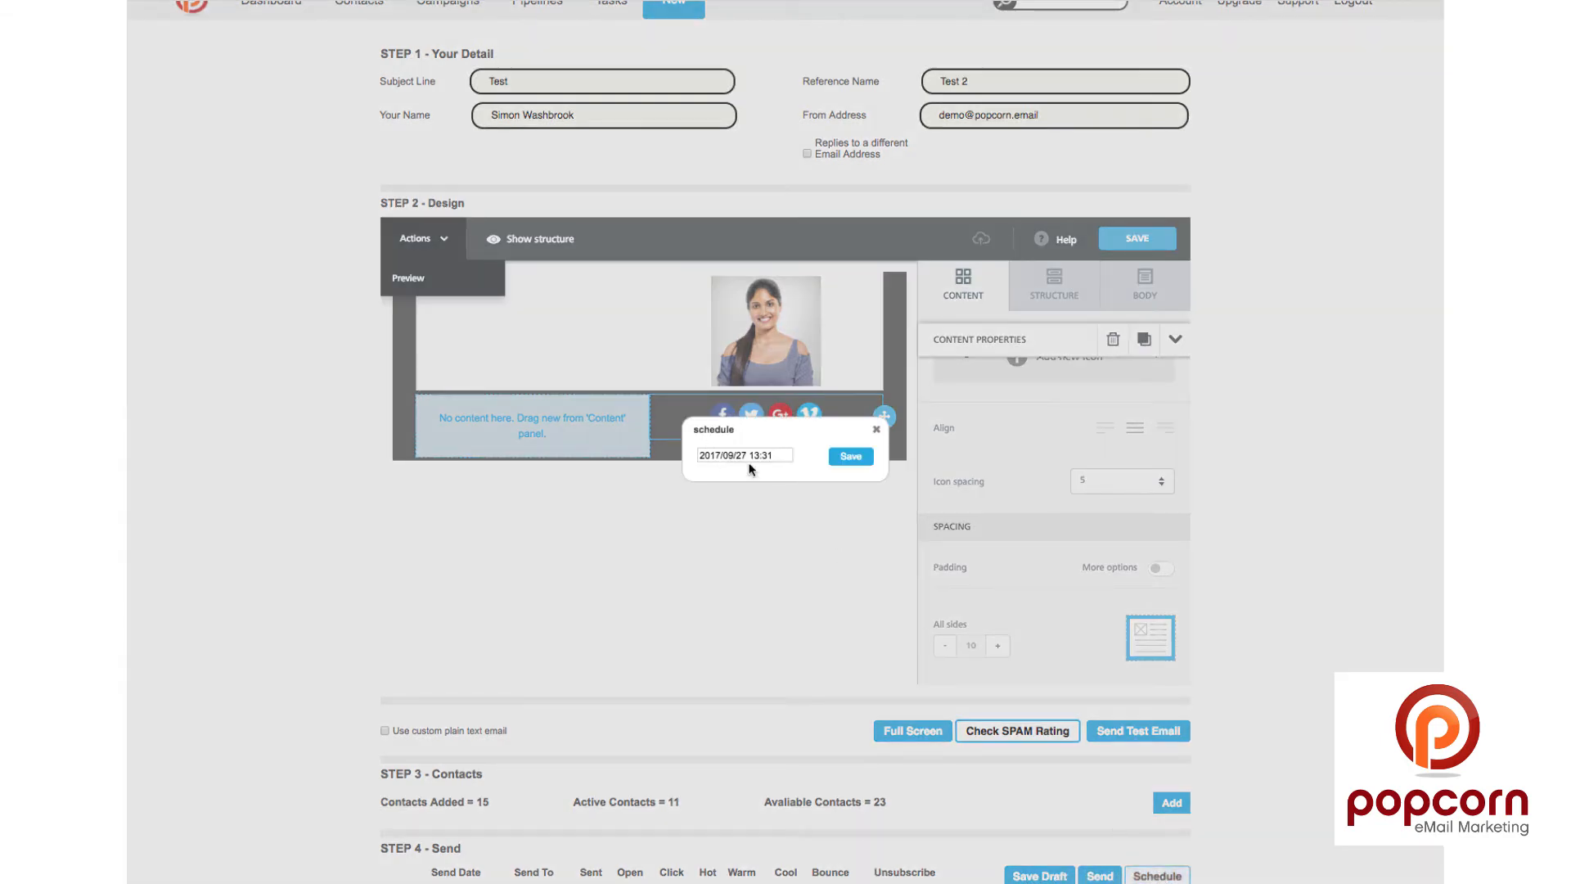
click(776, 454)
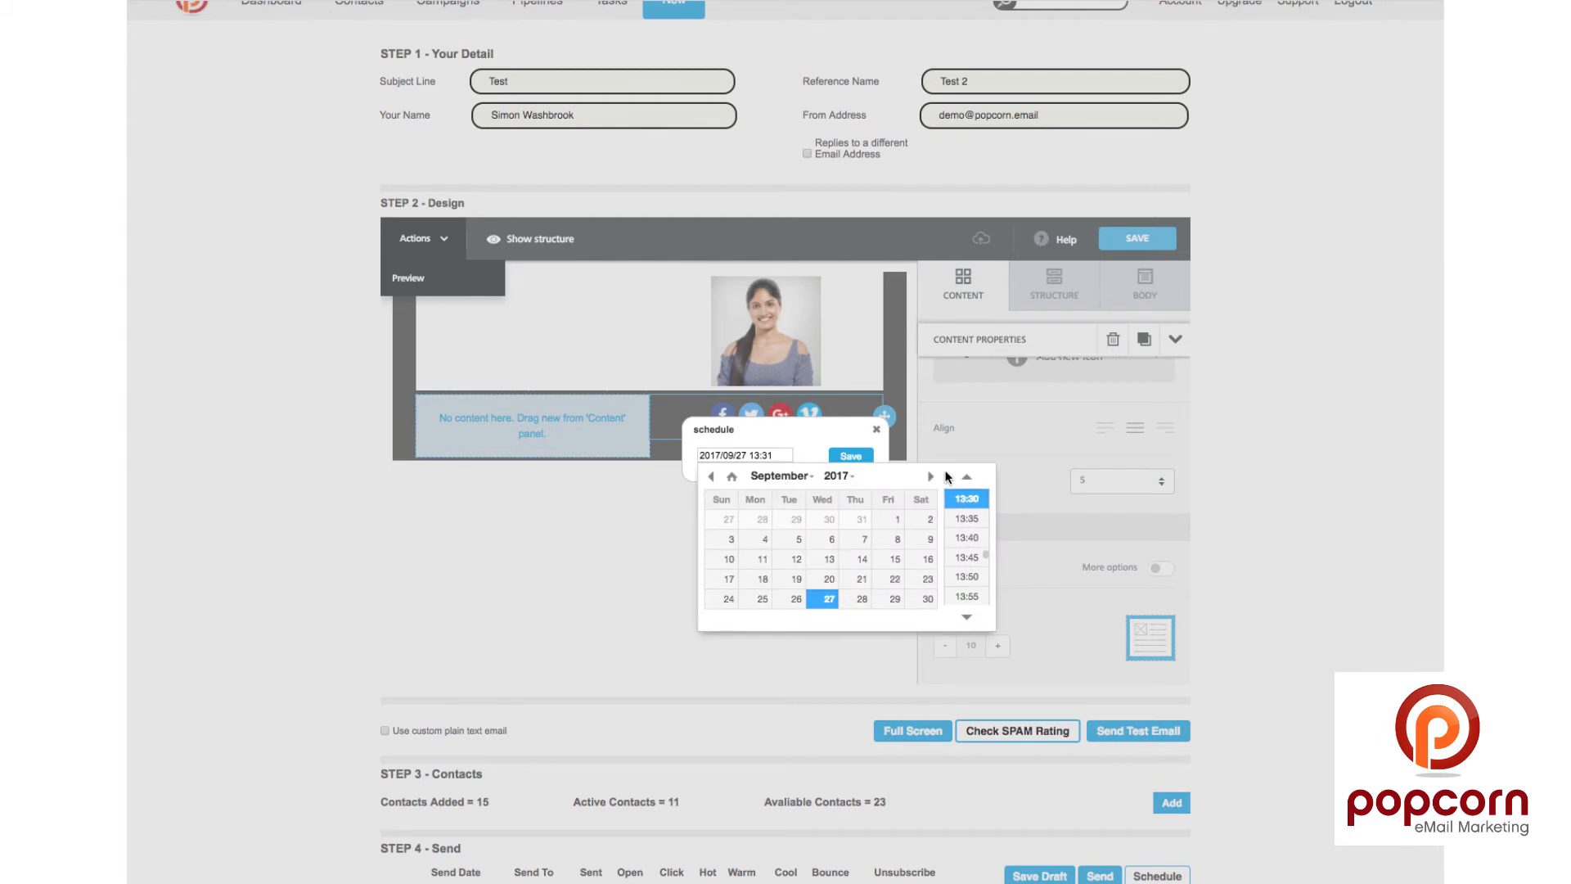
click(831, 425)
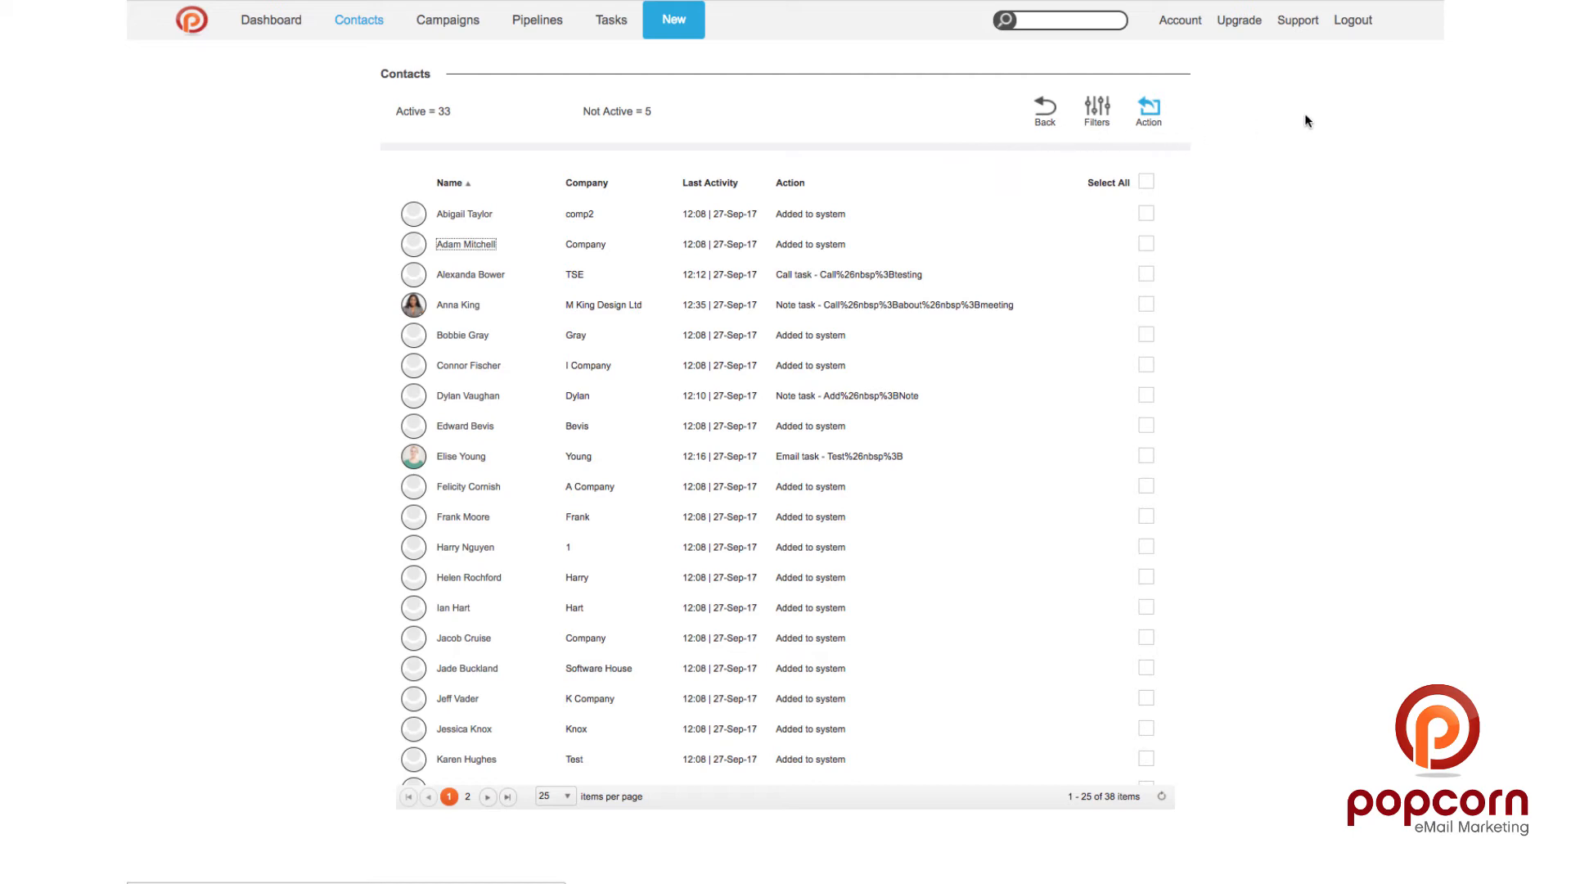
Step: Filter the contacts list to include only Hot contacts
click(1094, 113)
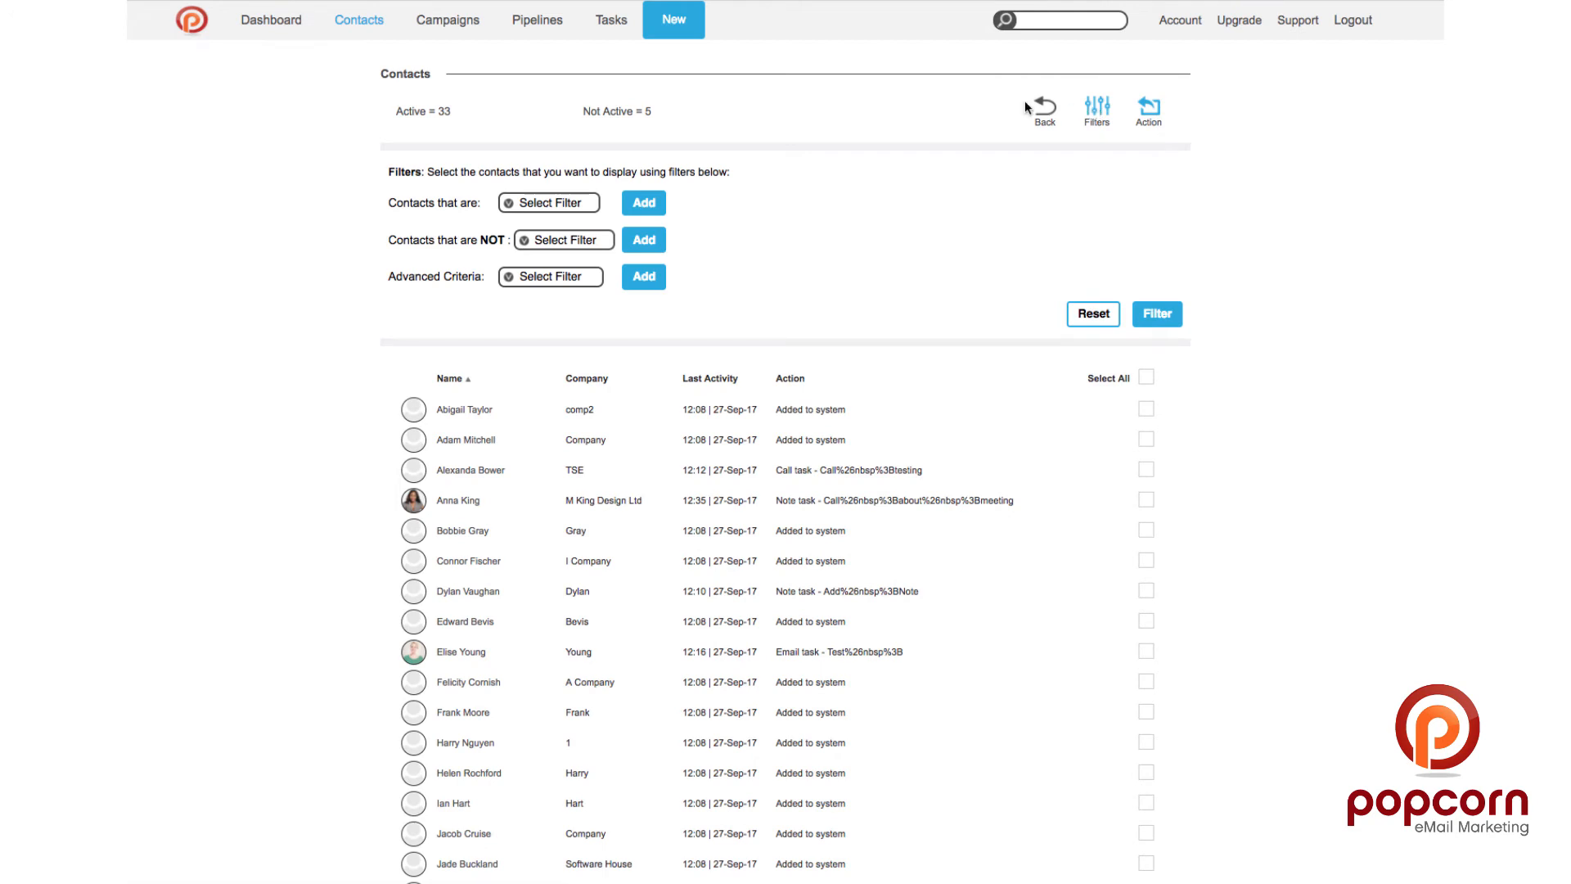
click(538, 204)
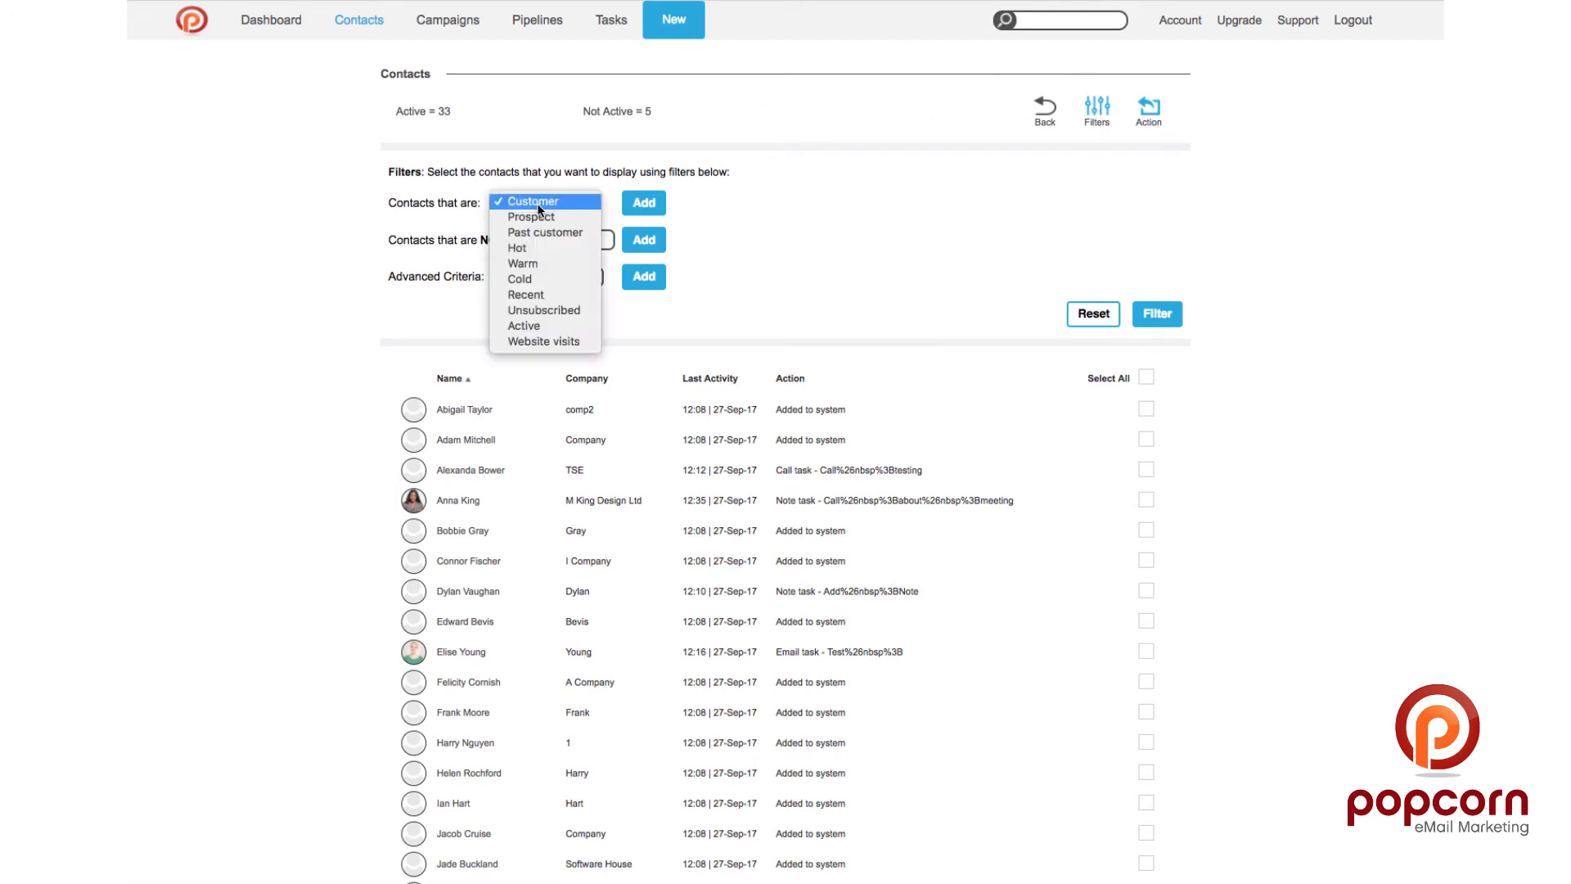
click(534, 245)
click(644, 205)
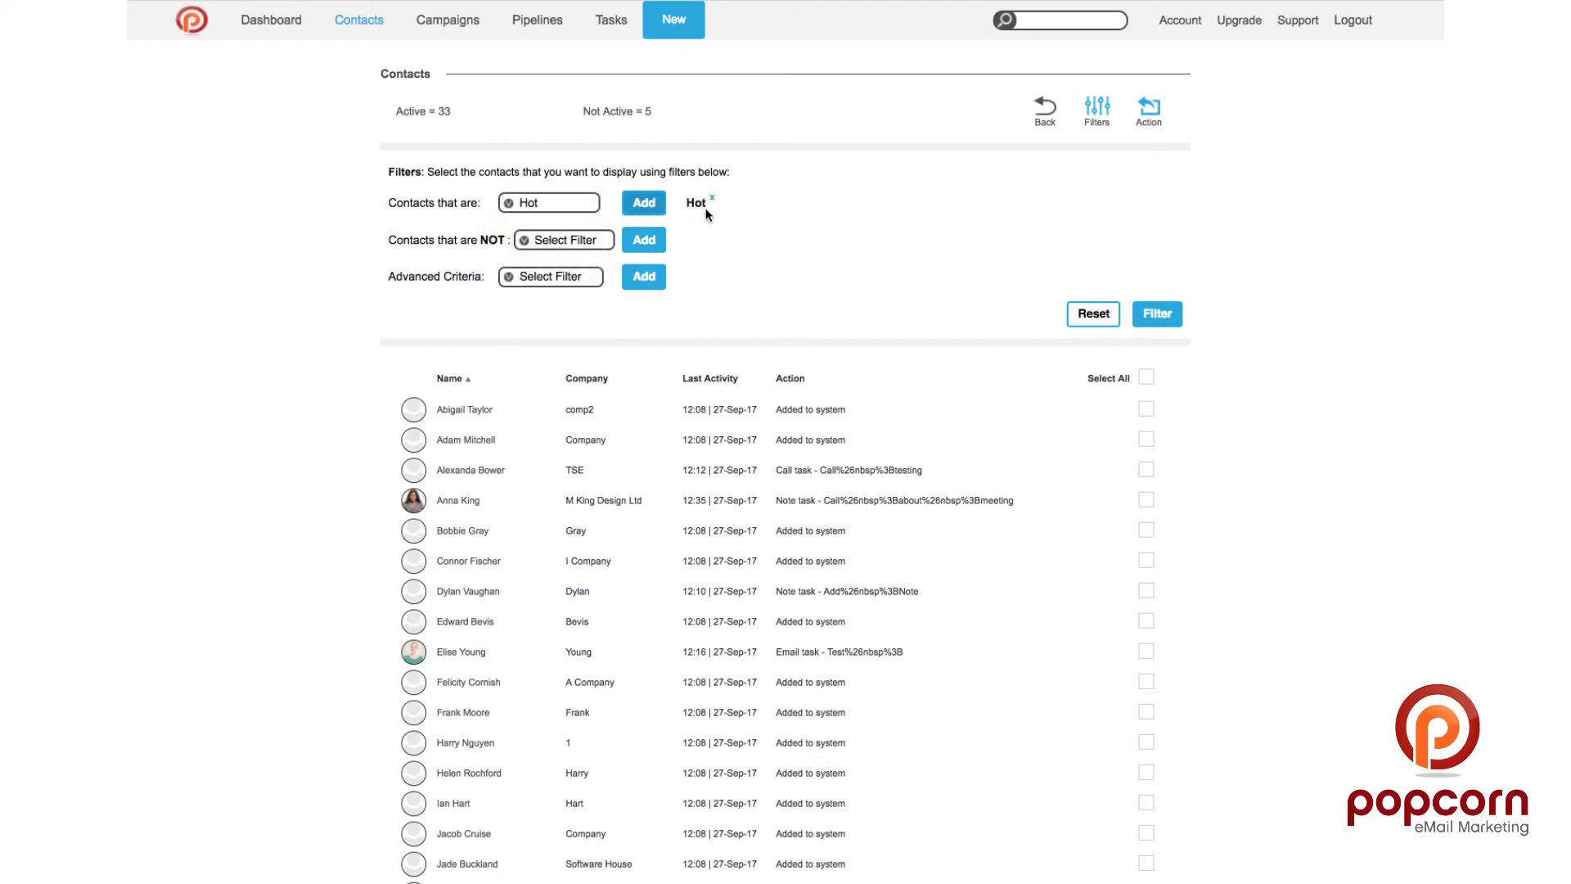
click(1166, 317)
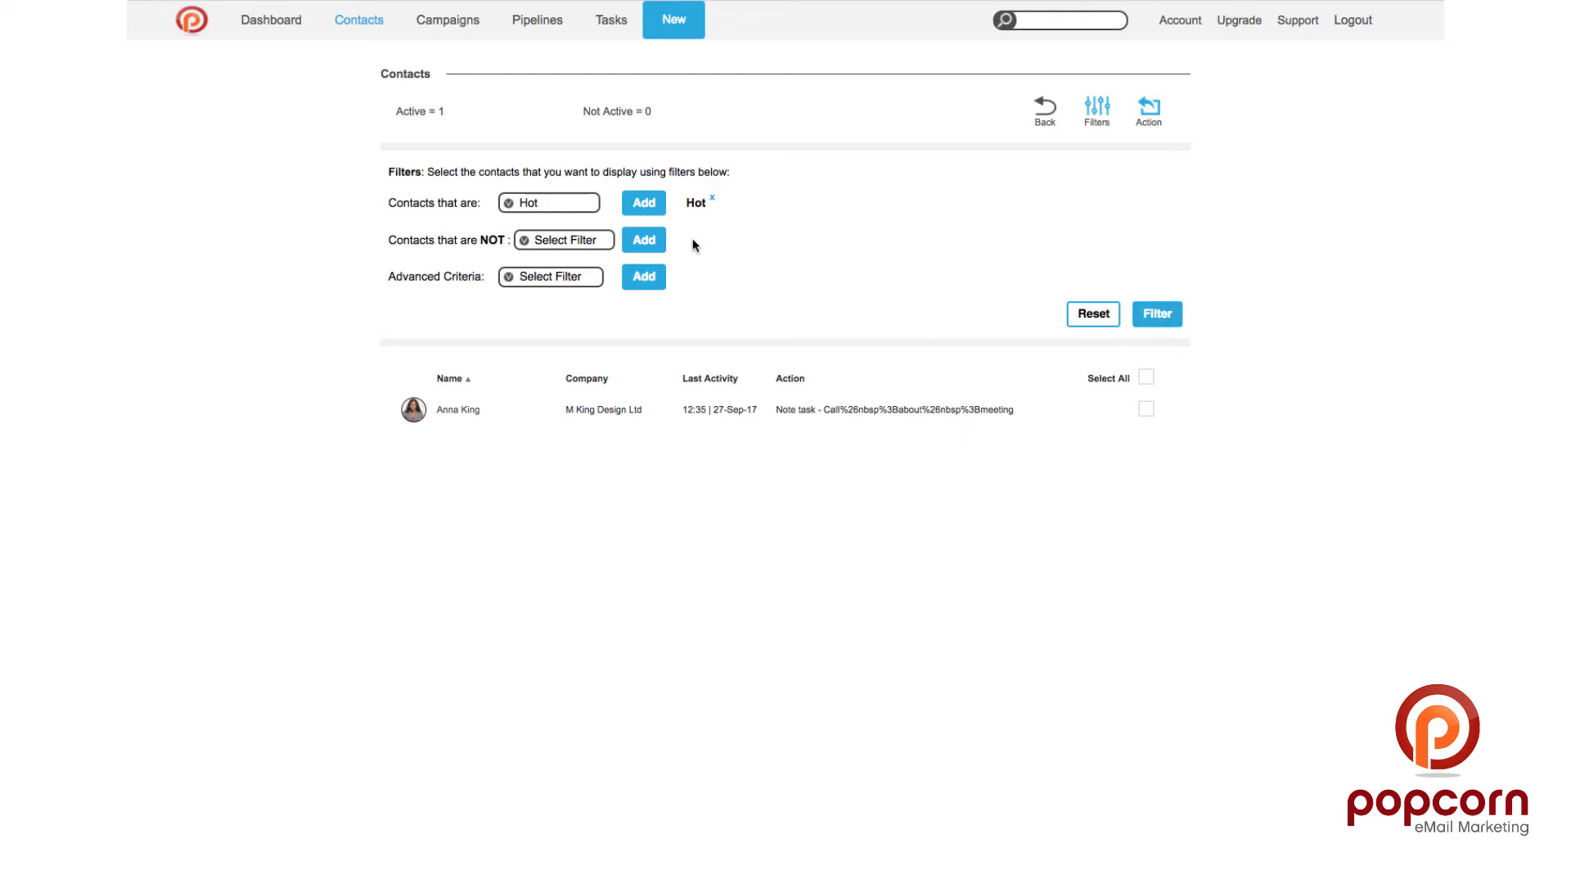
Step: Try an Unsubscribed exclude filter, then remove it again
click(520, 212)
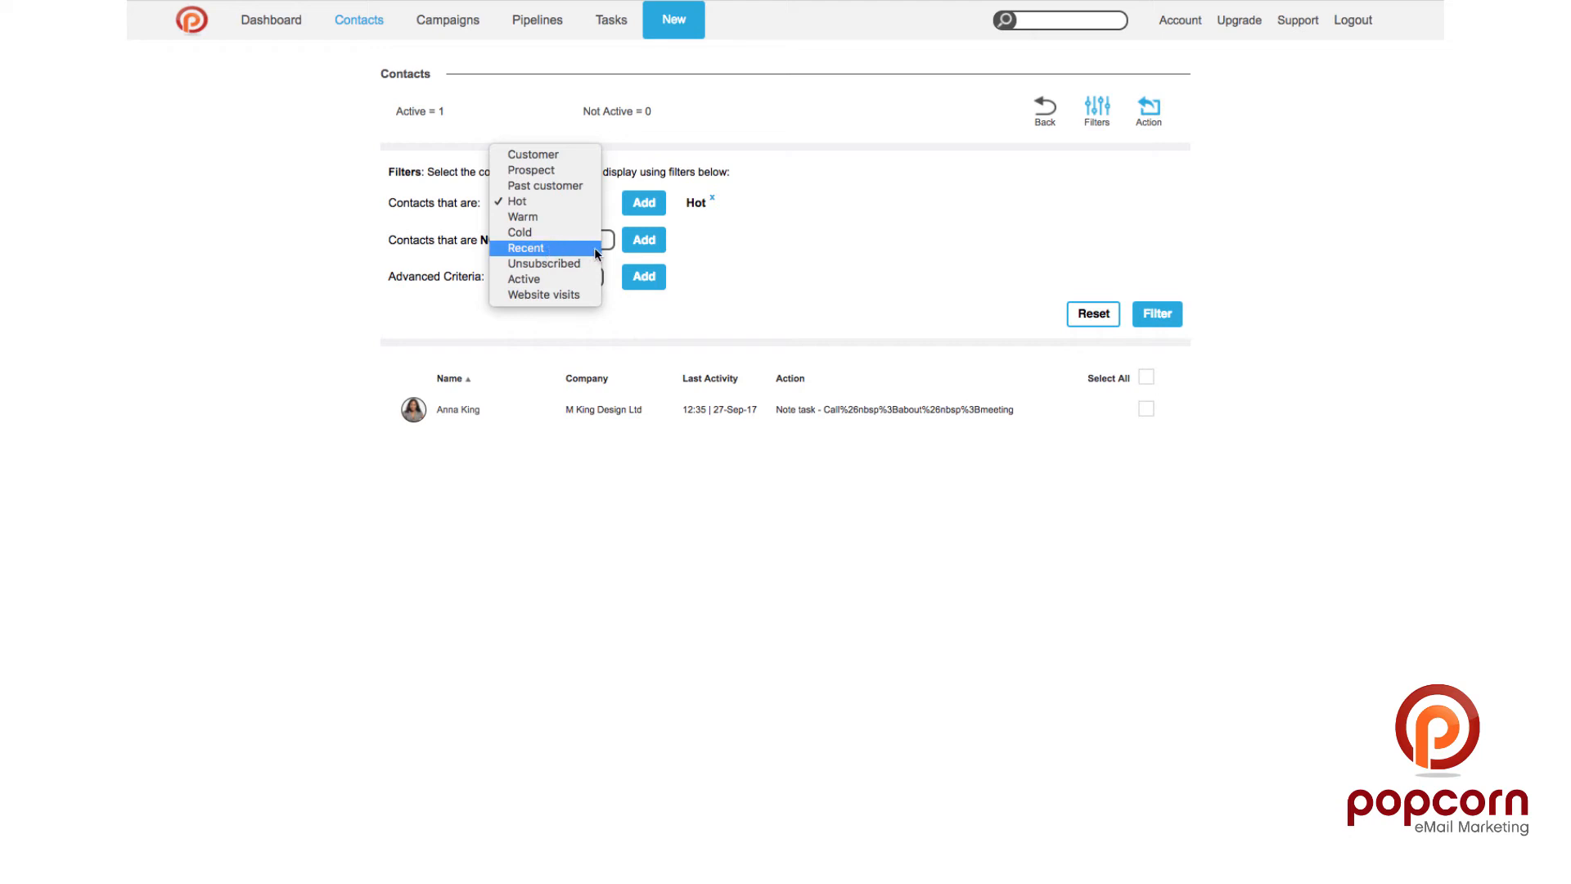
click(862, 232)
click(543, 241)
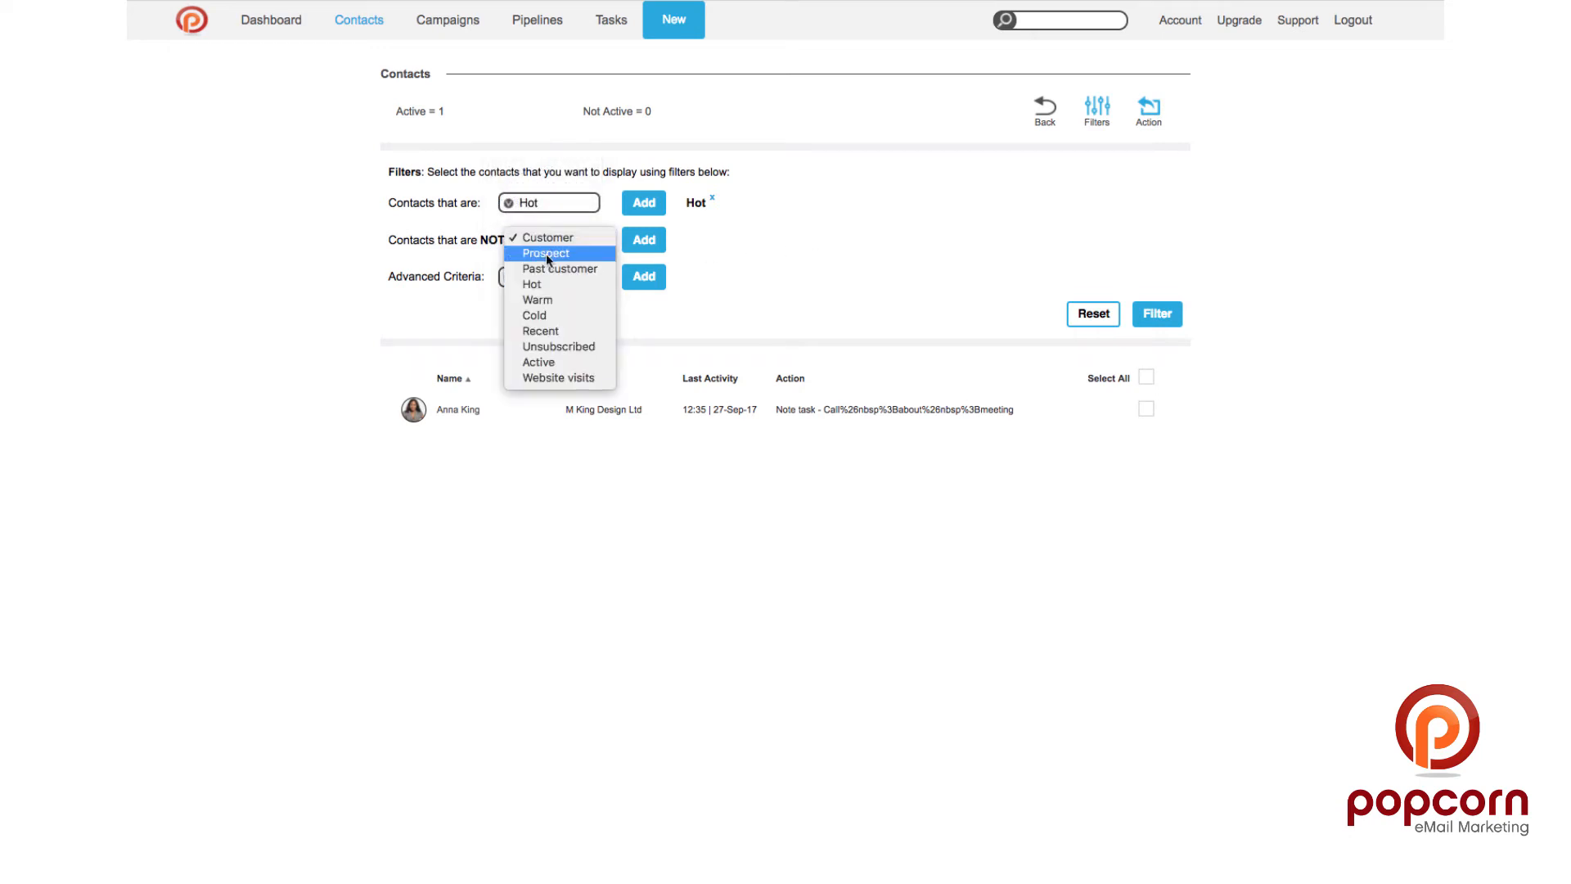
click(560, 346)
click(646, 247)
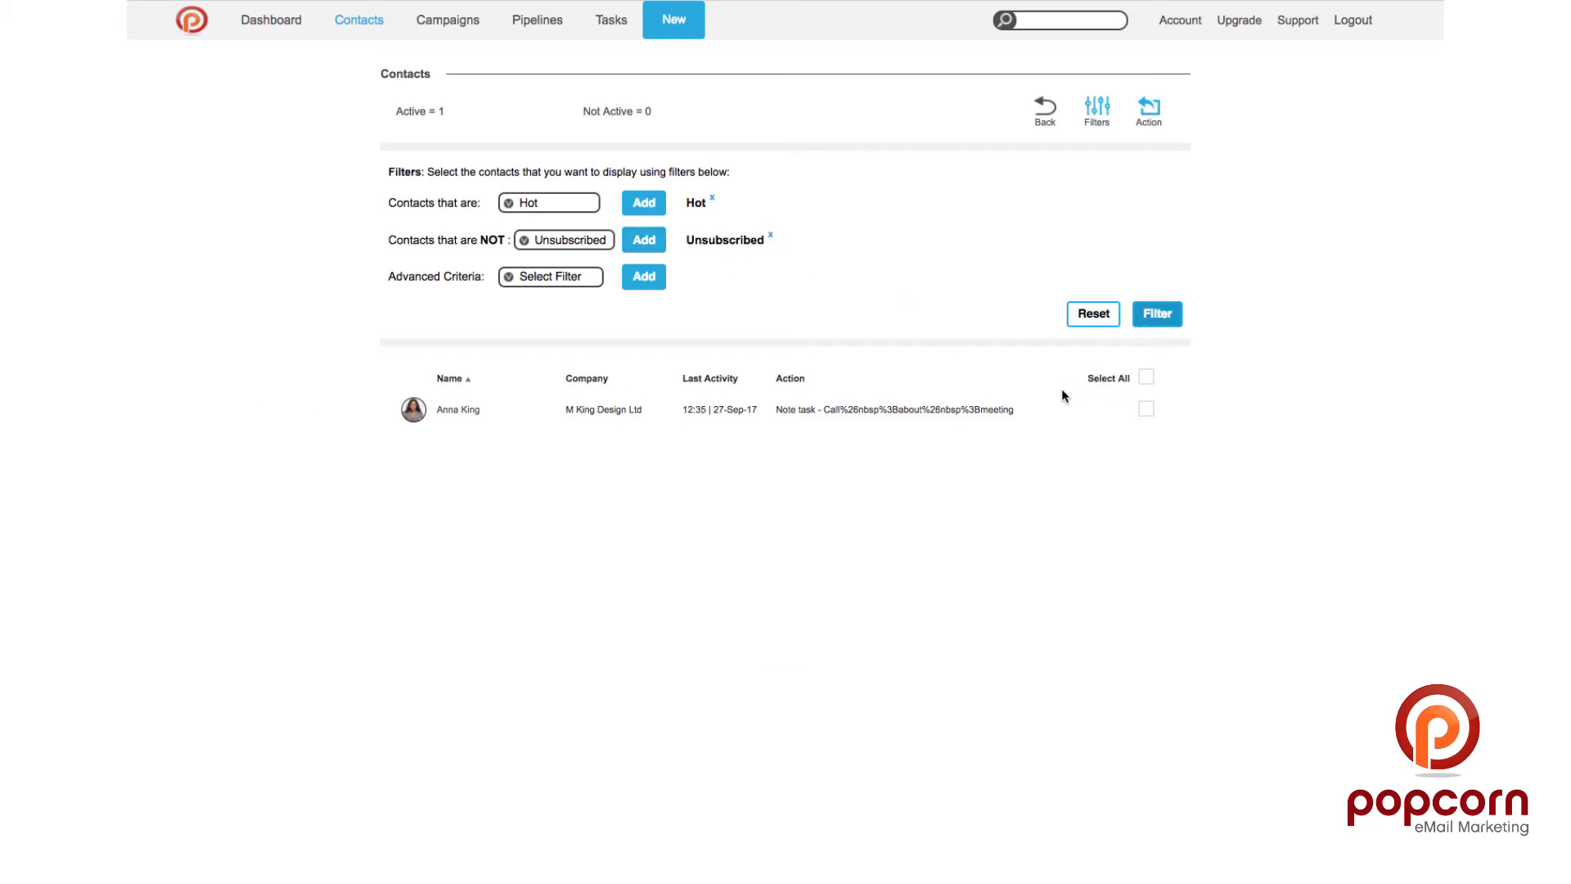
click(771, 238)
Step: Test Unsubscribed as an extra include filter, then re-filter on Hot contacts alone
click(571, 205)
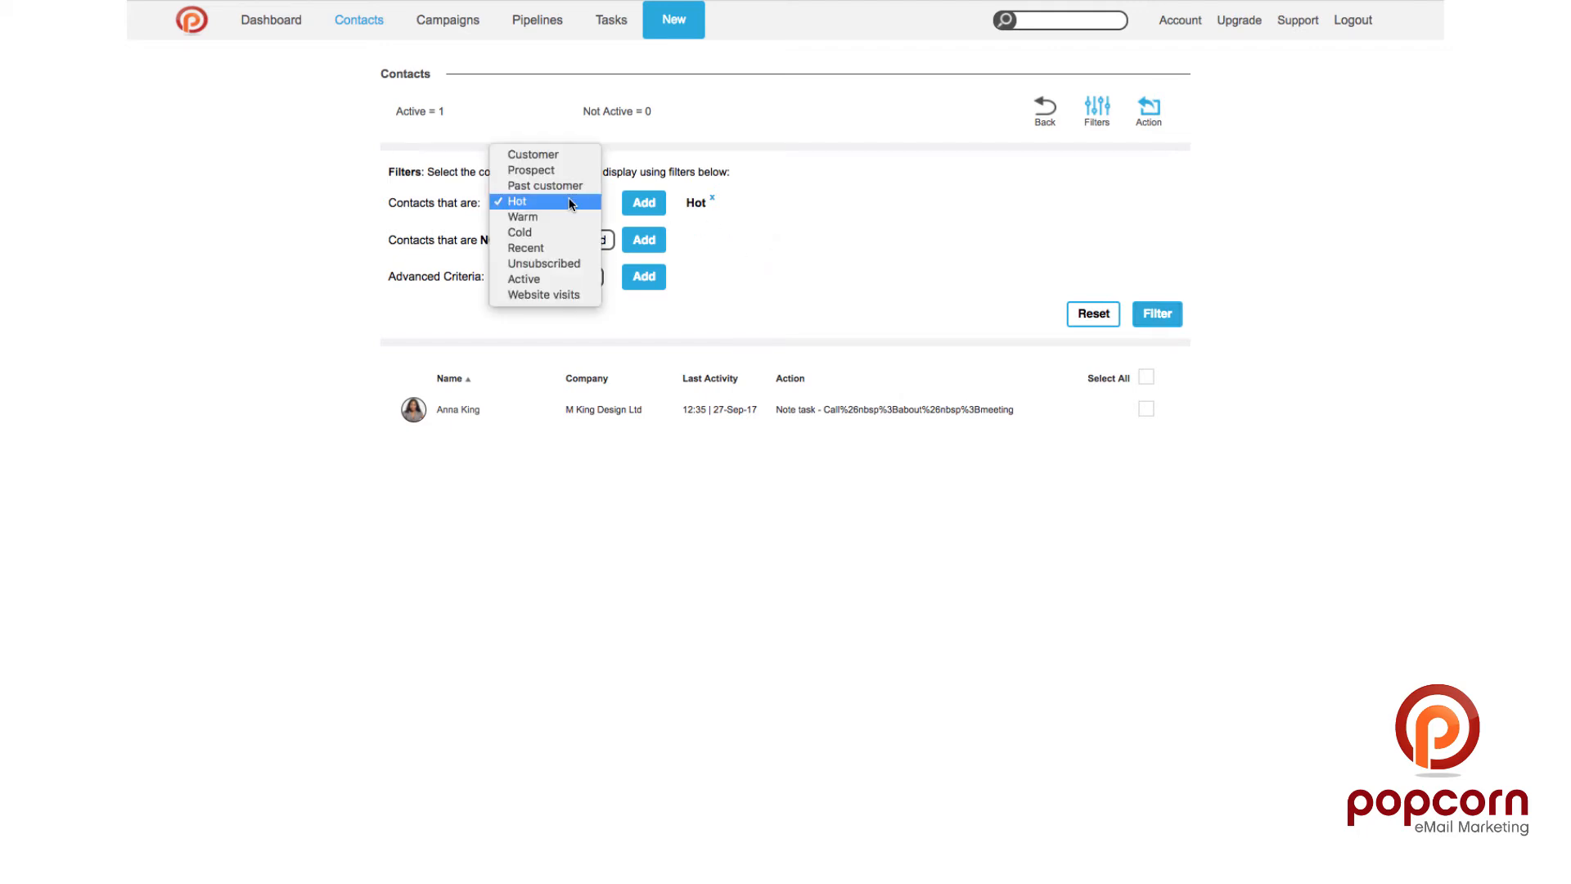
click(554, 264)
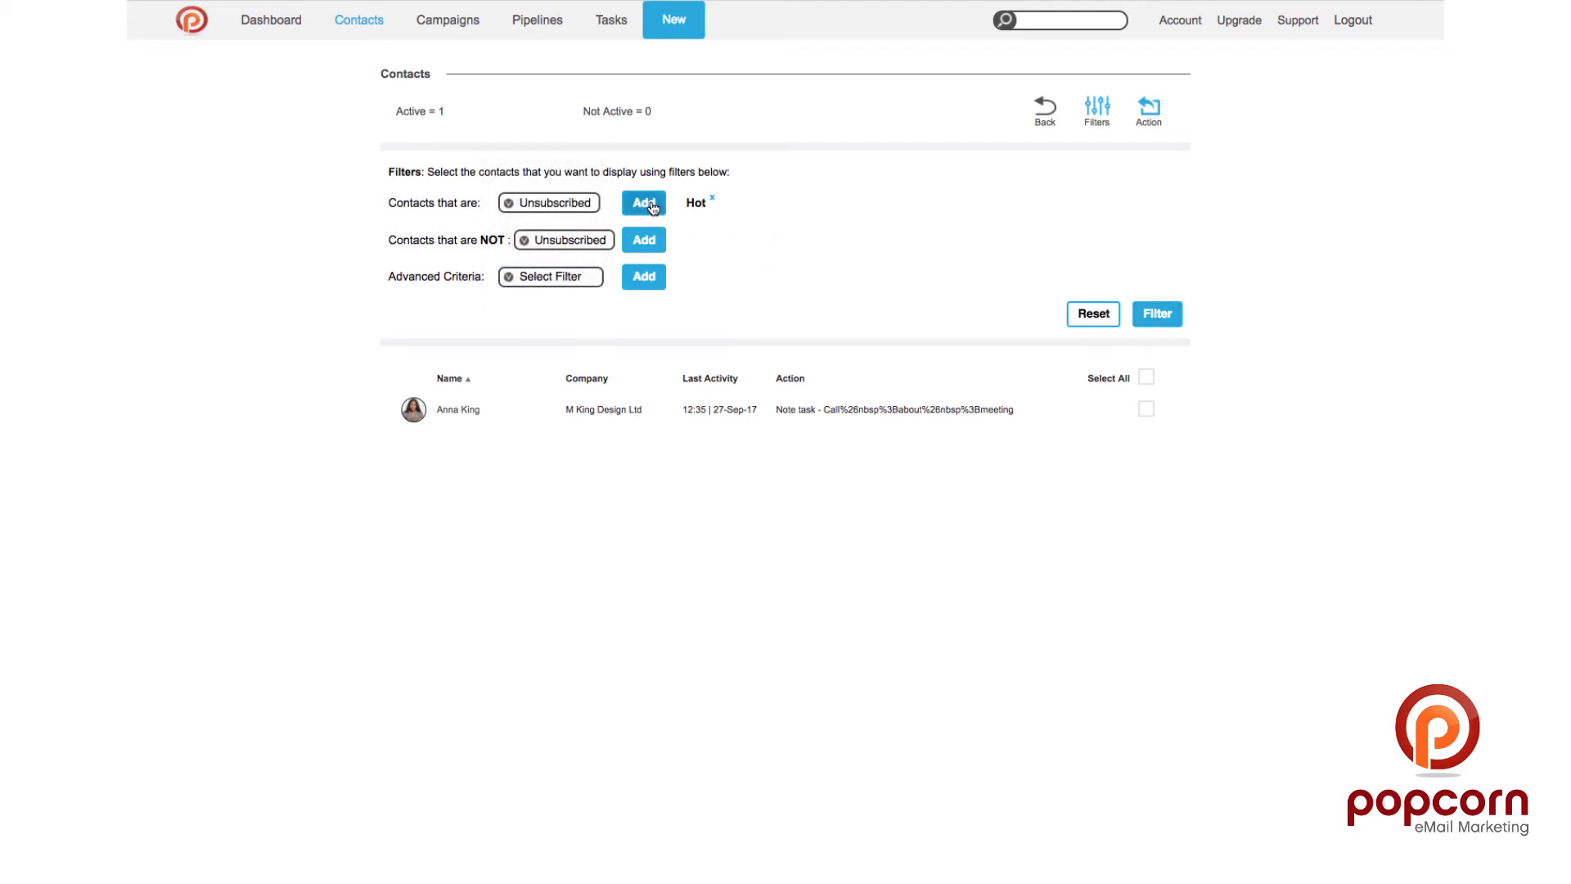
click(643, 204)
click(1163, 317)
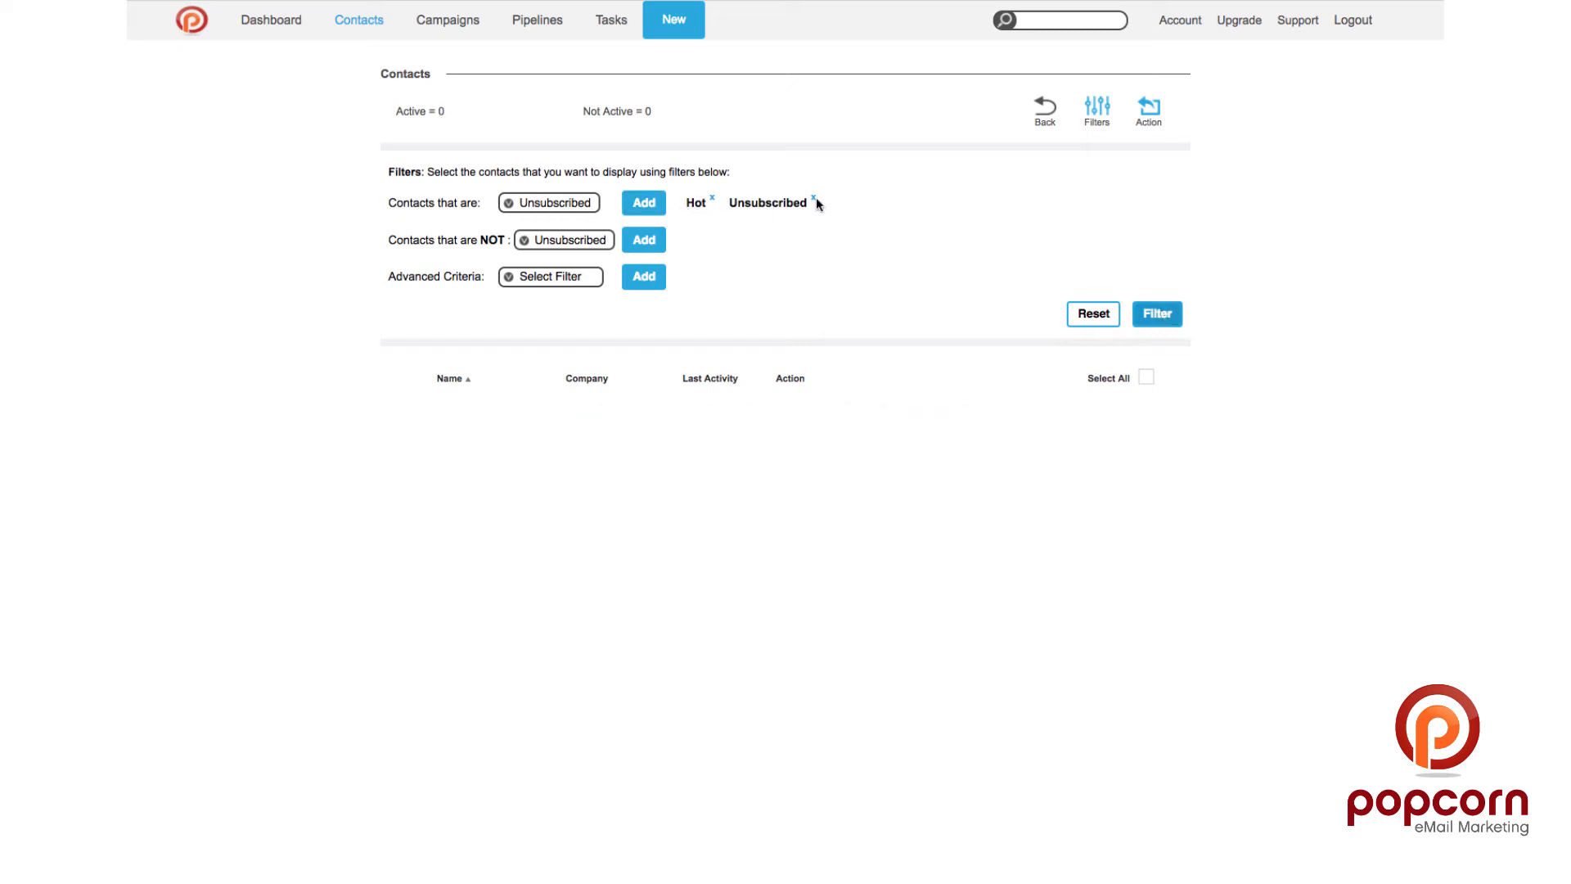
click(815, 199)
click(1162, 316)
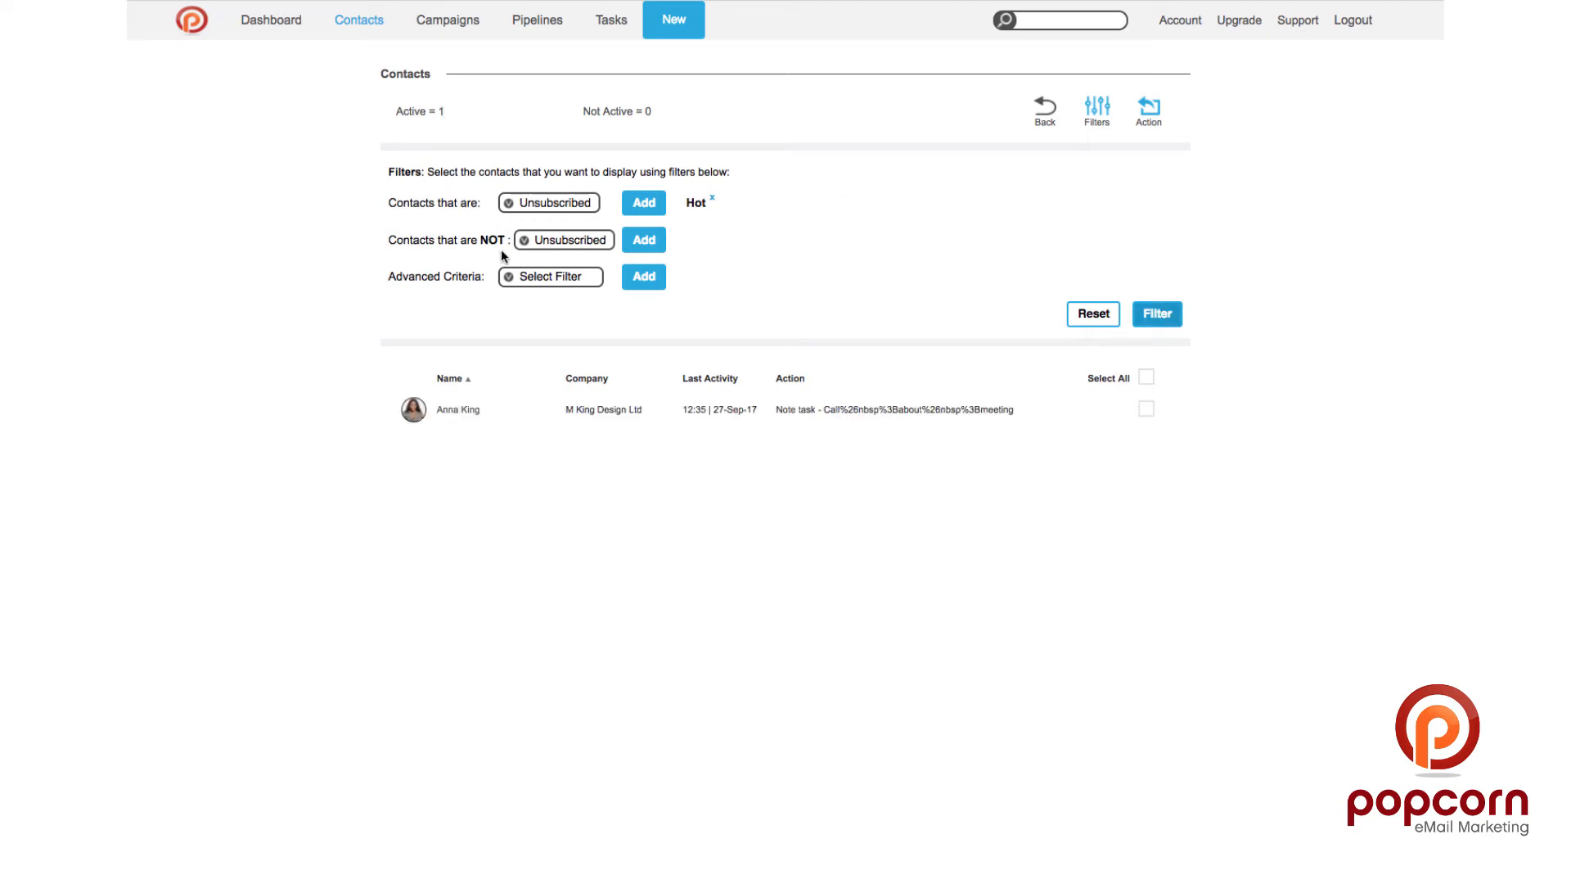
click(526, 280)
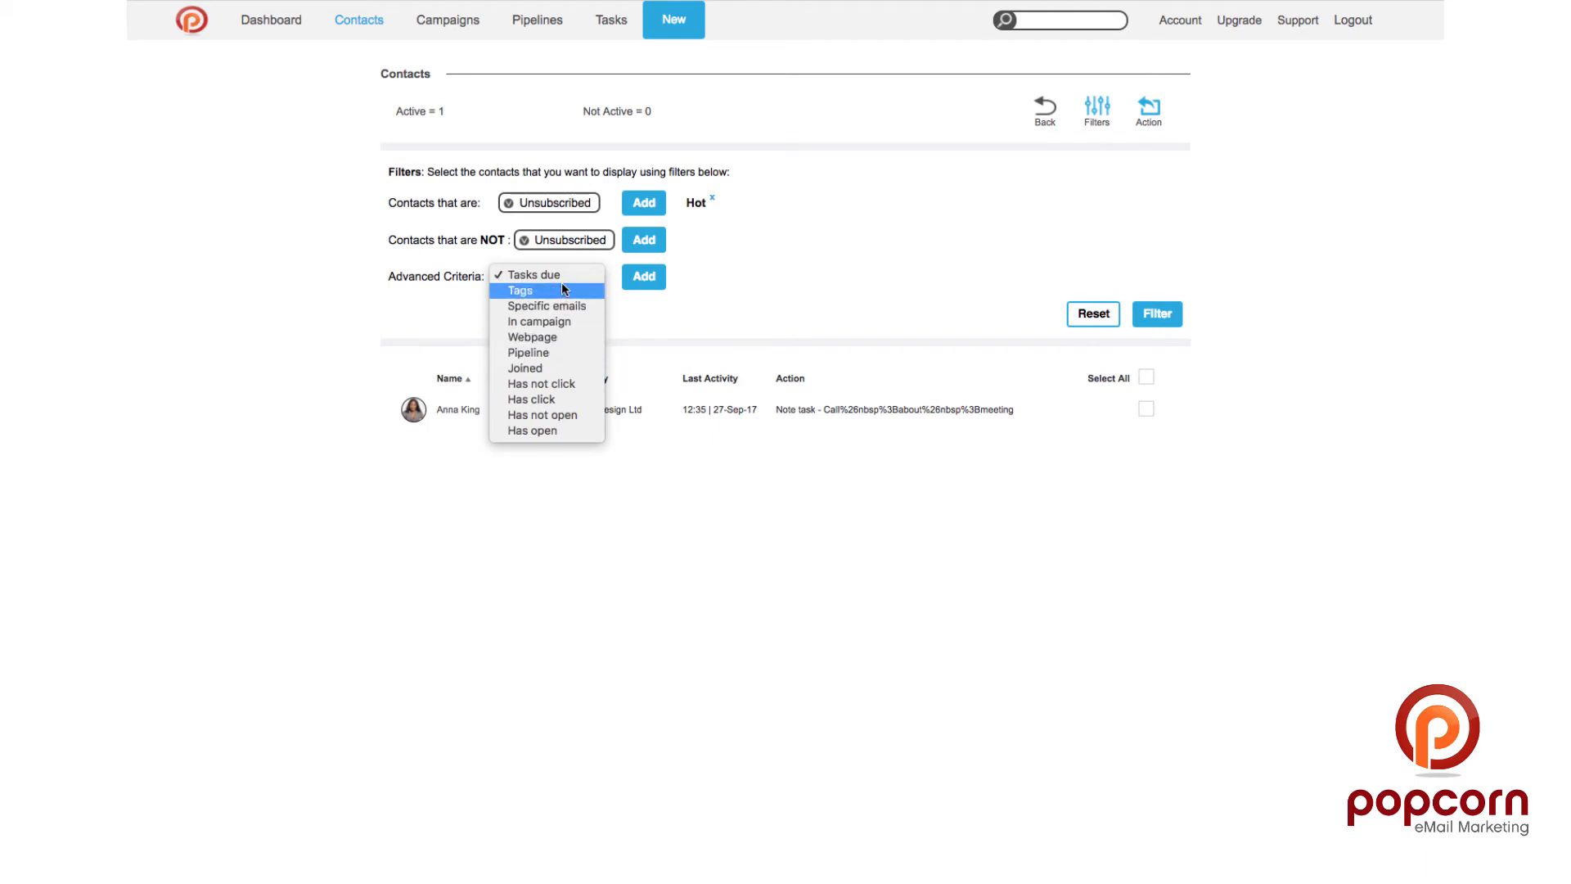
Step: Add a Tags advanced criterion for the 'exhibitor' tag and apply the filter
click(562, 288)
click(644, 278)
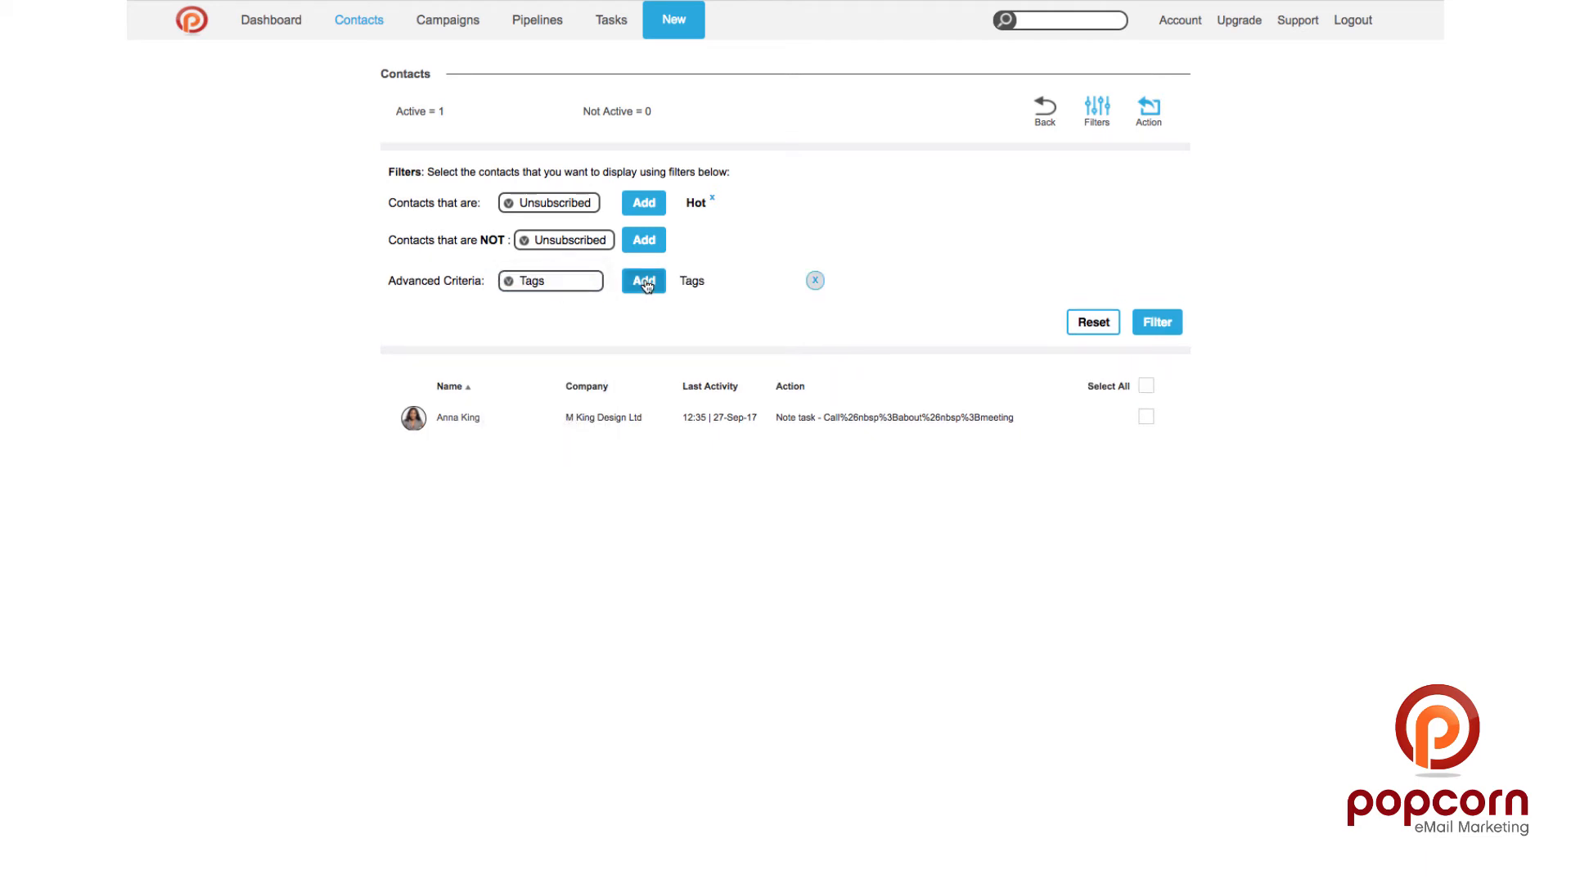
click(724, 285)
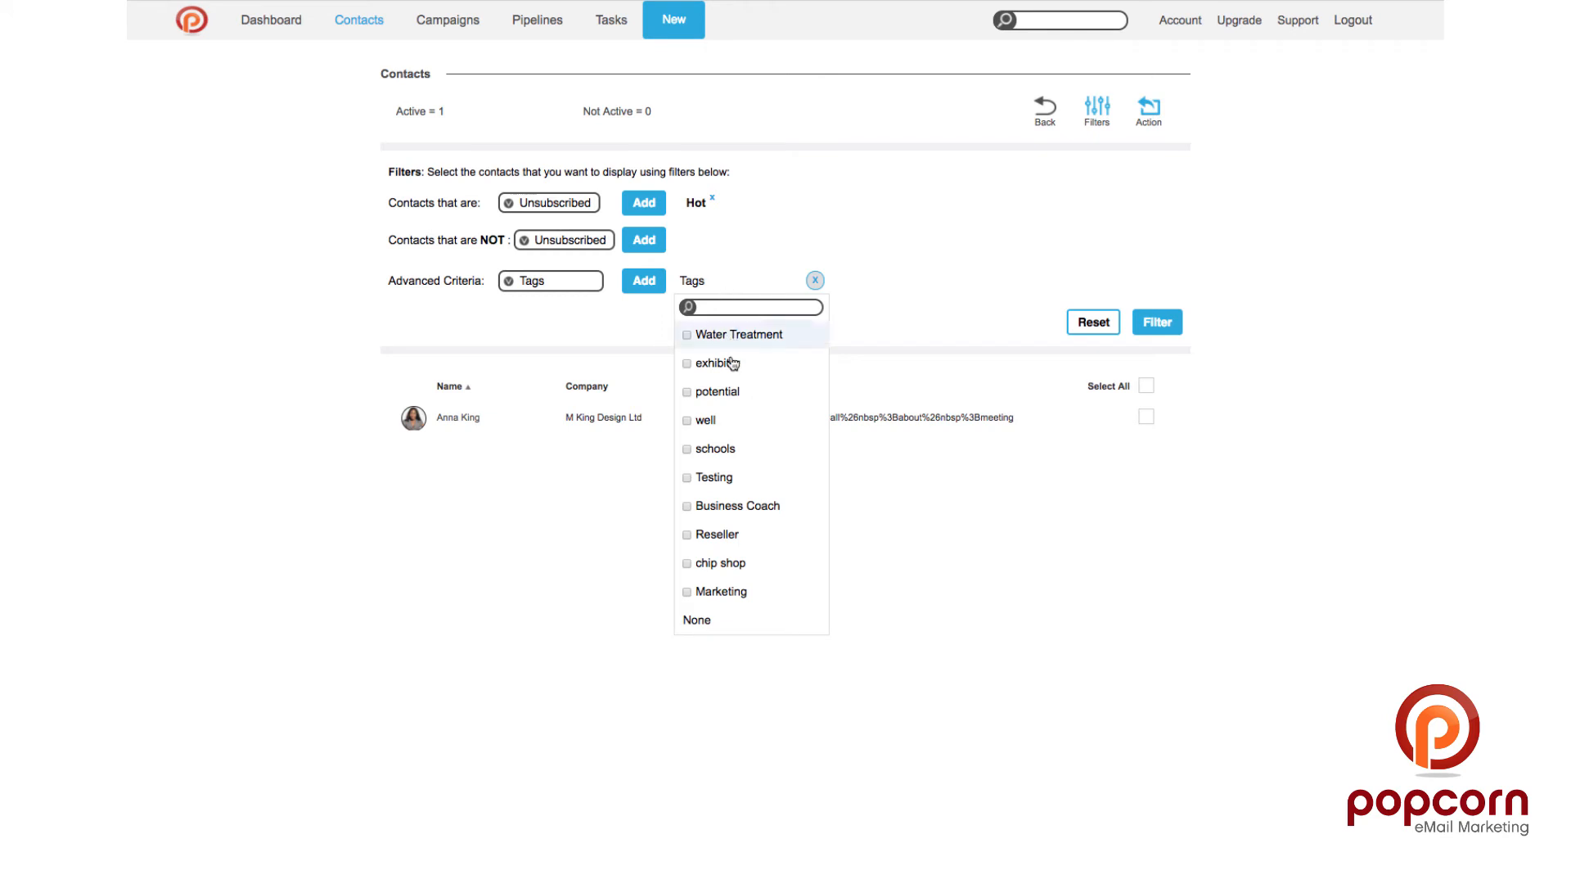
scroll(724, 440, down, 2)
scroll(726, 437, up, 1)
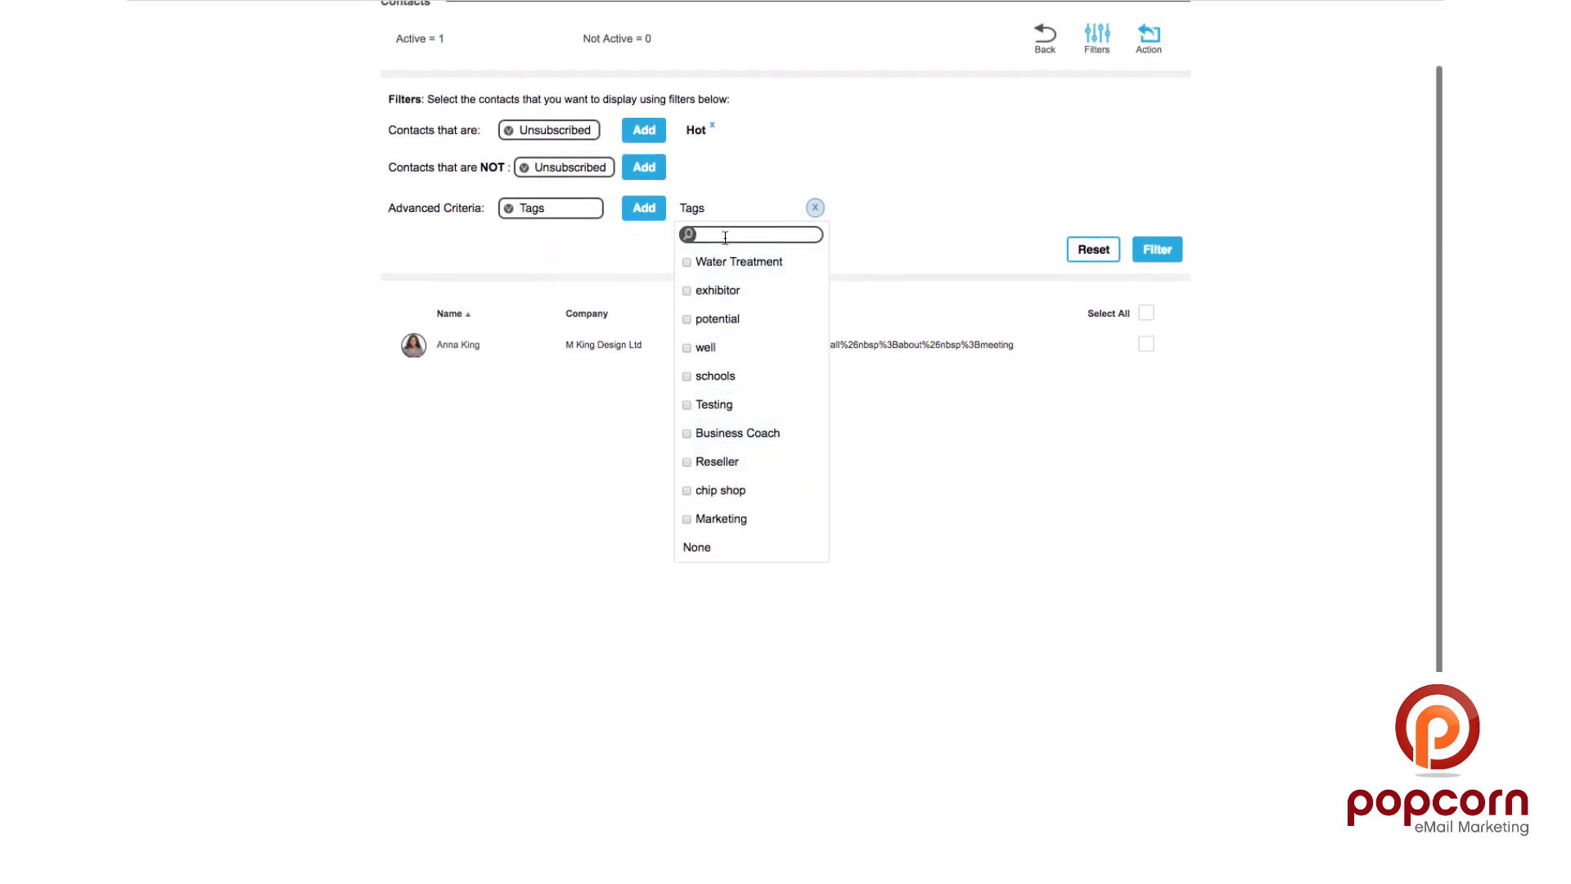
click(717, 292)
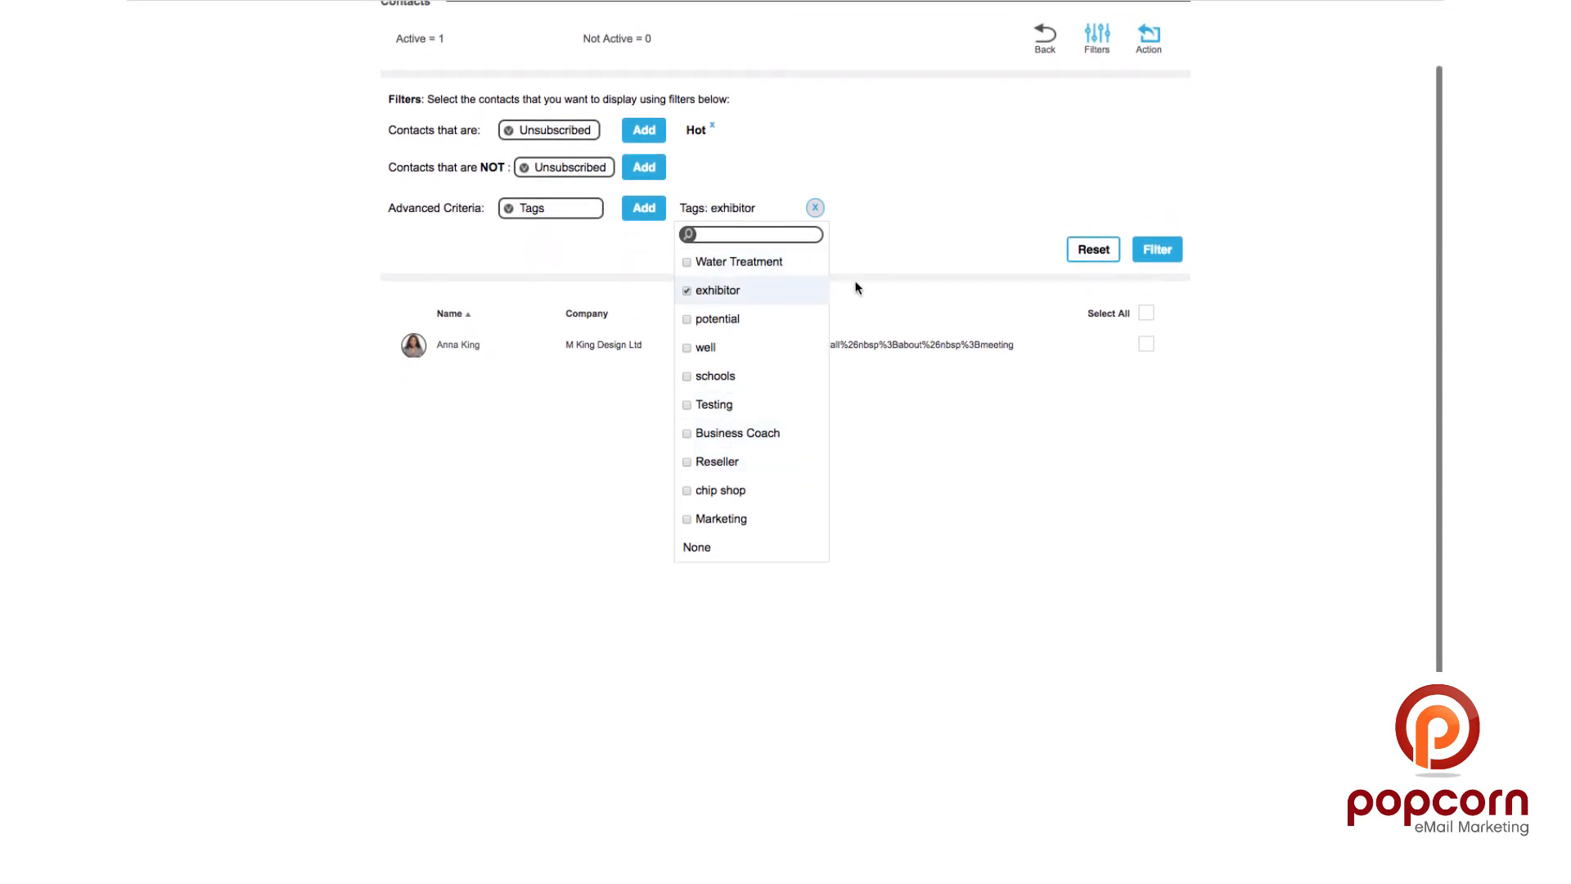
click(1179, 260)
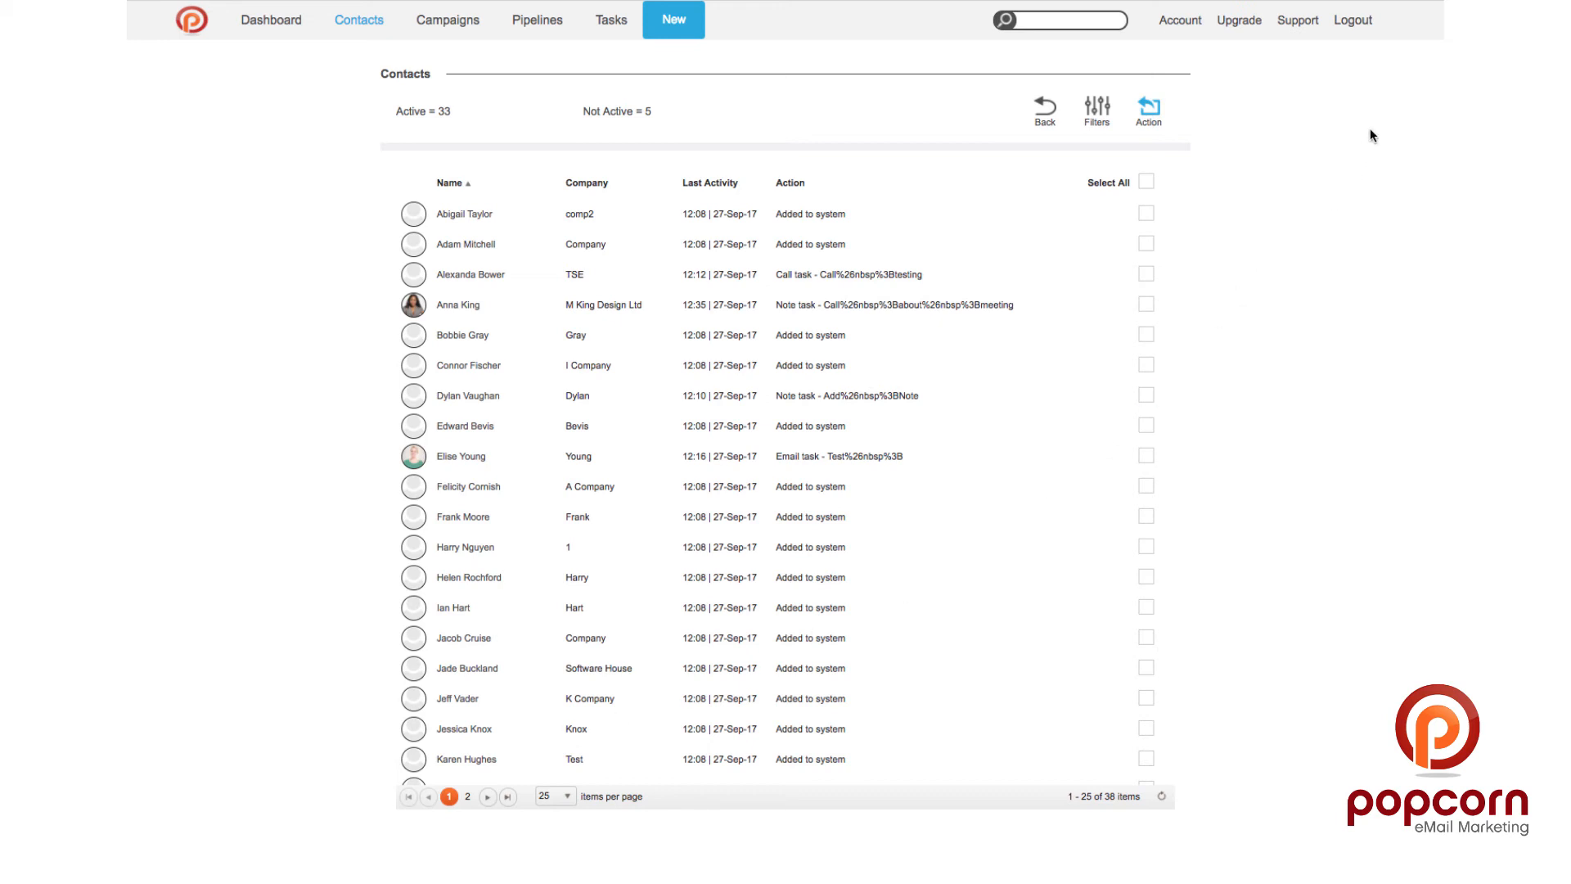
Step: Select all contacts on the page and view the bulk actions, closing them unchanged
click(1145, 180)
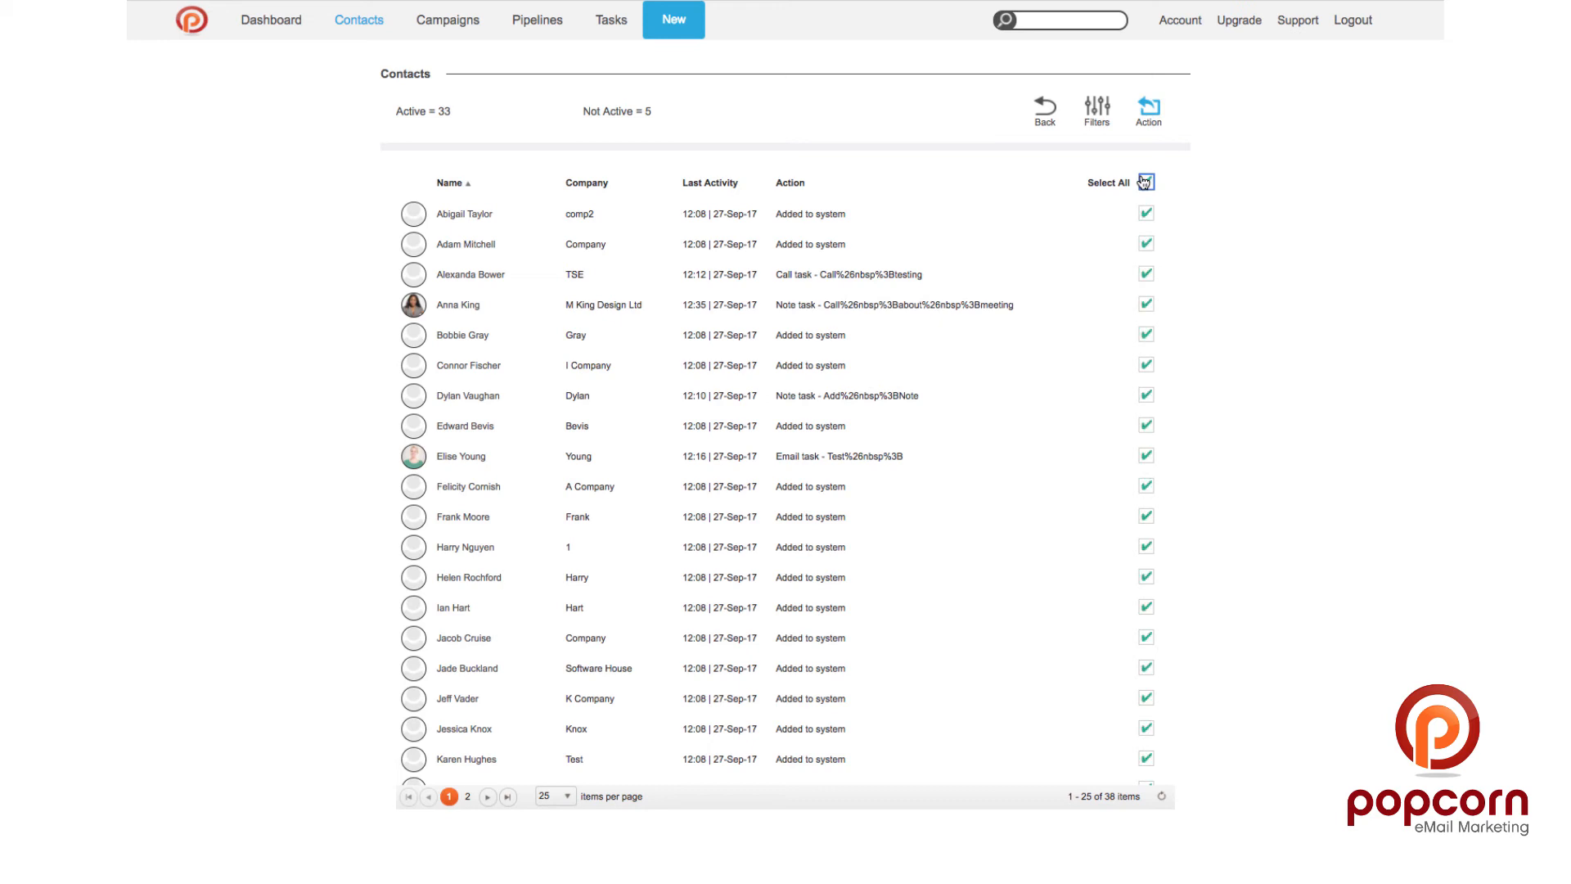
click(1148, 107)
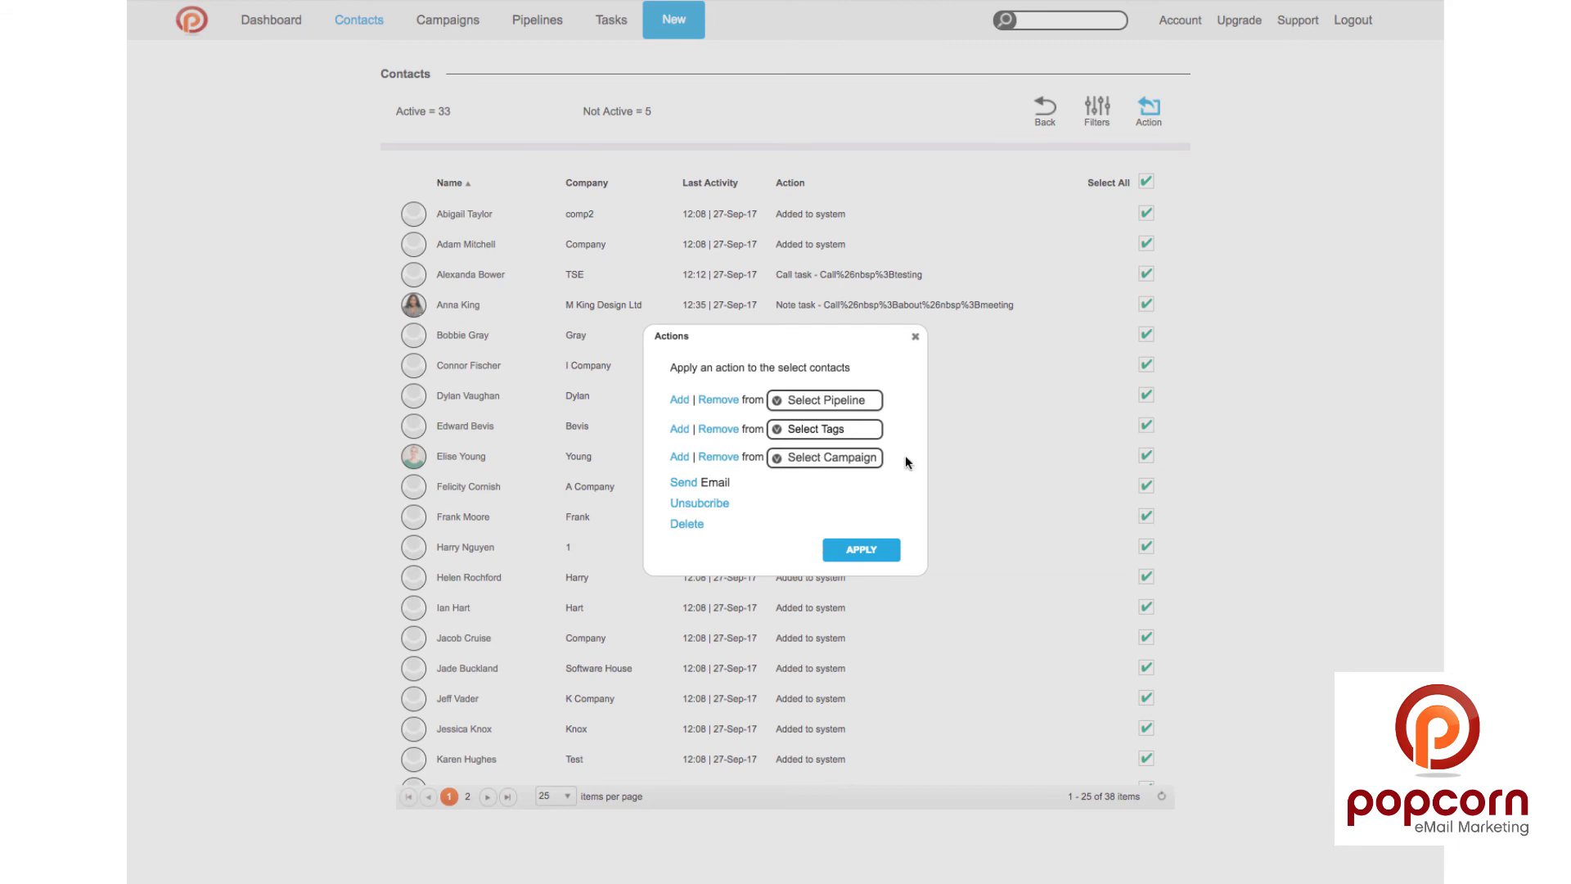
click(915, 337)
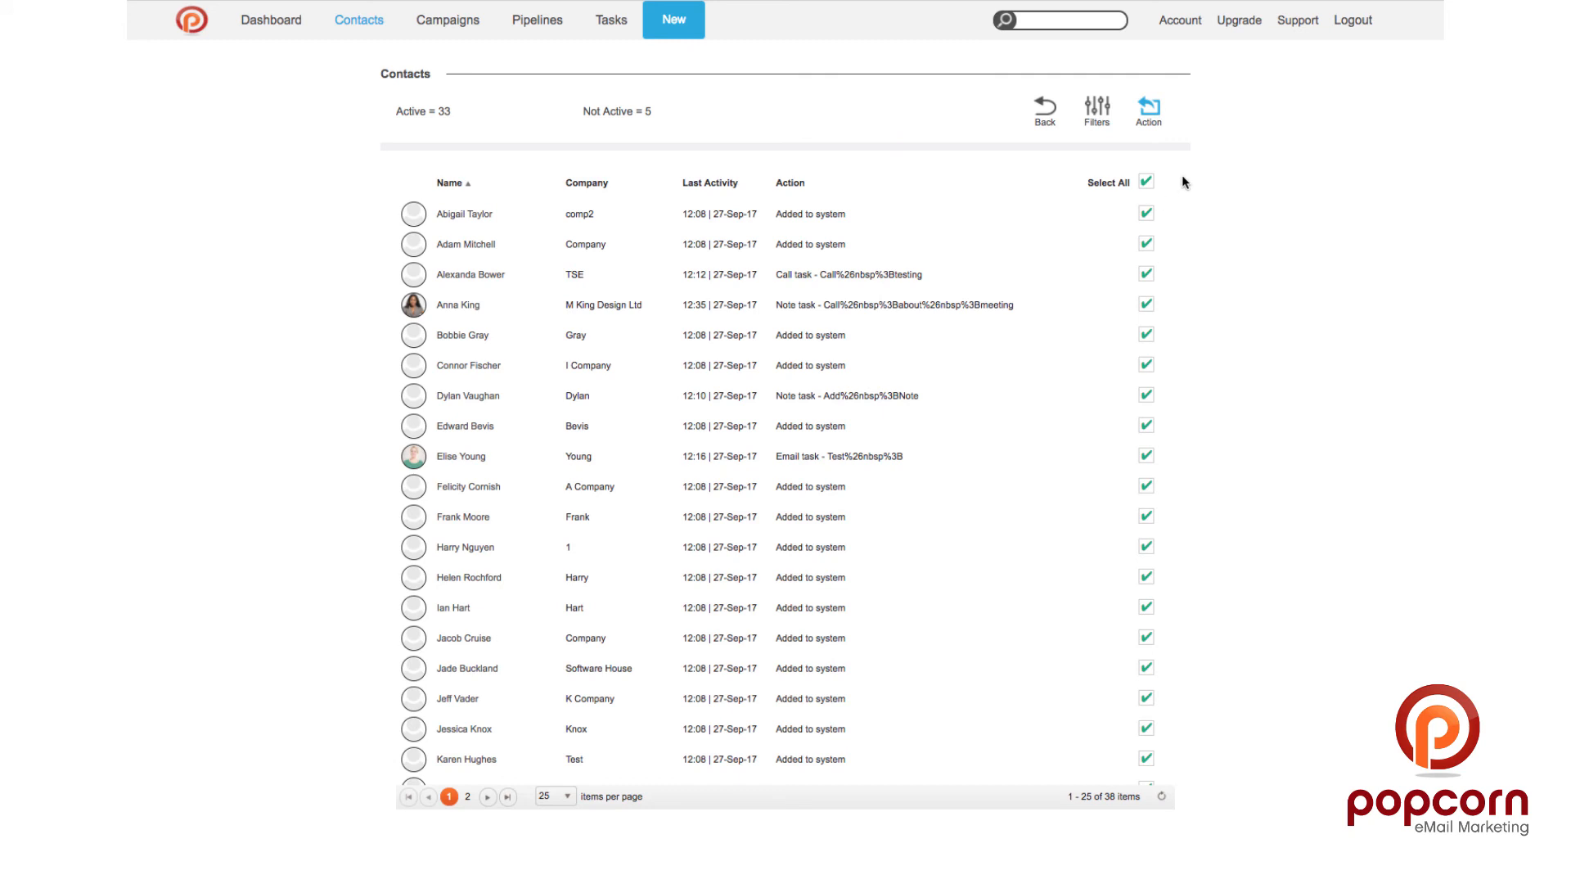